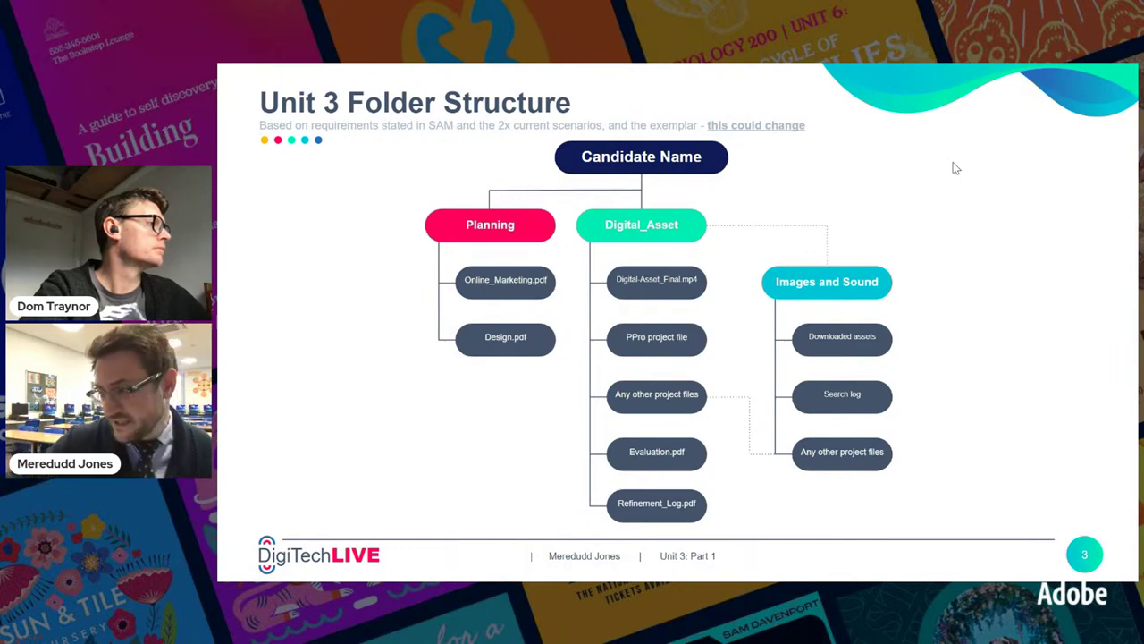
key("Right")
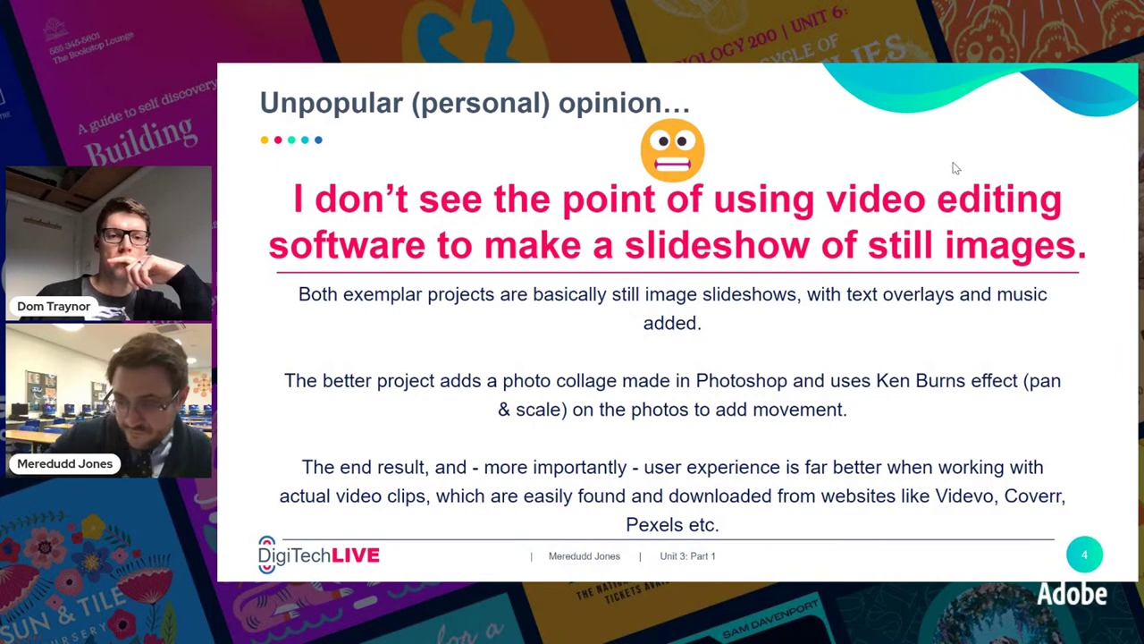
key("Right")
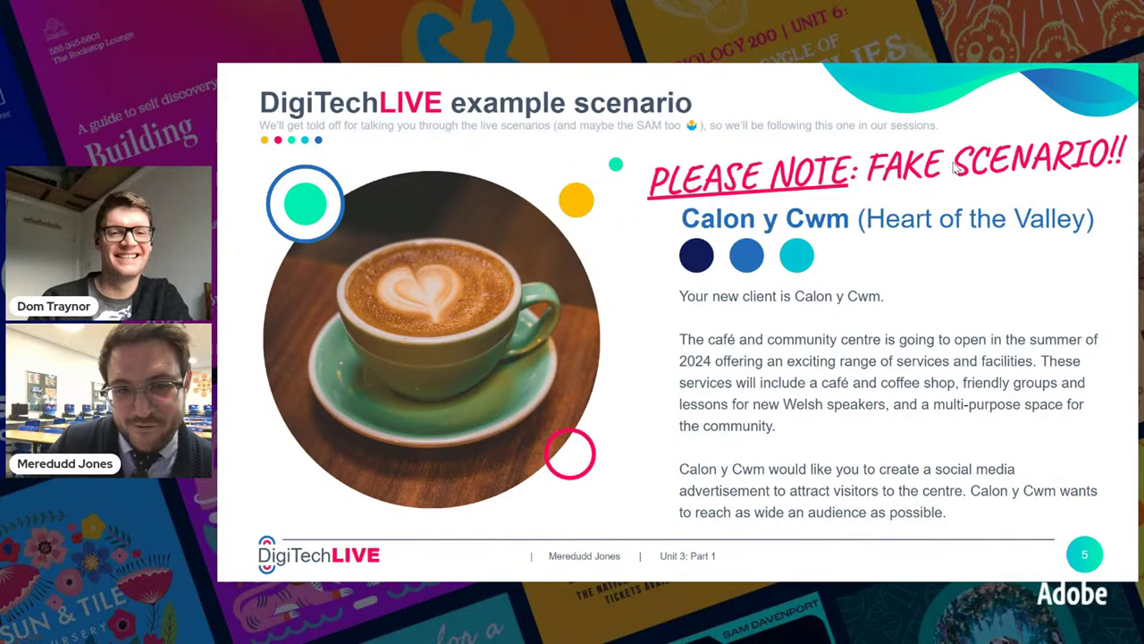
left_click(956, 169)
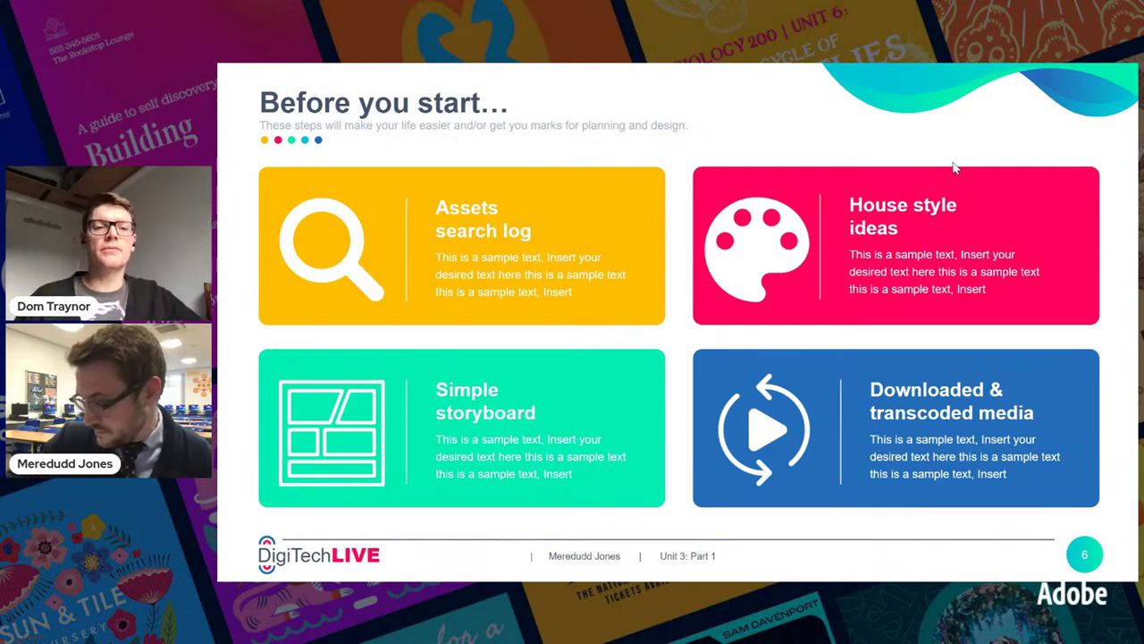
key("Right")
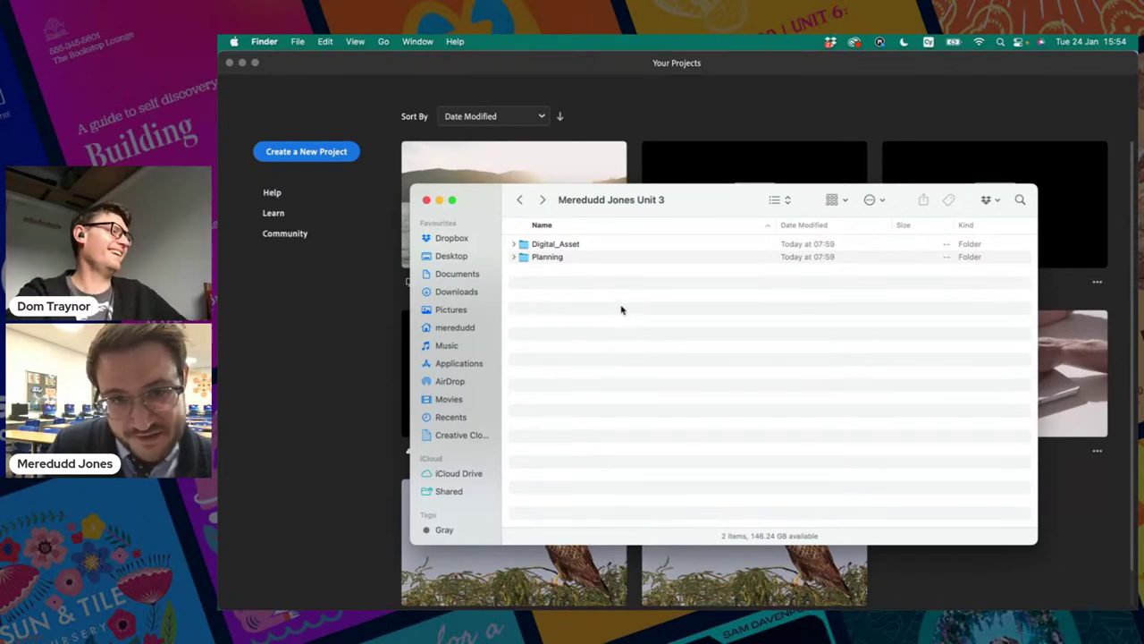
Step: Open the Images and Sound folder inside the Digital_Asset folder of the Unit 3 project
left_click_drag(488, 199, 479, 171)
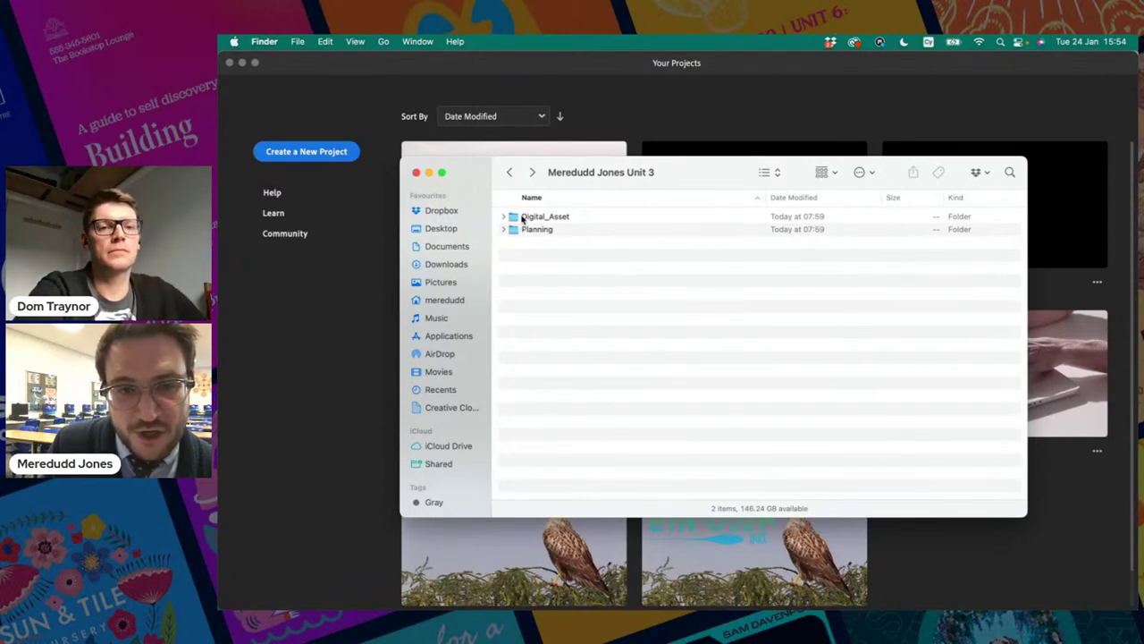
double_click(536, 216)
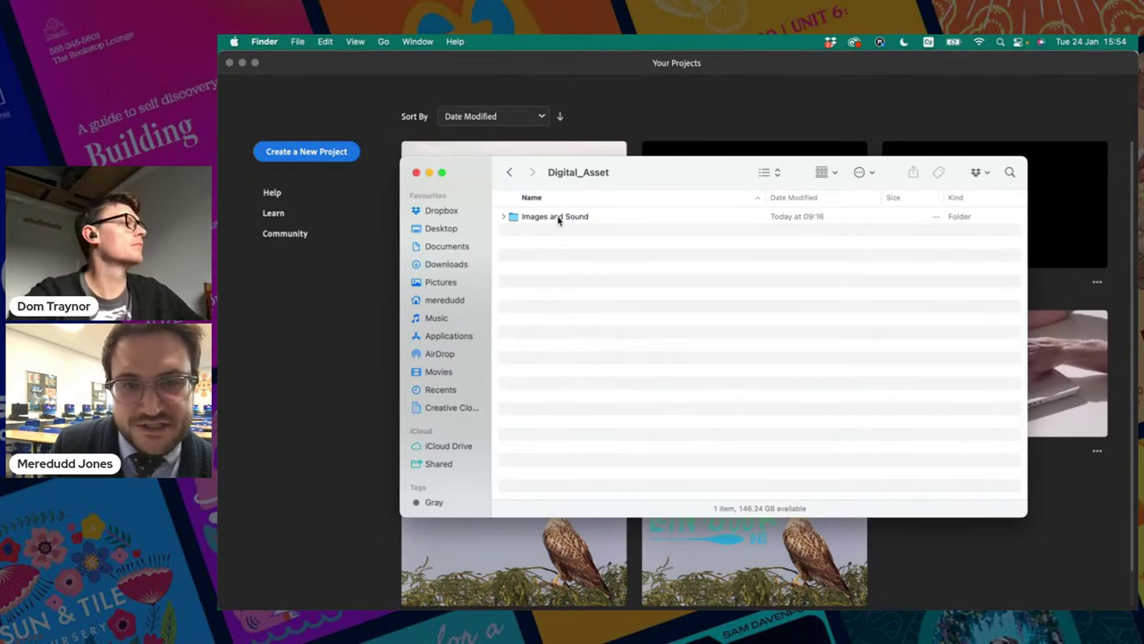
left_click(513, 219)
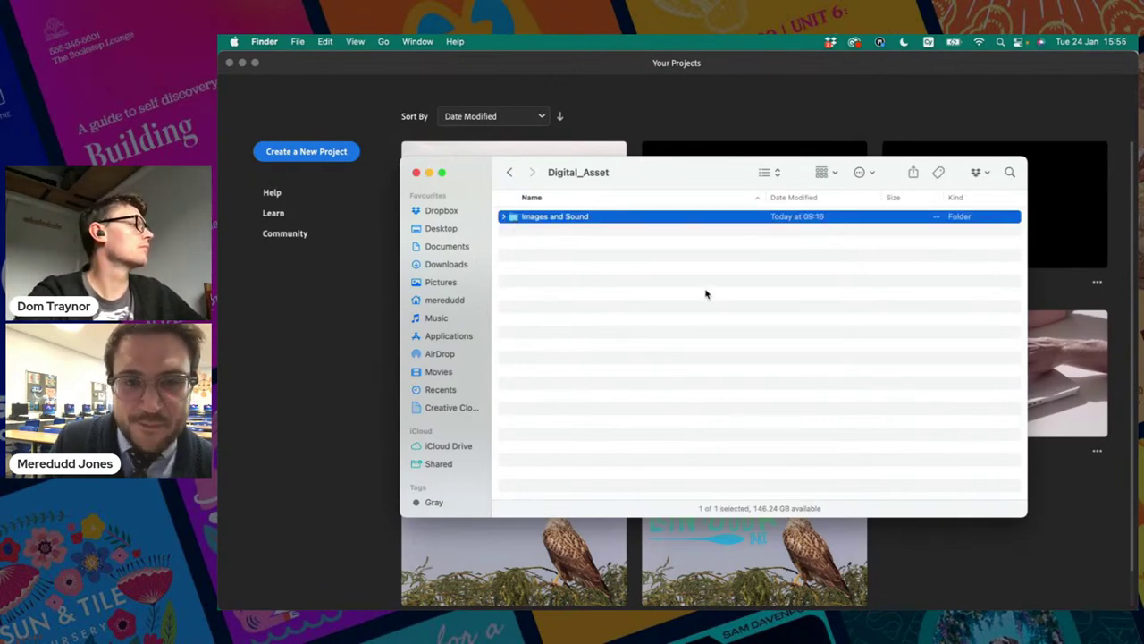
left_click(572, 267)
left_click(518, 222)
double_click(517, 221)
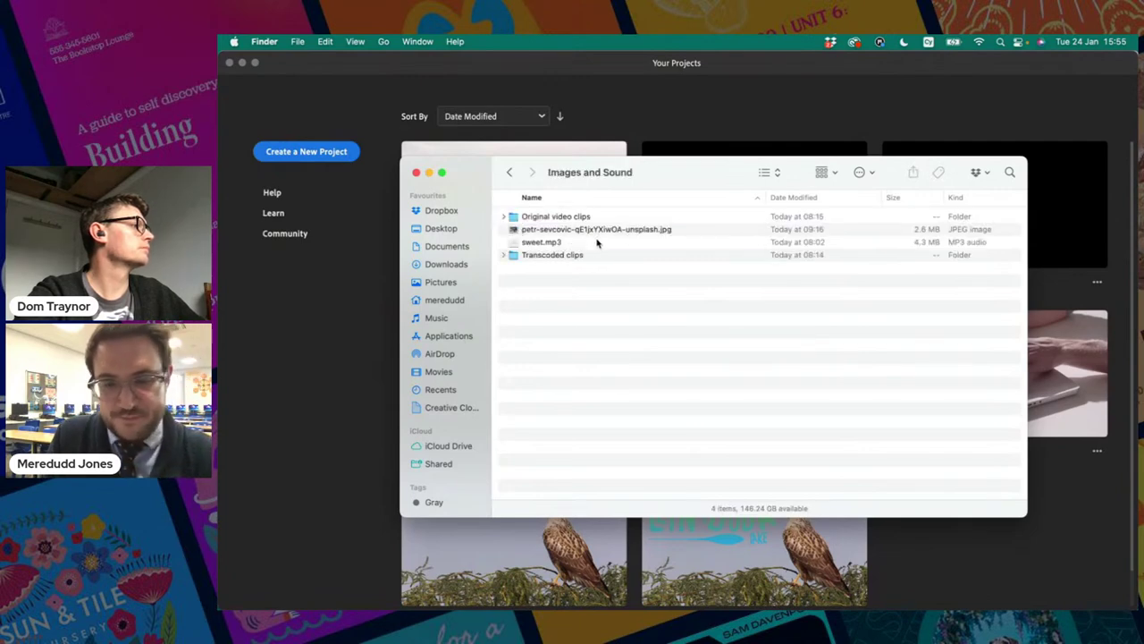
Step: Examine the contents of the Original video clips and Transcoded clips folders, collapsing each one again
left_click(547, 244)
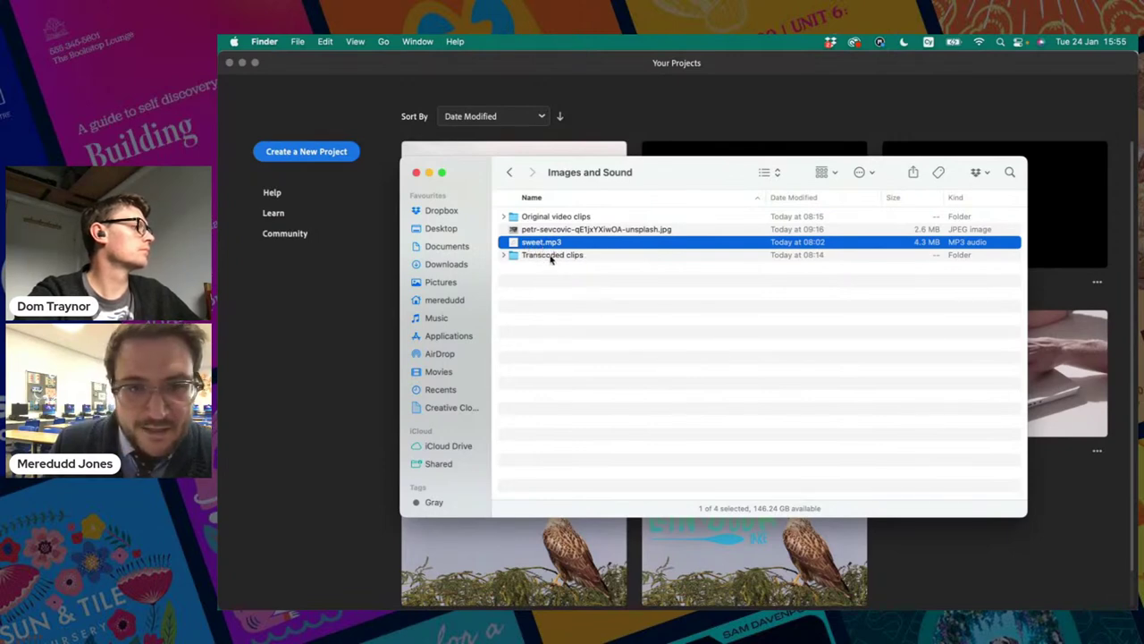
left_click(503, 217)
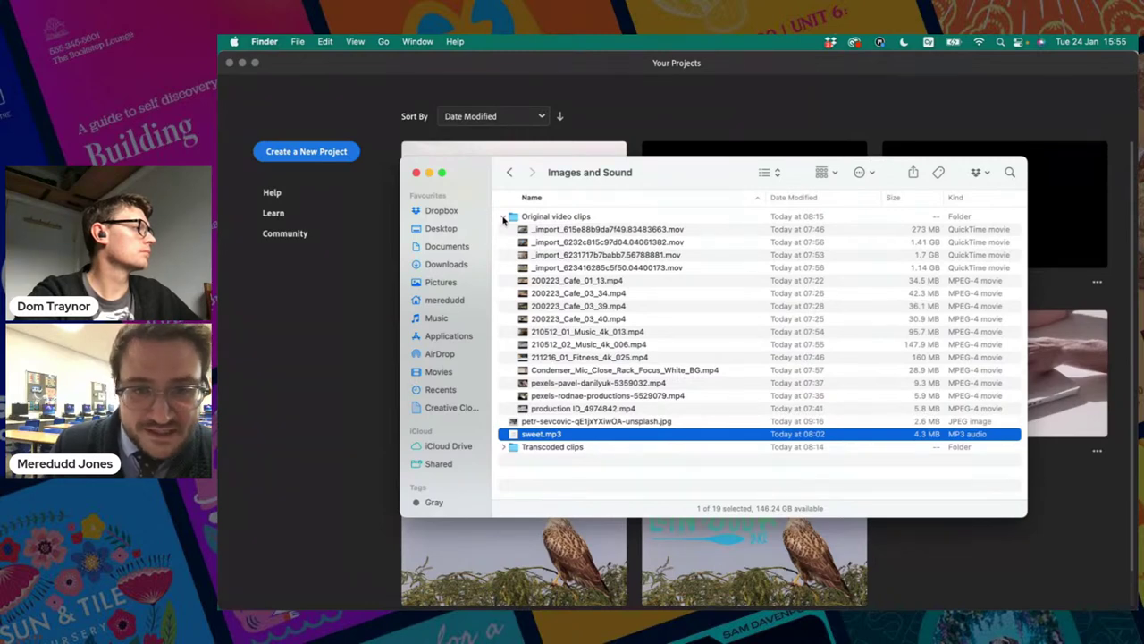
left_click(504, 217)
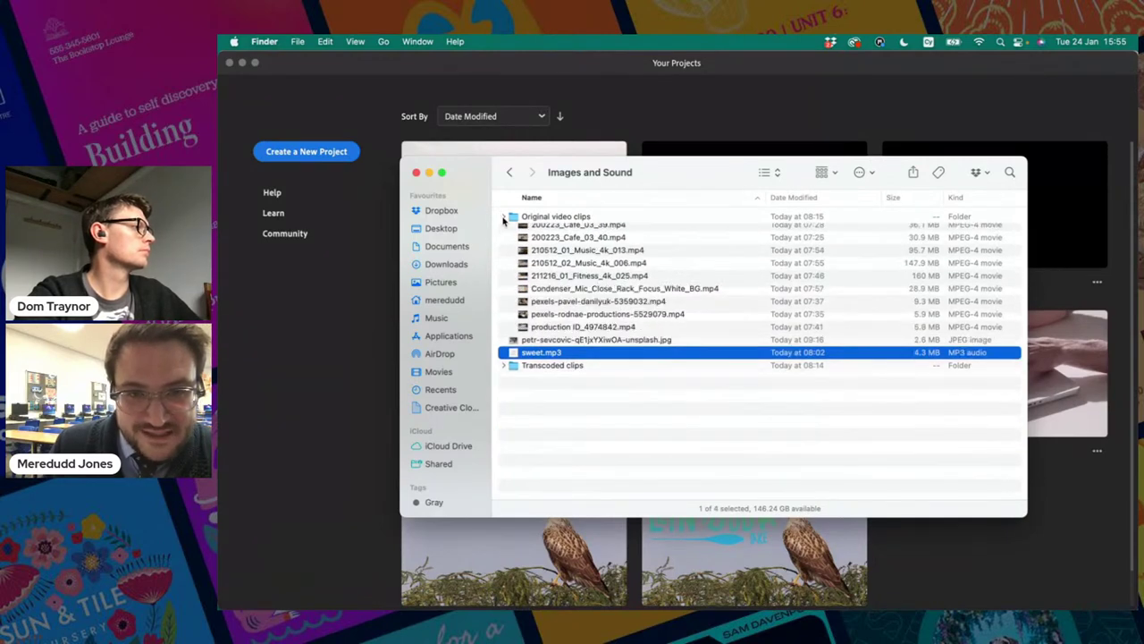
left_click(505, 256)
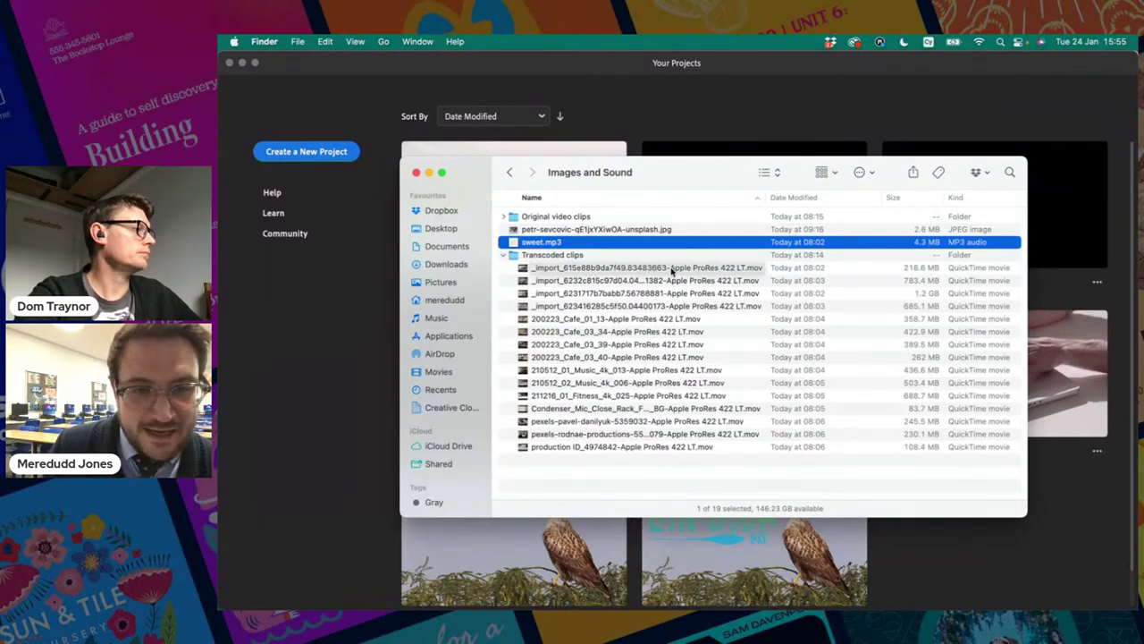
left_click(504, 255)
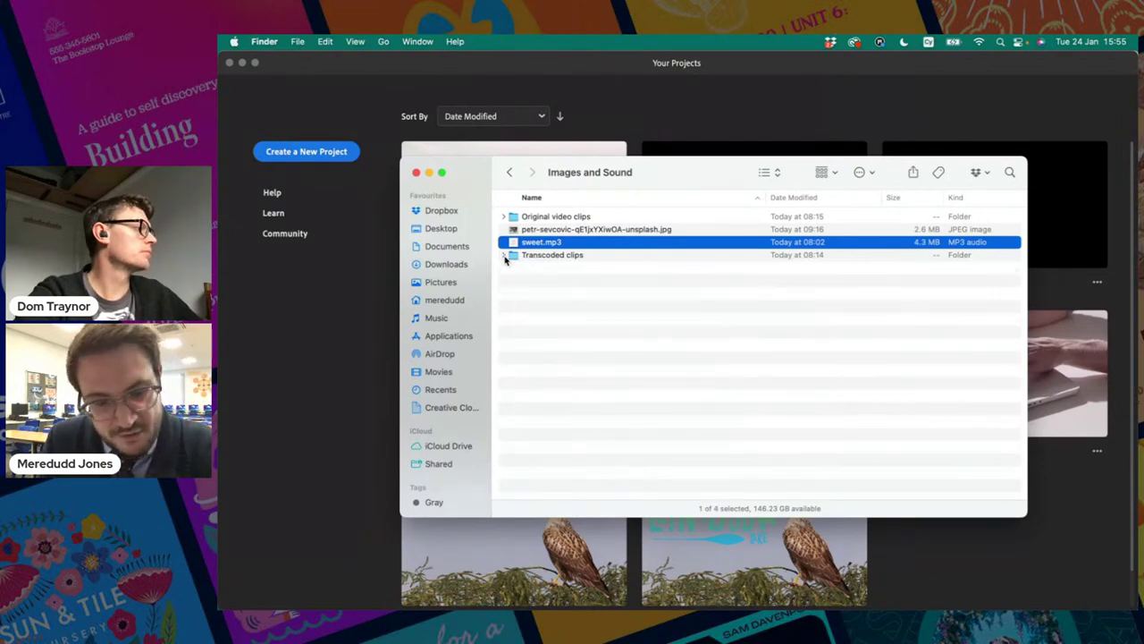
Step: Switch to Media Encoder and add 200223_Cafe_01_13.mp4 to the queue from Digital_Asset, Images and Sound, Original video clips
key("super+Tab")
key("super+Tab")
key("super+Tab")
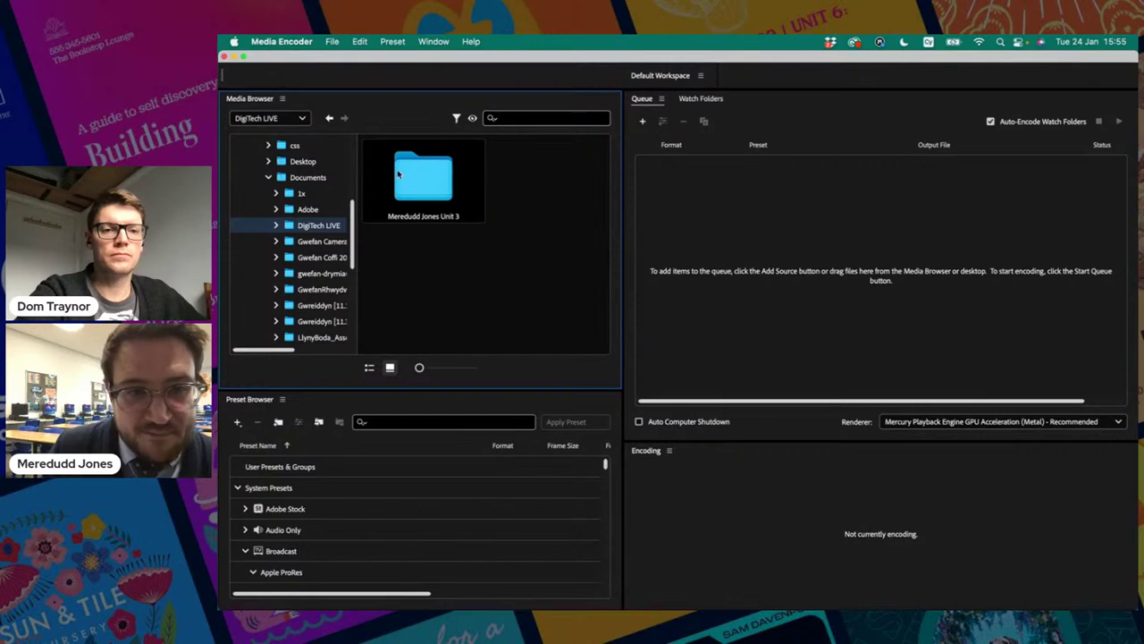
left_click(431, 185)
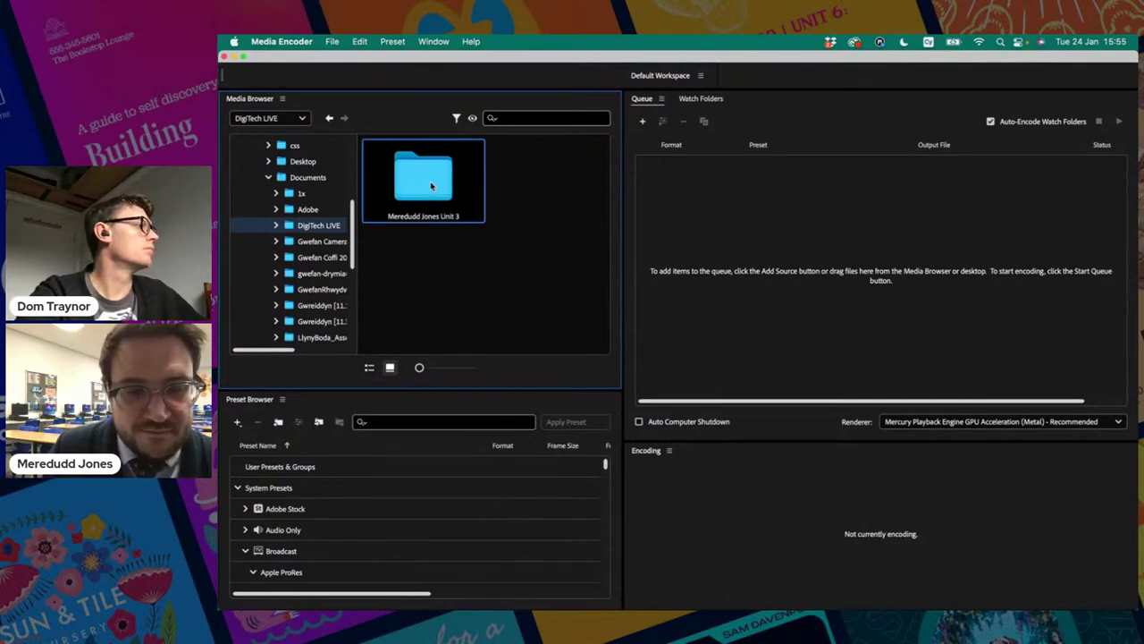
double_click(431, 185)
left_click(425, 189)
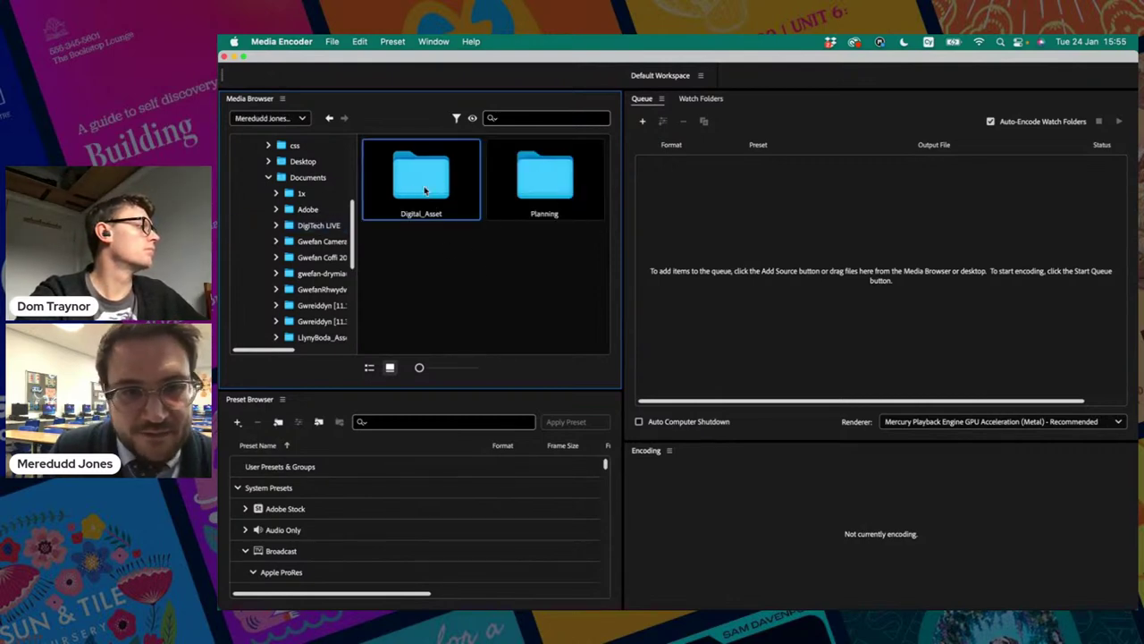
double_click(425, 189)
double_click(427, 190)
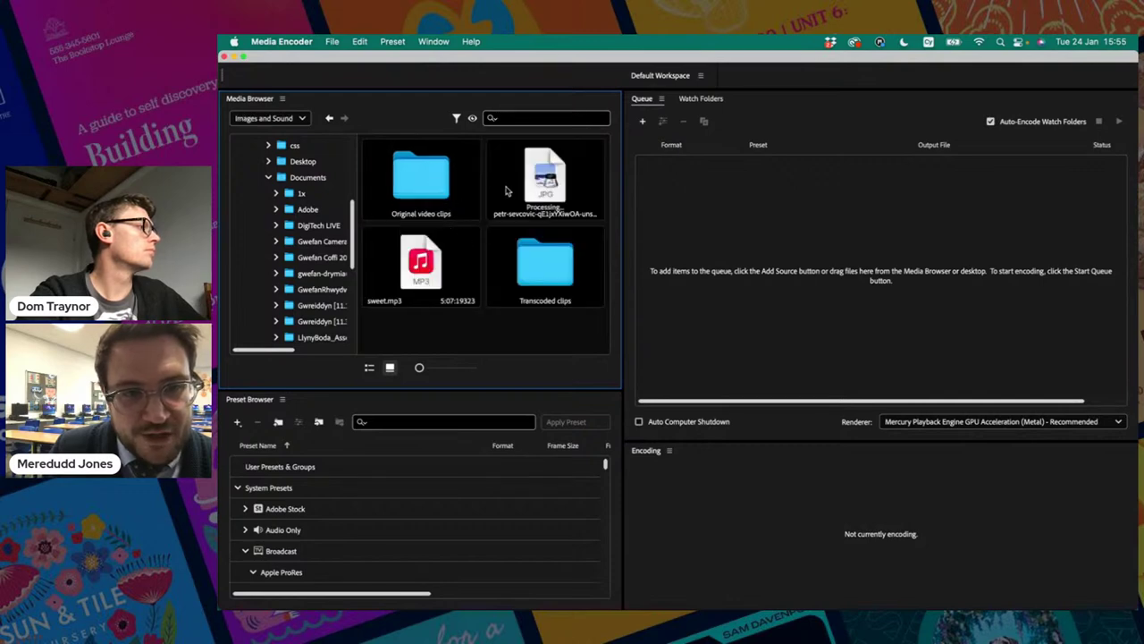
double_click(434, 184)
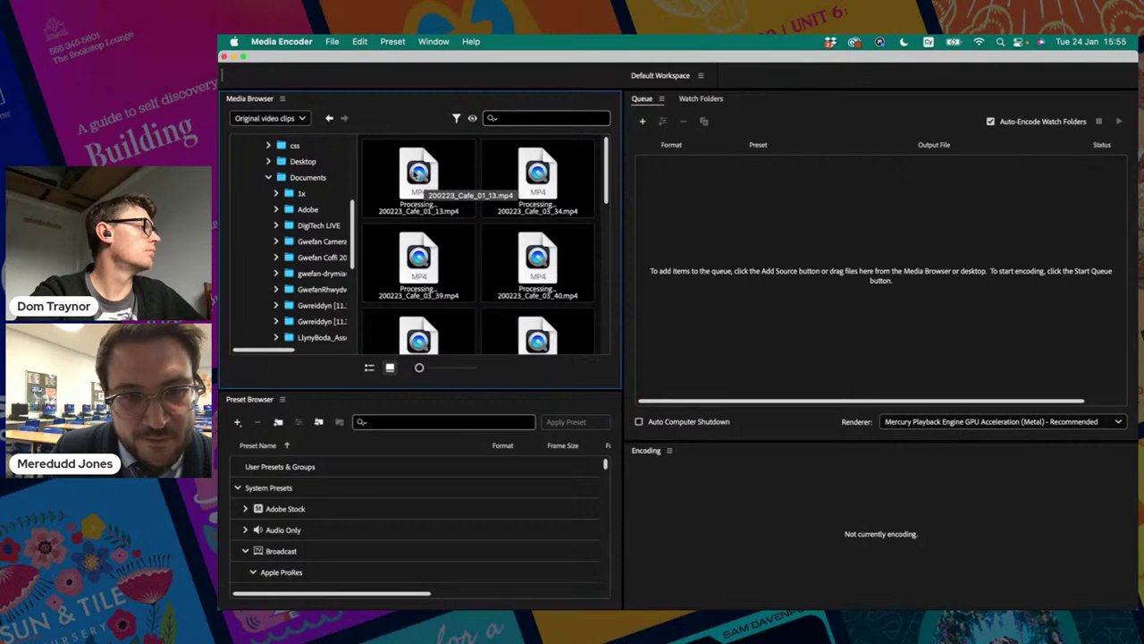
left_click_drag(419, 174, 829, 242)
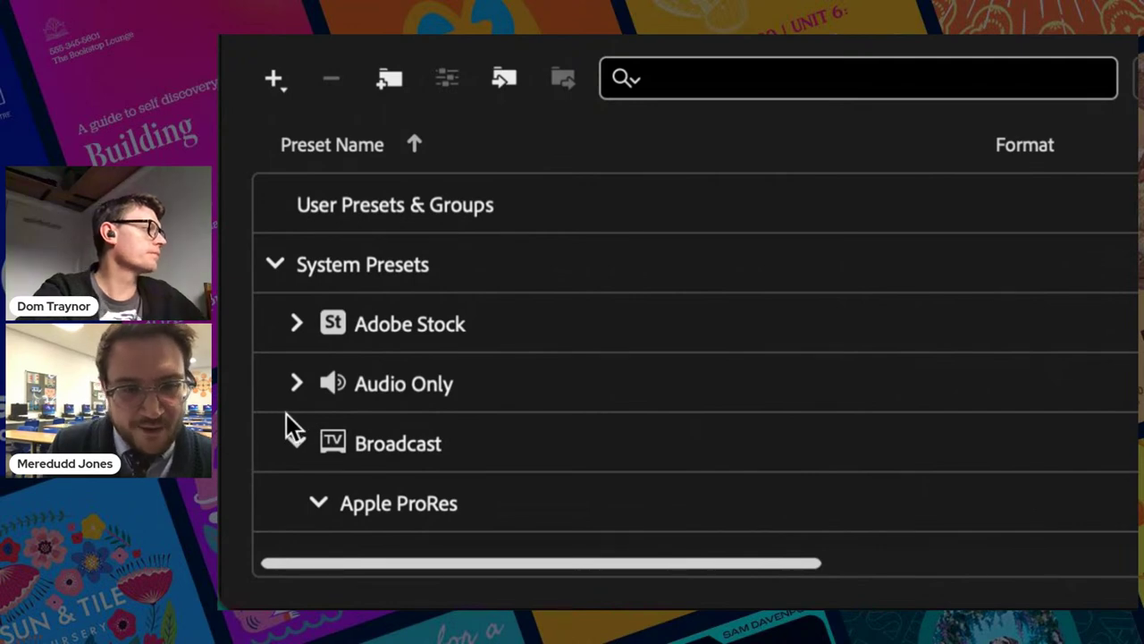
Step: Apply the Broadcast preset Apple ProRes 422 LT, in the Apple ProRes MXF format, to the queued café clip
scroll(320, 416, "down", 2)
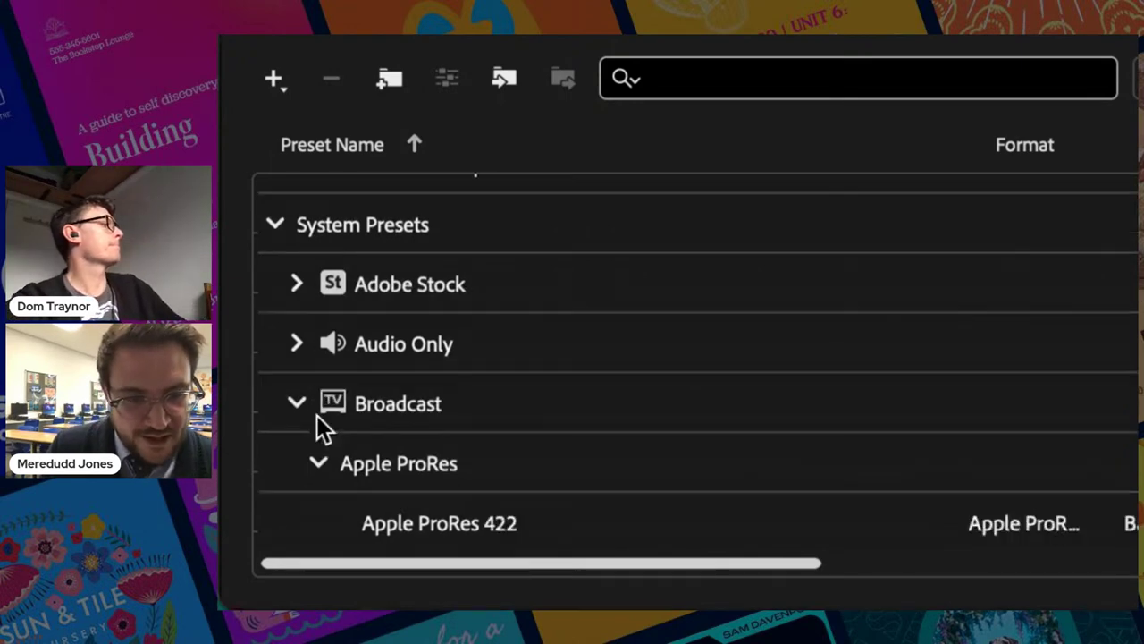
scroll(352, 468, "down", 6)
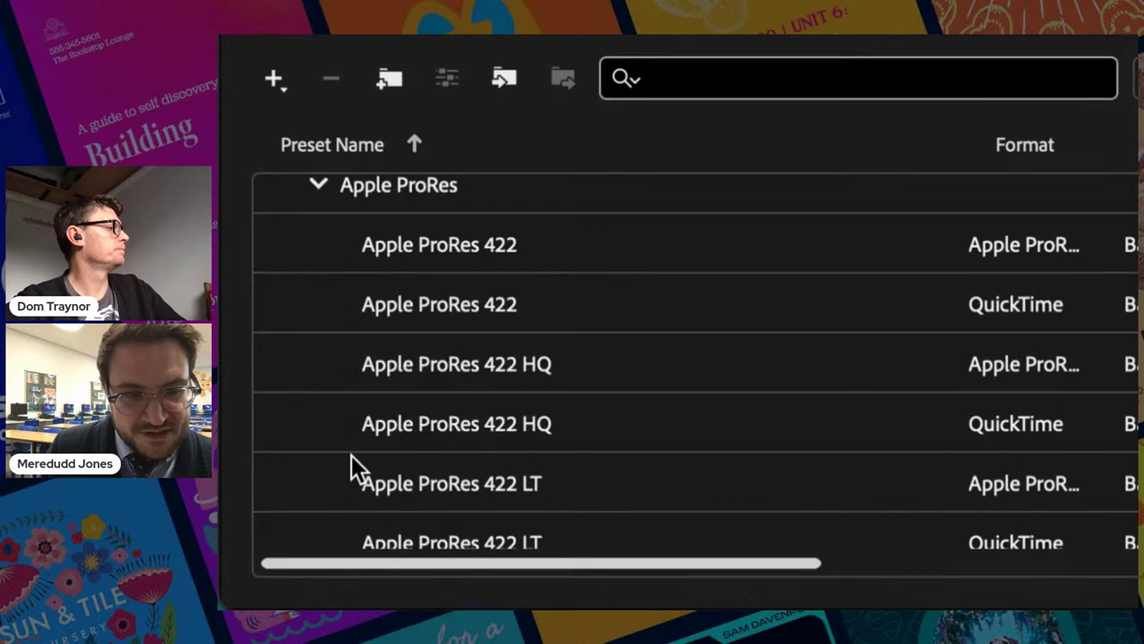
scroll(352, 468, "up", 2)
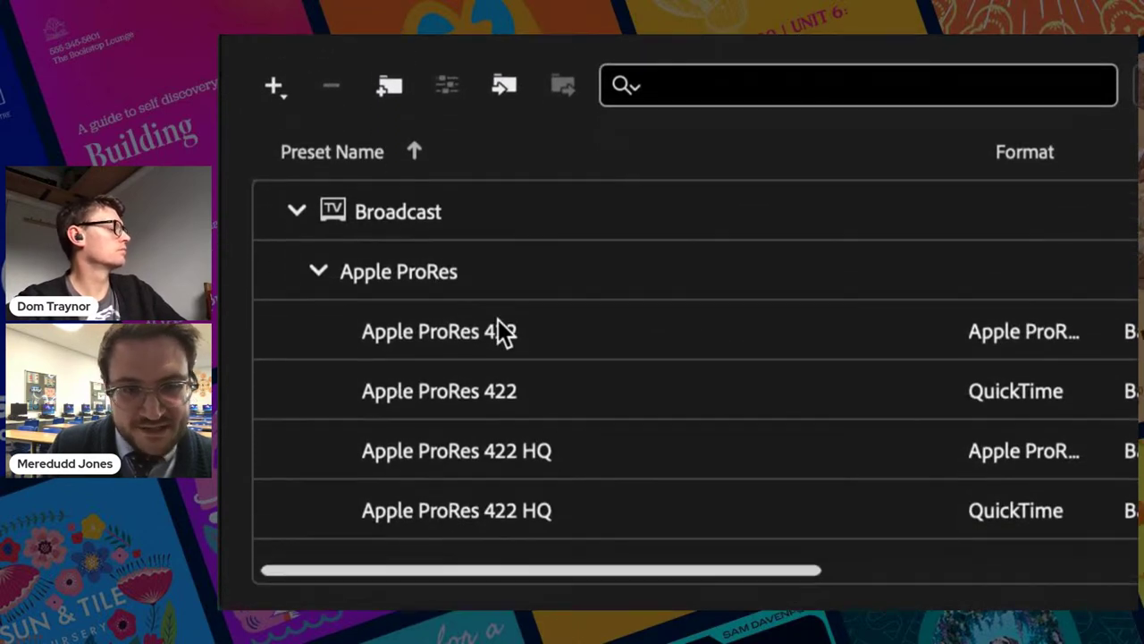
scroll(560, 418, "down", 2)
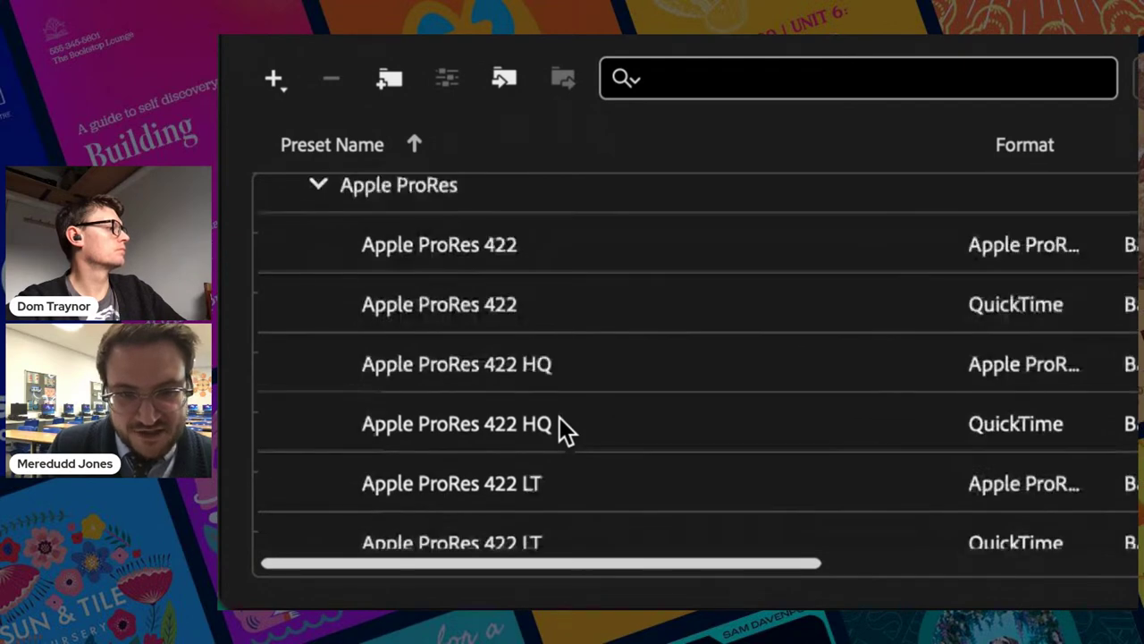
scroll(560, 418, "down", 2)
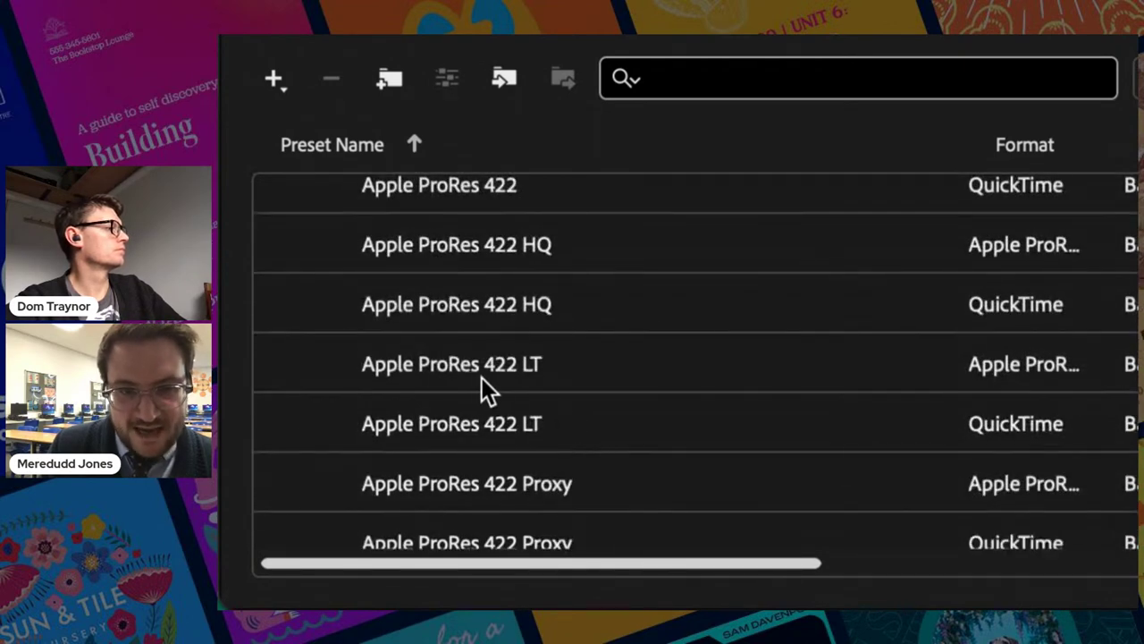
mouse_move(547, 379)
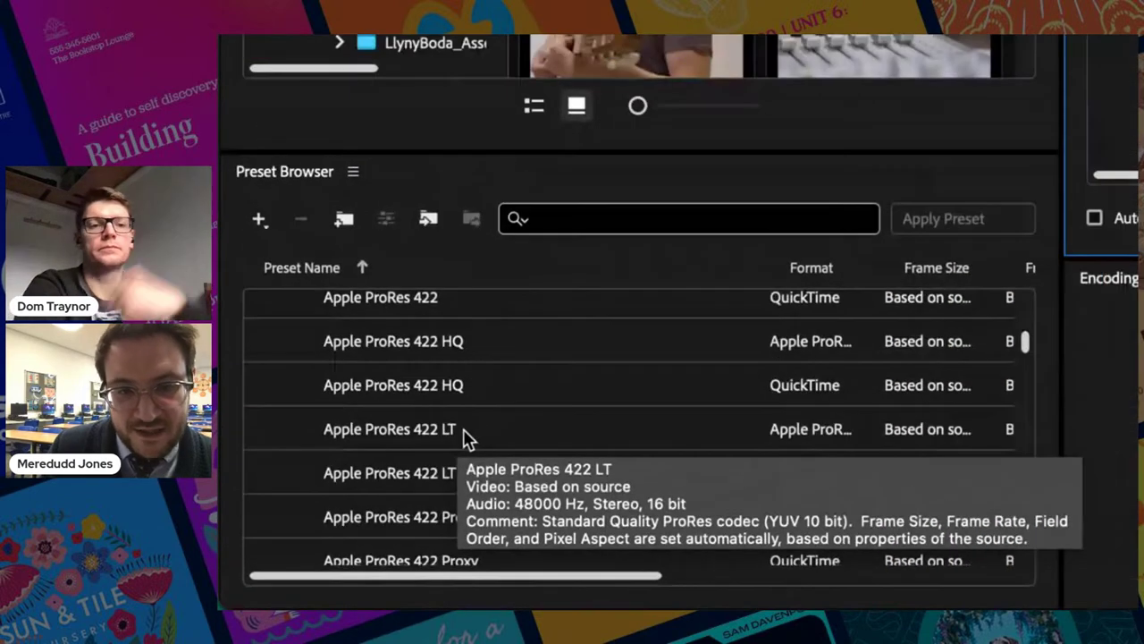
left_click(467, 435)
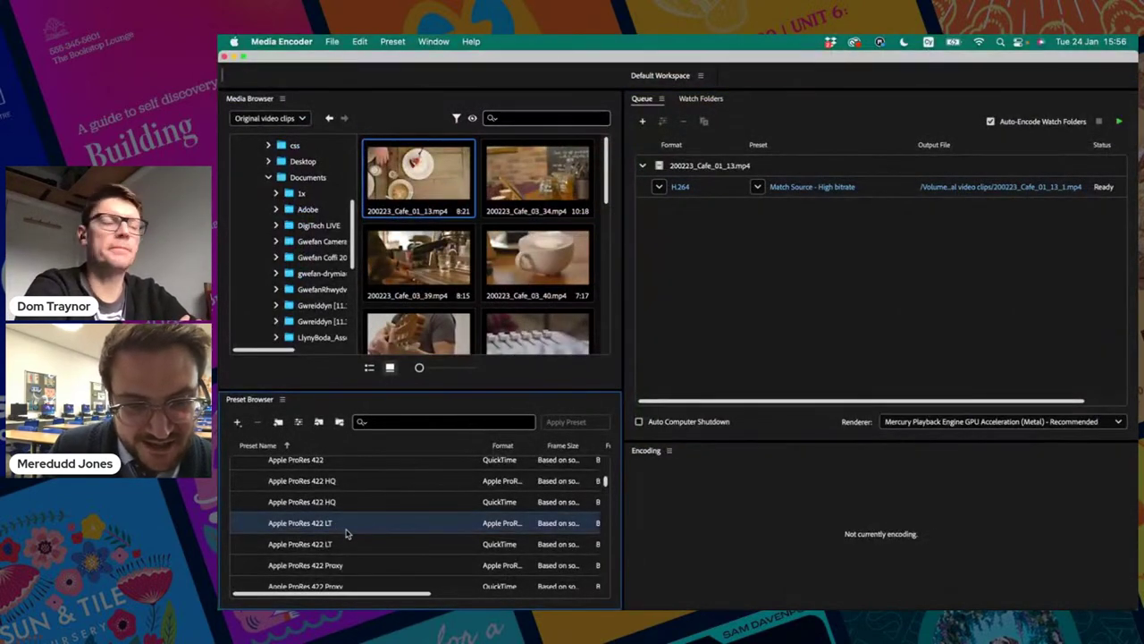
left_click_drag(298, 525, 804, 189)
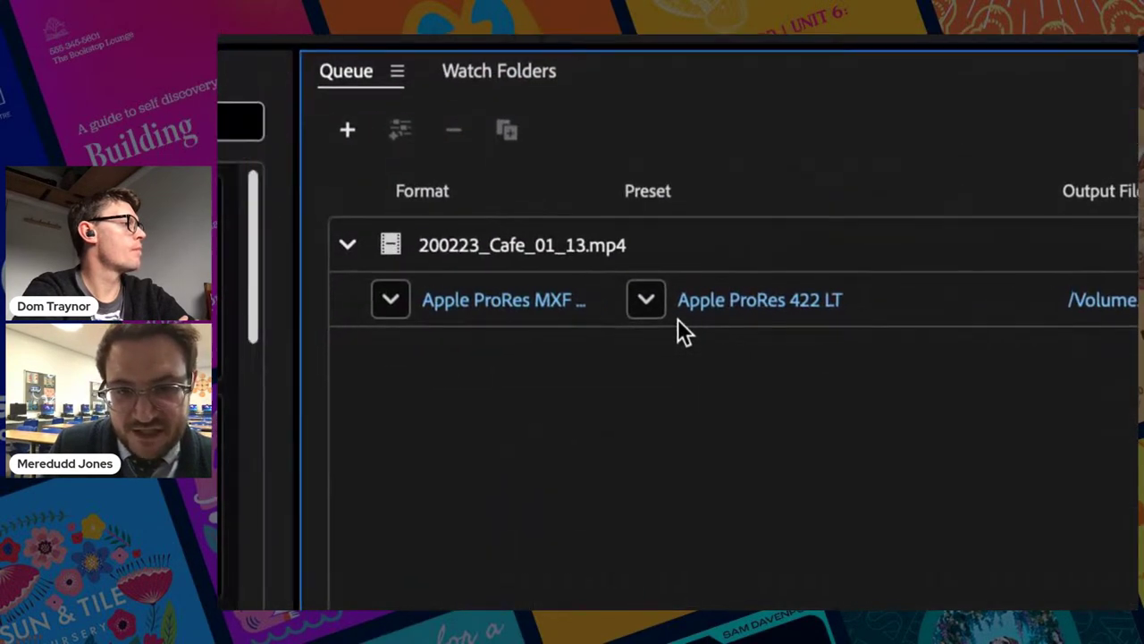
mouse_move(836, 308)
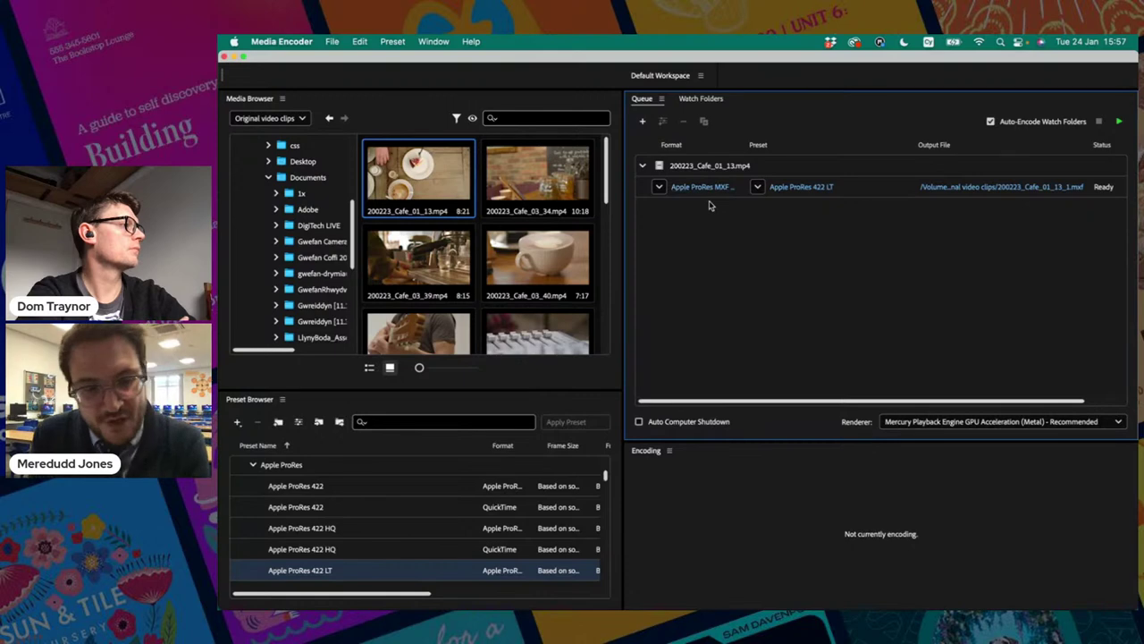
Step: Switch to Finder and select the Original video clips folder and the Transcoded clips folder one after the other
key("super+Tab")
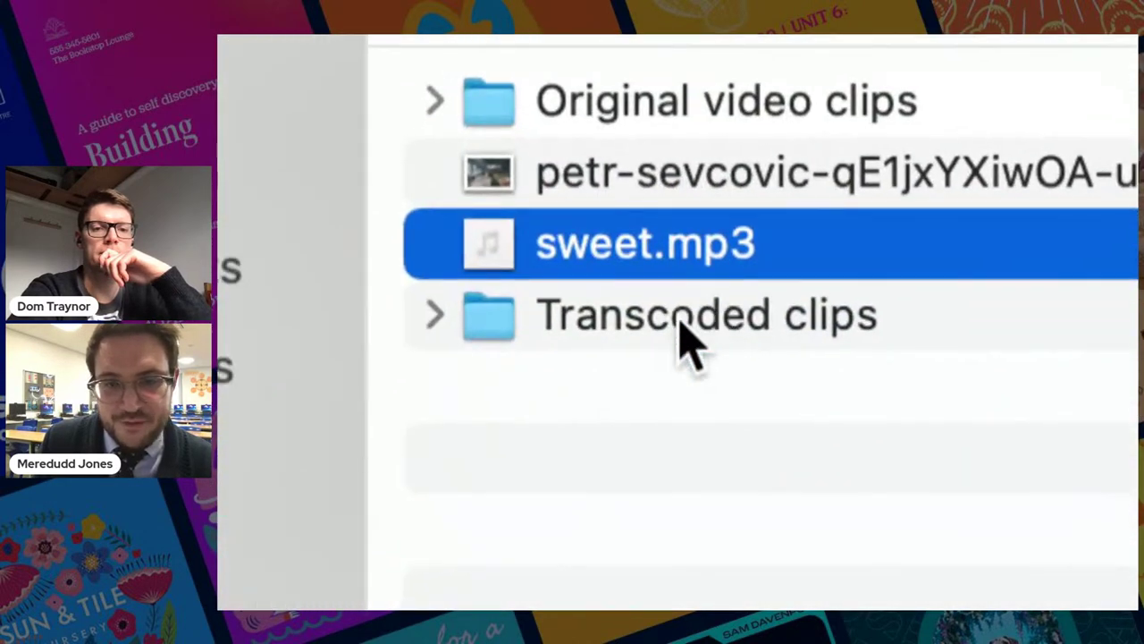
left_click(664, 457)
left_click(693, 244)
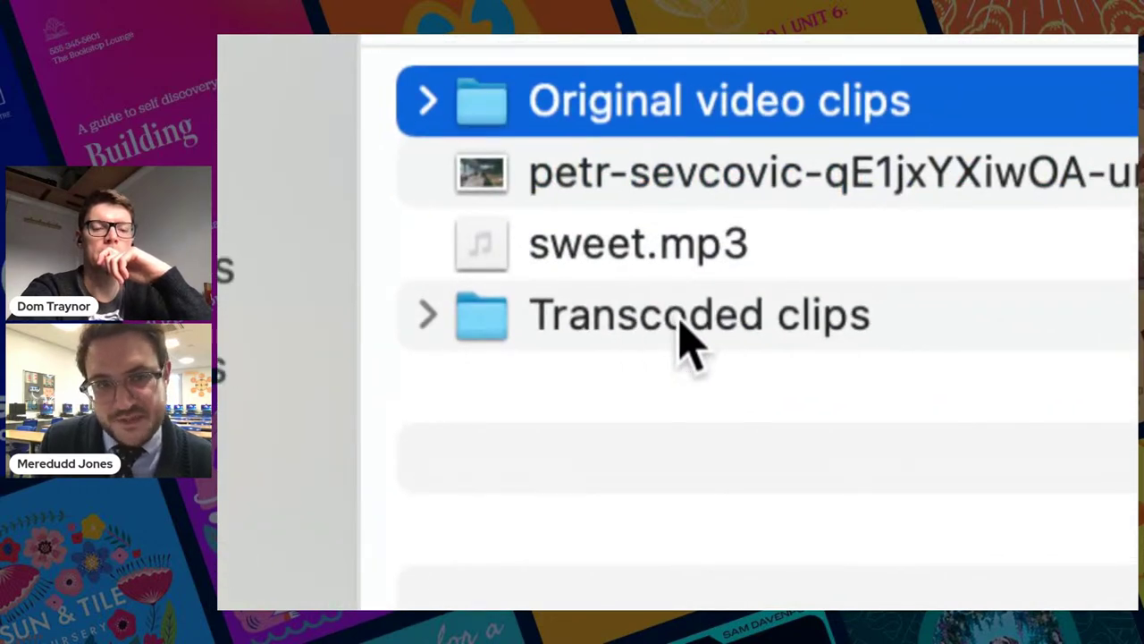
left_click(680, 329)
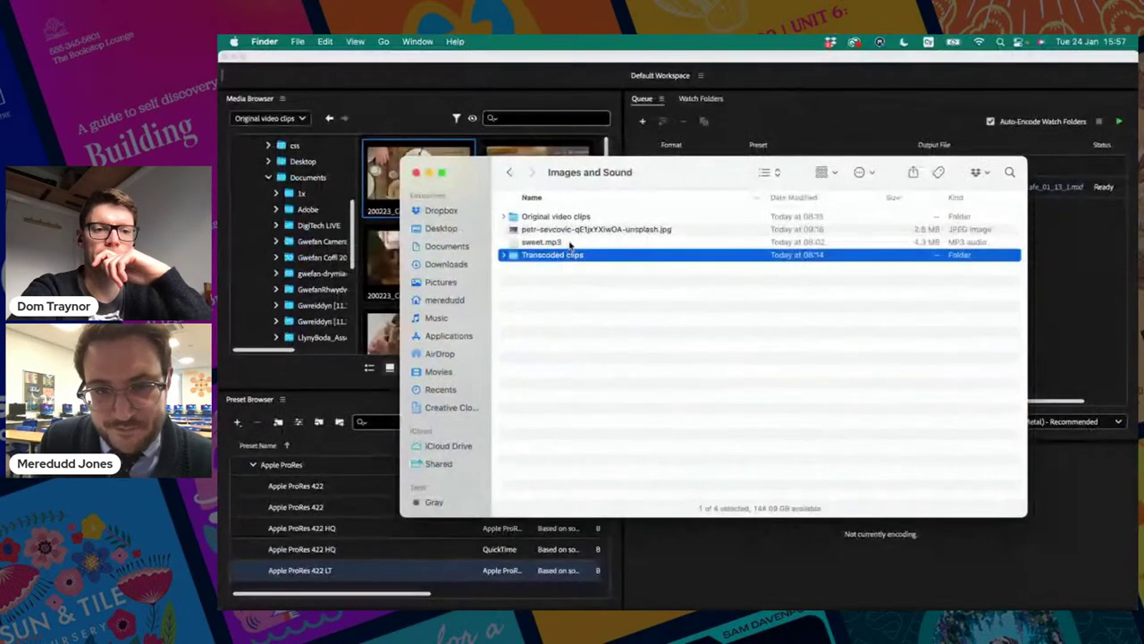
Step: Preview the café JPEG photo in the Images and Sound folder and close the preview
left_click(657, 296)
left_click_drag(570, 229, 576, 234)
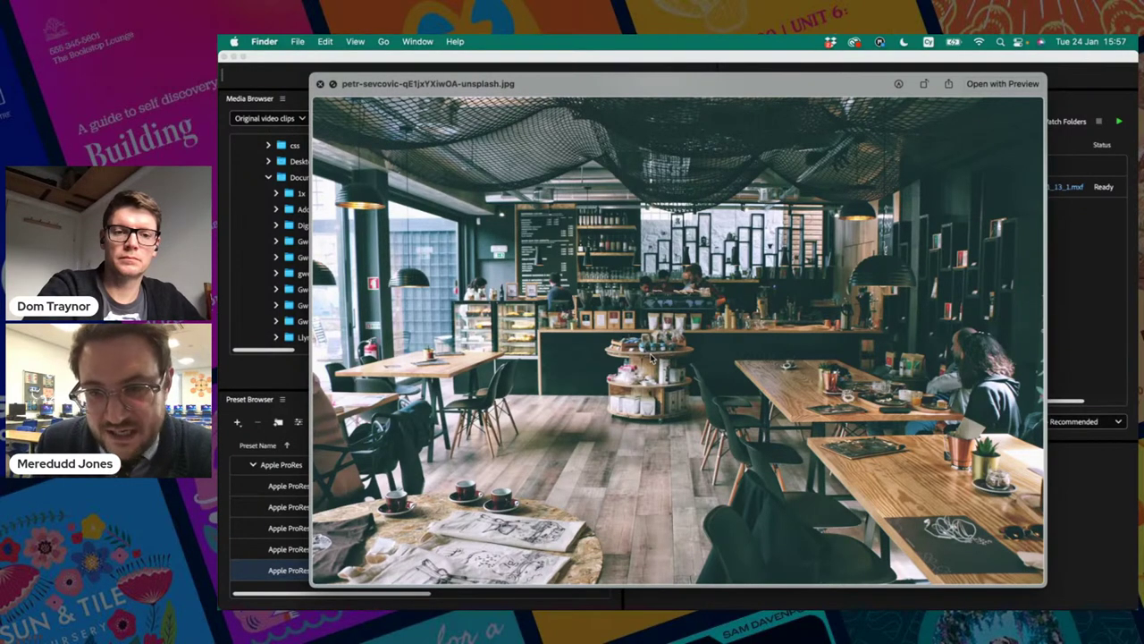
key("space")
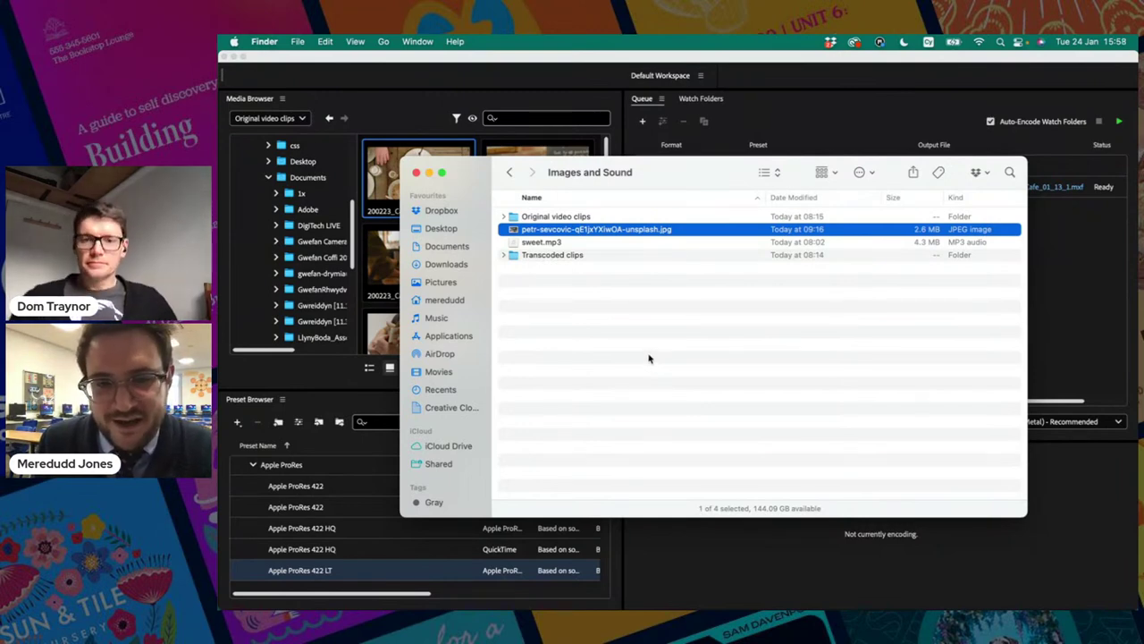
Step: Switch to Premiere Rush's project overview and on to Chrome with the U3 - Session 1 presentation
key("super+Tab")
key("super+Tab")
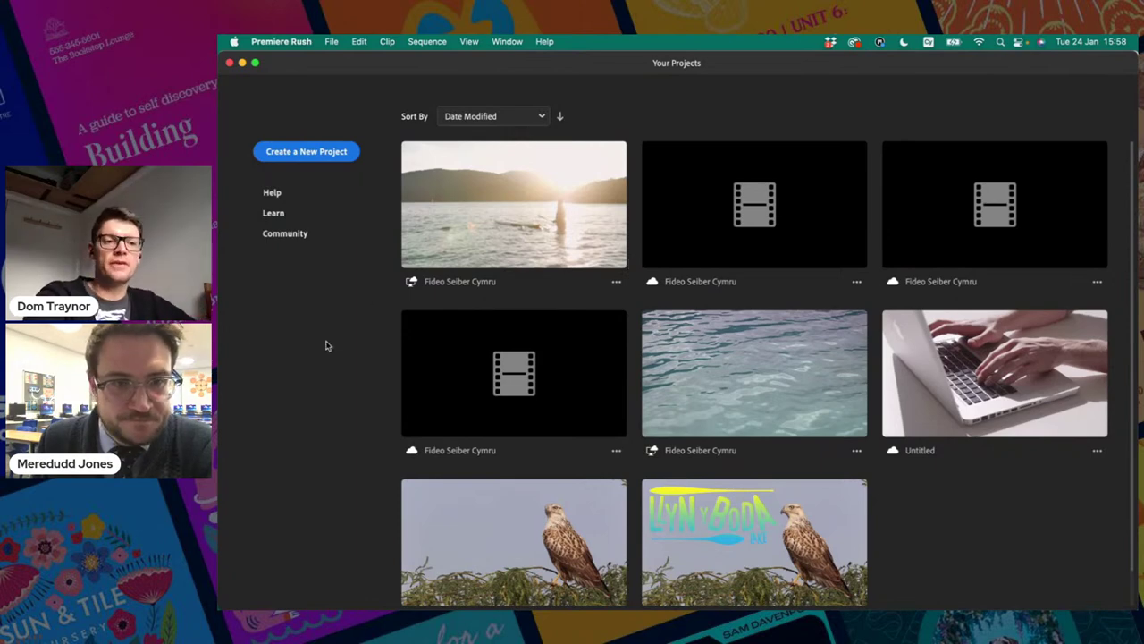
key("super+Tab")
key("super+Tab")
key("super+Tab")
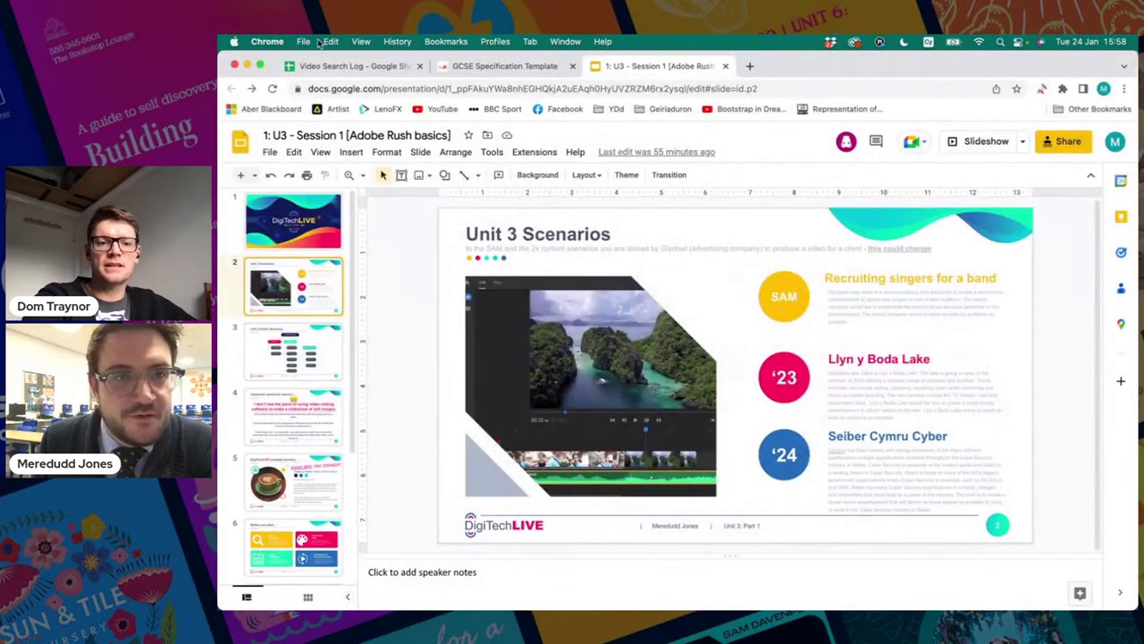
Step: Open the Video Search Log sheet and review its video clip, music, font and colour palette sections
left_click(330, 68)
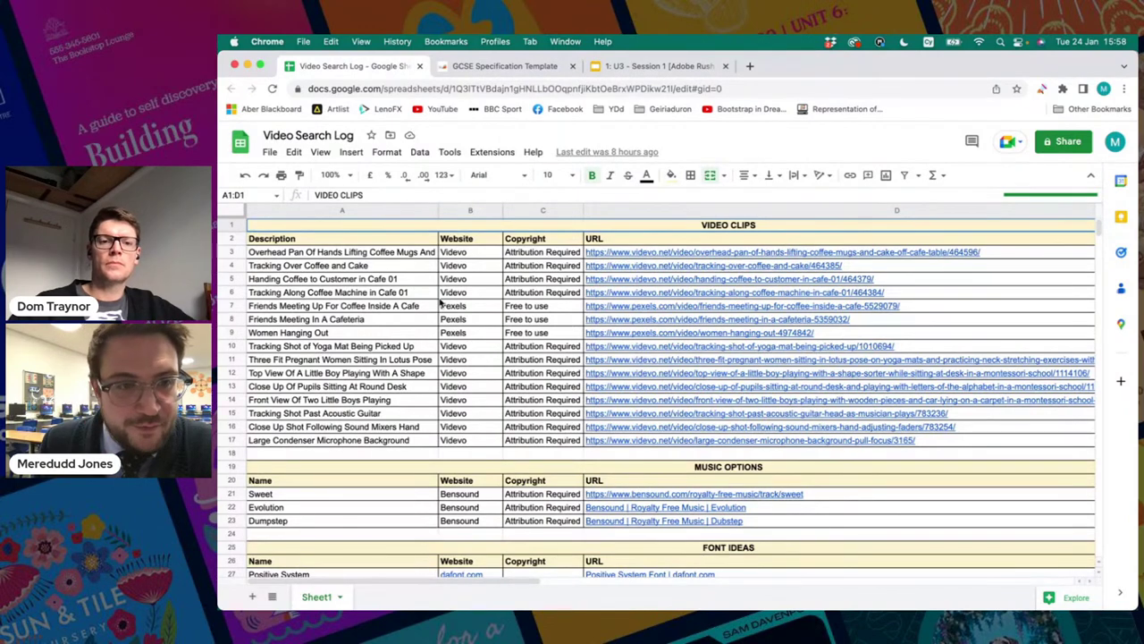
mouse_move(626, 260)
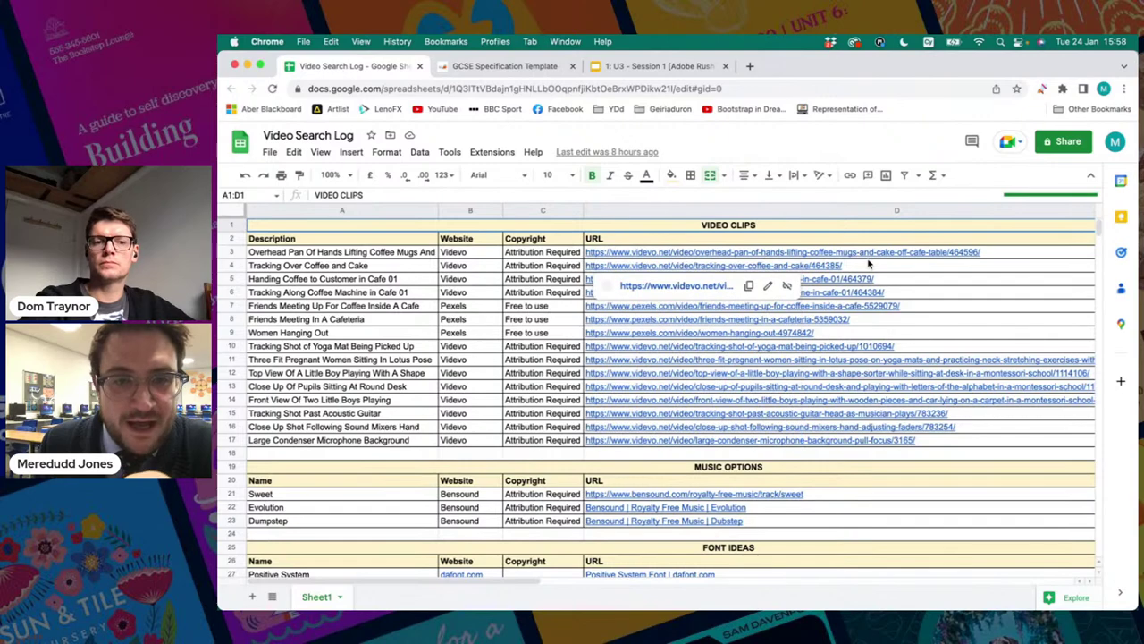
mouse_move(978, 322)
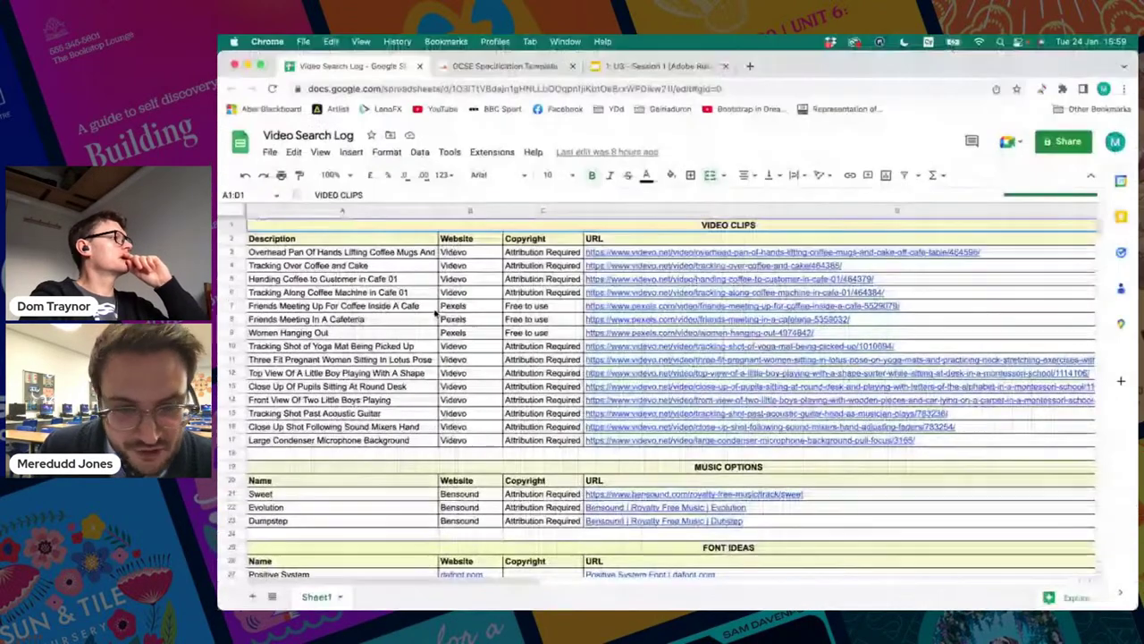
scroll(480, 414, "down", 3)
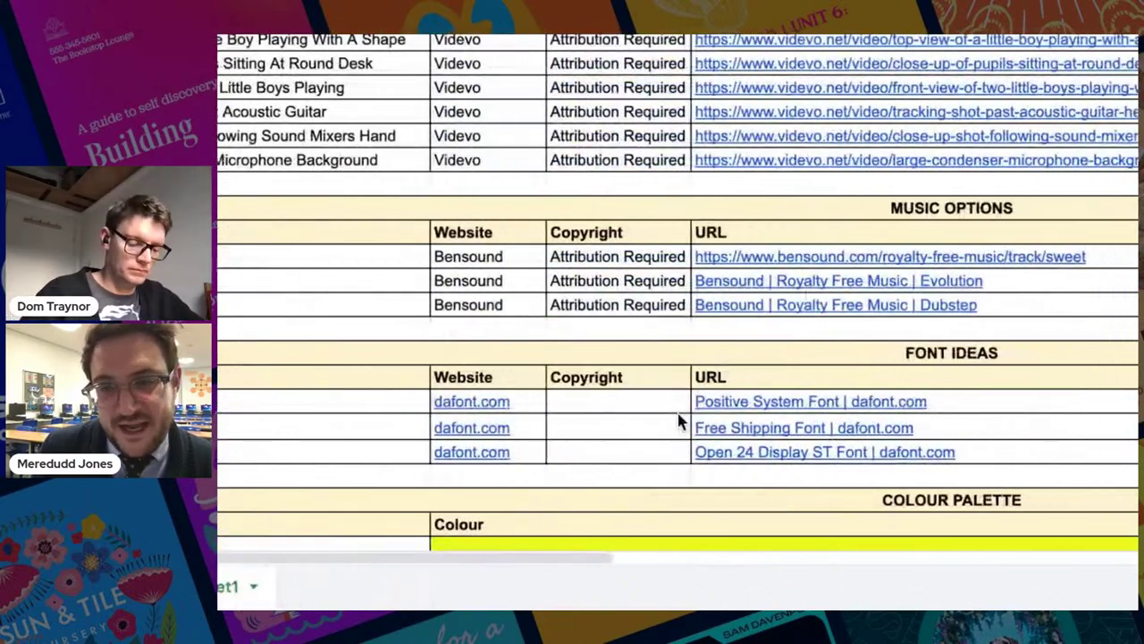
scroll(676, 416, "down", 3)
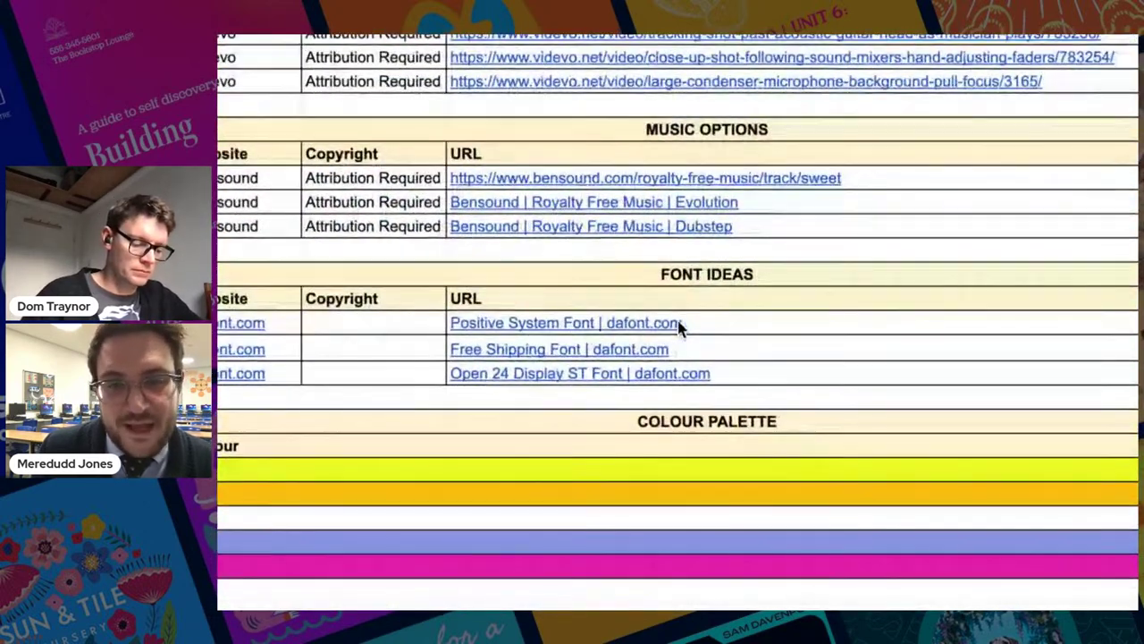
mouse_move(889, 281)
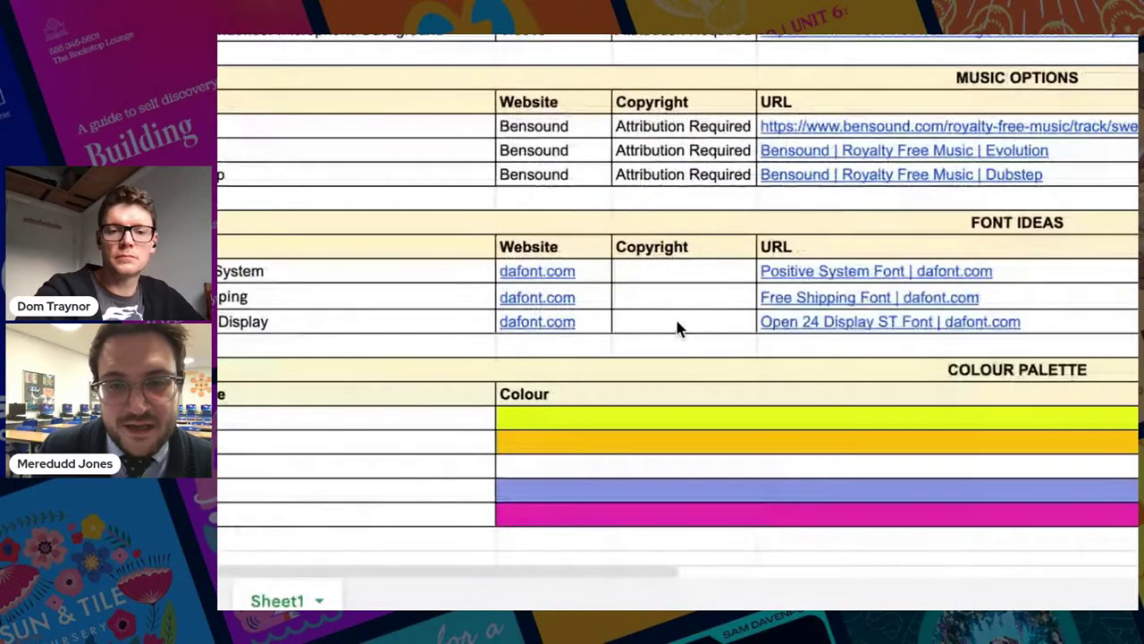
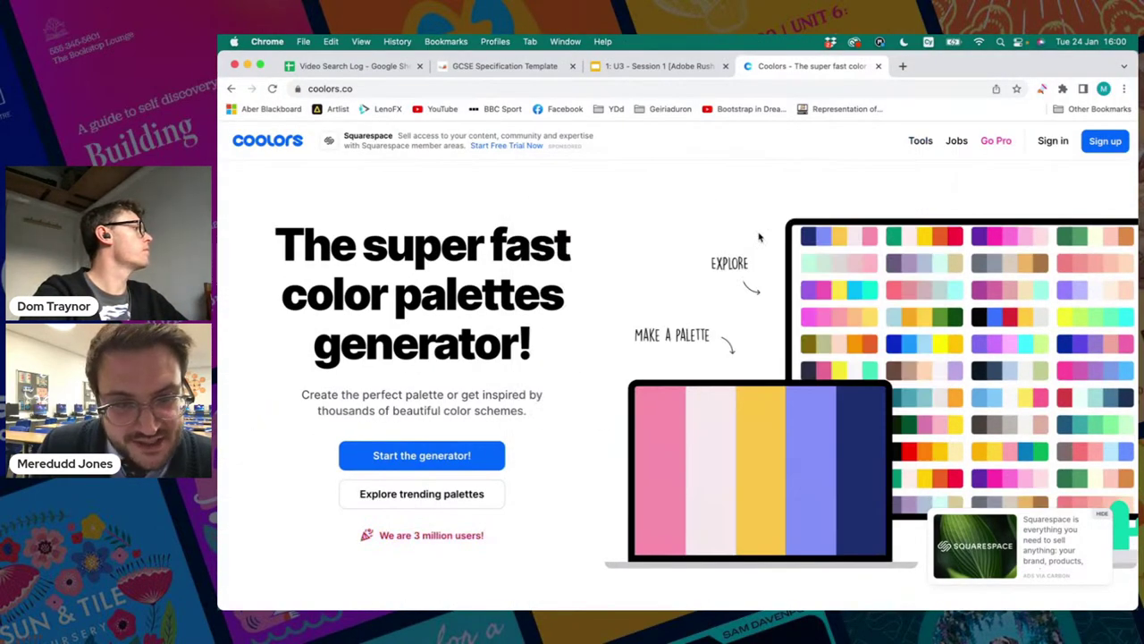
Step: Browse the trending palettes on Coolors and copy the hex code of the dark teal swatch 006d77
scroll(414, 400, "down", 3)
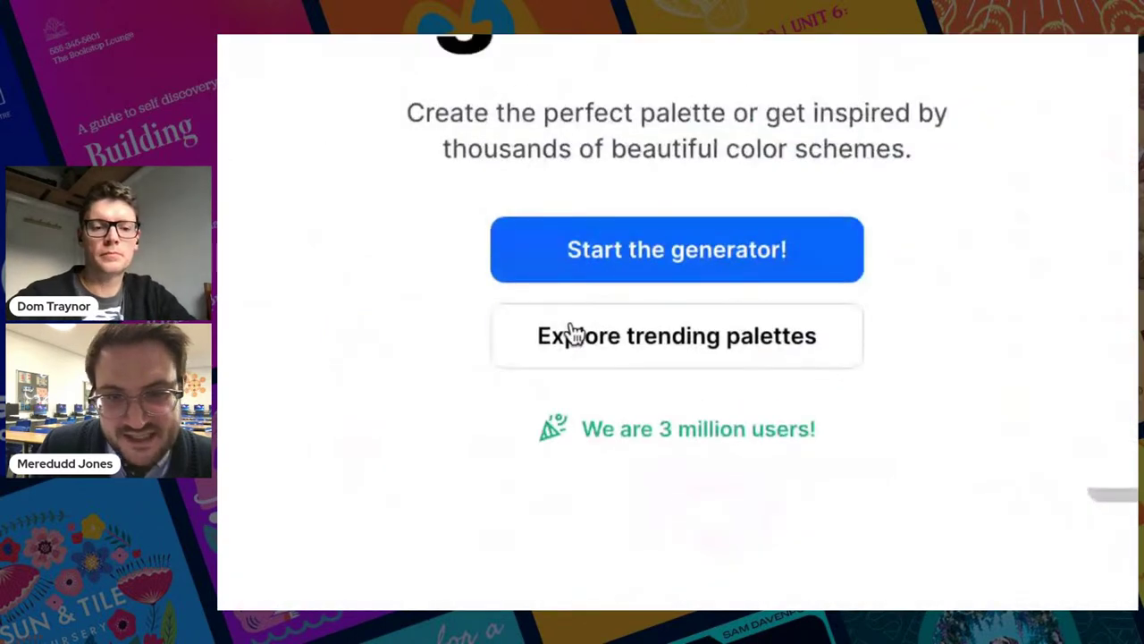
left_click(672, 325)
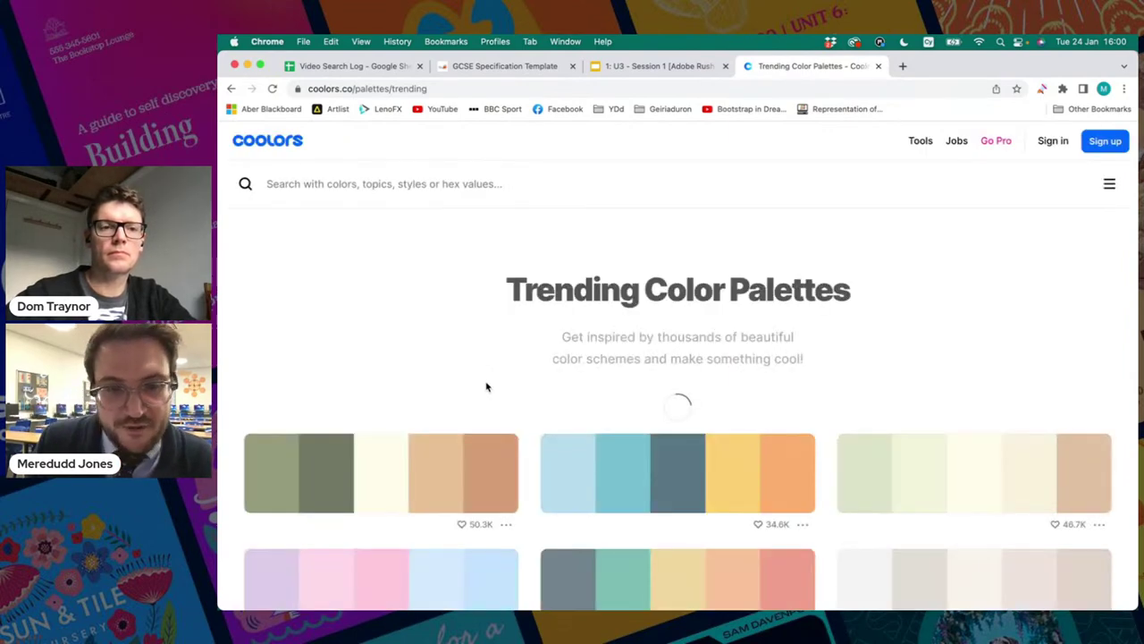
scroll(497, 375, "down", 2)
scroll(507, 366, "down", 10)
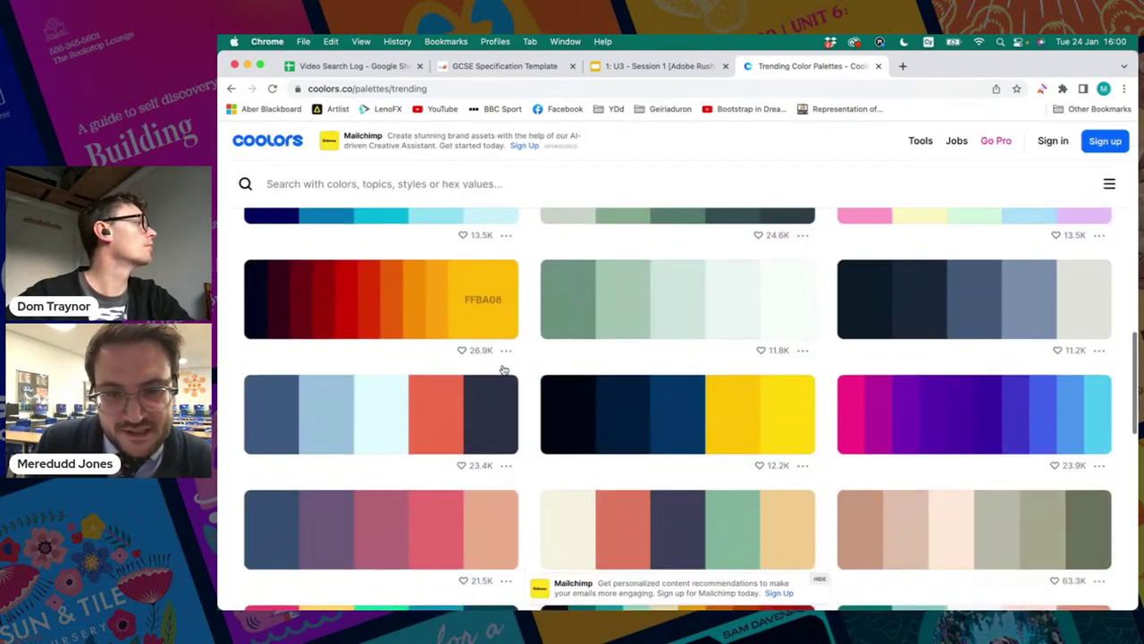
scroll(503, 369, "down", 5)
scroll(503, 369, "down", 3)
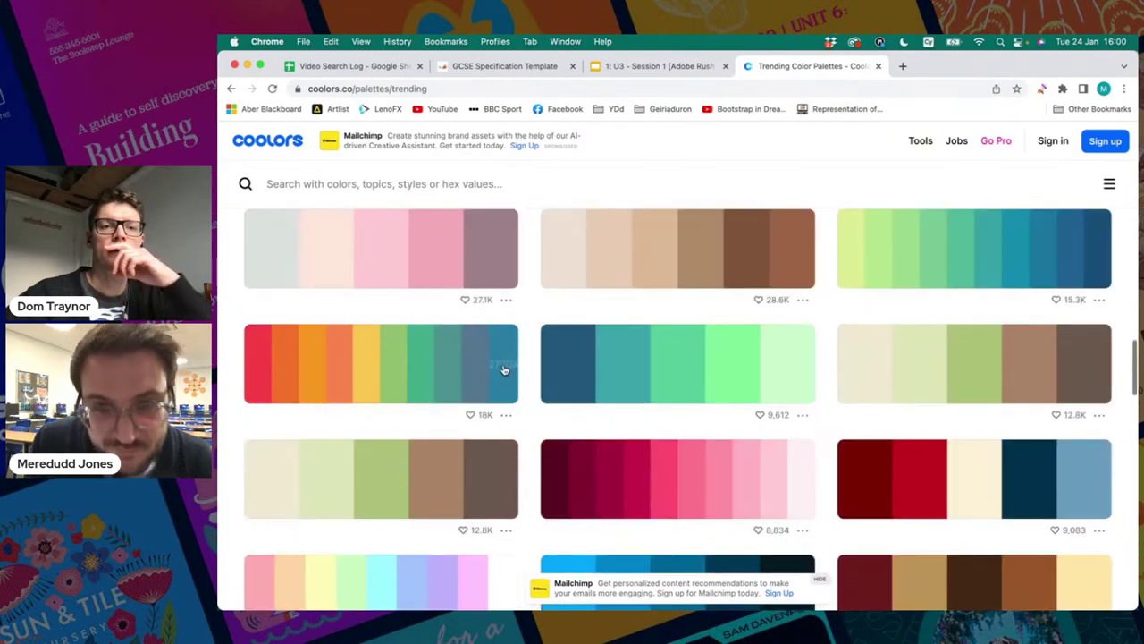
scroll(504, 369, "up", 1)
scroll(357, 268, "up", 5)
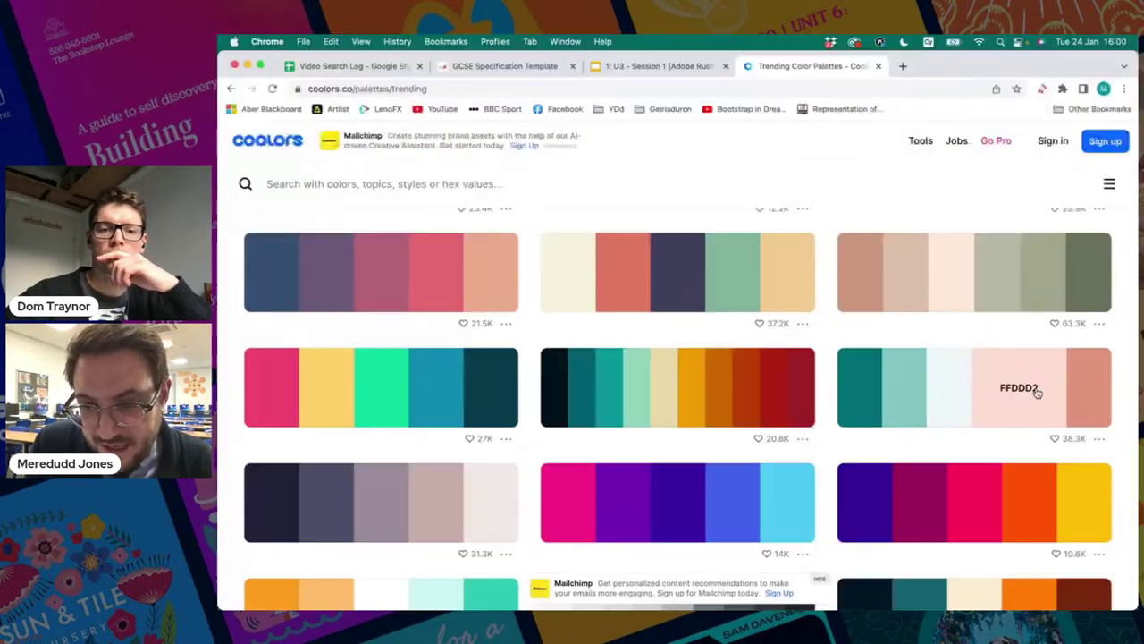
left_click(653, 353)
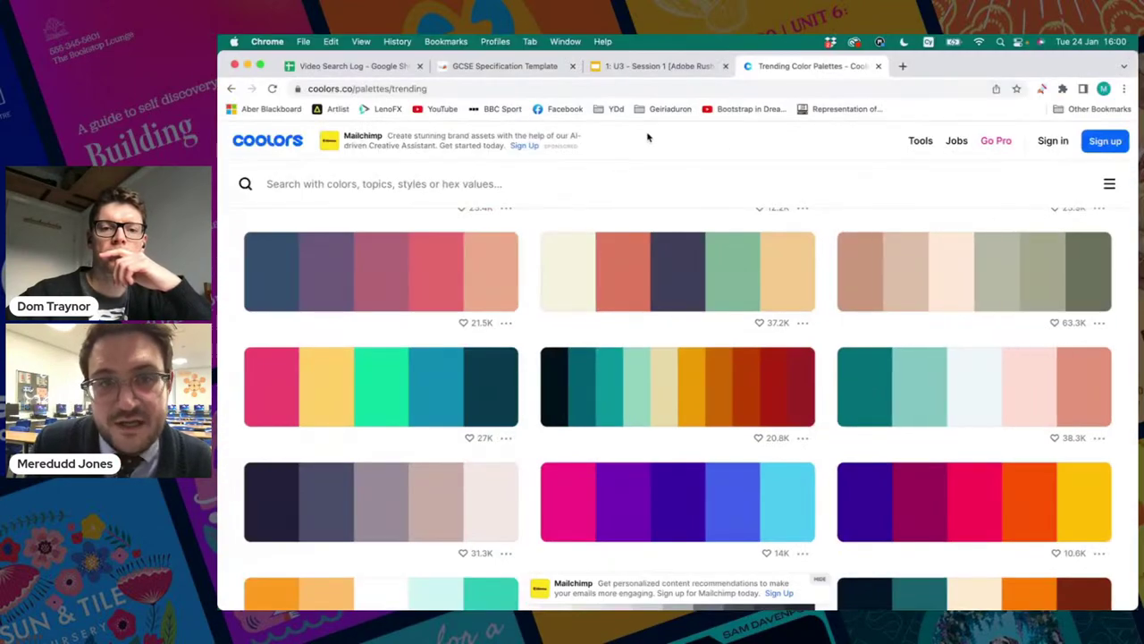
Step: Return to the Video Search Log sheet and check the #ecec16 hex code and its colour cell in the Colour Palette section
left_click(349, 66)
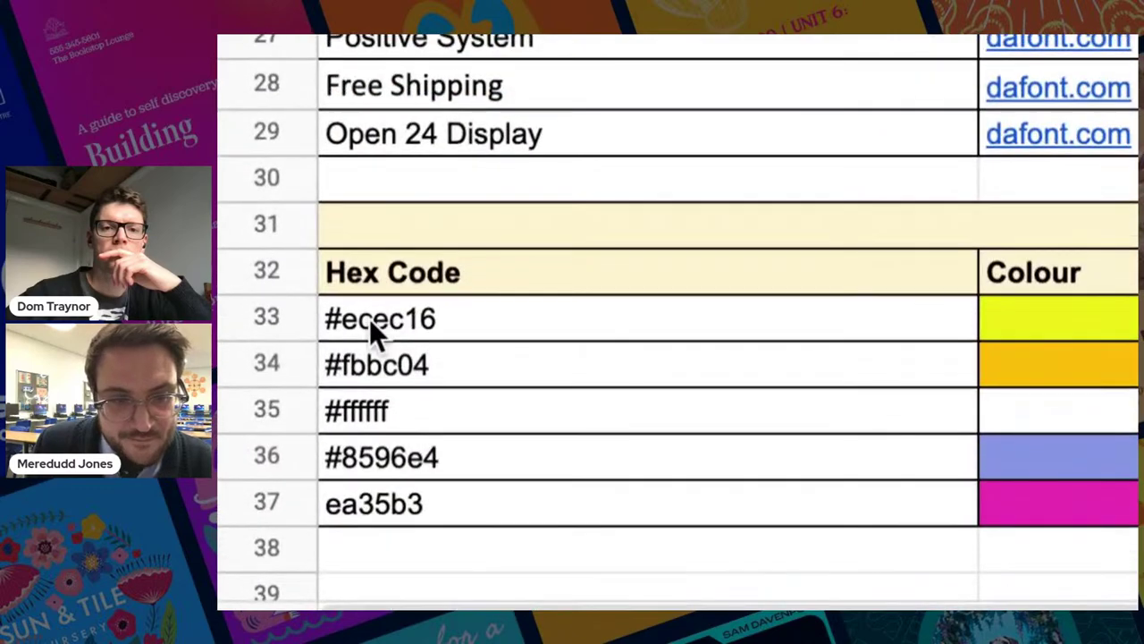
left_click(369, 318)
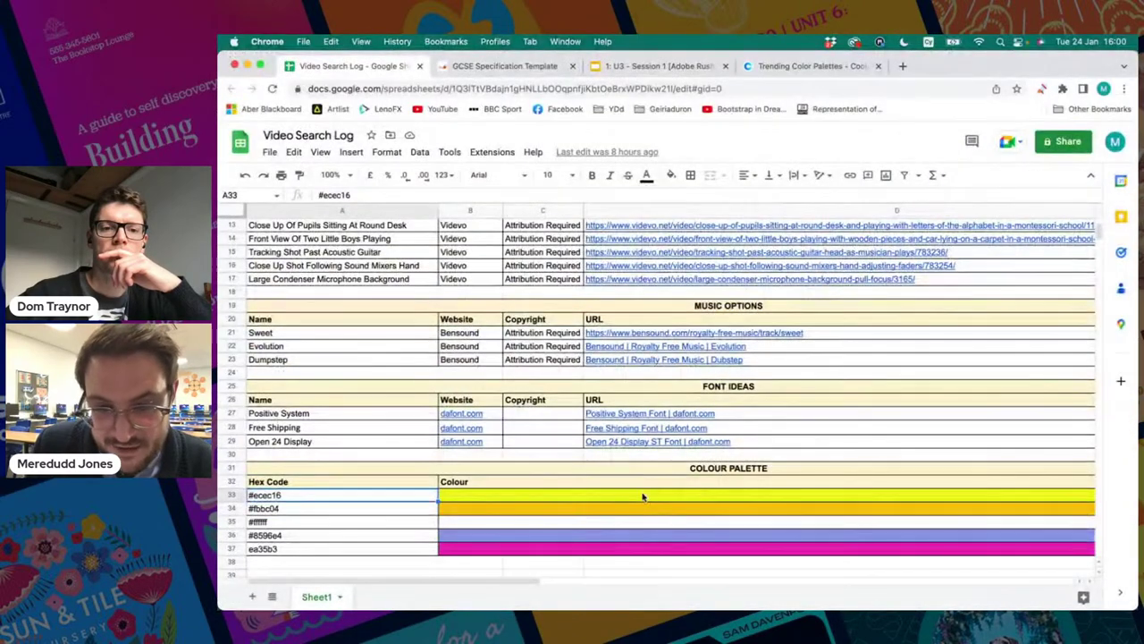
left_click(642, 496)
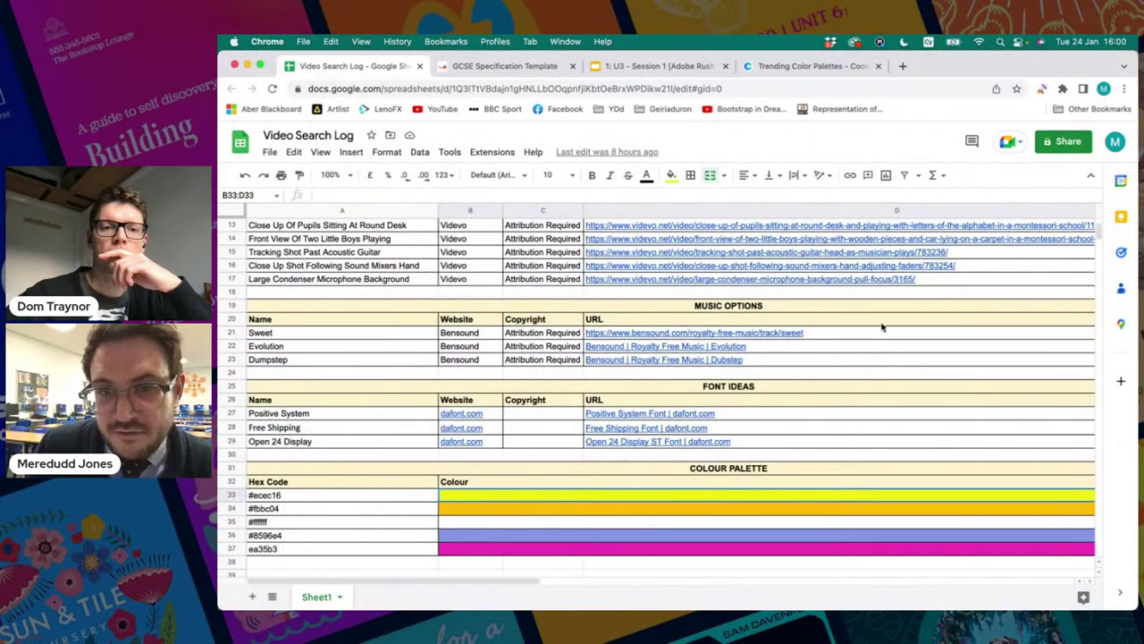
scroll(402, 528, "down", 2)
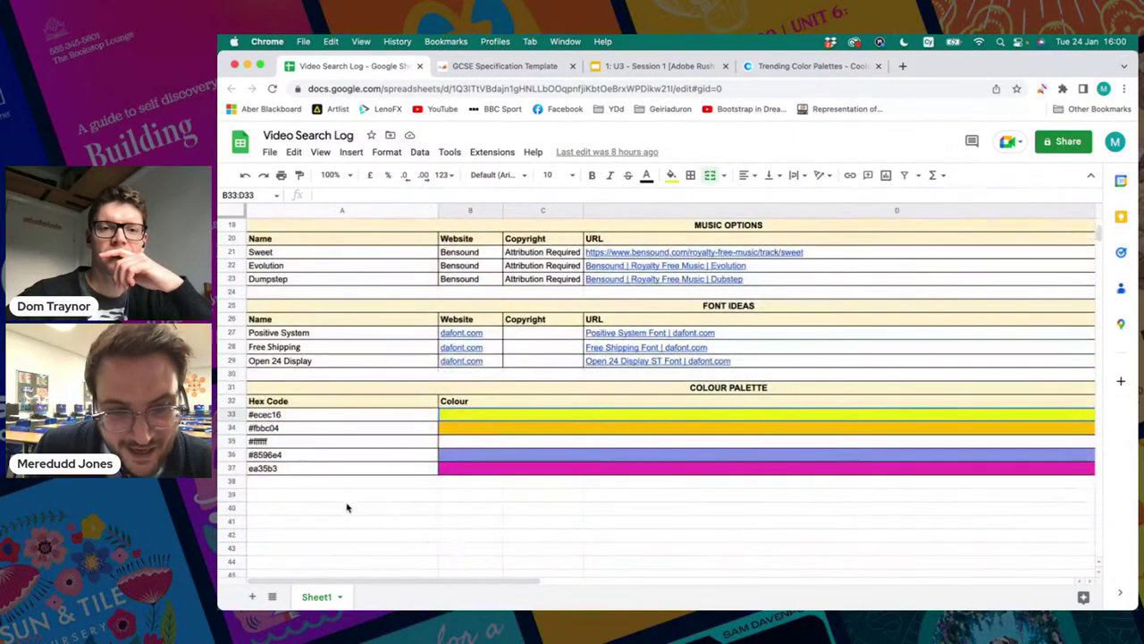
Step: Paste the hex code 006d77 into cell A39 and fill cell B39 with that custom colour
left_click(324, 497)
key("cmd+v")
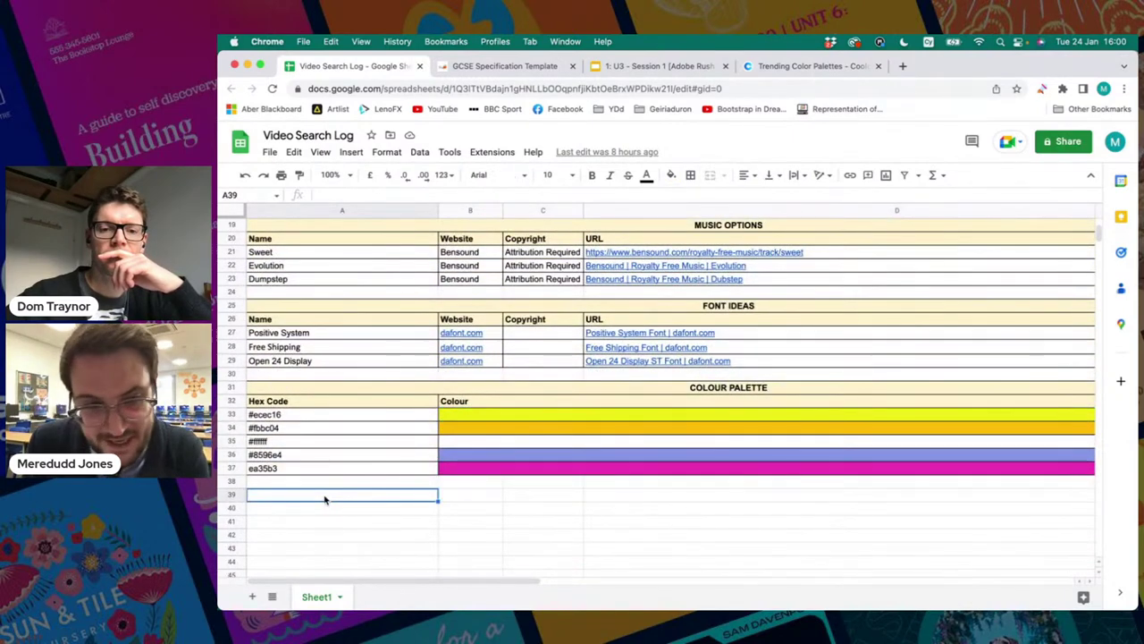
left_click(462, 498)
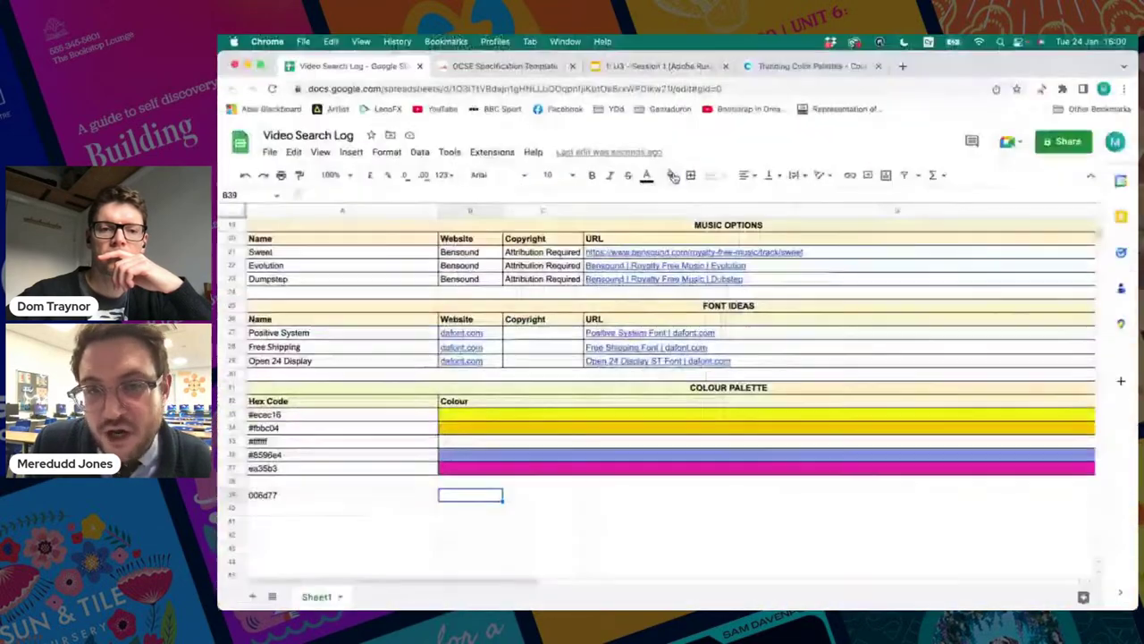
left_click(661, 184)
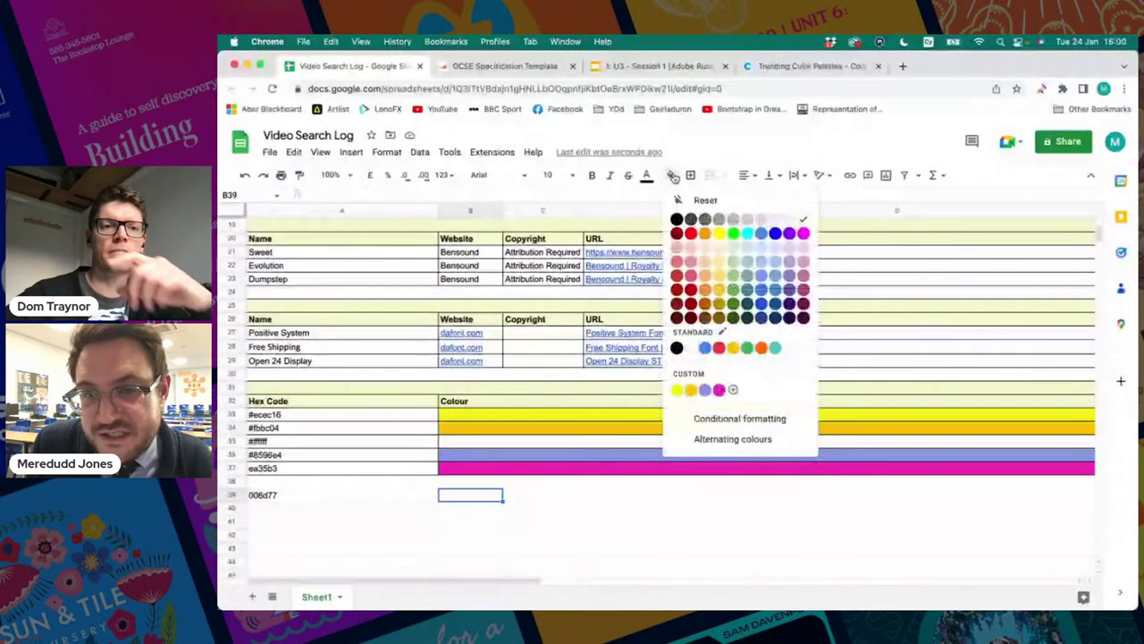
left_click(733, 389)
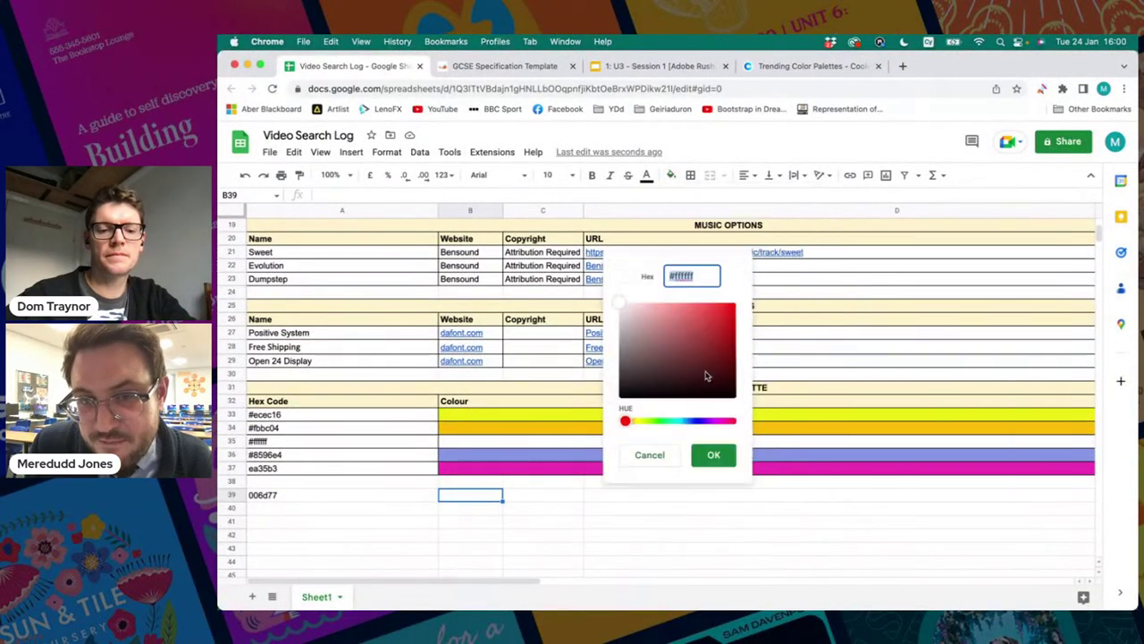
key("super+v")
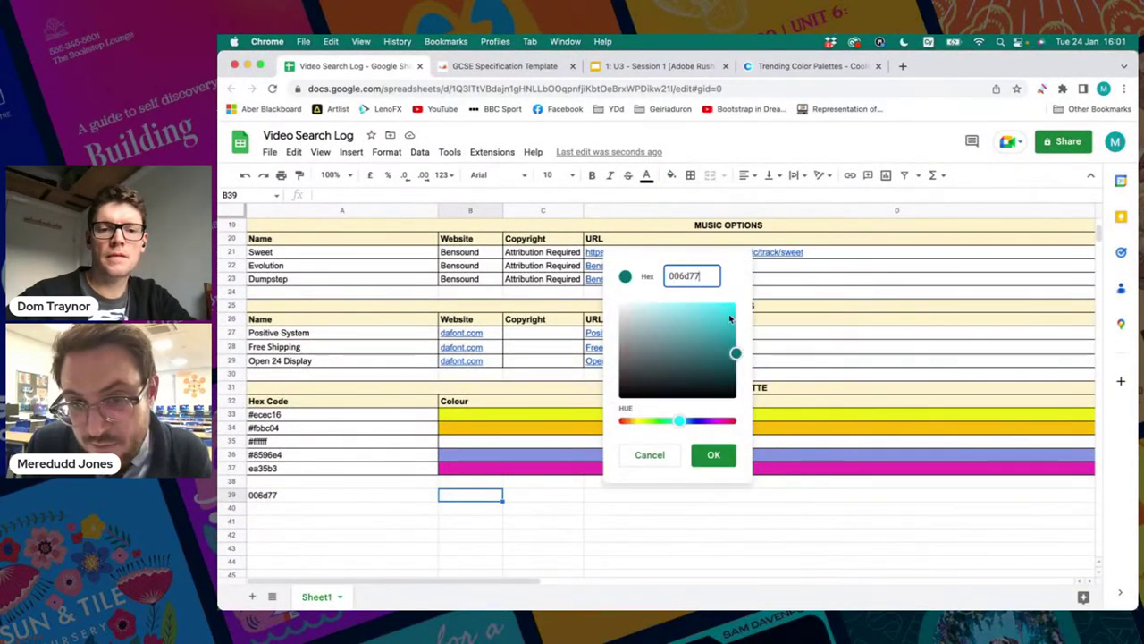
left_click(714, 455)
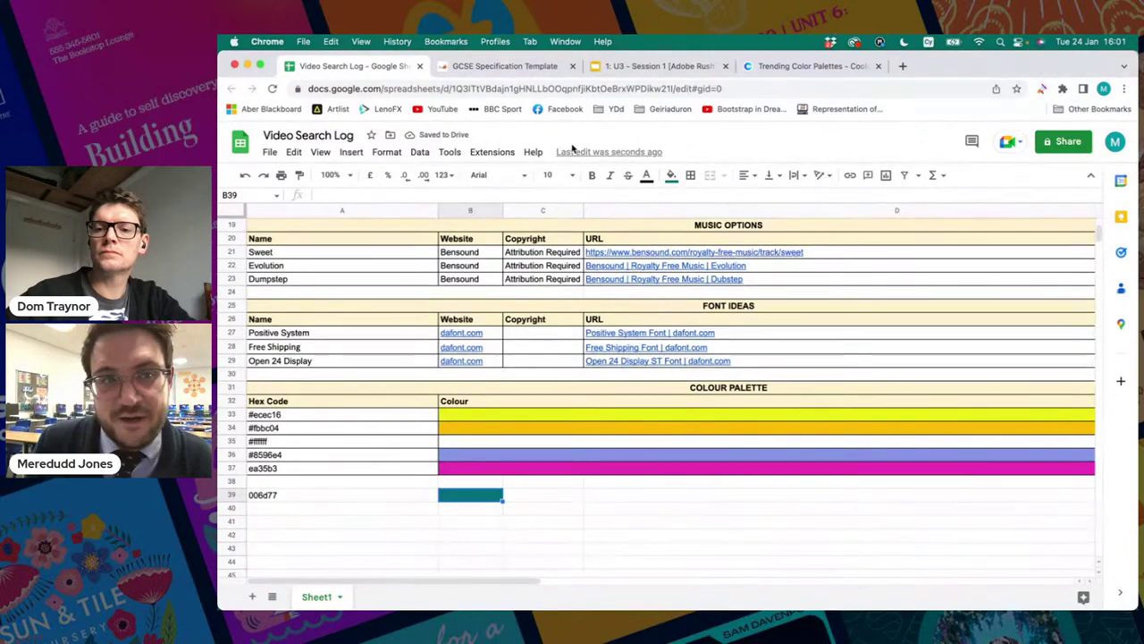
Step: Switch to Premiere Rush, start a new project and browse Documents, DigiTech LIVE, the Unit 3 folder, Digital_Asset and Images and Sound to Transcoded clips
key("super+Tab")
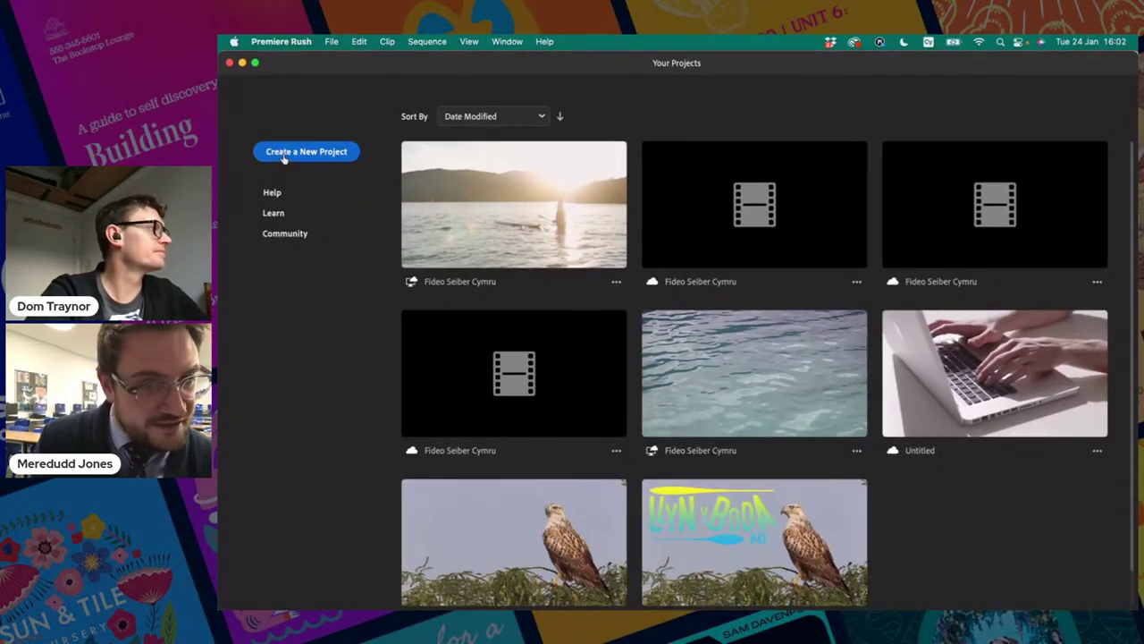
left_click(285, 157)
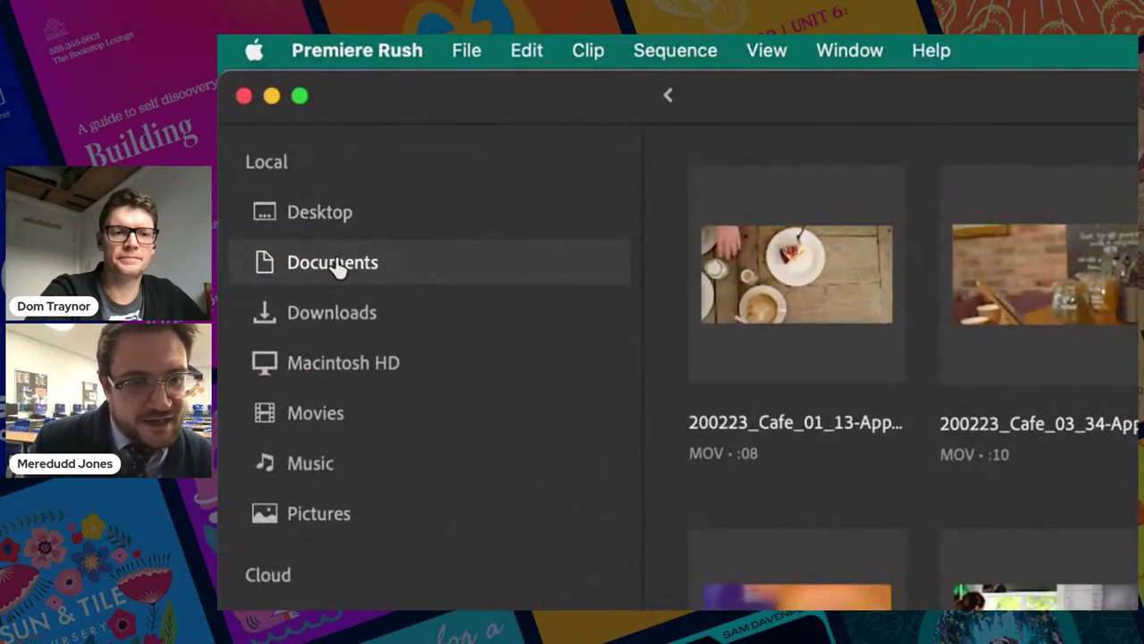
left_click(337, 268)
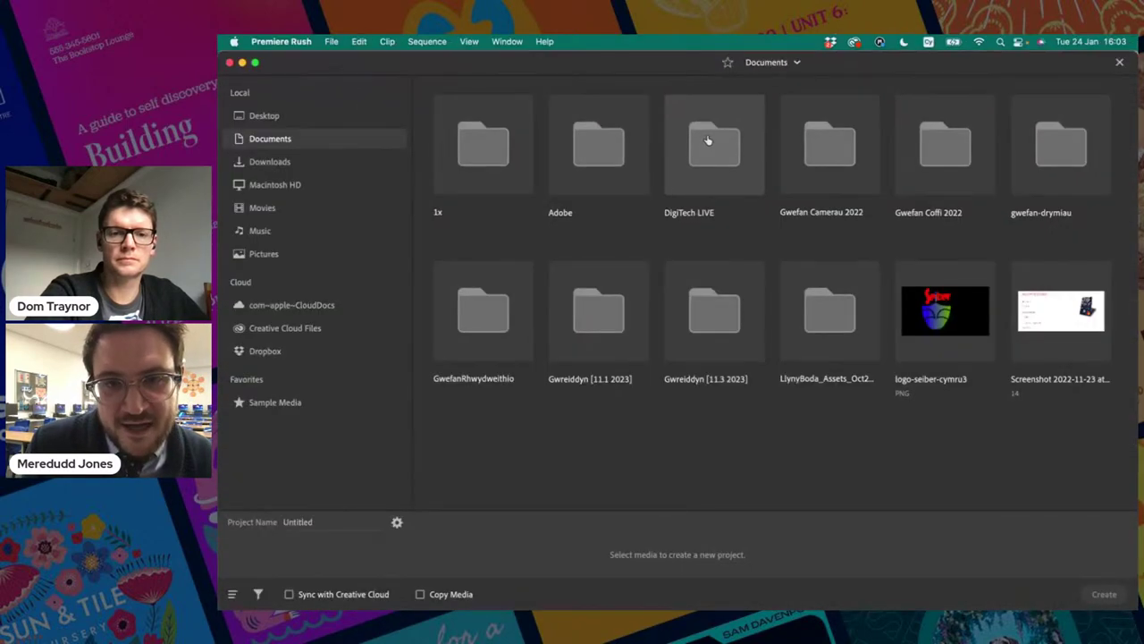
double_click(708, 140)
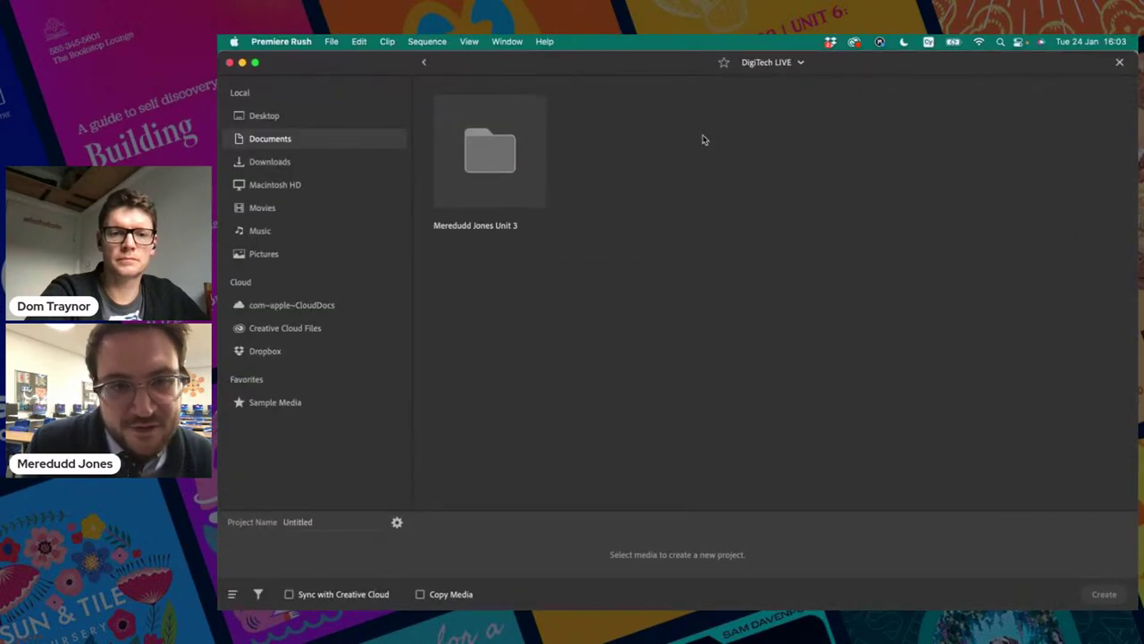
double_click(485, 171)
double_click(489, 170)
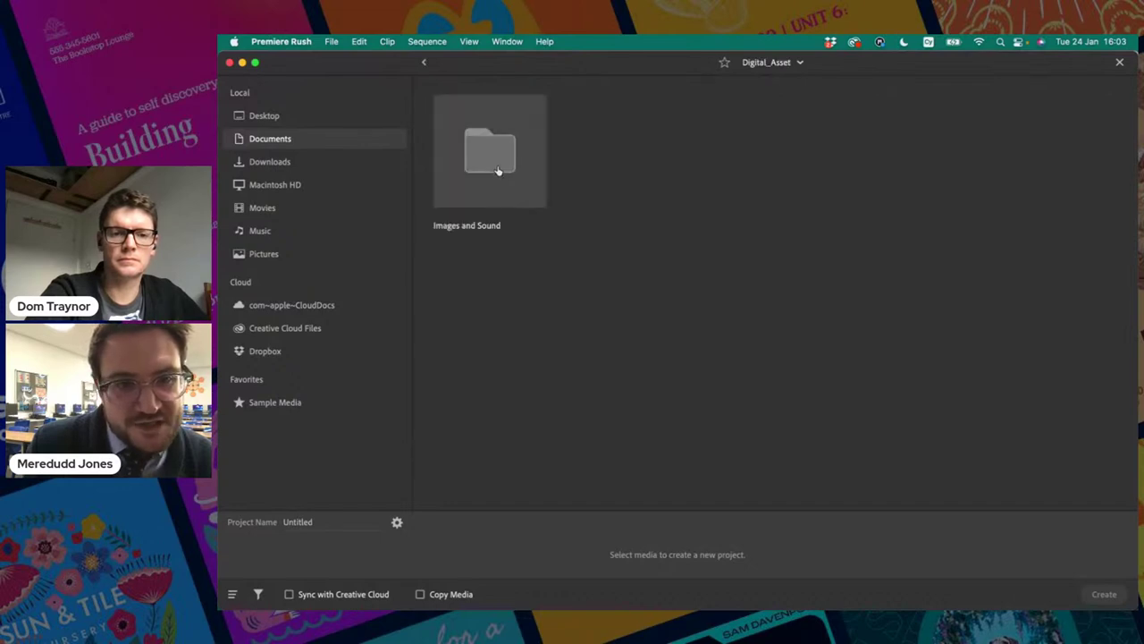
double_click(498, 169)
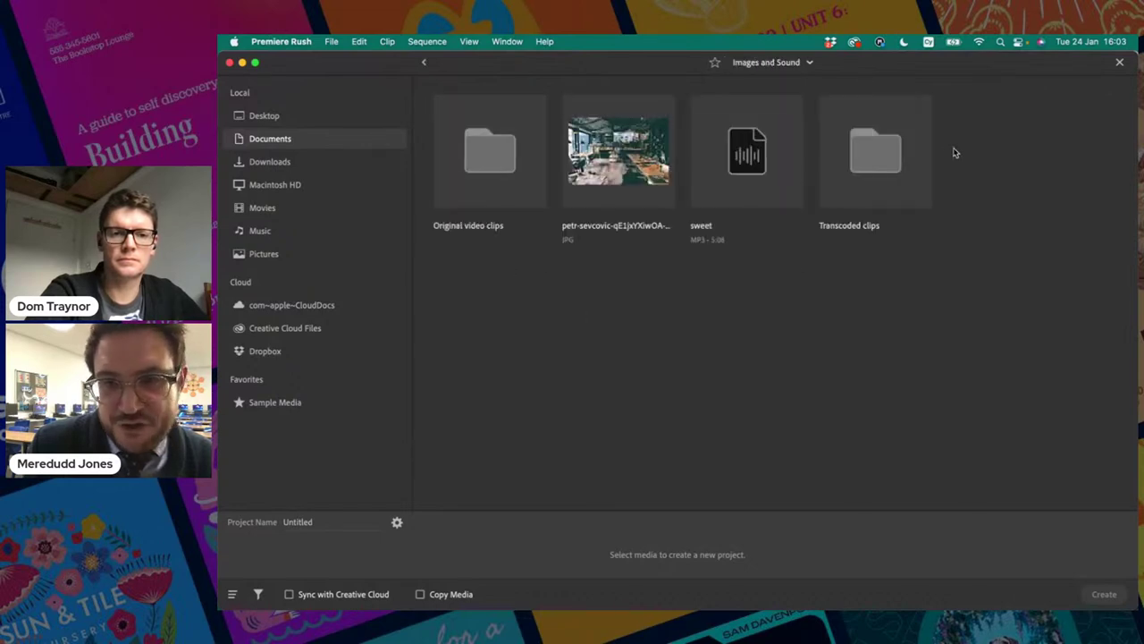
double_click(905, 163)
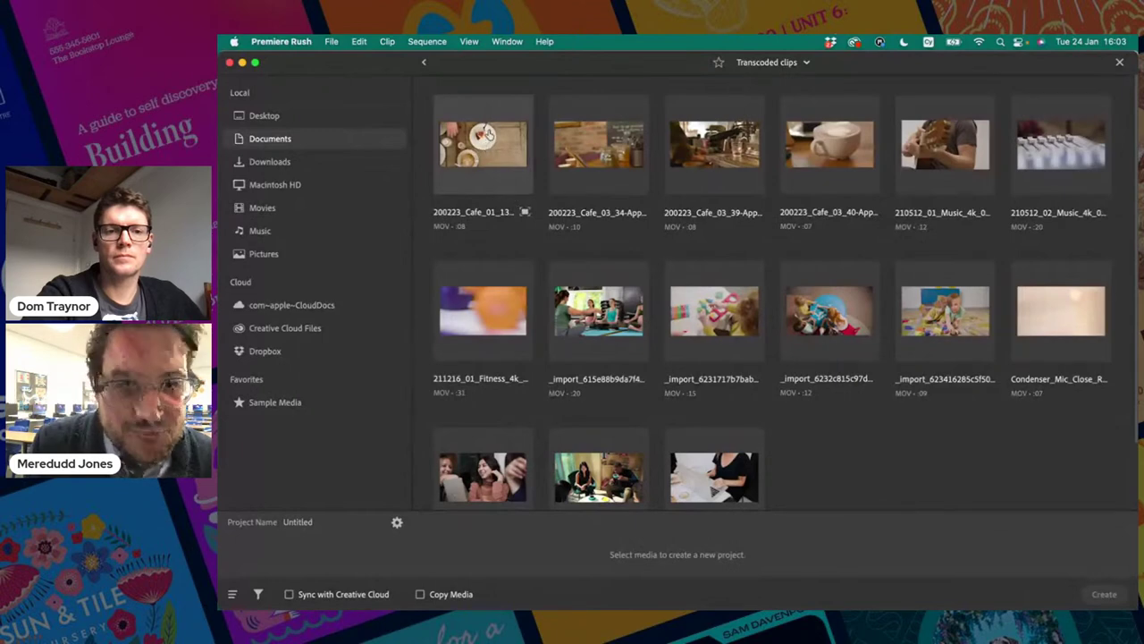
Step: Select the four Cafe clips, the _import_615e88b9da7f4 clip, the Fitness clip and the two Music clips as project media, in that order
left_click(488, 136)
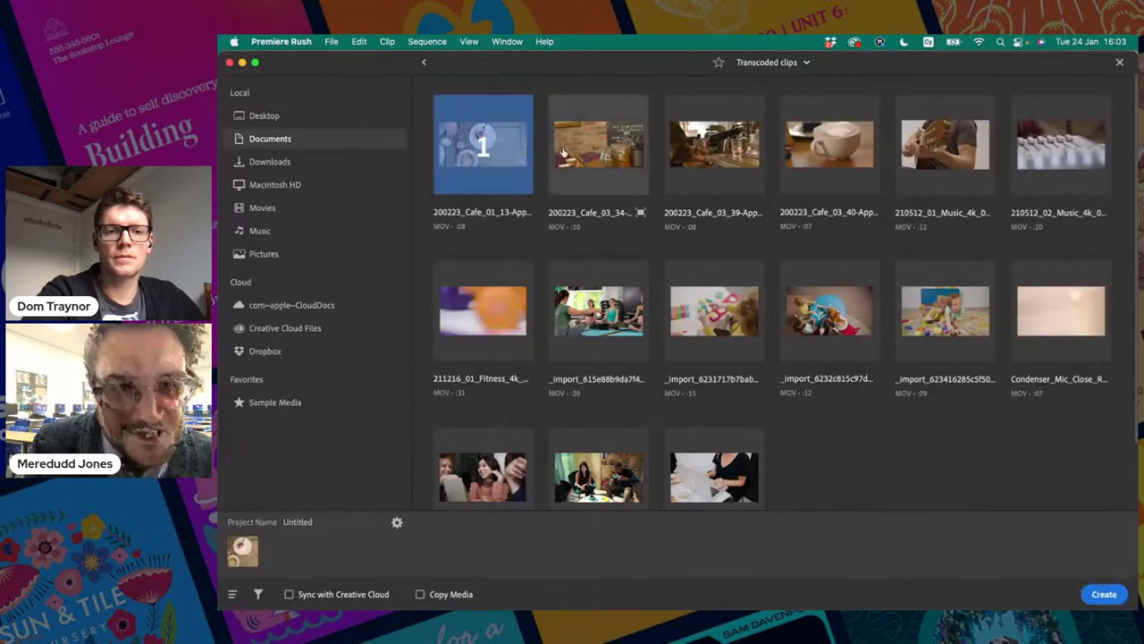
left_click(563, 154)
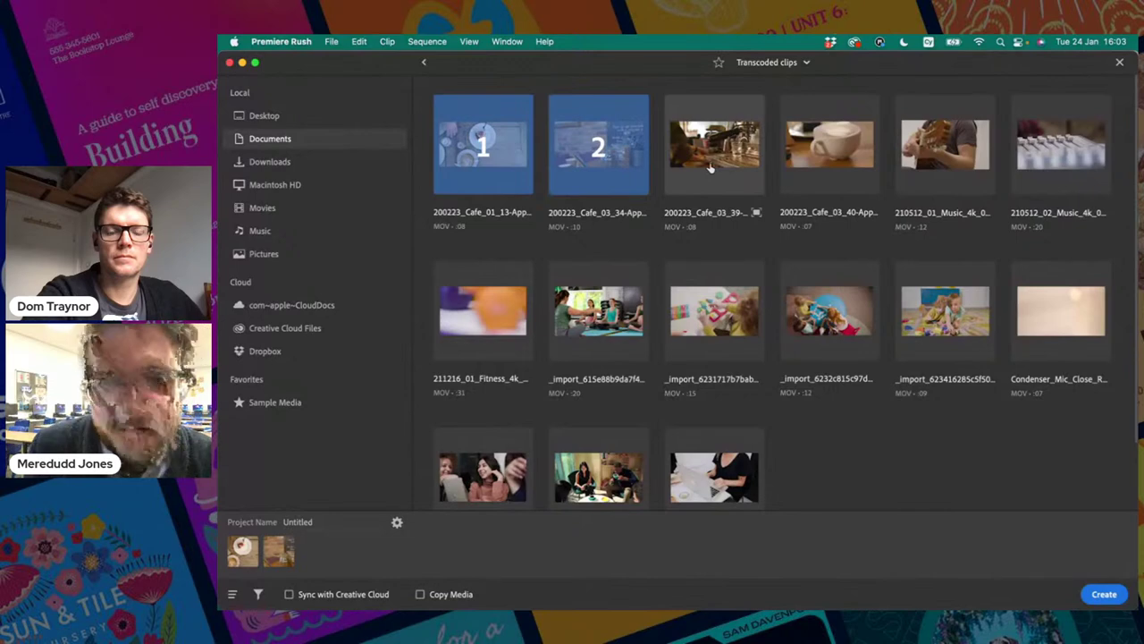
left_click(708, 184)
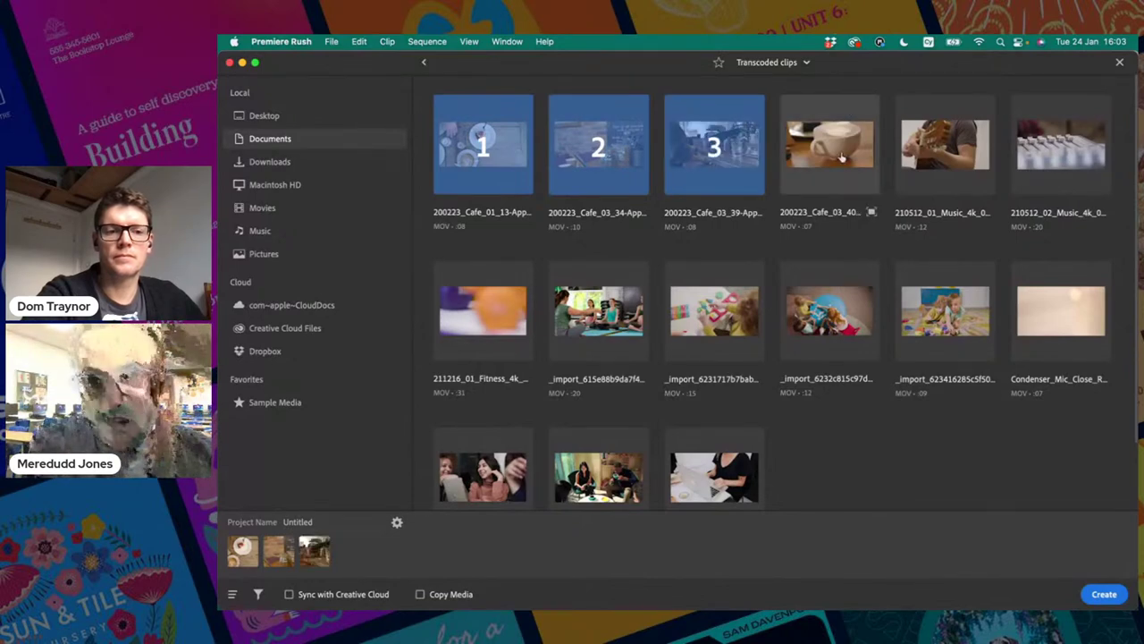
left_click(843, 149)
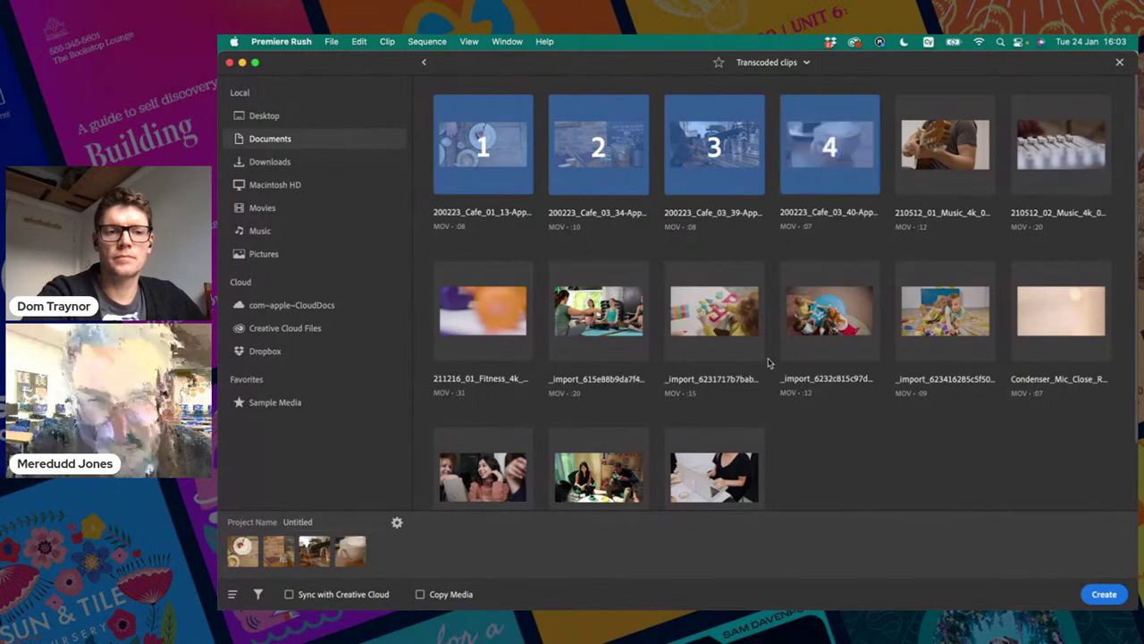
left_click(587, 316)
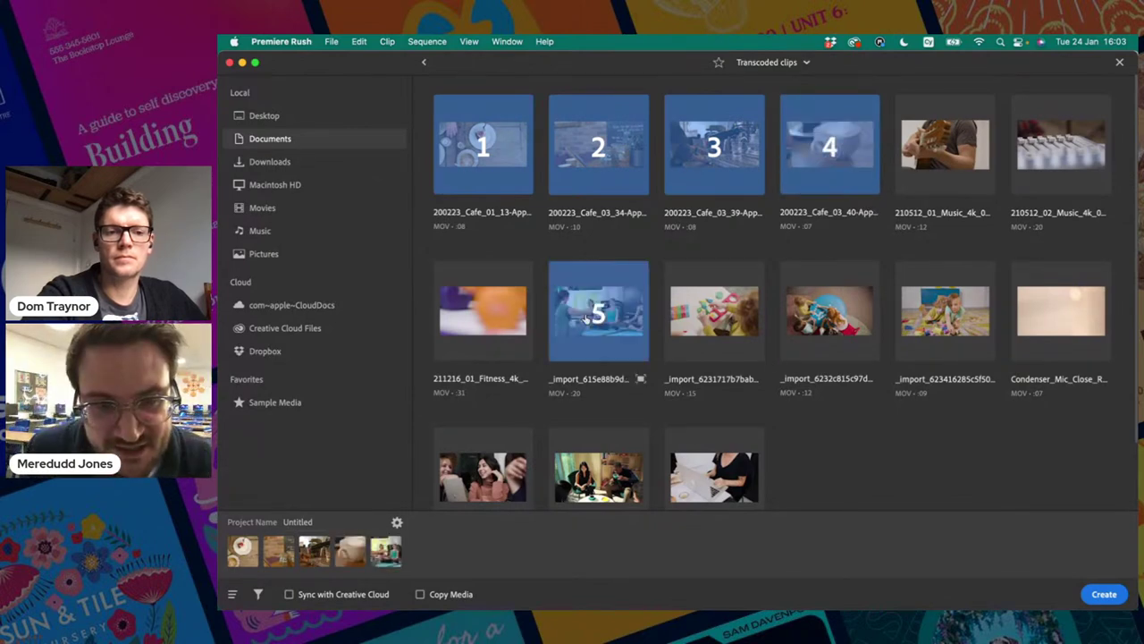
left_click(497, 309)
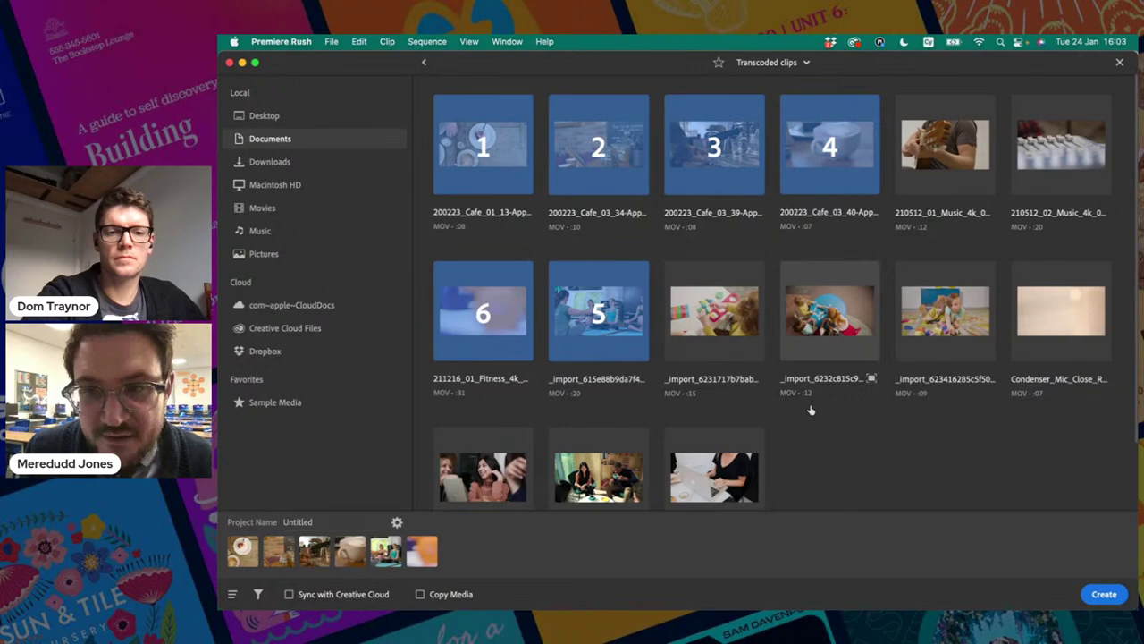
left_click(942, 165)
left_click(1061, 148)
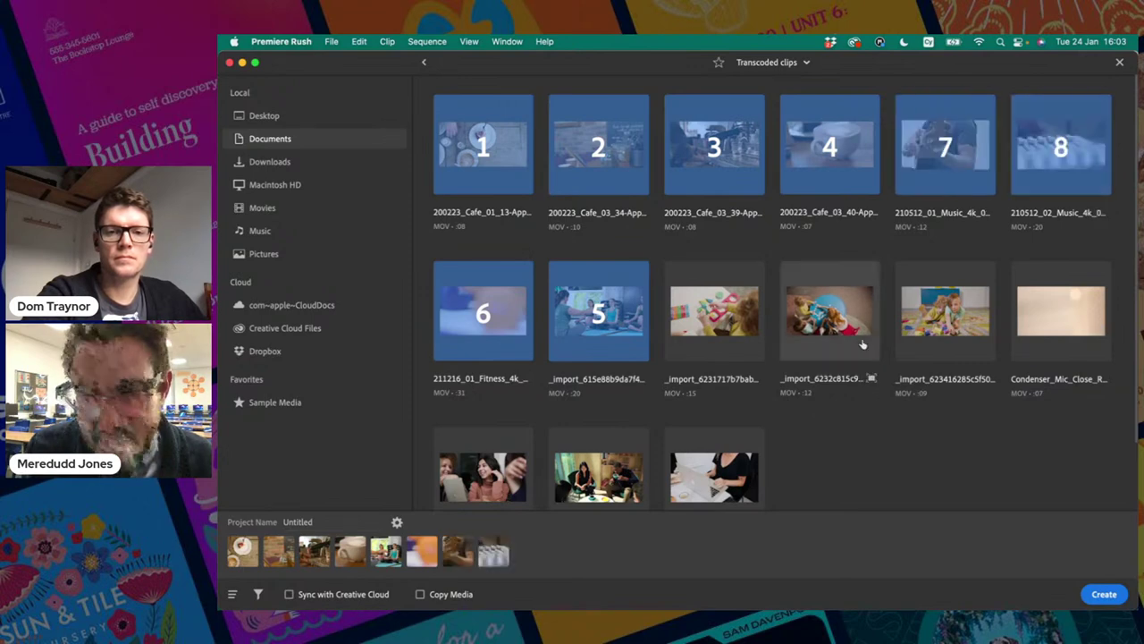
Step: Add the remaining transcoded clips to the selection, from _import_6231717b7bab onwards, including the bottom-row clips and the Condenser_Mic clip
left_click(726, 308)
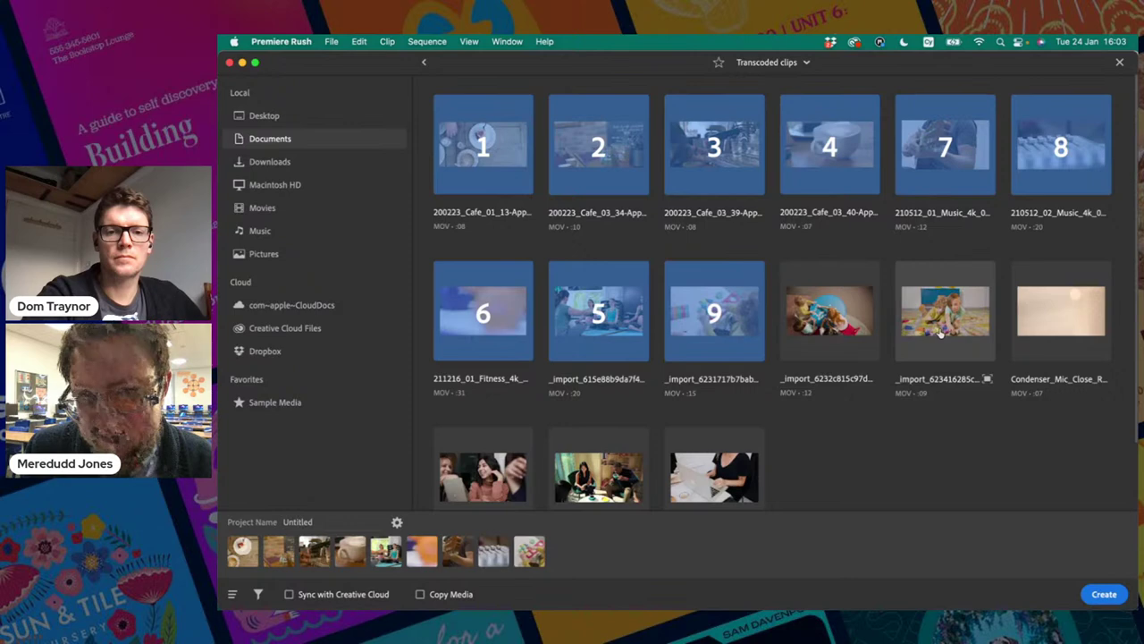
left_click(791, 322)
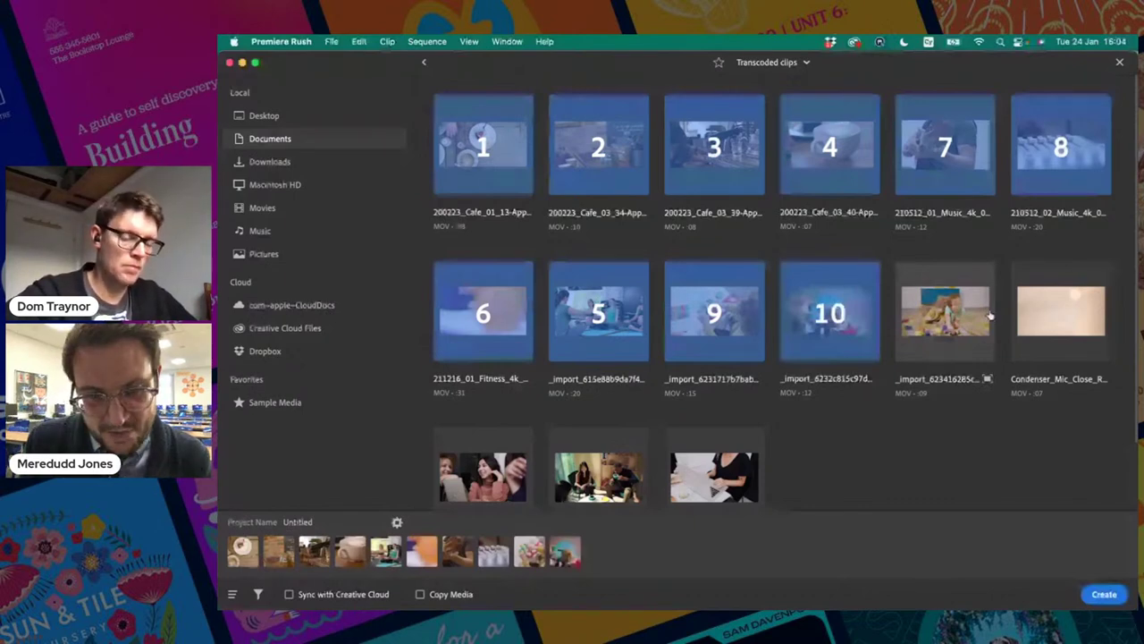
left_click(989, 315)
left_click(714, 469)
left_click(590, 471)
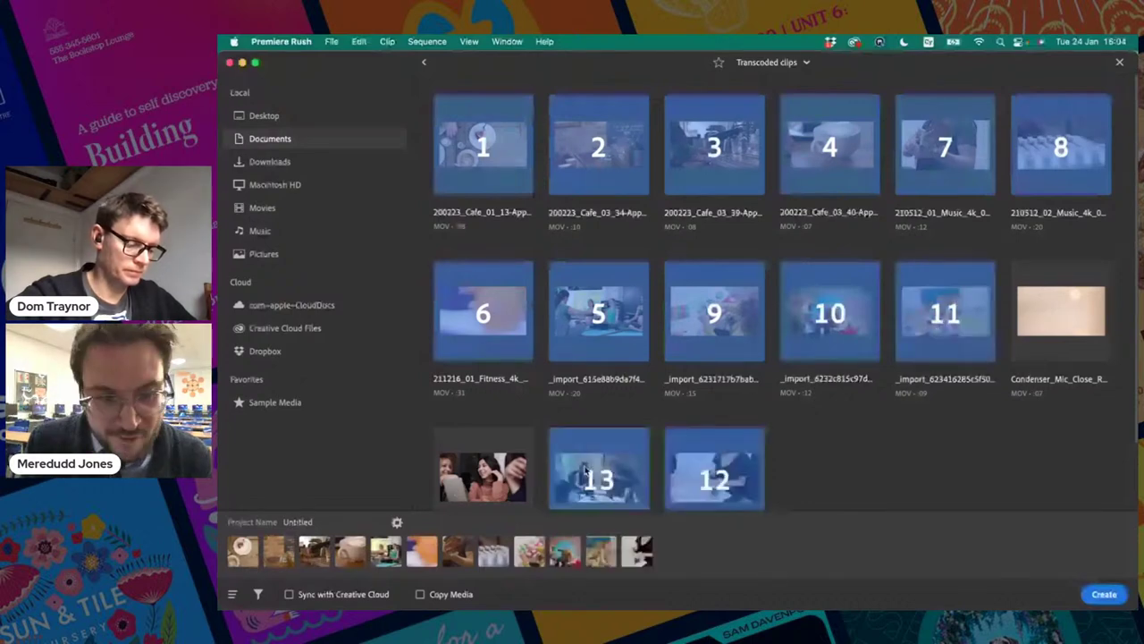
left_click(482, 474)
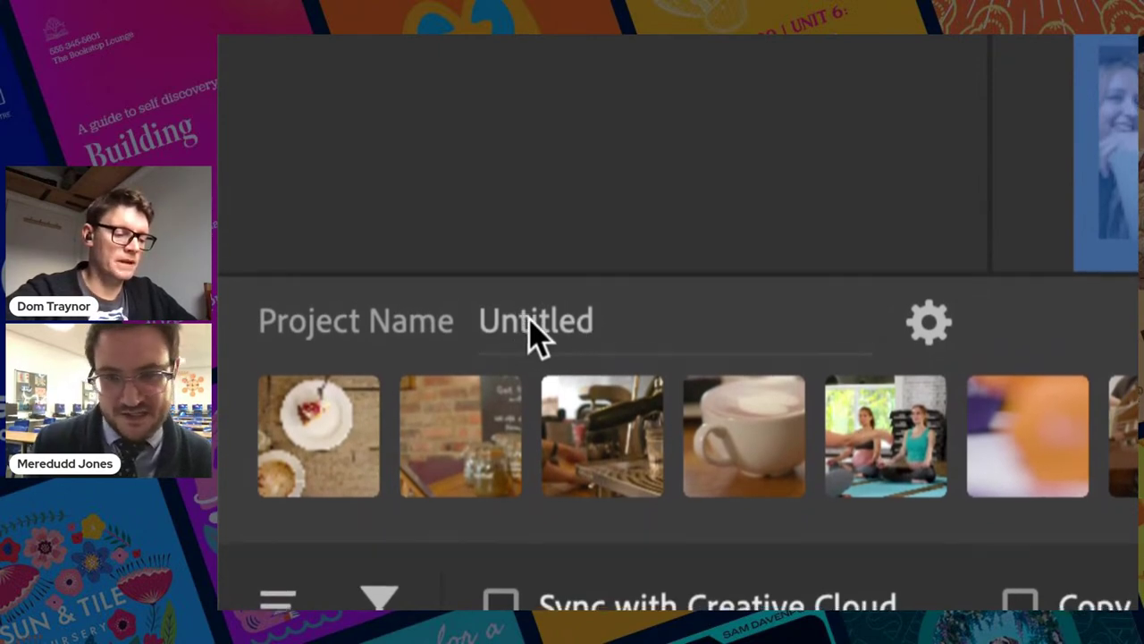
Step: Name the project Calon y Cwm and create it from the selected clips
left_click(540, 323)
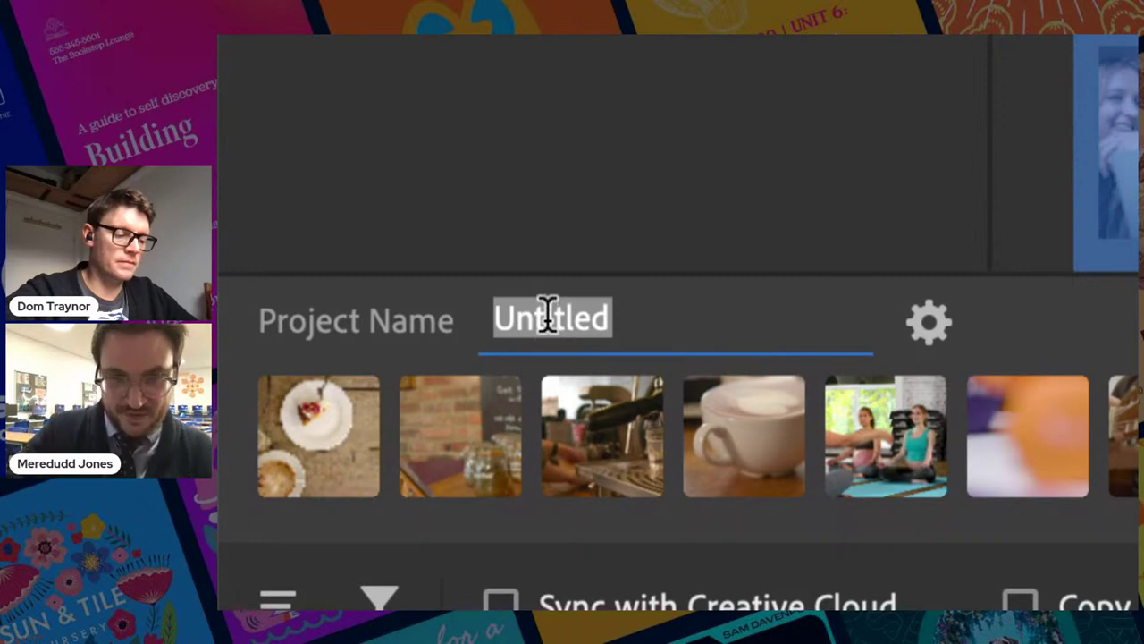
type("Calon y C")
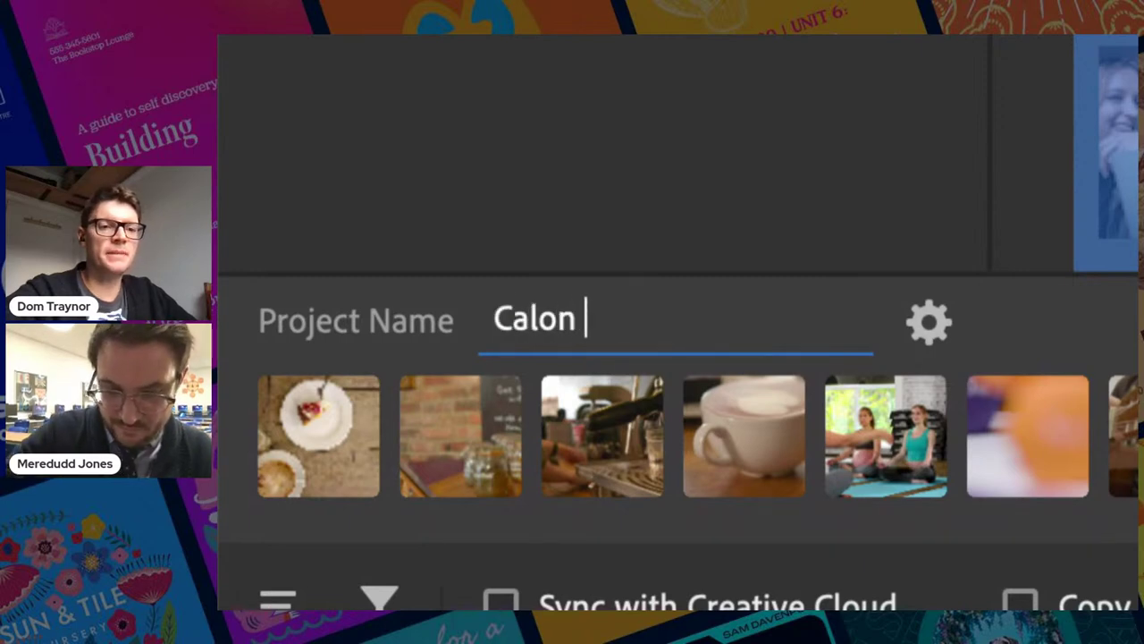
type("wm")
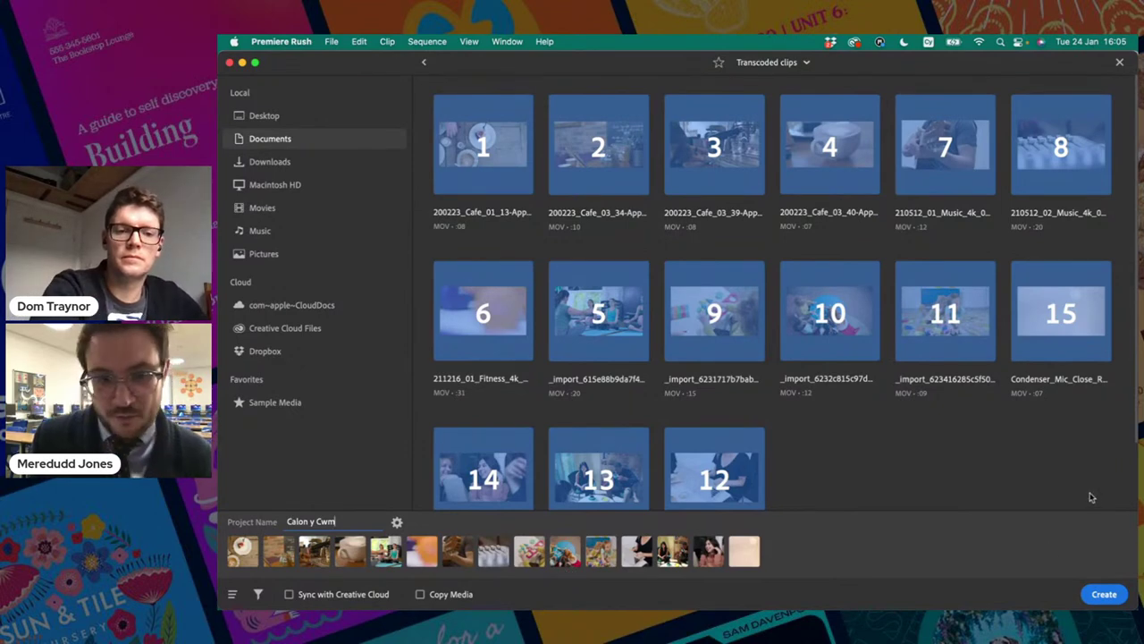
left_click(1103, 593)
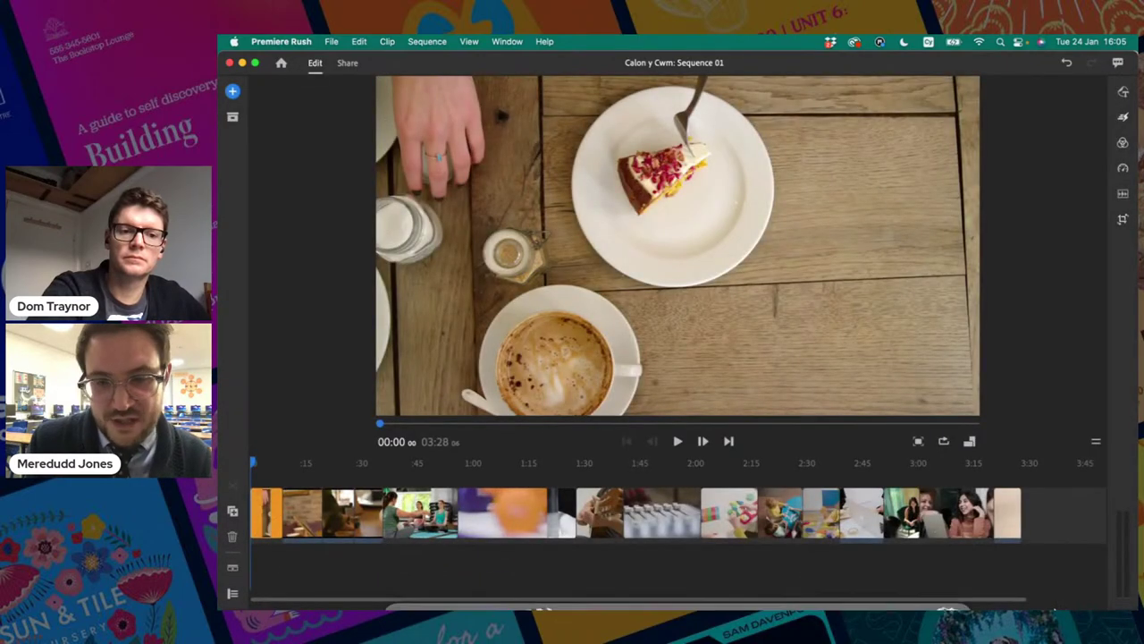
Step: Scrub the playhead from the start to about 34 seconds and view the options for adding content to the project
mouse_move(1103, 610)
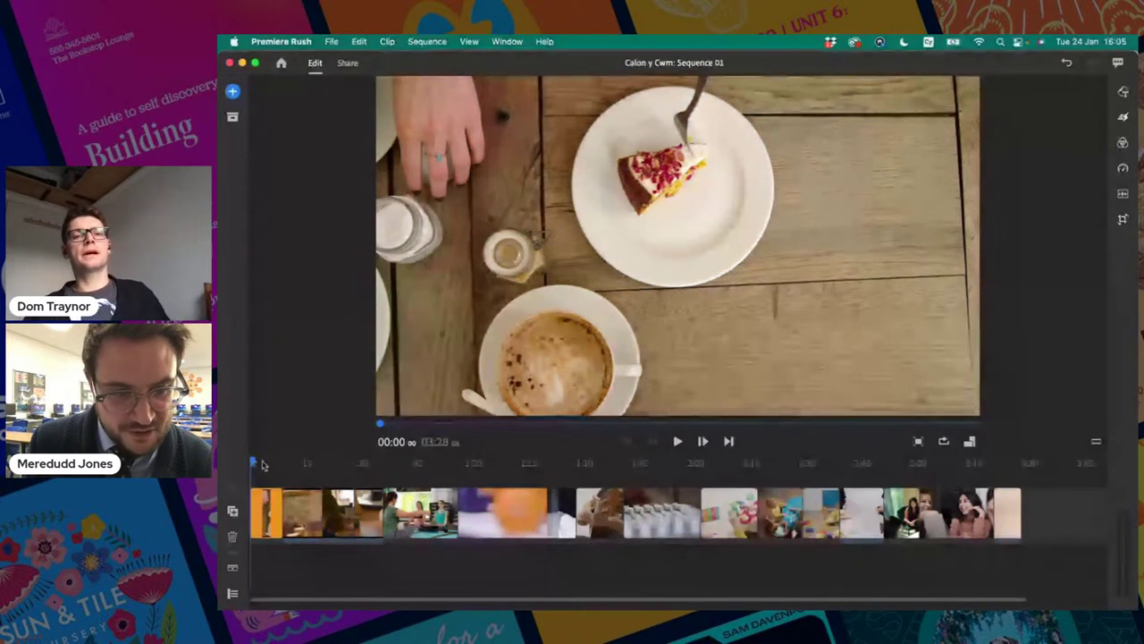
mouse_move(262, 464)
left_mouse_down()
mouse_move(914, 464)
mouse_move(252, 464)
mouse_move(258, 476)
mouse_move(620, 464)
mouse_move(841, 488)
mouse_move(1001, 487)
mouse_move(329, 501)
mouse_move(933, 531)
mouse_move(262, 497)
mouse_move(845, 506)
mouse_move(327, 522)
mouse_move(782, 521)
mouse_move(995, 497)
mouse_move(984, 485)
mouse_move(315, 481)
mouse_move(820, 479)
mouse_move(301, 473)
mouse_move(251, 463)
left_mouse_up()
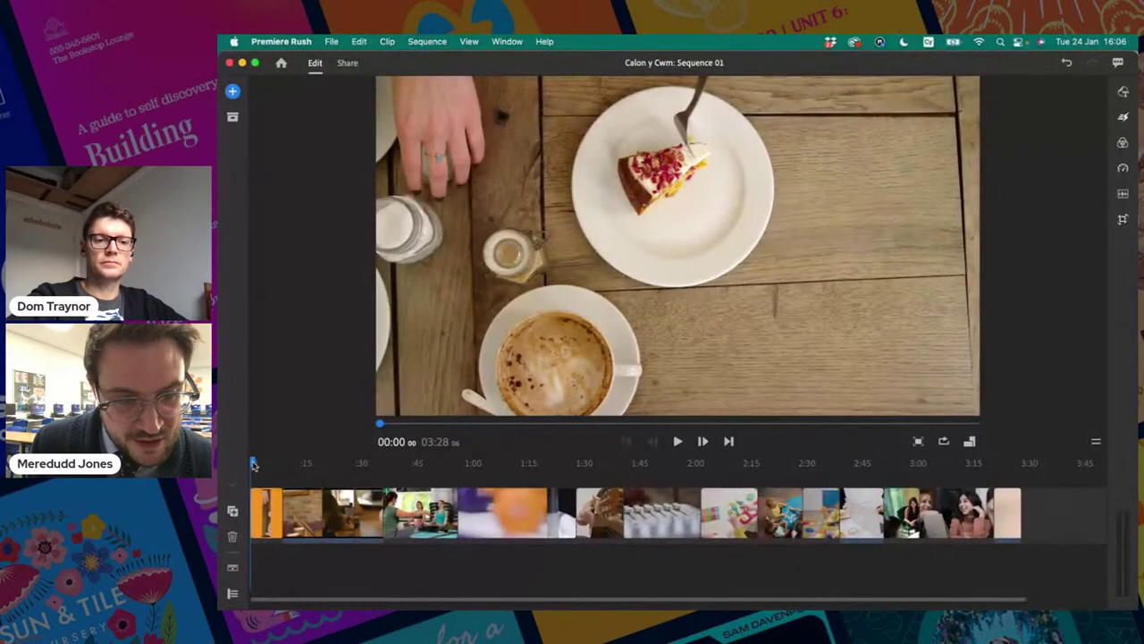
left_click_drag(253, 464, 378, 463)
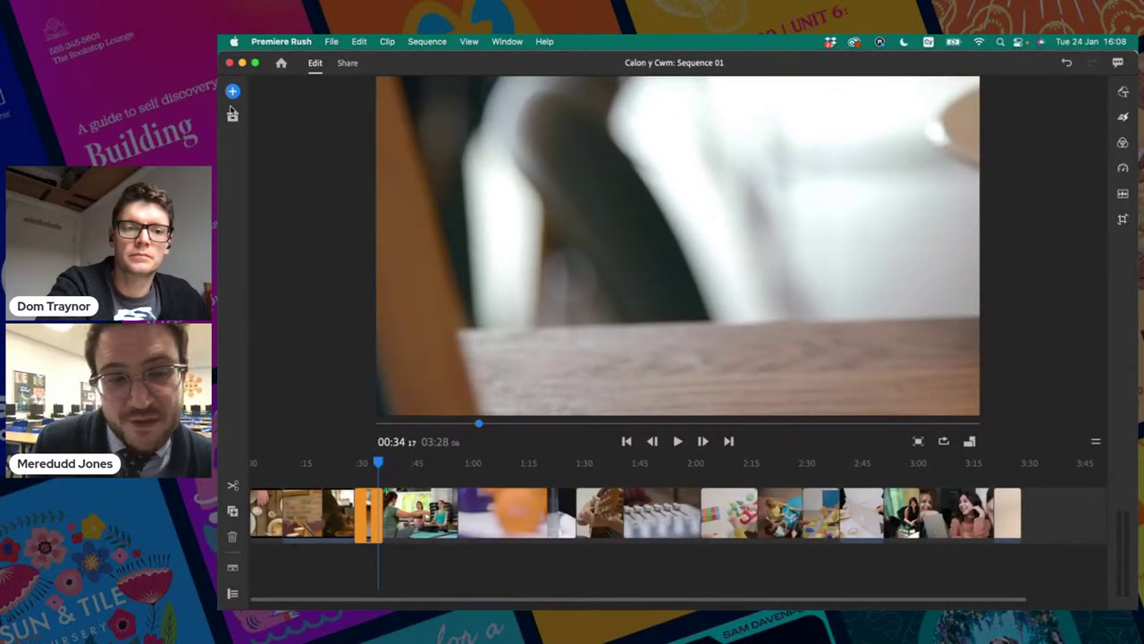
left_click(231, 93)
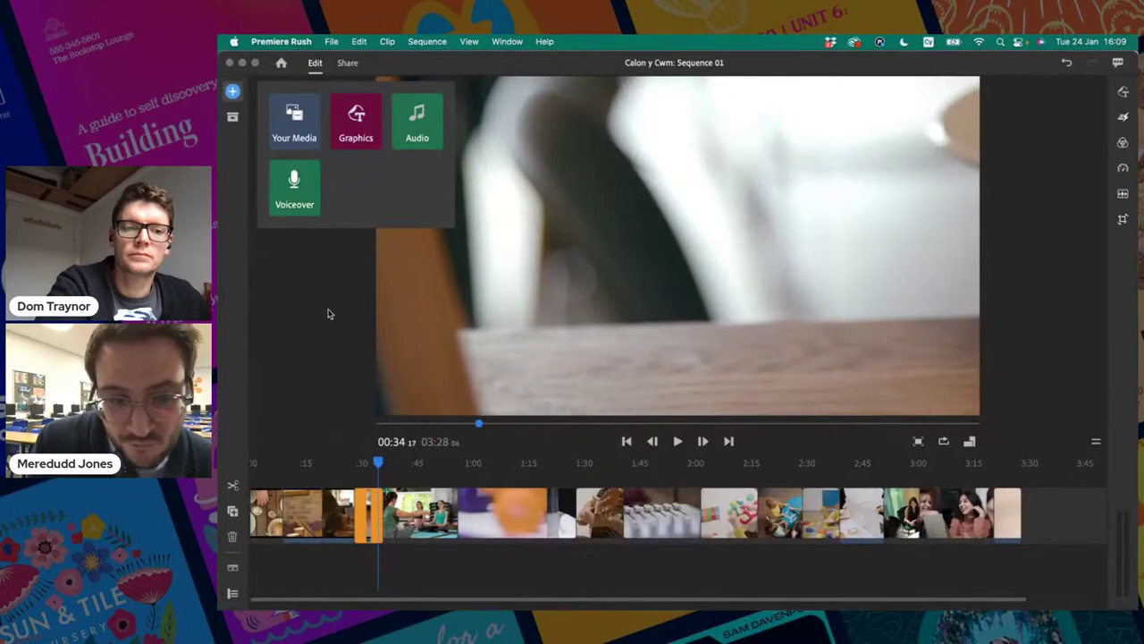
left_click(327, 313)
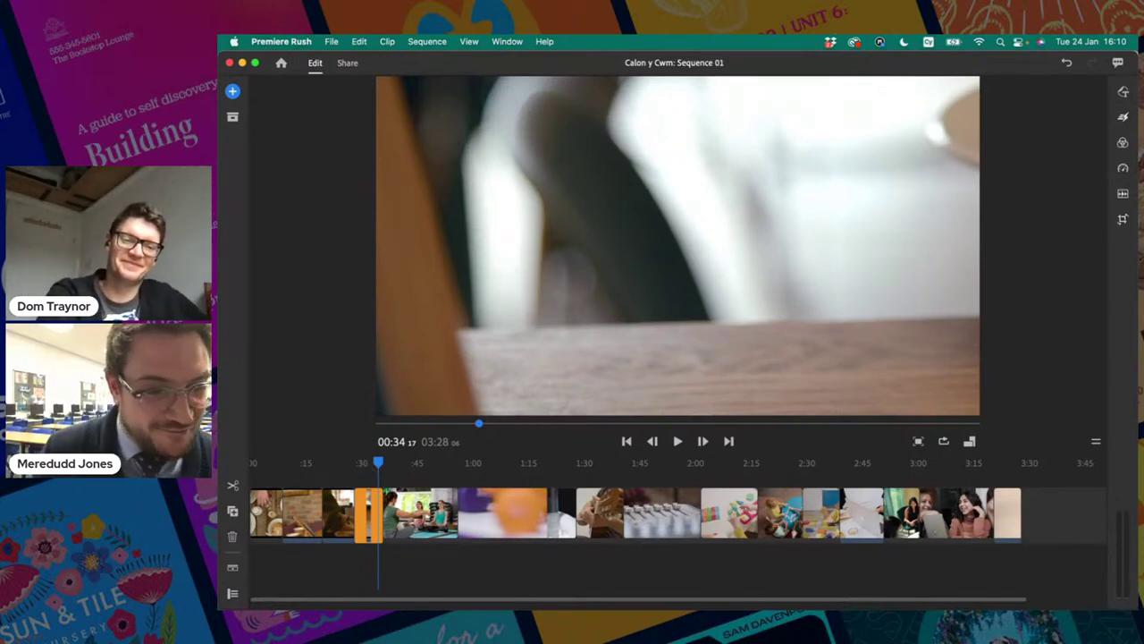
Step: Select the first café clip with the playhead at about 6 seconds and zoom in on the timeline
left_click(268, 516)
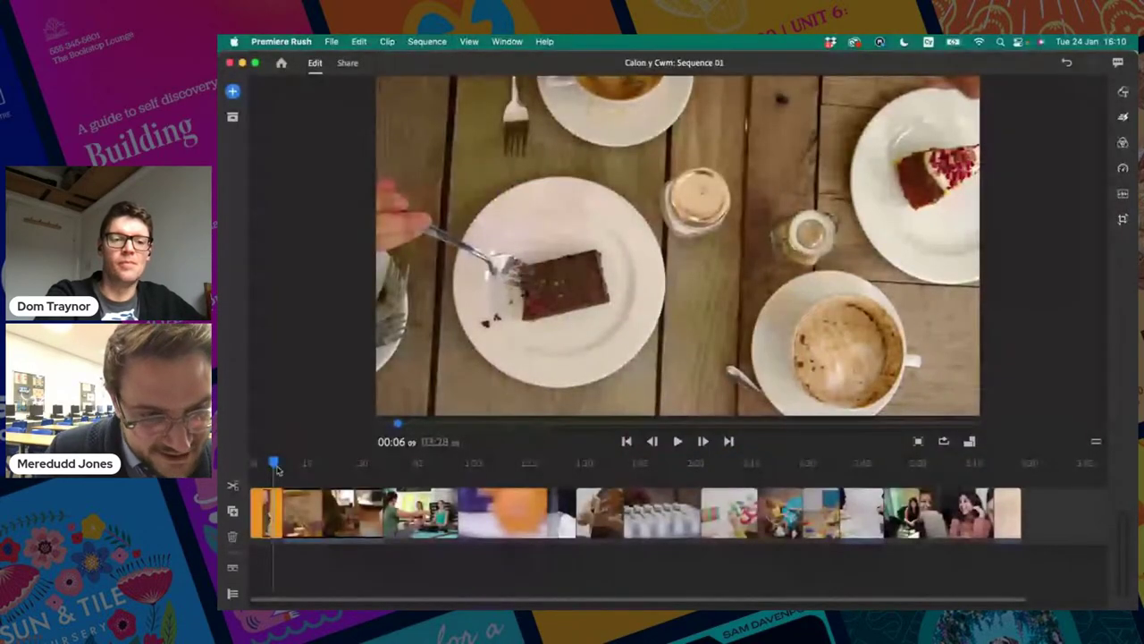
left_click_drag(273, 462, 282, 463)
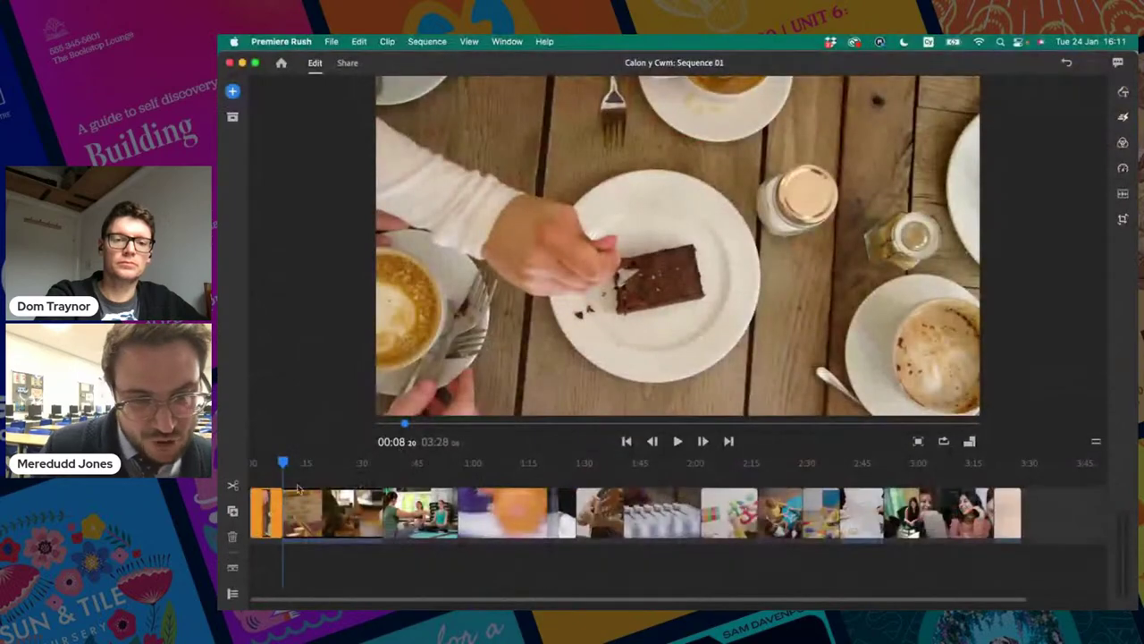
left_click_drag(285, 464, 275, 463)
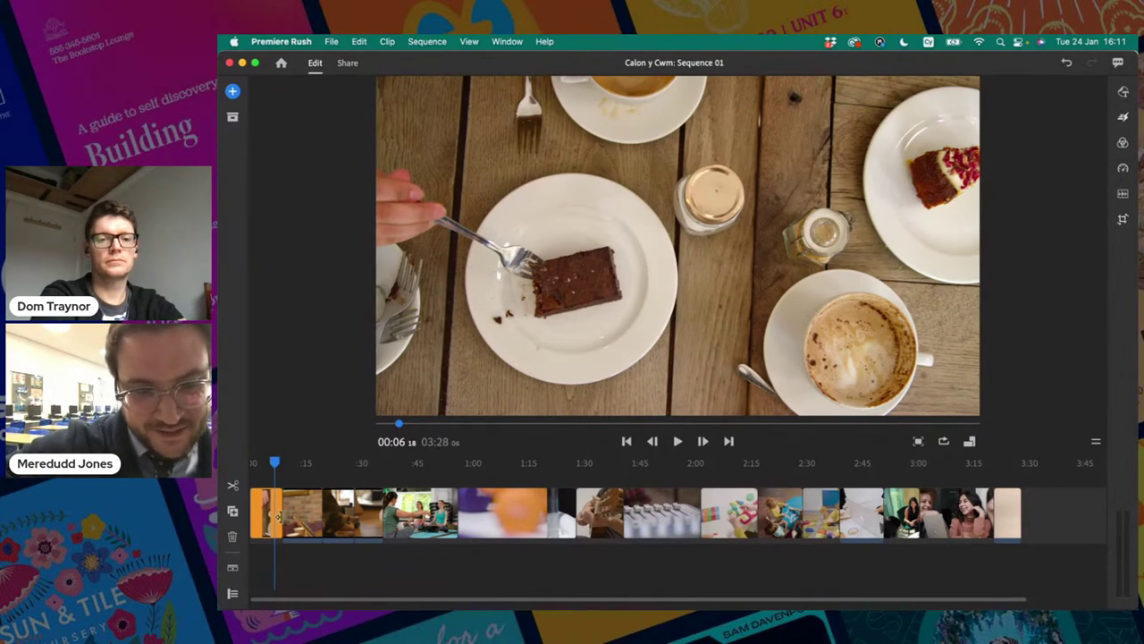
key("equal")
key("equal")
key("equal")
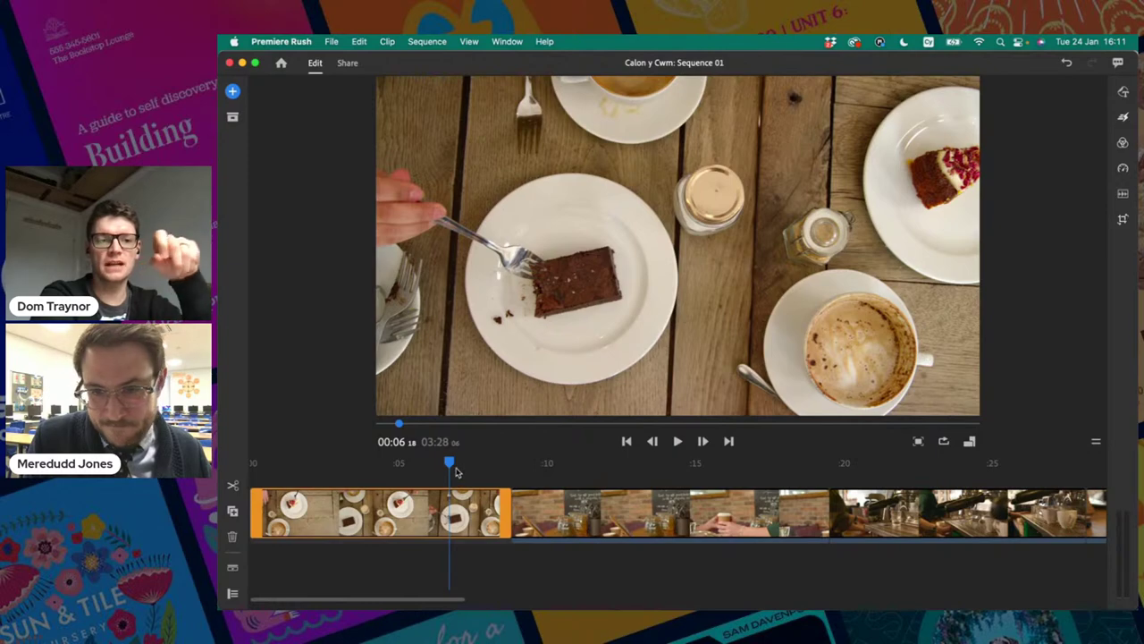
Step: Jump the playhead back and forth between the edit points of the first three clips, finishing at the start of the sequence
key("Down")
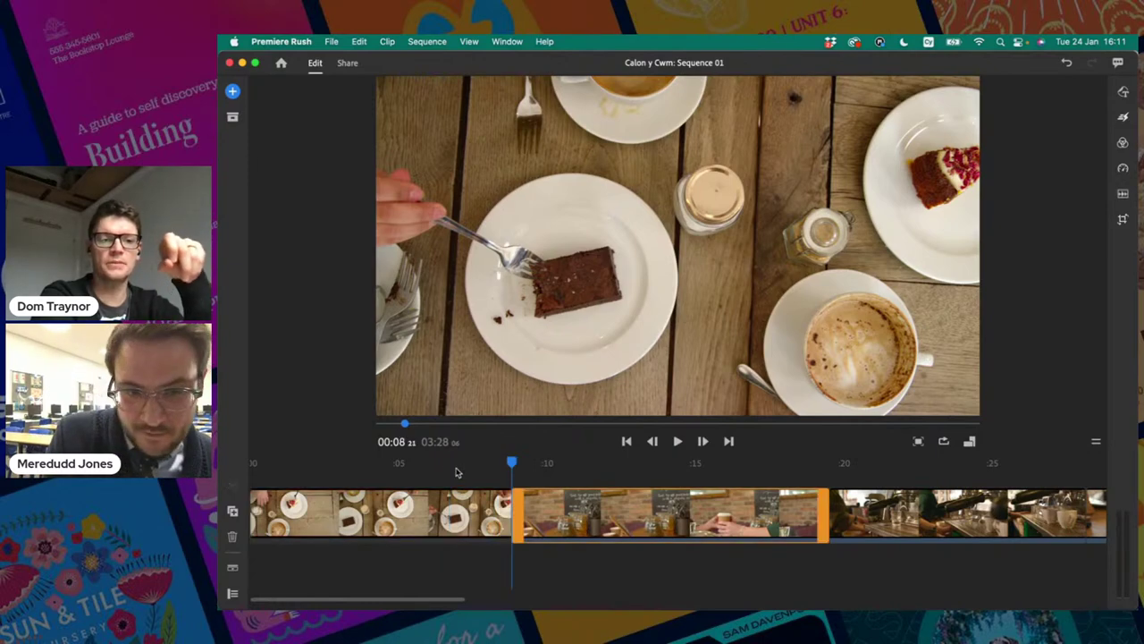
key("Down")
key("Up")
key("Down")
key("Up")
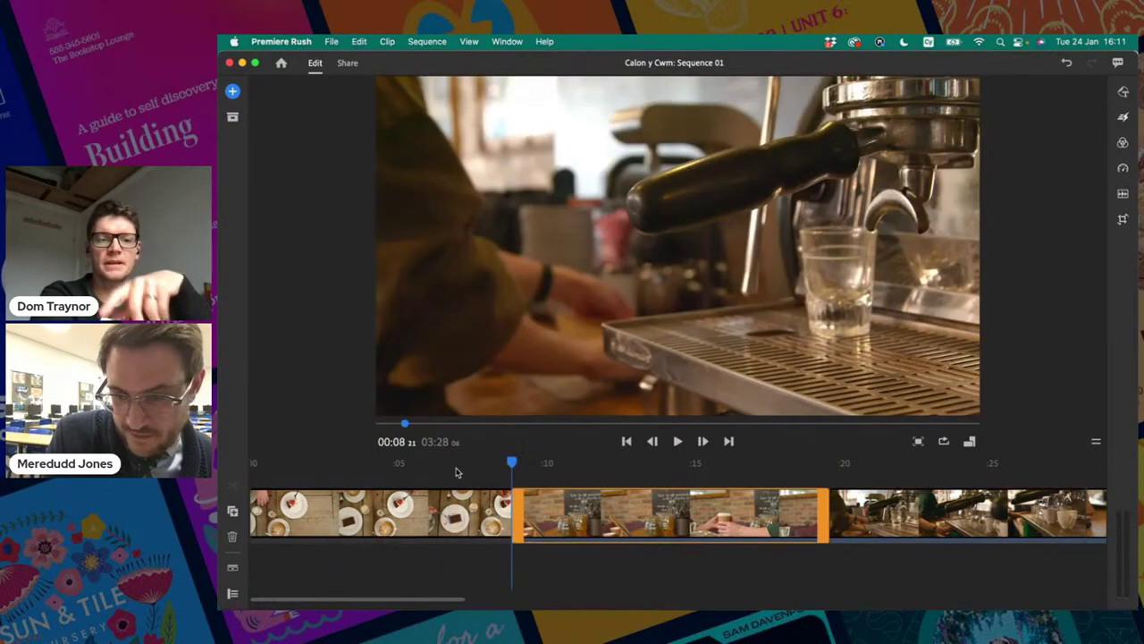
key("Up")
key("Down")
key("Down")
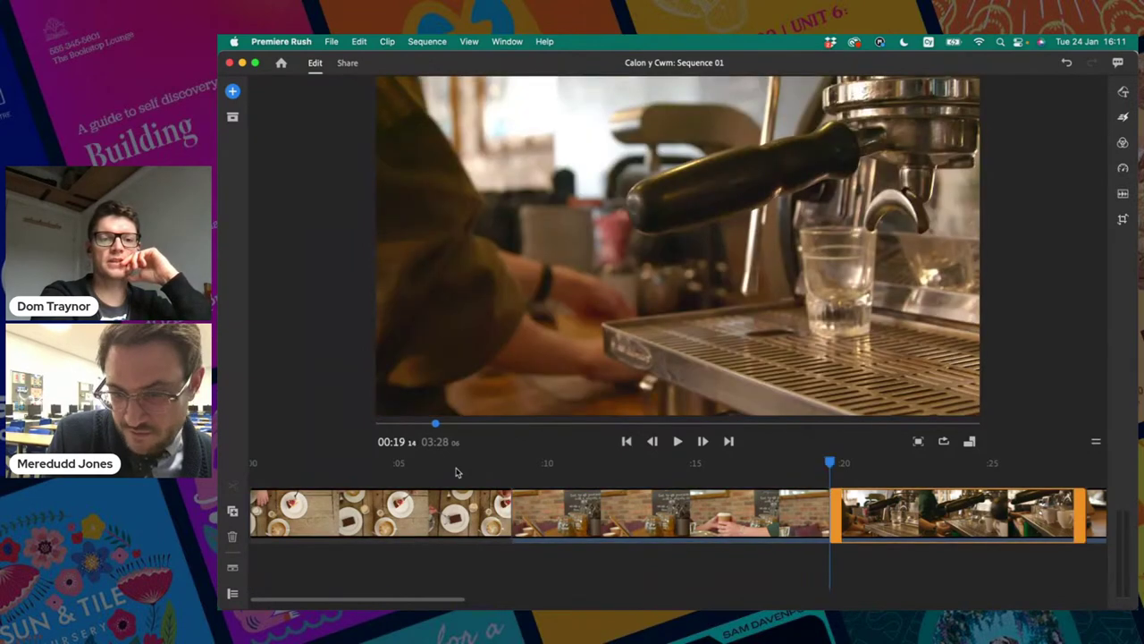
key("Up")
key("Up")
key("Down")
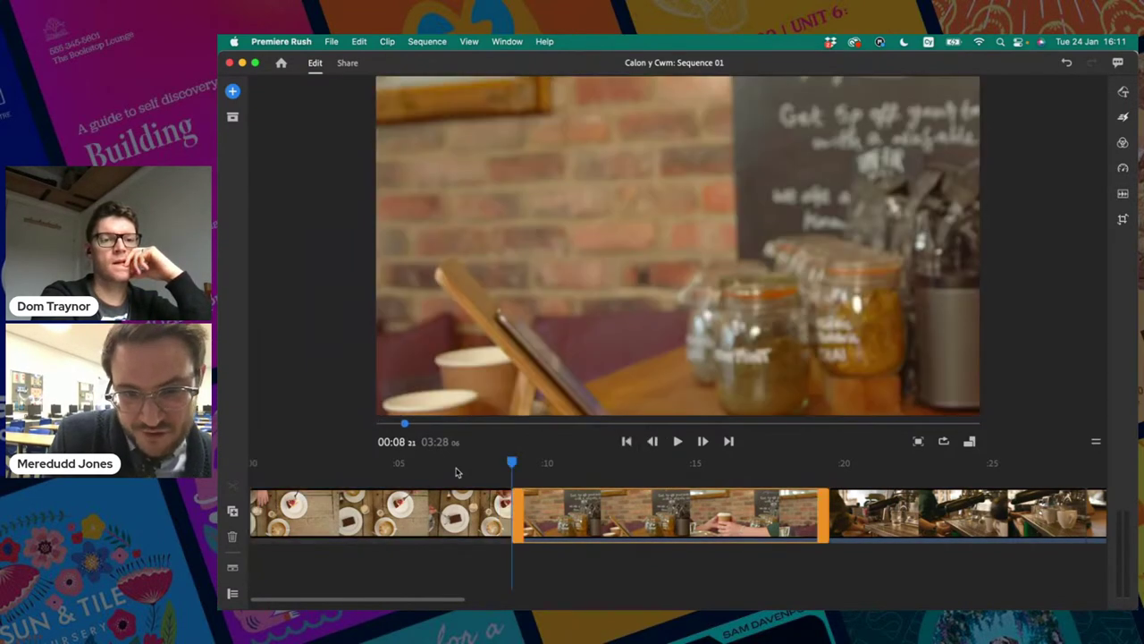
key("Up")
key("Down")
key("Down")
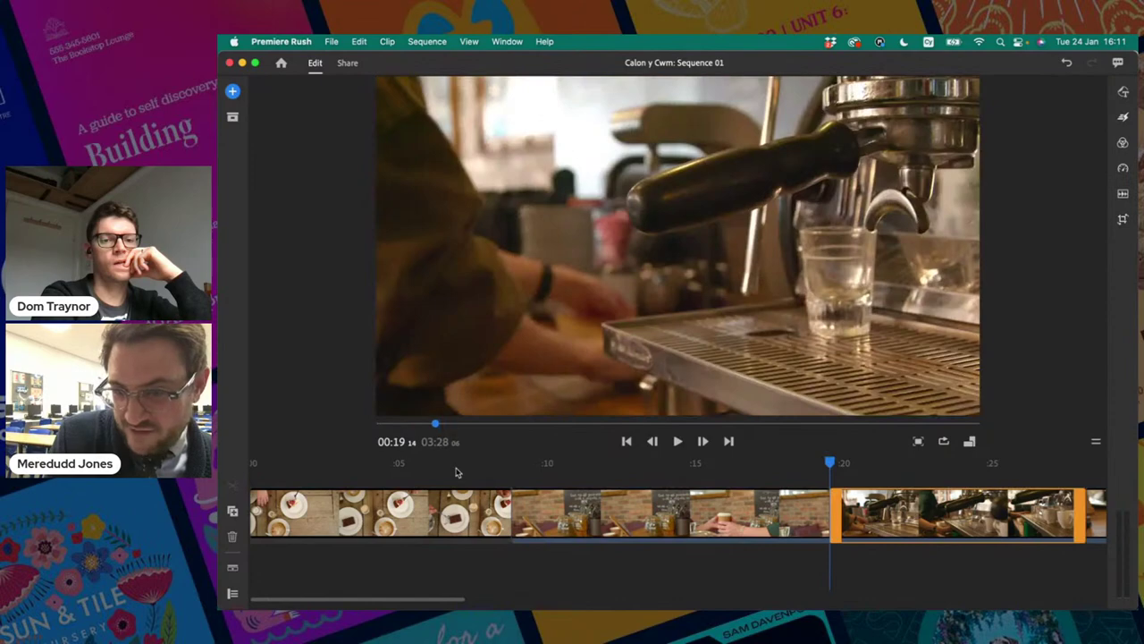
key("Up")
key("Down")
key("Up")
key("Up")
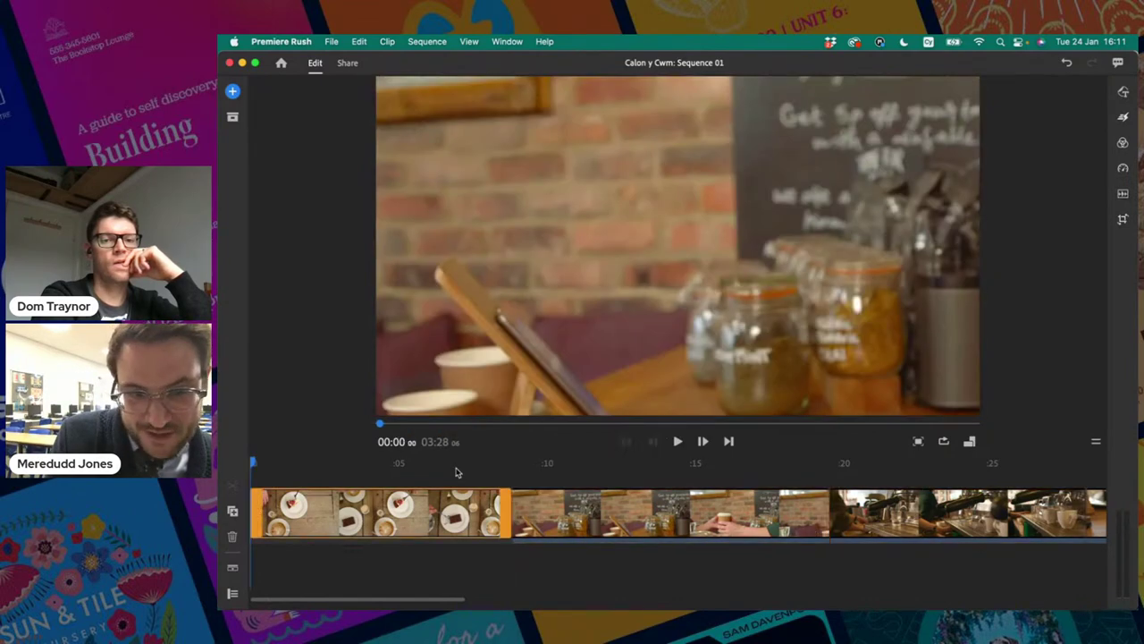
key("Down")
key("Up")
key("Down")
key("Up")
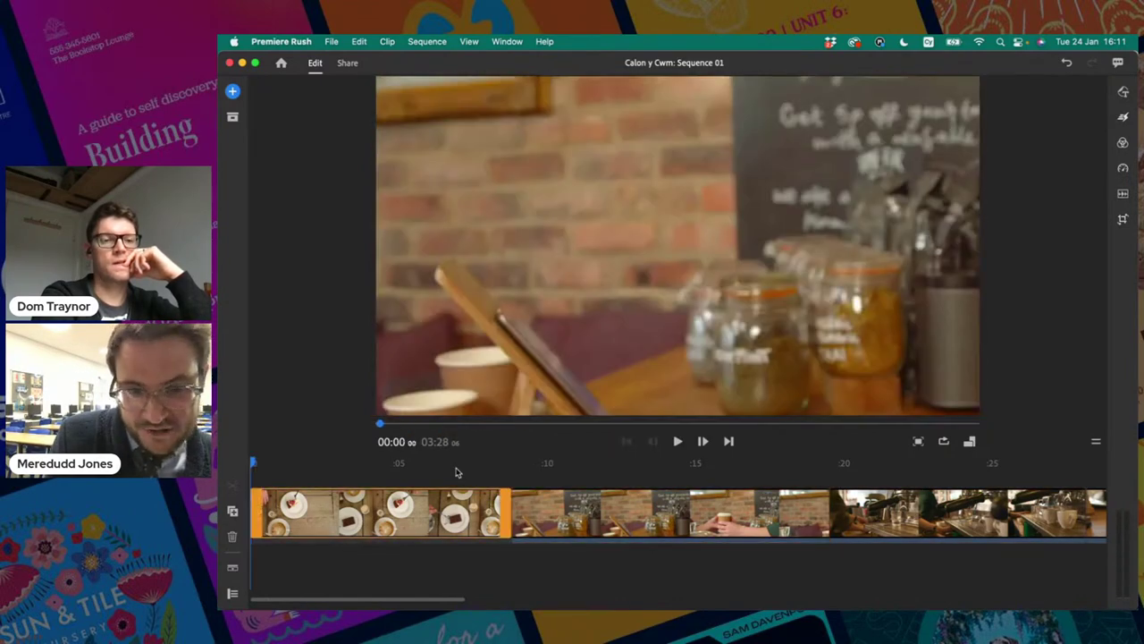
key("Down")
key("Down")
key("Up")
key("Up")
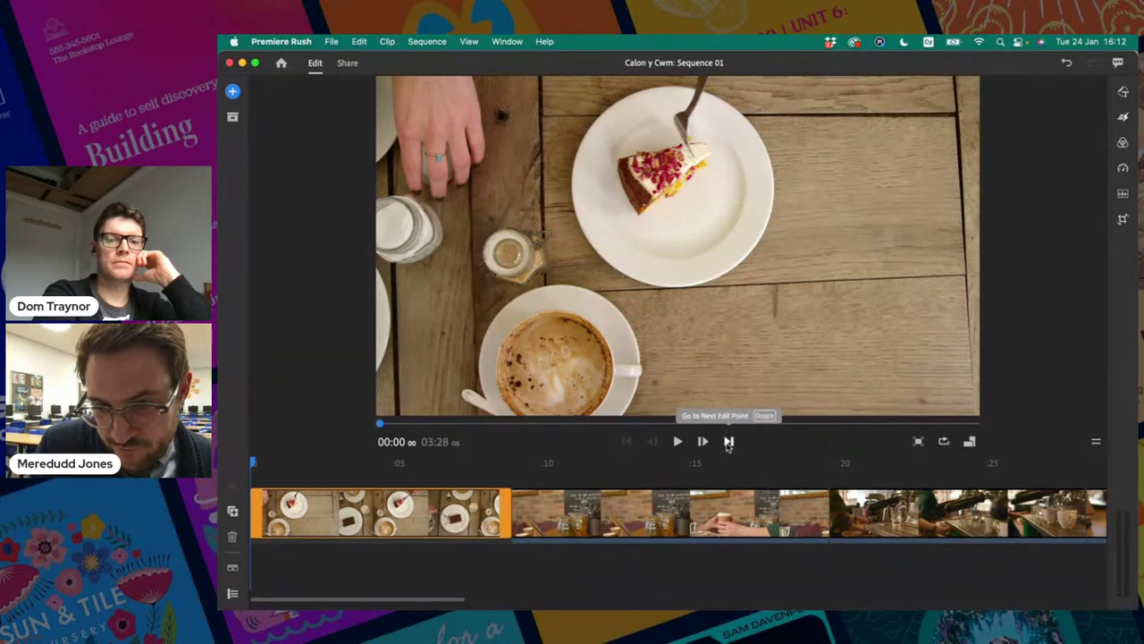
Step: Examine the shortcut hint for Go to Next Edit Point and the edge of the selected first clip up close
scroll(729, 447, "up", 2)
scroll(729, 447, "up", 3)
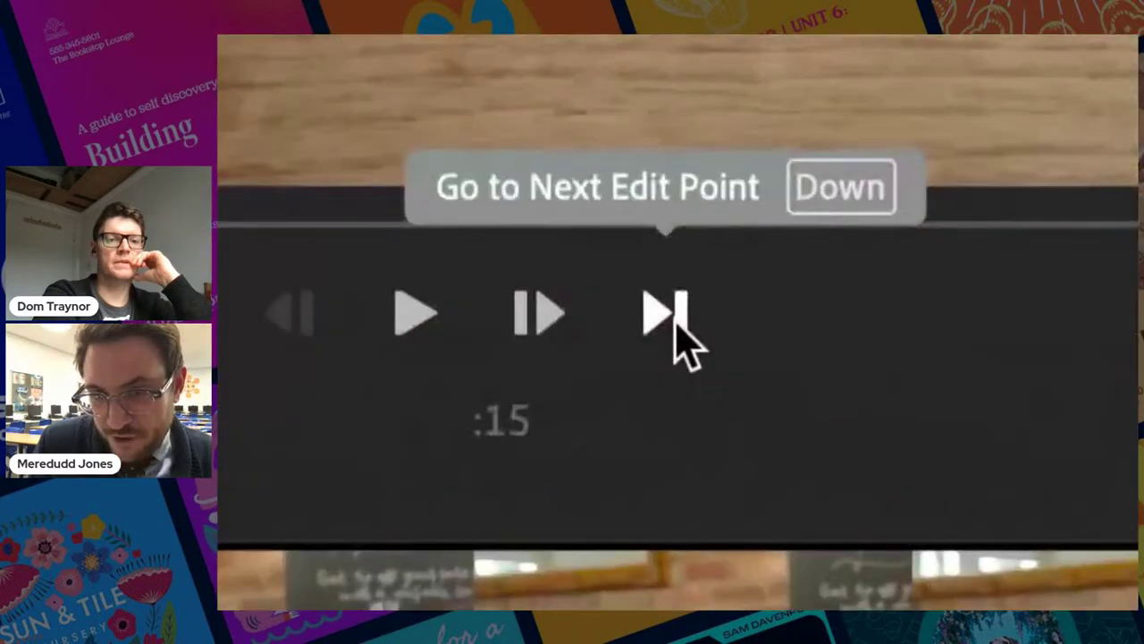
scroll(729, 447, "down", 5)
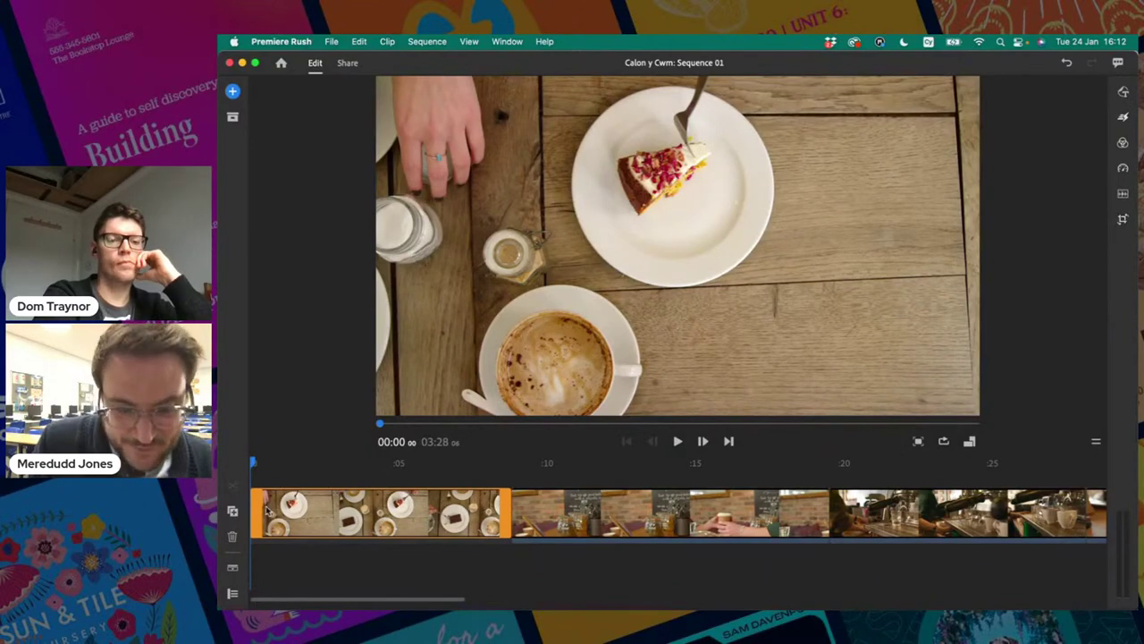
scroll(287, 482, "up", 4)
scroll(287, 482, "down", 2)
scroll(290, 451, "down", 3)
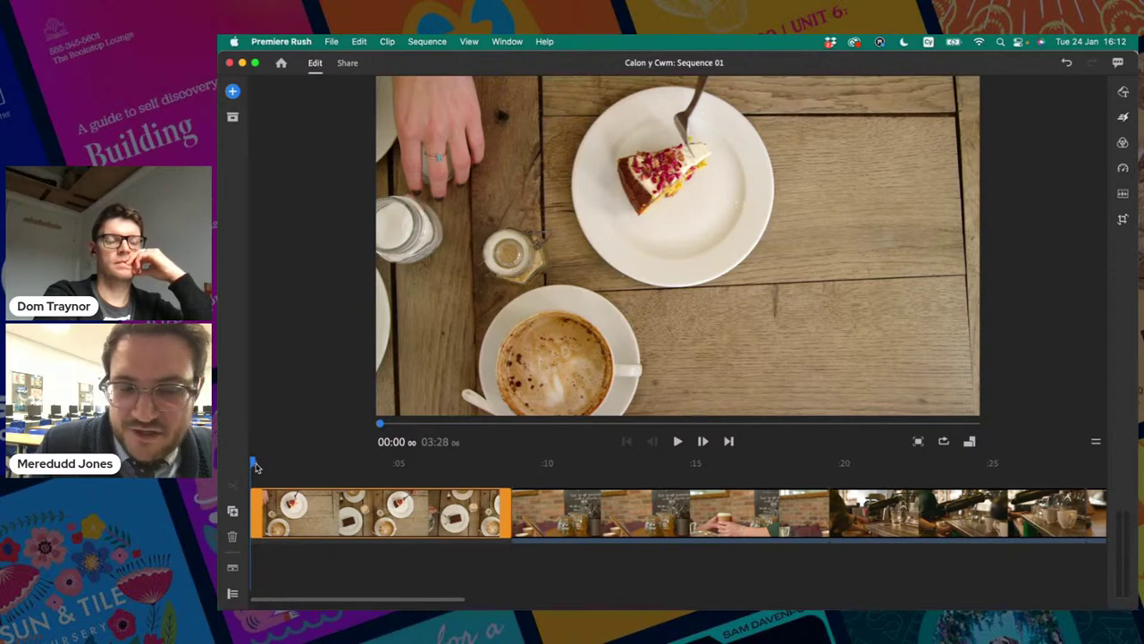
Step: Scrub from the start of the sequence to 00:03 22 and trim the start of the first café clip to that point
left_click(255, 464)
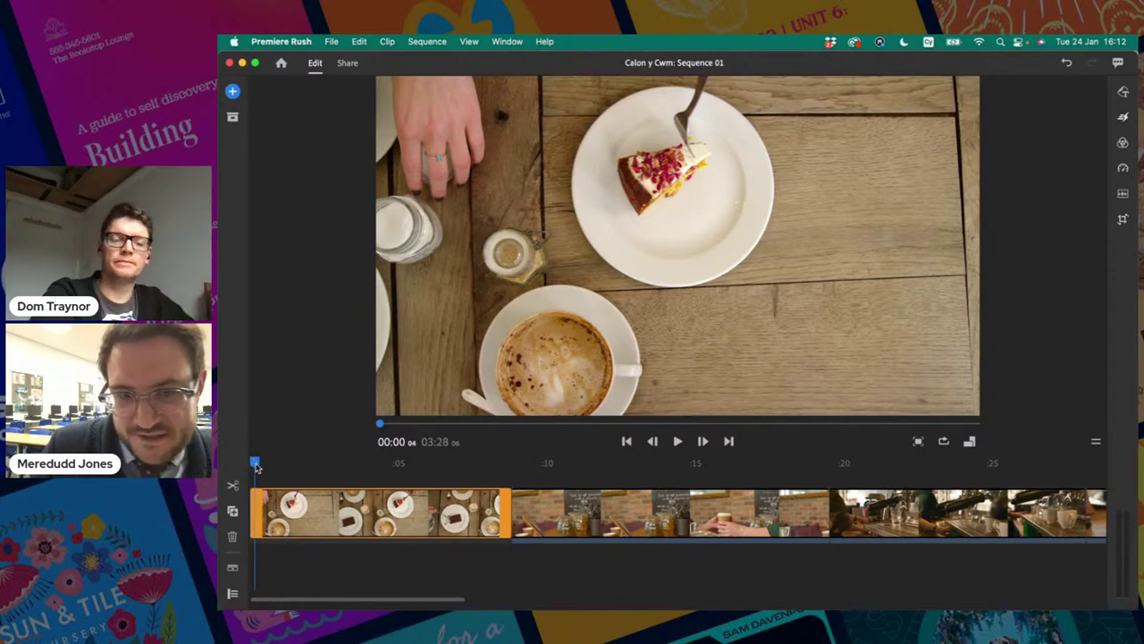
left_click(254, 464)
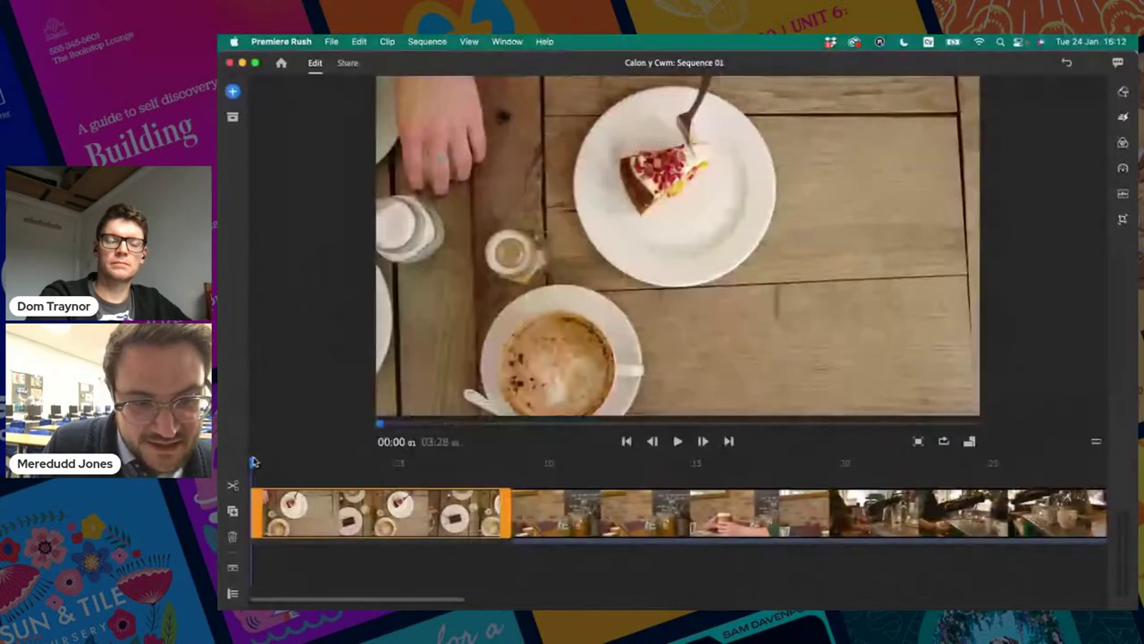
left_click_drag(286, 345, 704, 344)
left_click_drag(481, 466, 333, 502)
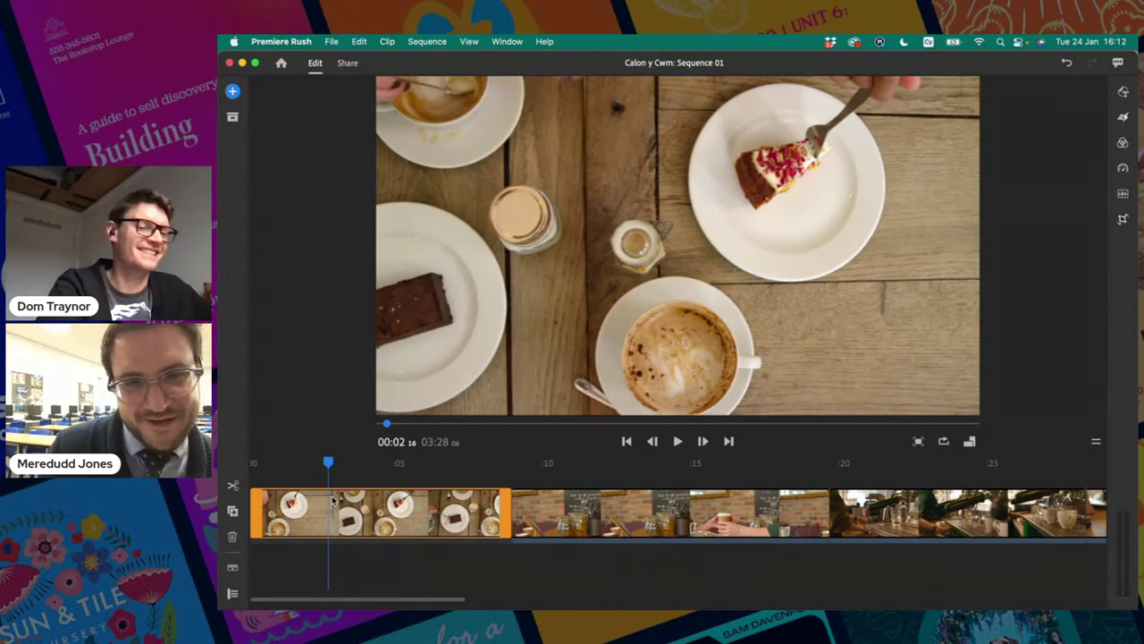
left_click_drag(334, 501, 367, 514)
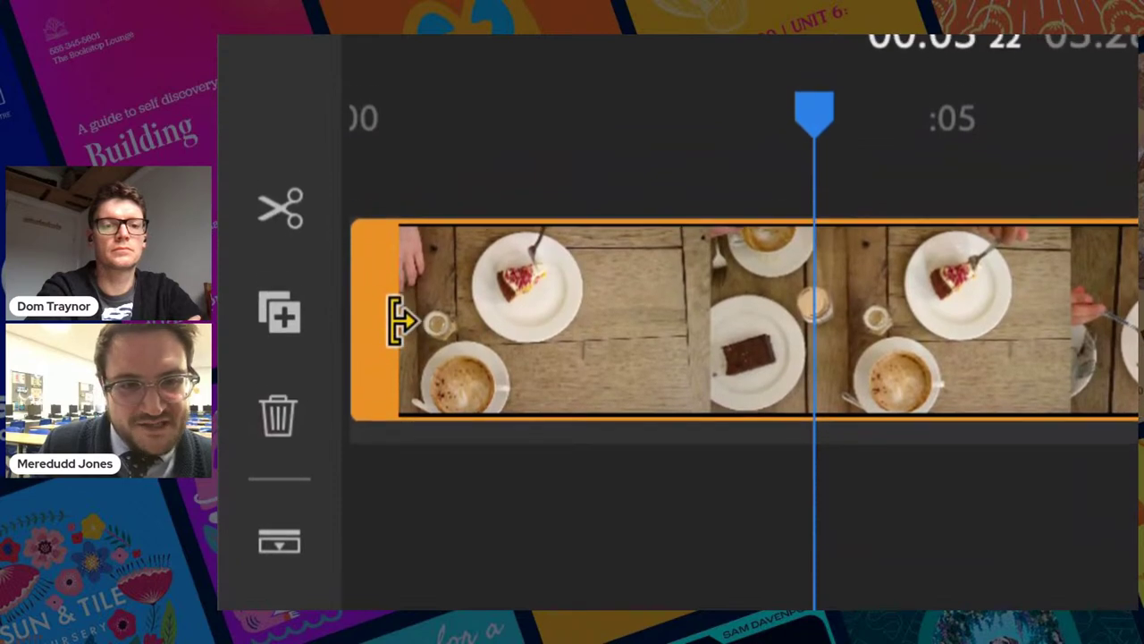
left_click_drag(387, 320, 688, 320)
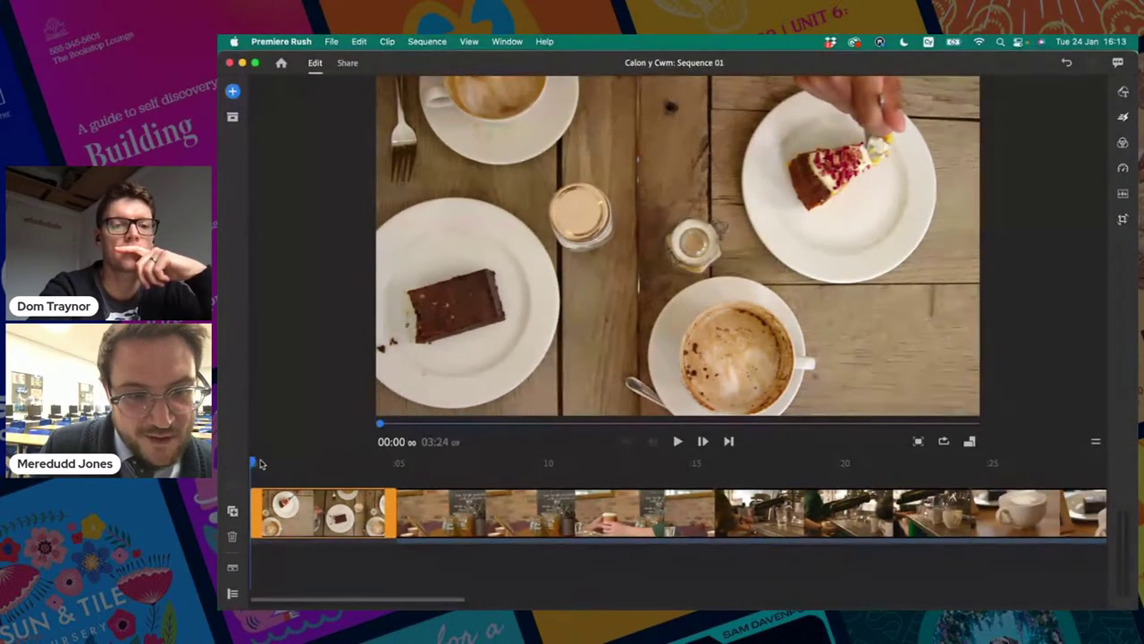
Step: Play the café table clip from the start, split it at 00:03 13 and delete its remaining end piece
left_click_drag(260, 463, 248, 467)
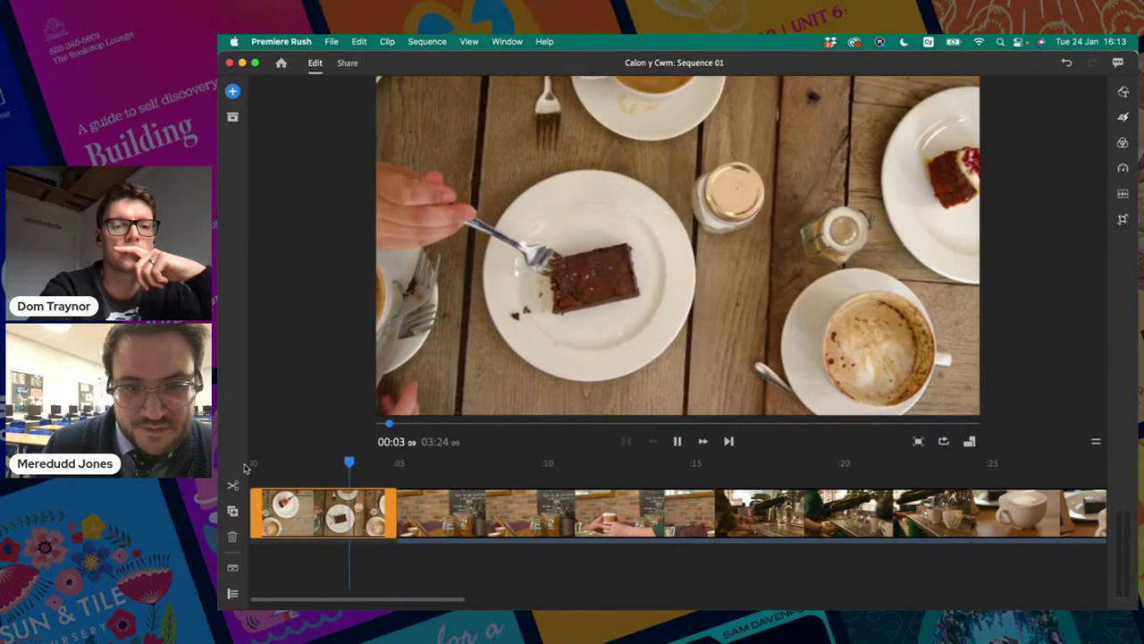
key("space")
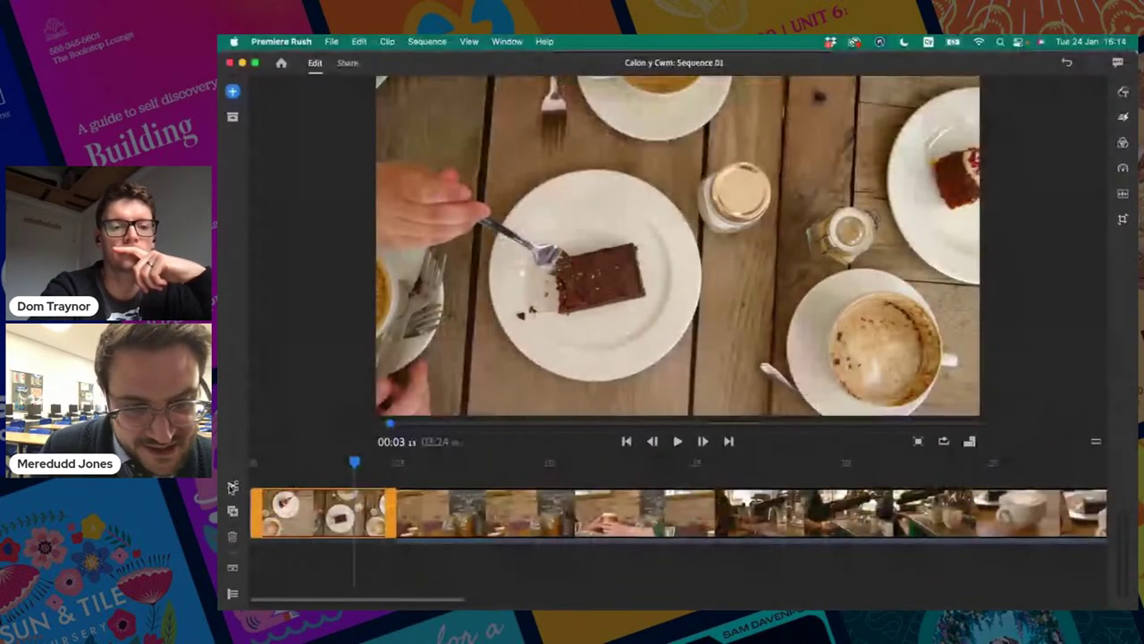
left_click(233, 488)
left_click(306, 512)
left_click(375, 507)
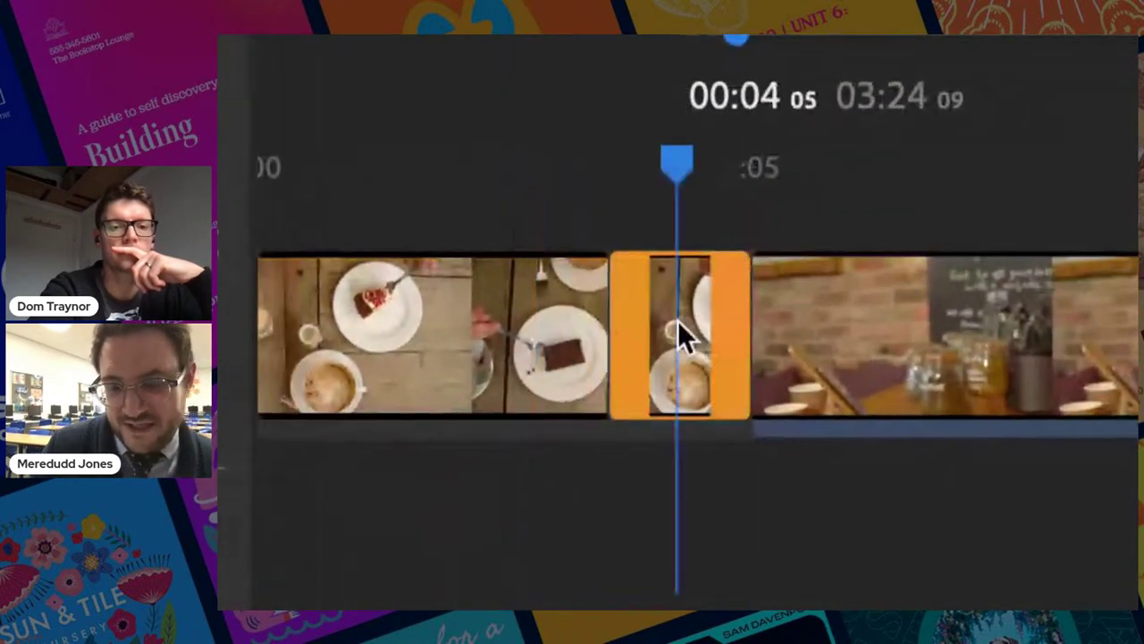
key("Delete")
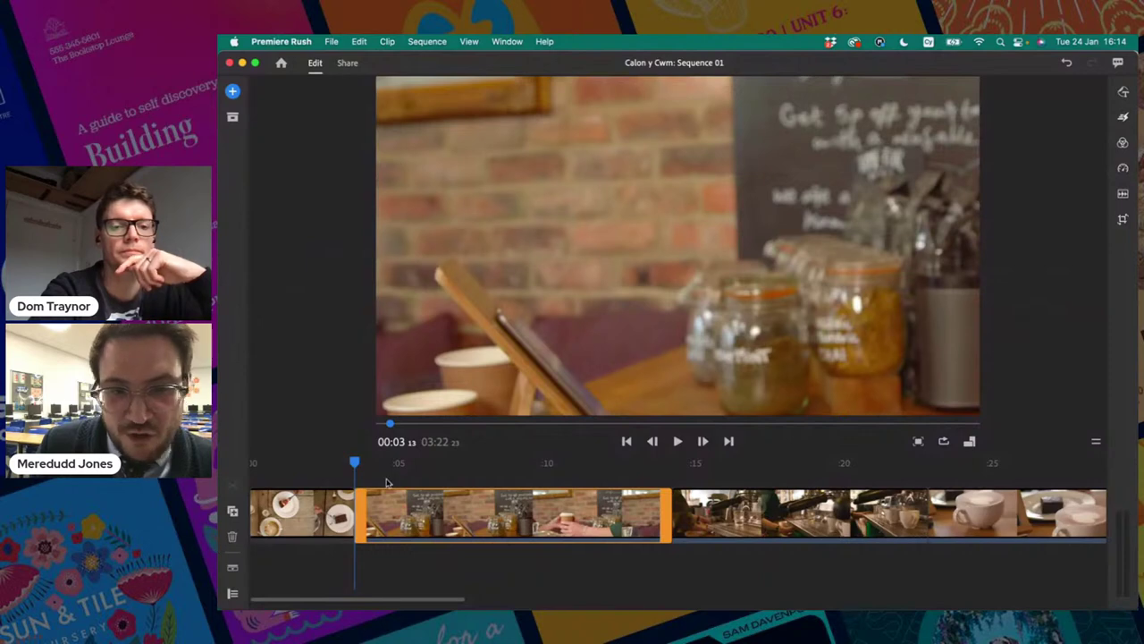
Step: Preview the takeaway cup clip up to 00:08 09 and trim the clip's start to that point
mouse_move(356, 463)
left_mouse_down()
mouse_move(649, 463)
mouse_move(388, 463)
mouse_move(361, 477)
left_mouse_up()
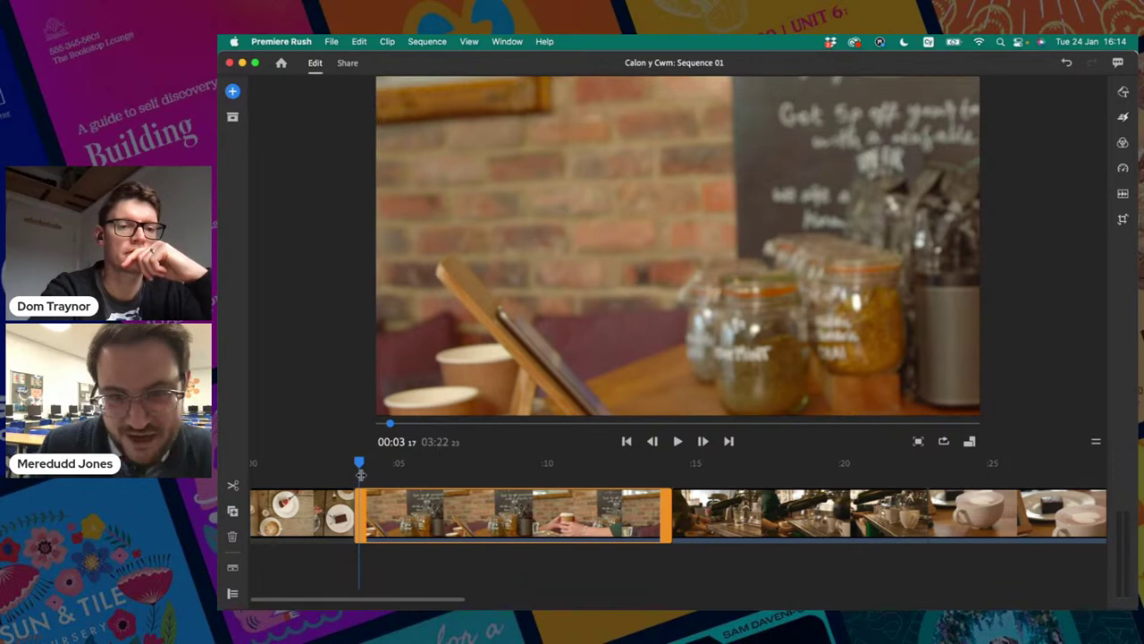
key("space")
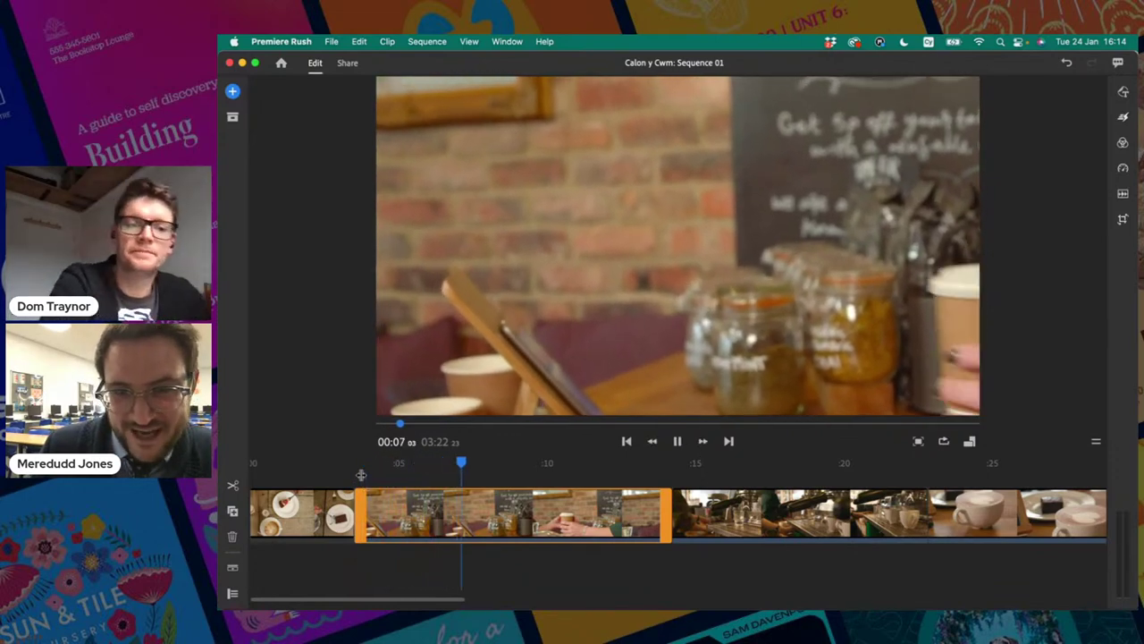
key("space")
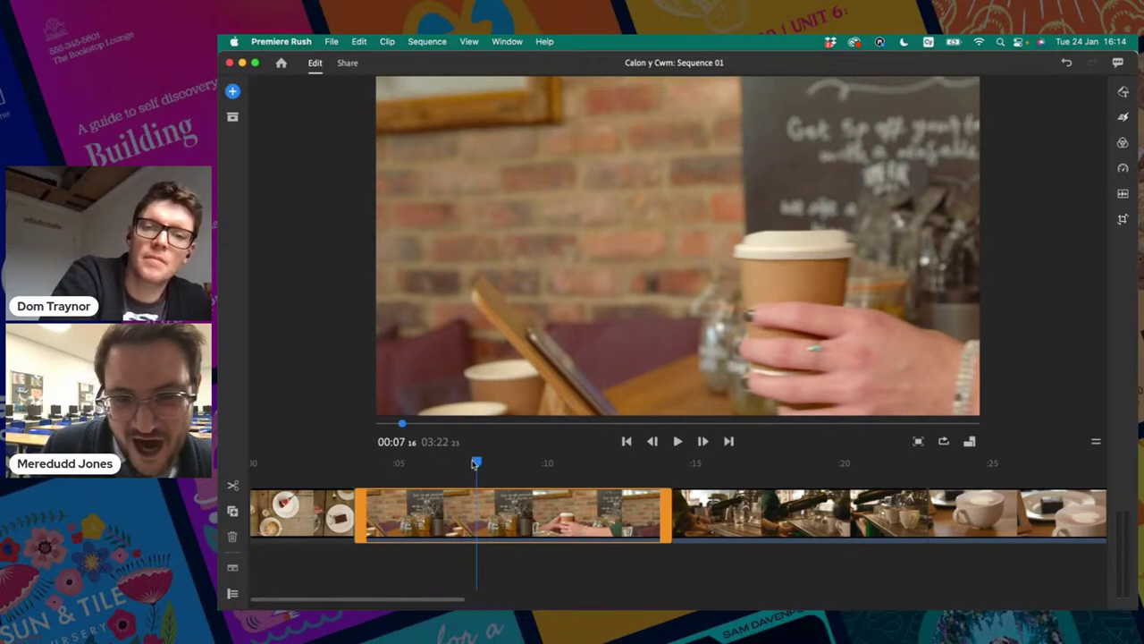
left_click_drag(480, 463, 498, 479)
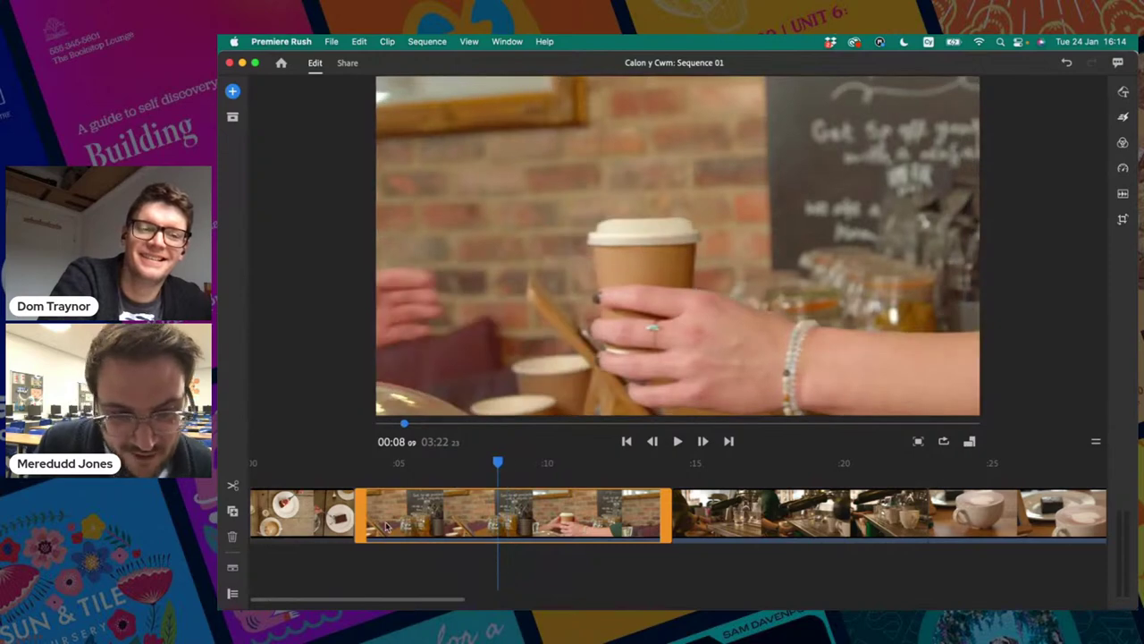
left_click_drag(387, 525, 500, 516)
Step: Play the takeaway cup clip to 00:05 21 and trim the clip's end to that point
key("space")
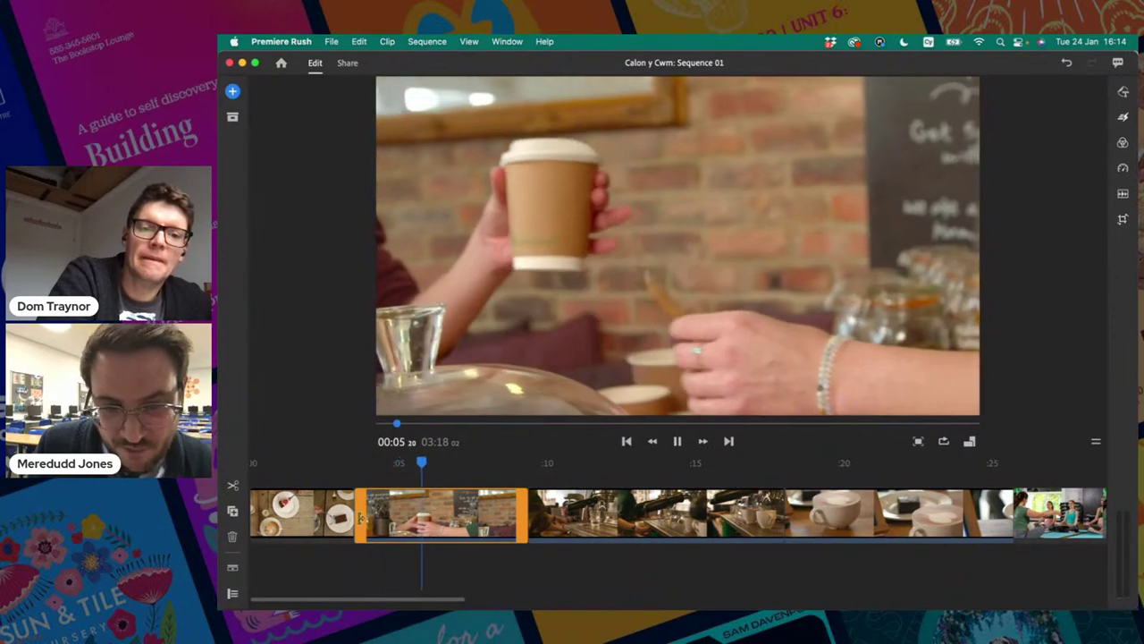
key("space")
left_click_drag(517, 513, 422, 513)
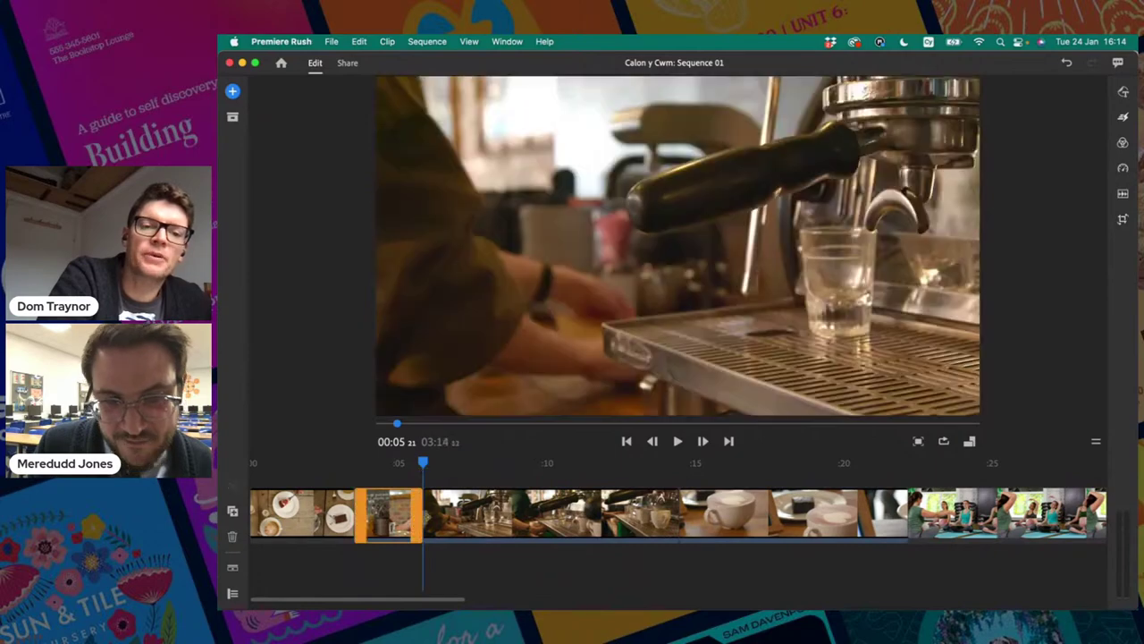
Step: Trim about four seconds off the start of the espresso machine clip and cut its end at 00:08 01
left_click_drag(429, 466, 542, 468)
mouse_move(429, 506)
left_mouse_down()
mouse_move(542, 506)
mouse_move(424, 506)
left_mouse_up()
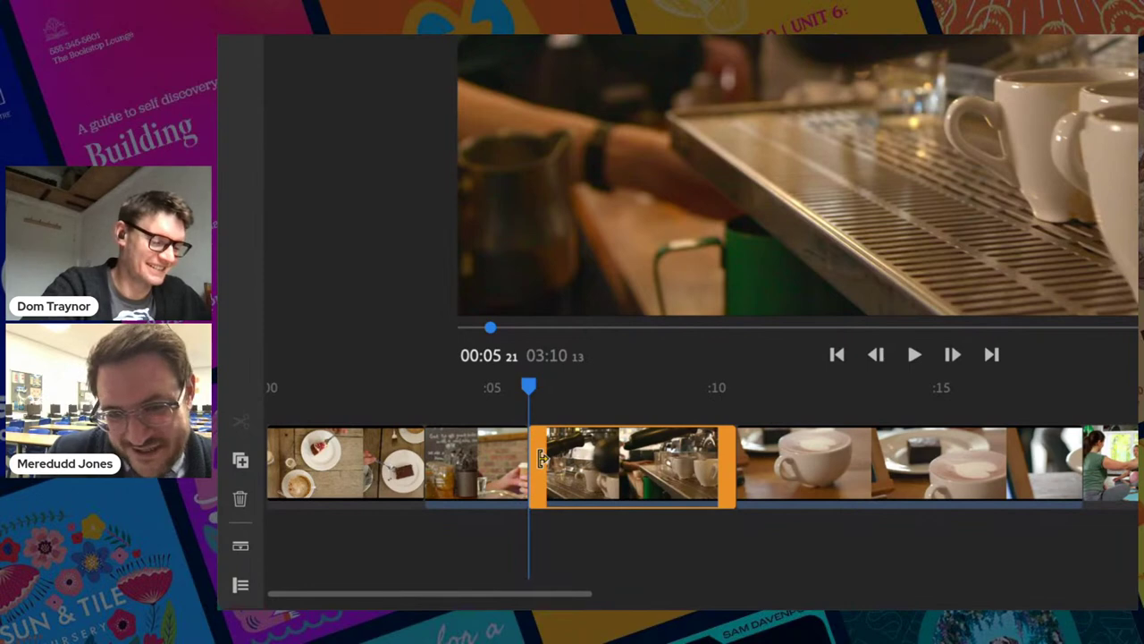
mouse_move(541, 458)
left_mouse_down()
mouse_move(404, 460)
mouse_move(539, 458)
left_mouse_up()
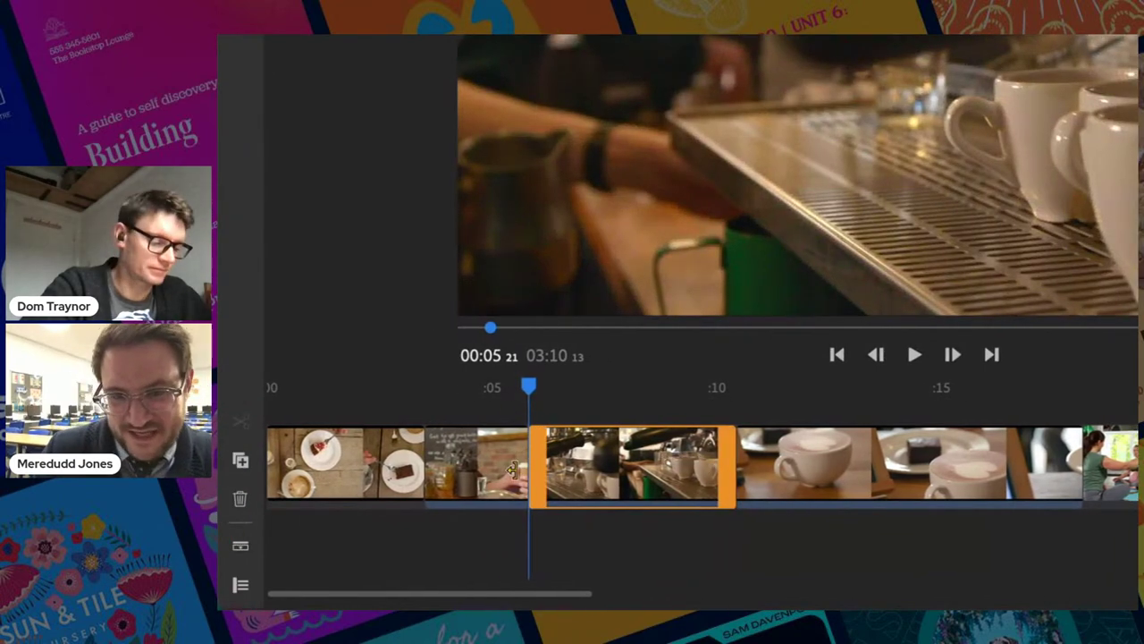
key("space")
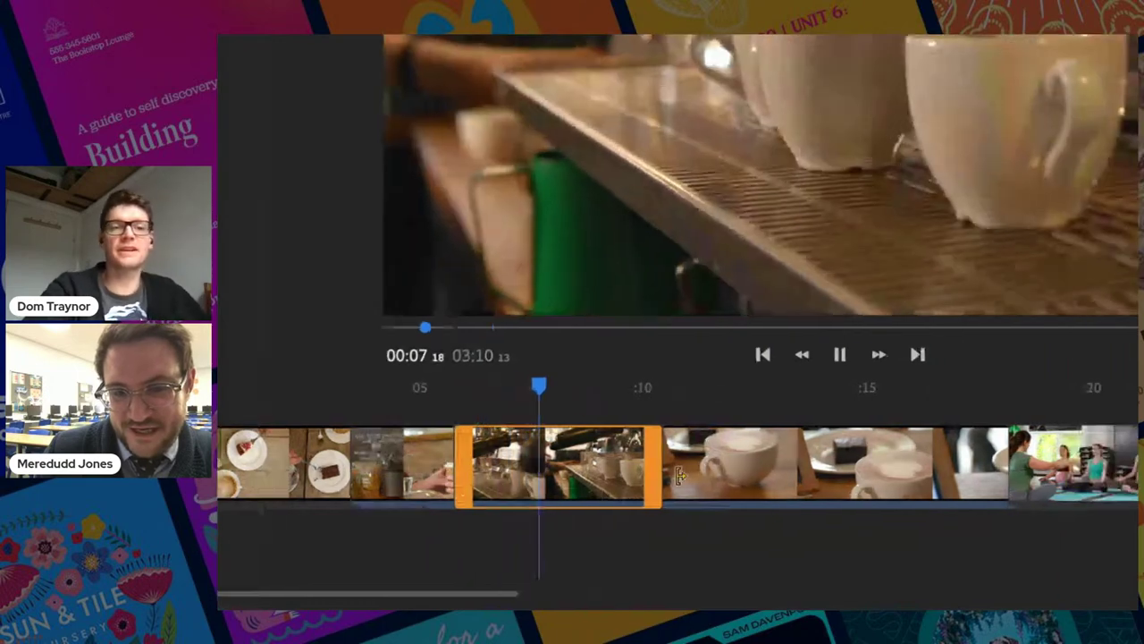
key("space")
left_click_drag(675, 464, 625, 462)
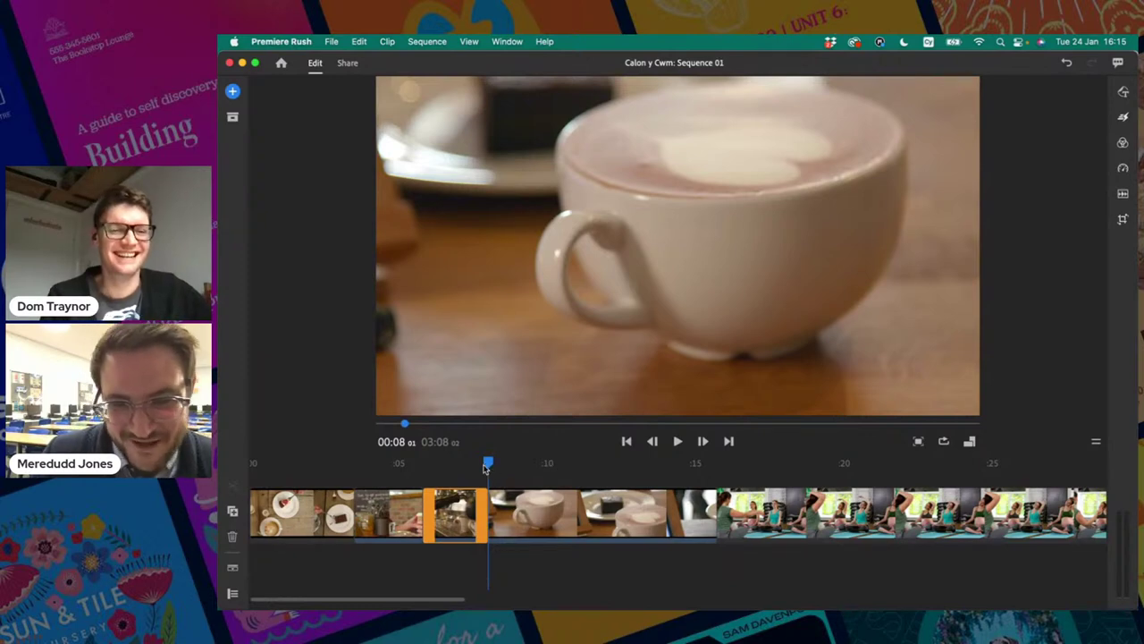
Step: Trim the start of the coffee cup and cake clip by a few seconds and cut its end at 00:10 12
left_click_drag(489, 464, 560, 464)
left_click_drag(492, 505, 563, 512)
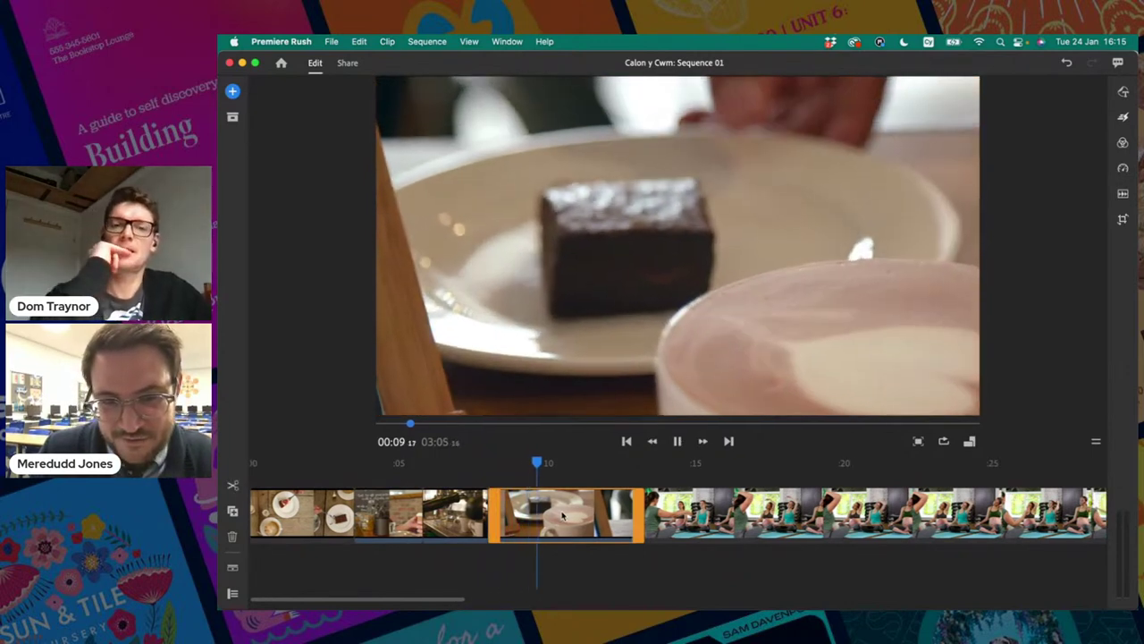
key("space")
left_click_drag(642, 514, 554, 518)
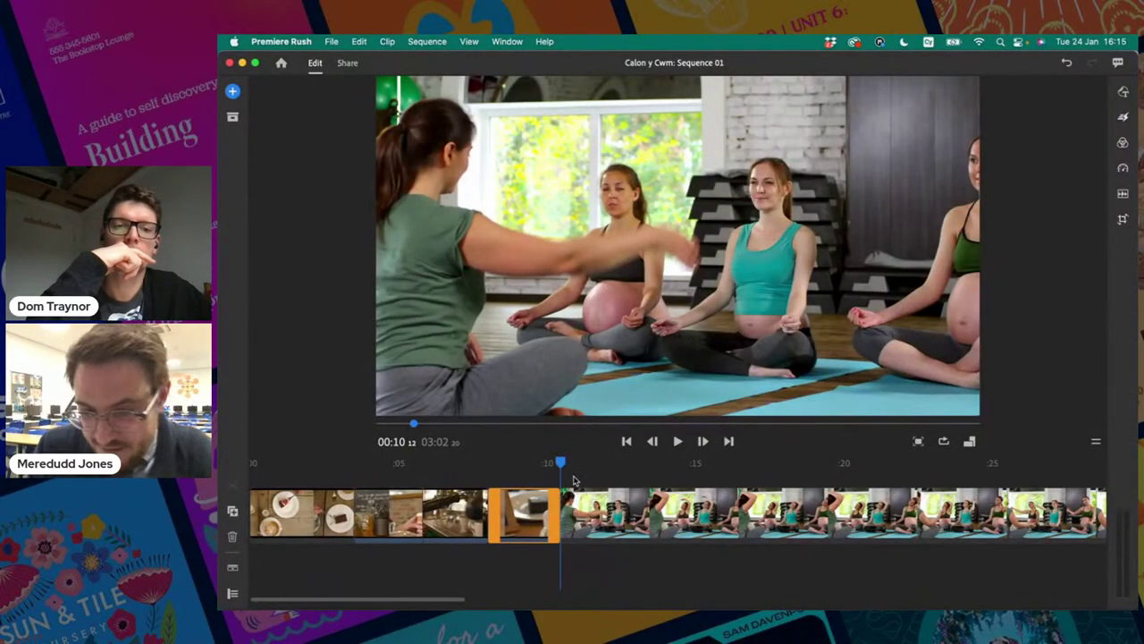
Step: Trim the start of the yoga class clip to the playhead at 00:25 00, then shorten its end to 00:12 22
key("minus")
key("minus")
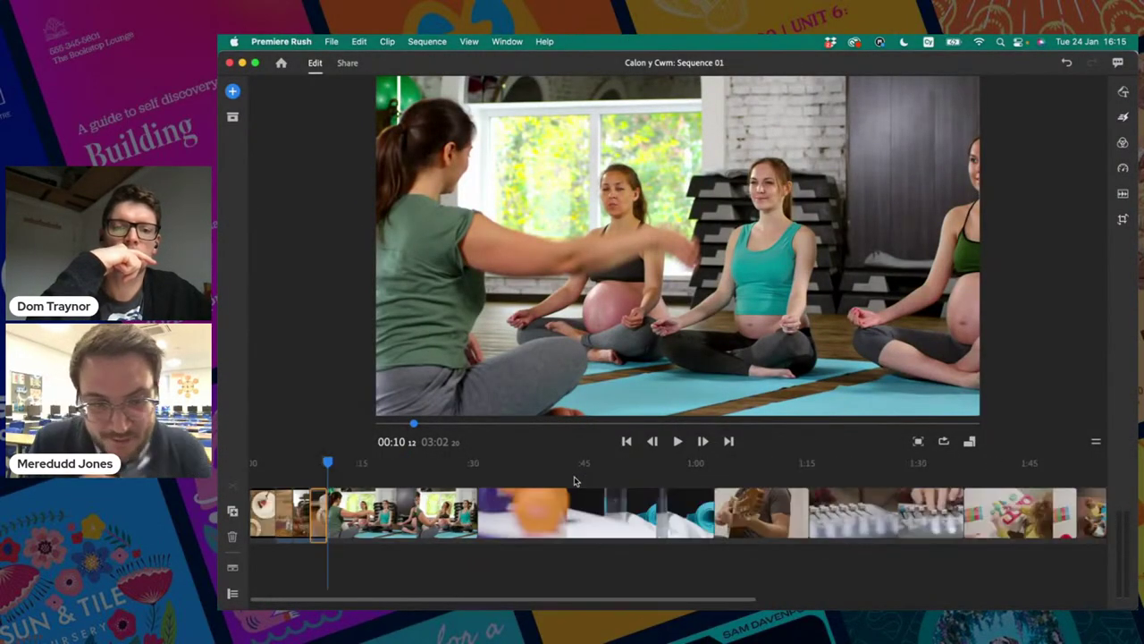
left_click_drag(331, 467, 435, 482)
left_click(355, 494)
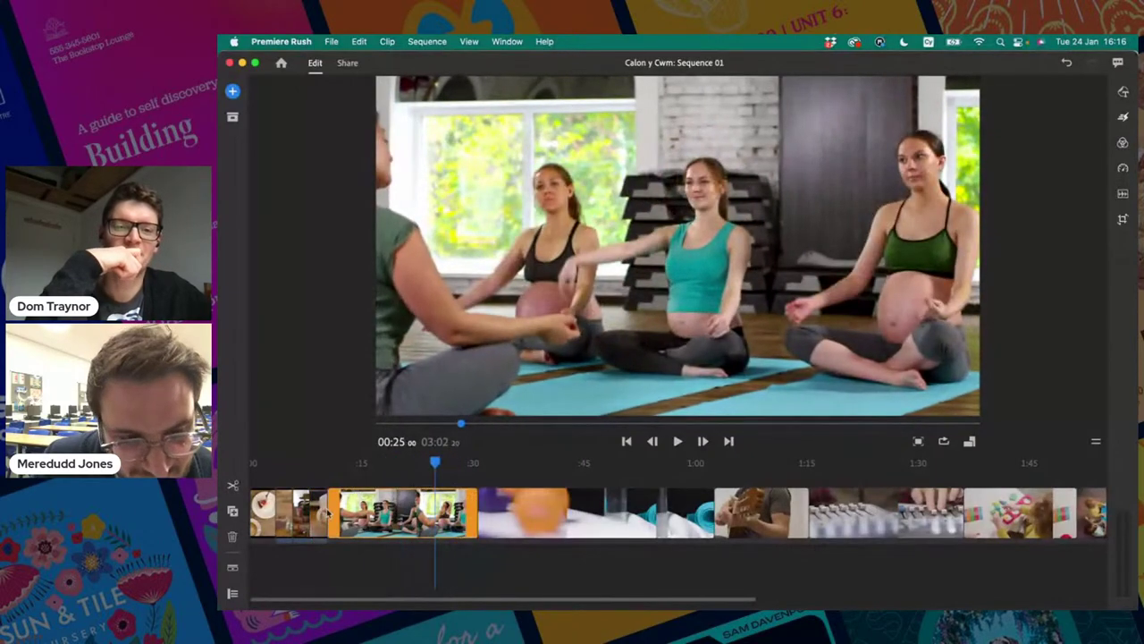
left_click_drag(333, 506, 438, 509)
key("space")
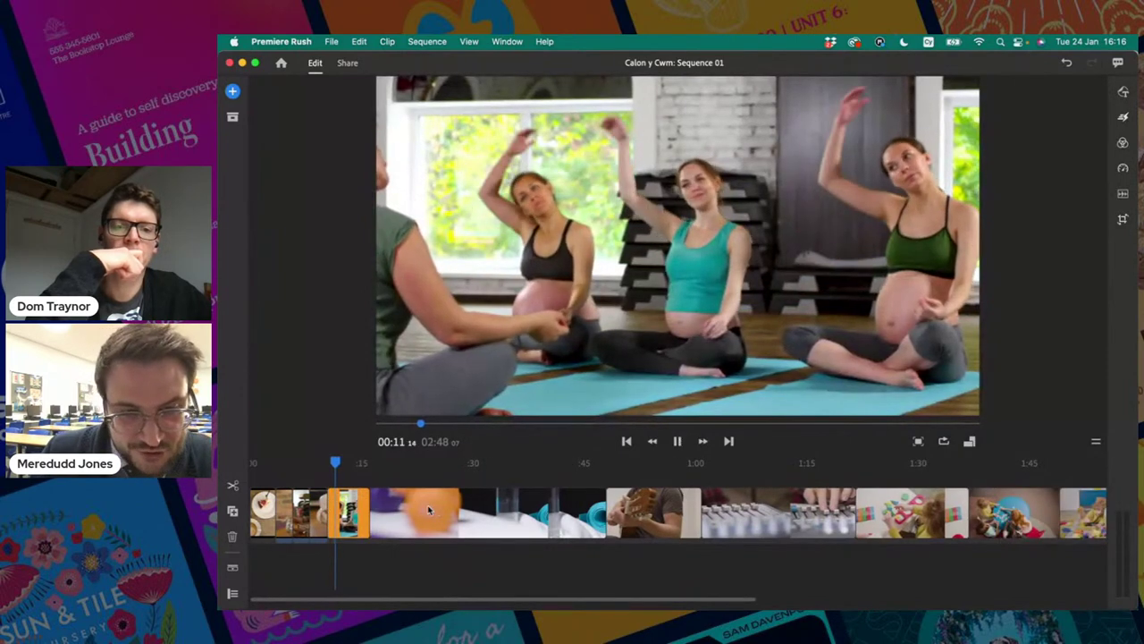
left_click_drag(368, 511, 343, 513)
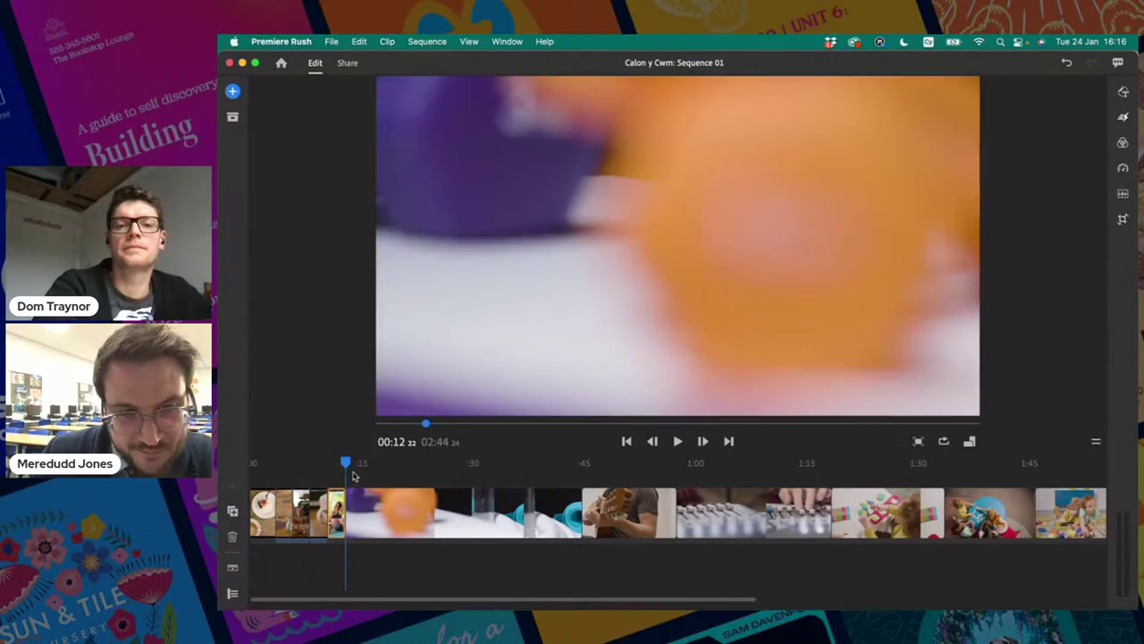
Step: Trim the start of the exercise mat clip to the playhead at 00:38 01, then shorten its end to 00:15 24
left_click_drag(348, 464, 531, 464)
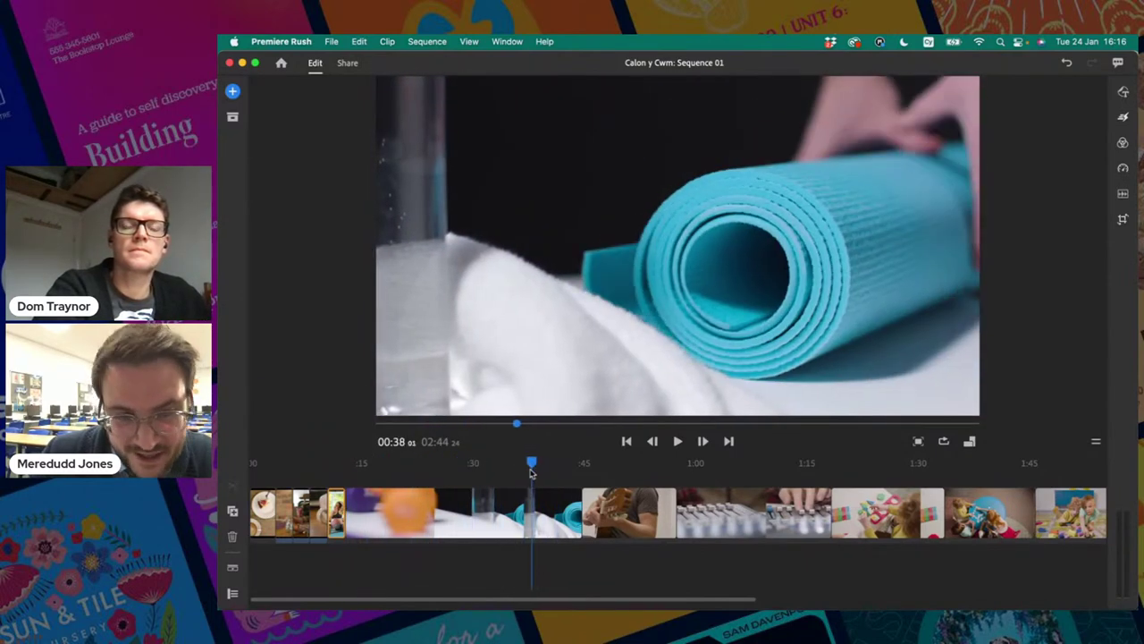
left_click(357, 510)
left_click_drag(362, 511, 533, 514)
key("space")
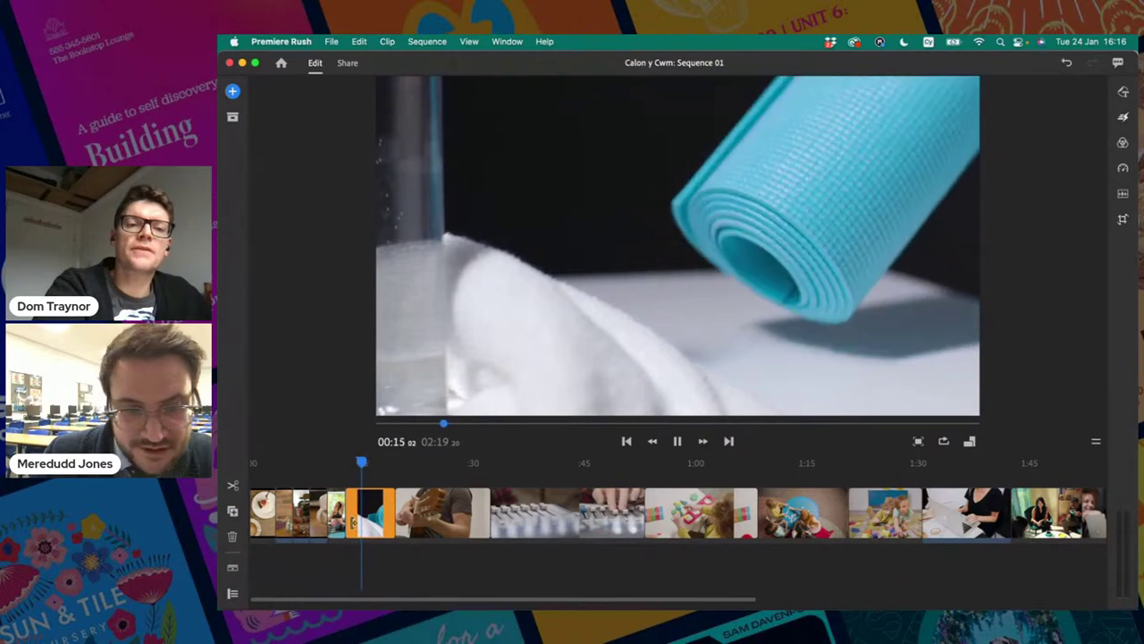
key("space")
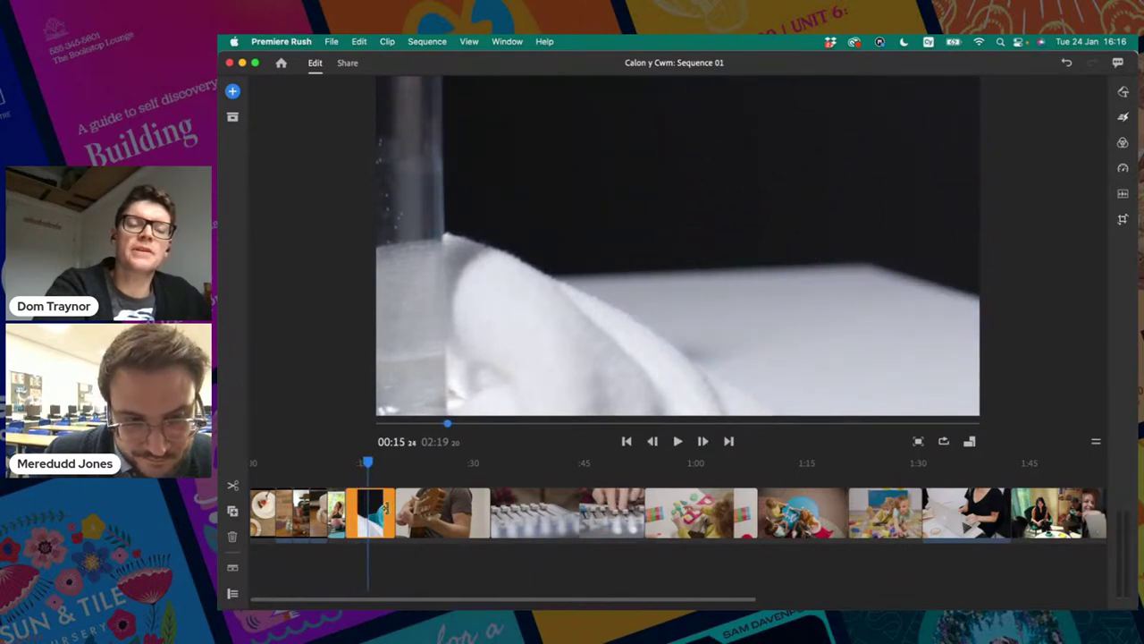
left_click_drag(386, 509, 364, 516)
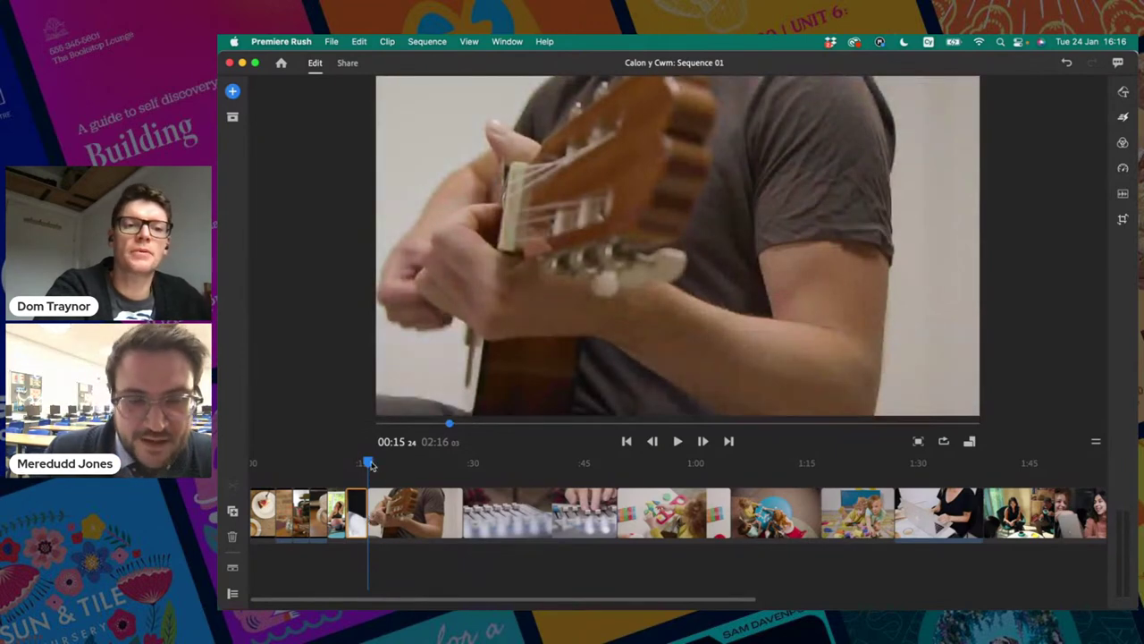
Step: Trim the start of the guitar clip to the playhead at 00:21 08, then shorten its end to about 19 seconds
left_click_drag(371, 465, 408, 464)
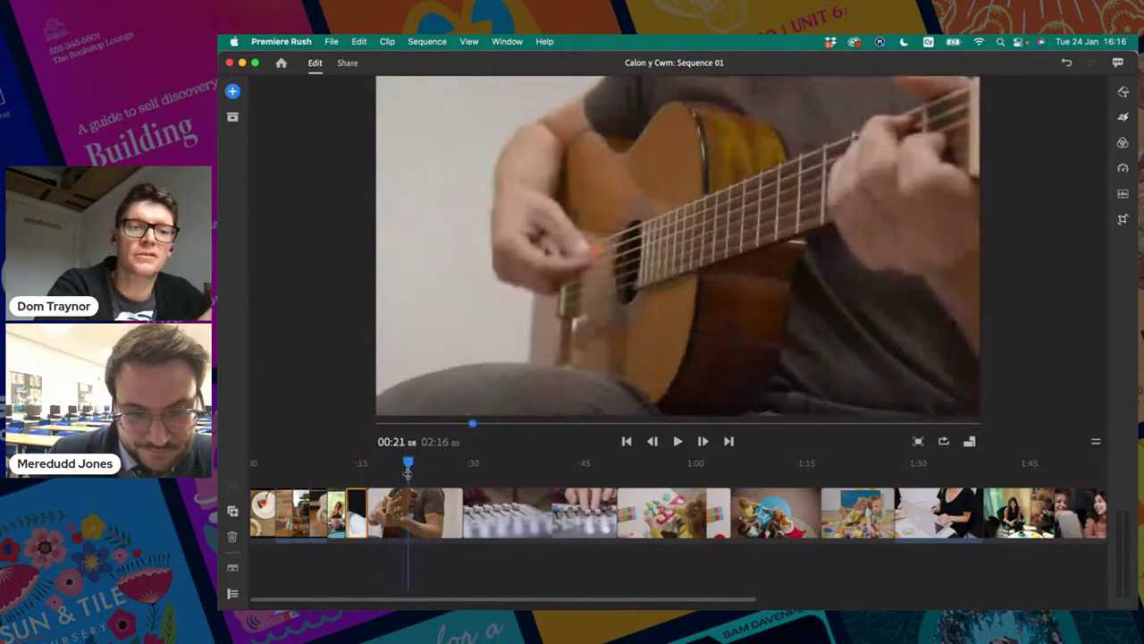
left_click_drag(369, 513, 392, 517)
key("space")
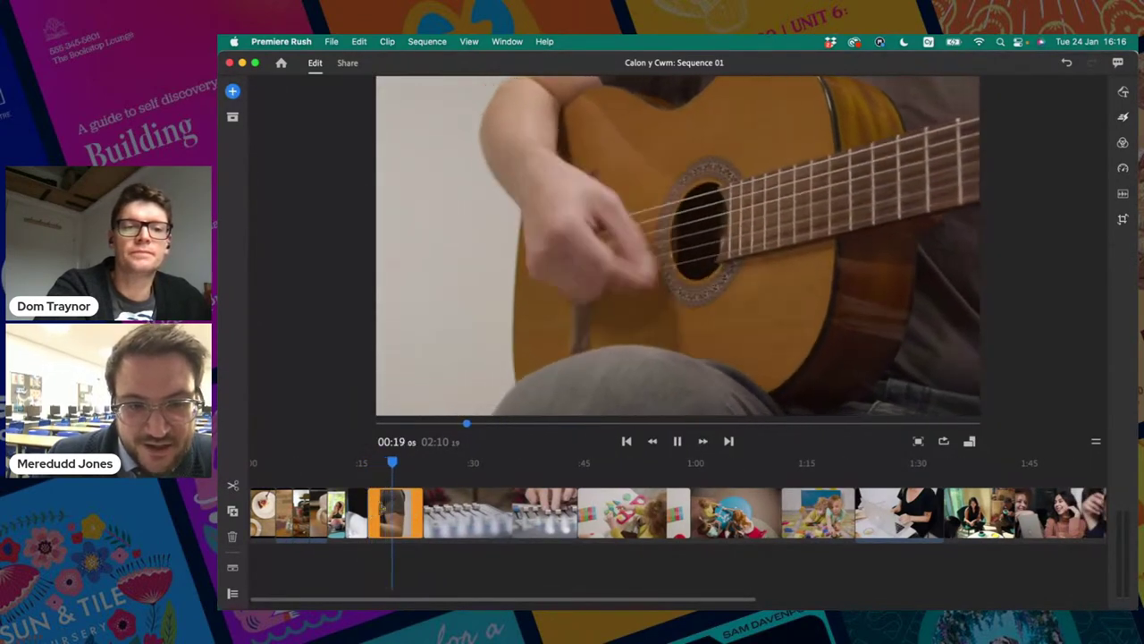
left_click_drag(413, 502, 392, 517)
Step: Trim the start of the mixing desk clip to the playhead at 00:25 09, then shorten its end to 00:22 04
left_click_drag(392, 464, 438, 467)
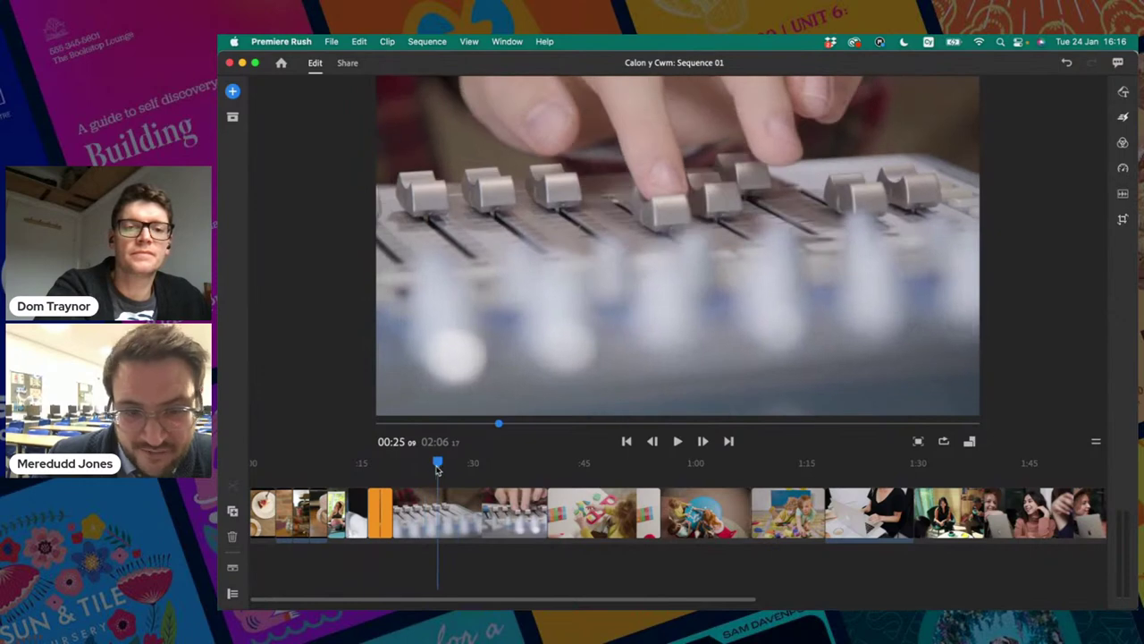
left_click(413, 505)
key("ctrl+z")
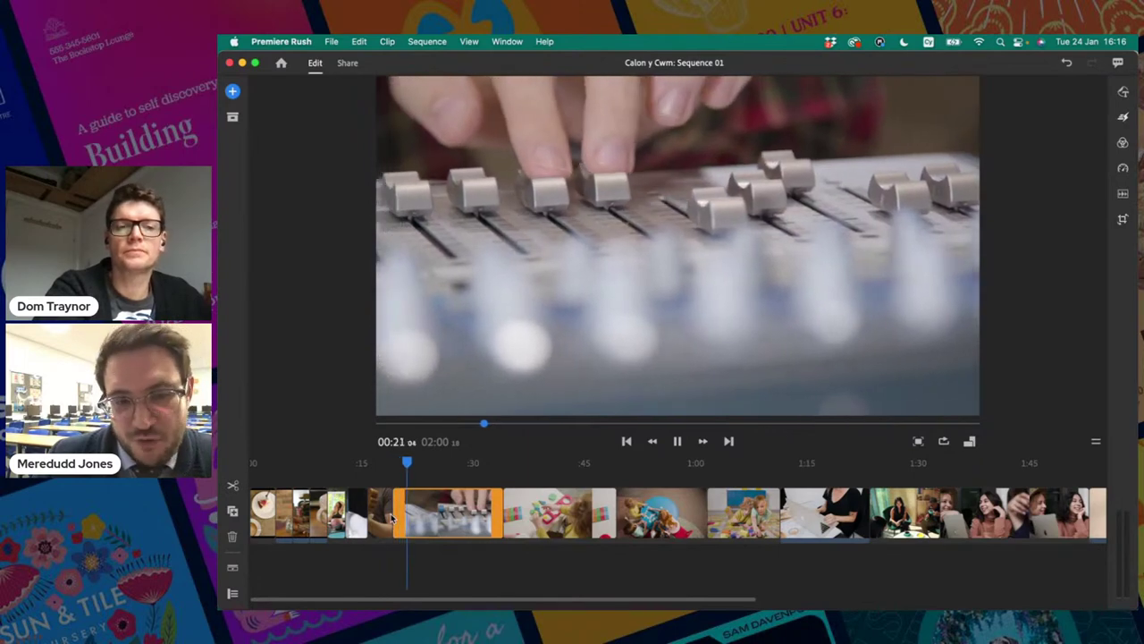
key("space")
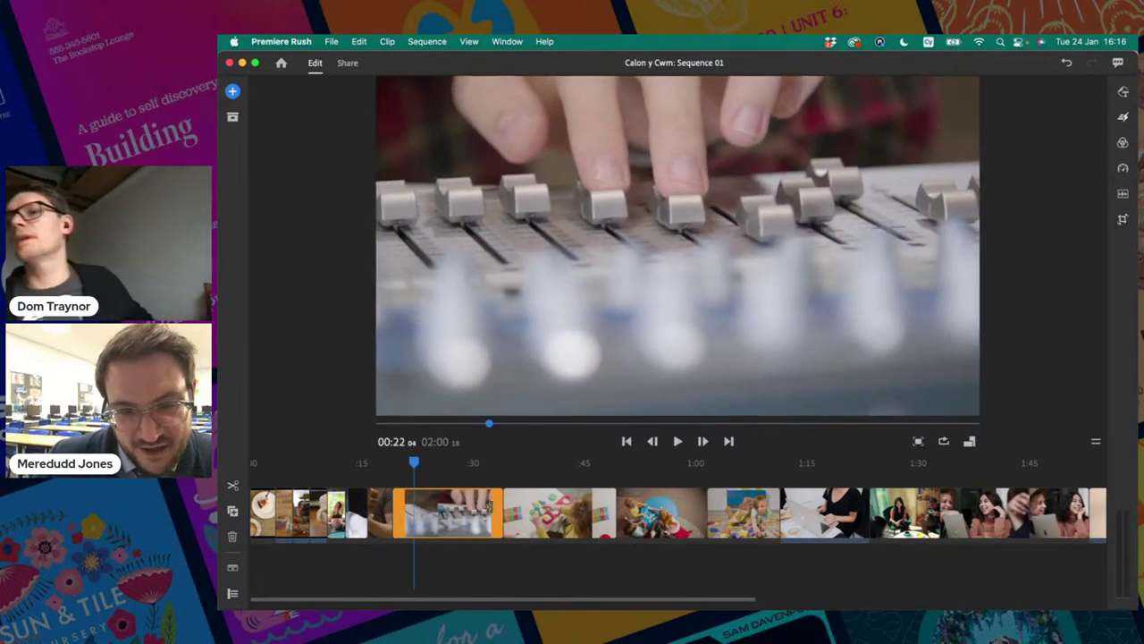
left_click_drag(499, 512, 407, 518)
Step: Move the playhead into the clip of the child with coloured shapes and trim the clip's start to it
left_click_drag(415, 463, 460, 466)
left_click(442, 490)
left_click_drag(419, 501, 465, 508)
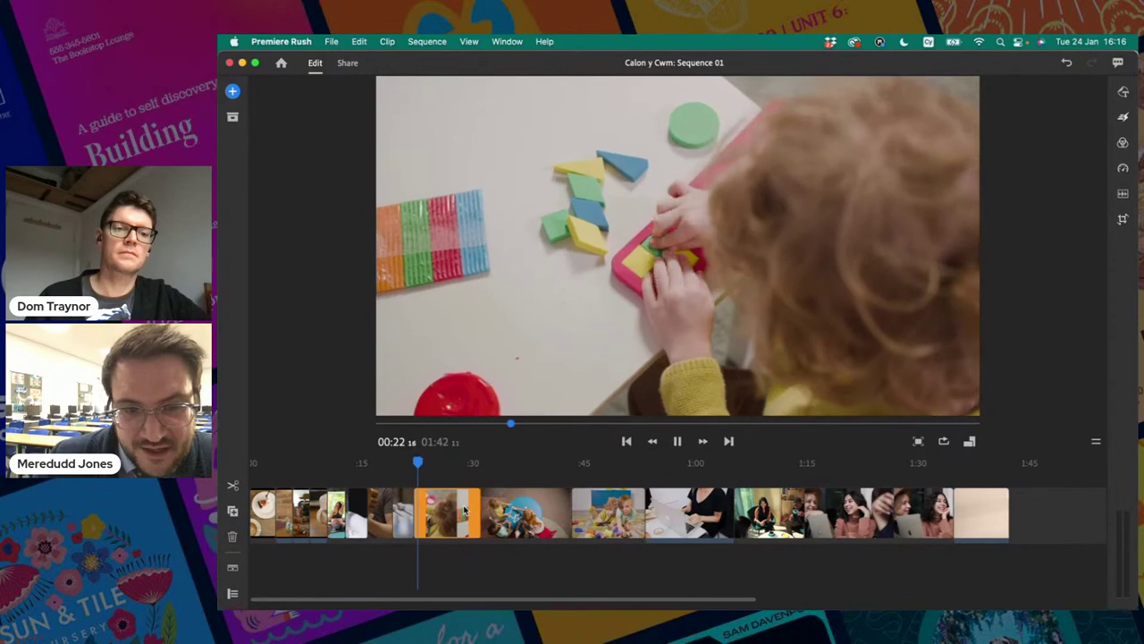
Step: Shorten the end of the clip of the child with coloured shapes to the playhead at 00:24 16
key("space")
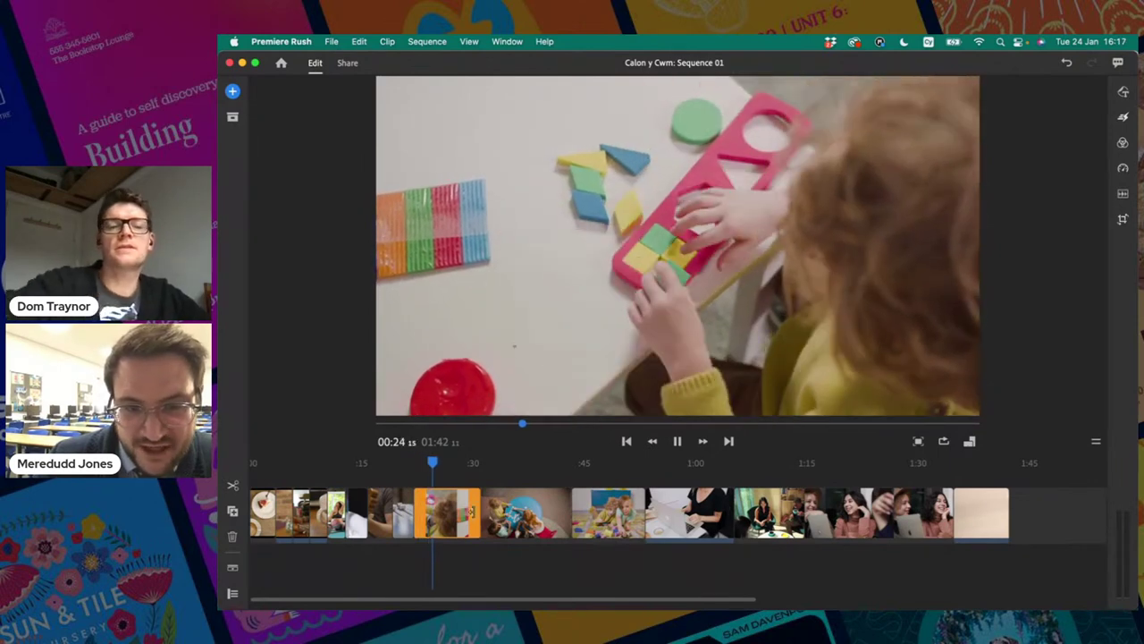
left_click_drag(471, 508, 431, 508)
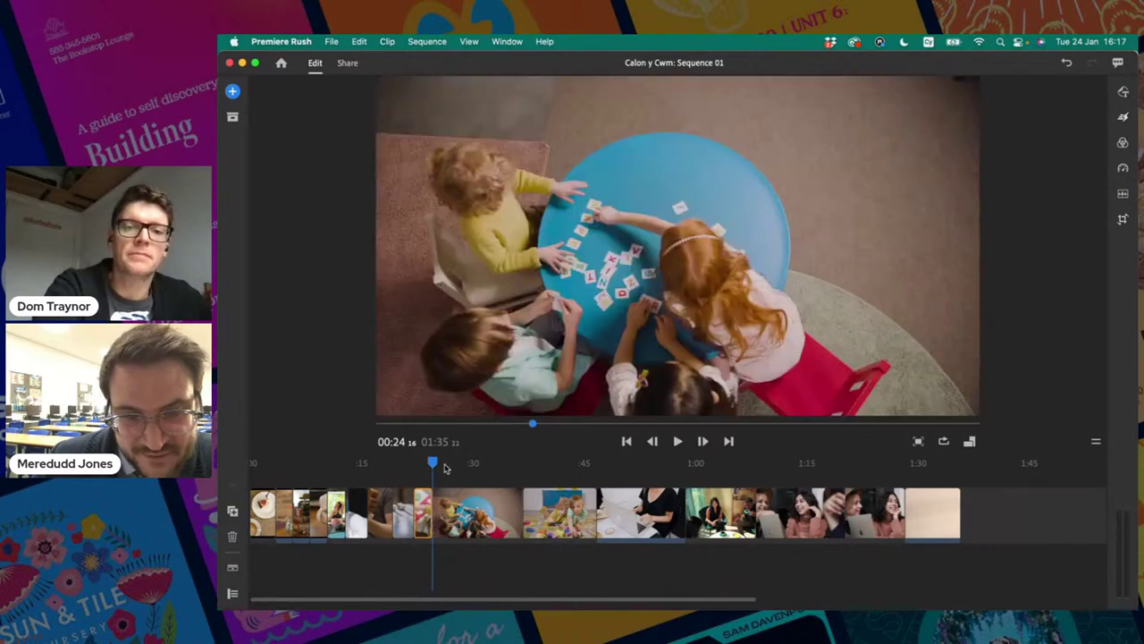
Step: Trim the start of the blue table clip to the playhead at 00:28 20, then shorten its end to leave about two seconds
left_click_drag(436, 465, 463, 464)
left_click(456, 523)
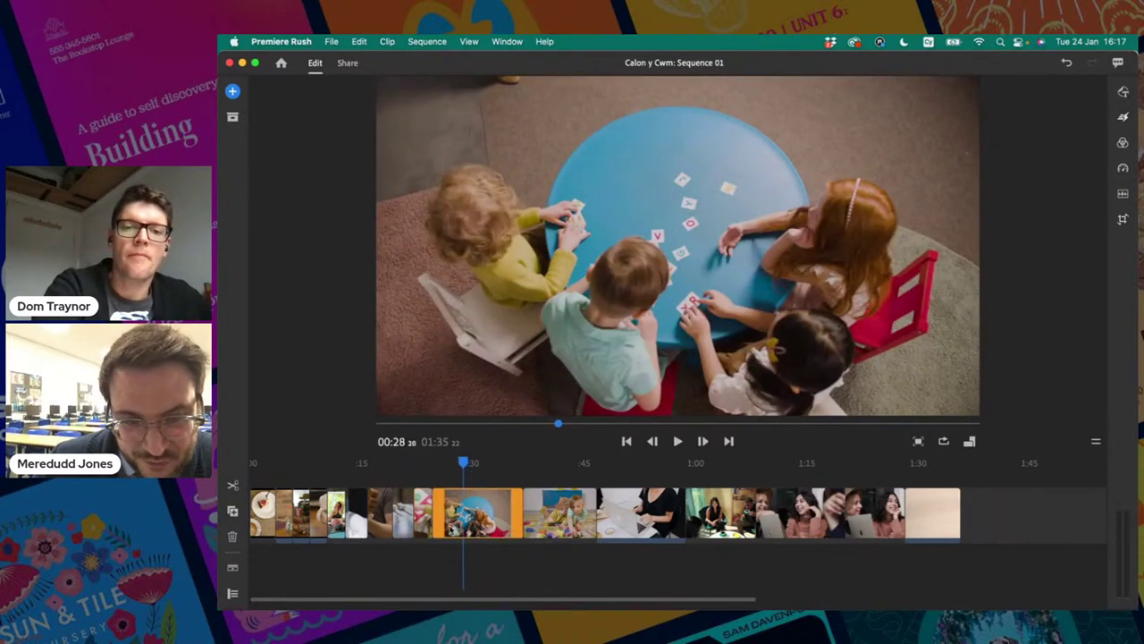
left_click_drag(443, 519, 472, 520)
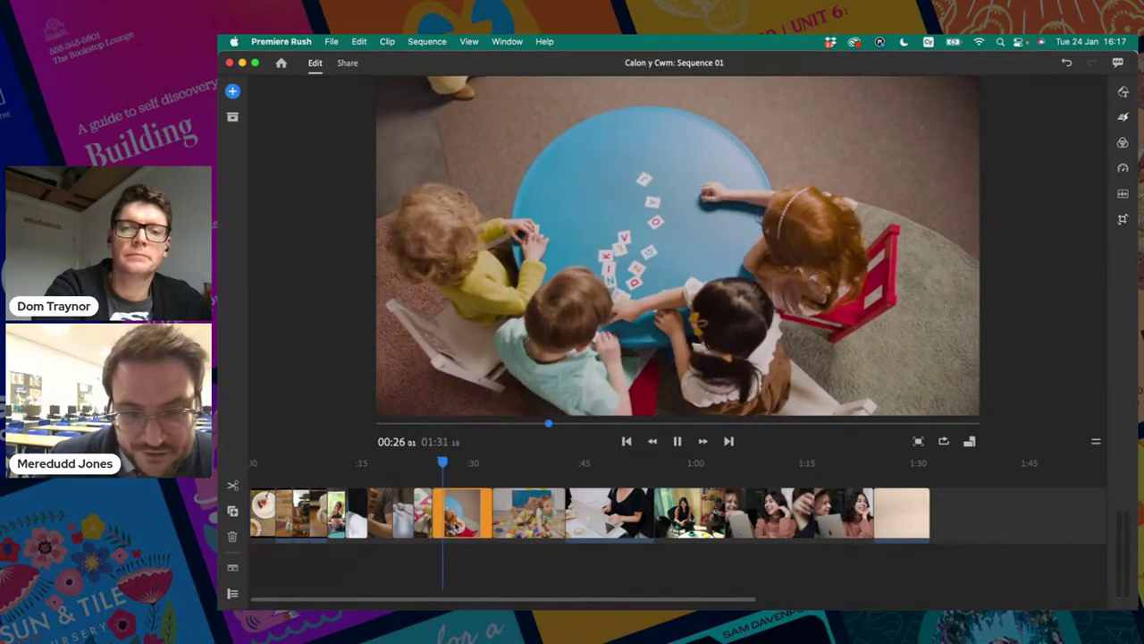
left_click_drag(491, 518, 448, 521)
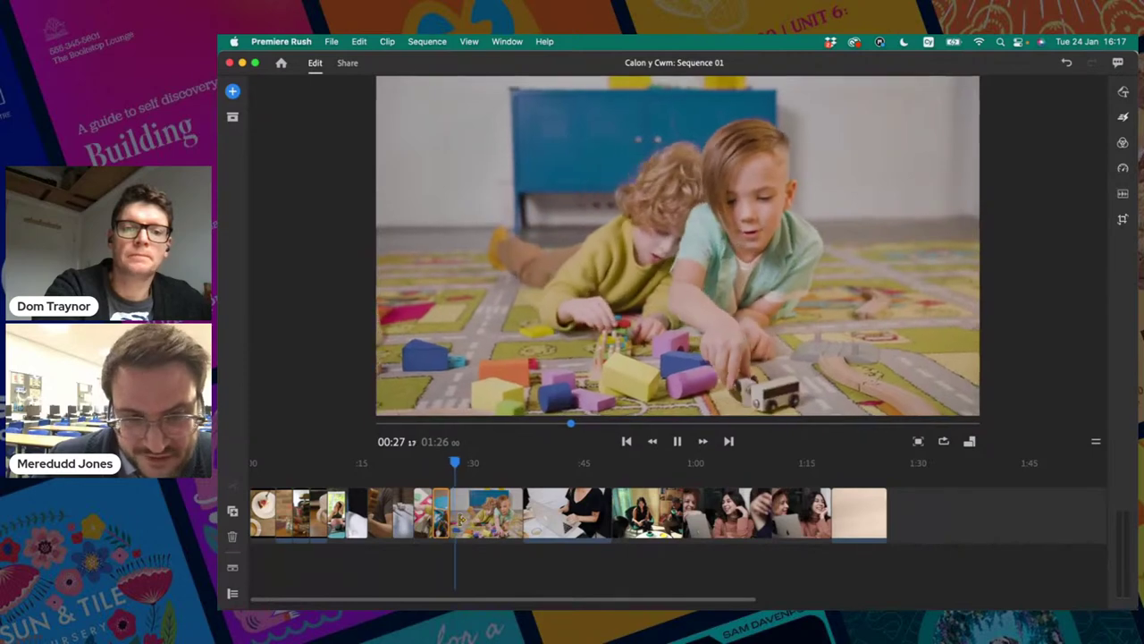
Step: Trim a little off the start of the clip of children with blocks, then shorten its end to the playhead at 00:29 21
left_click(457, 511)
left_click_drag(456, 511, 466, 511)
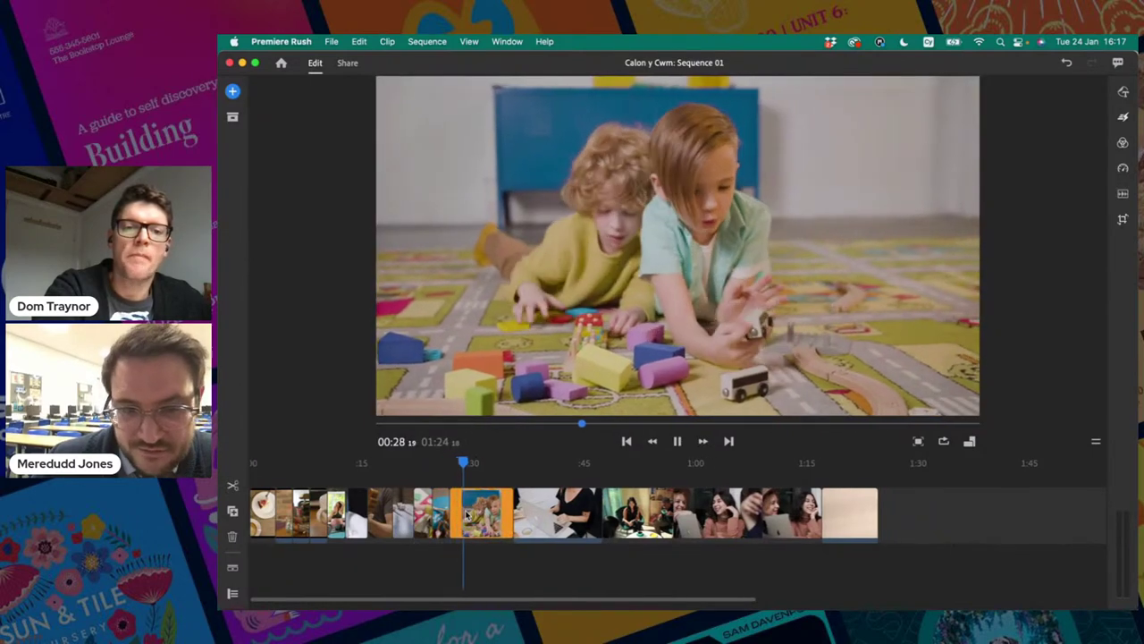
left_click(503, 508)
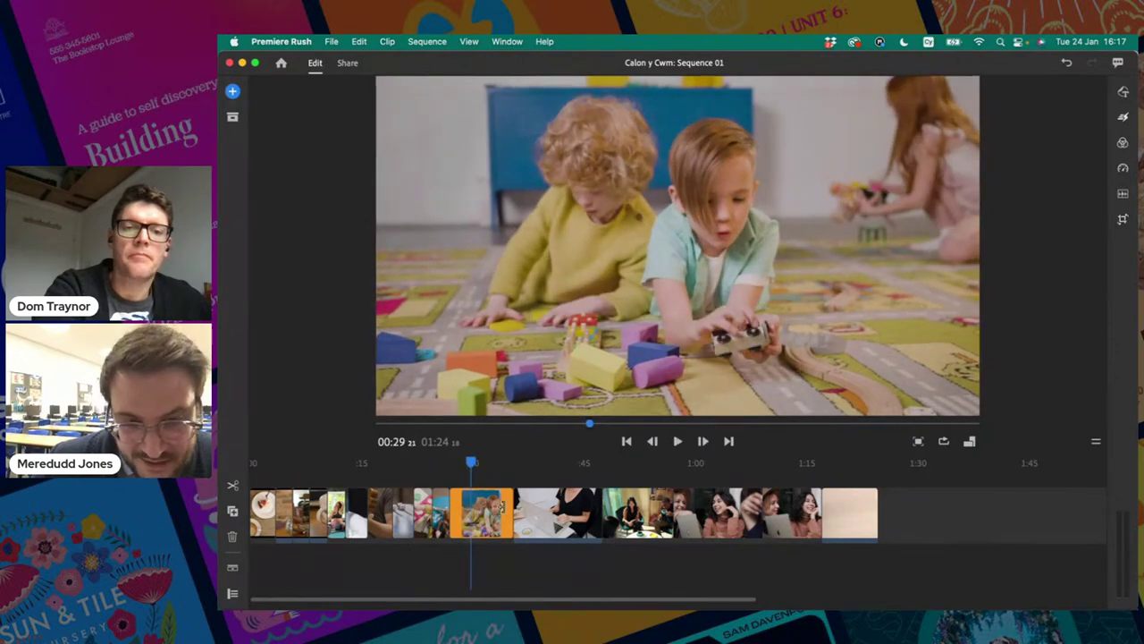
left_click_drag(500, 507, 462, 514)
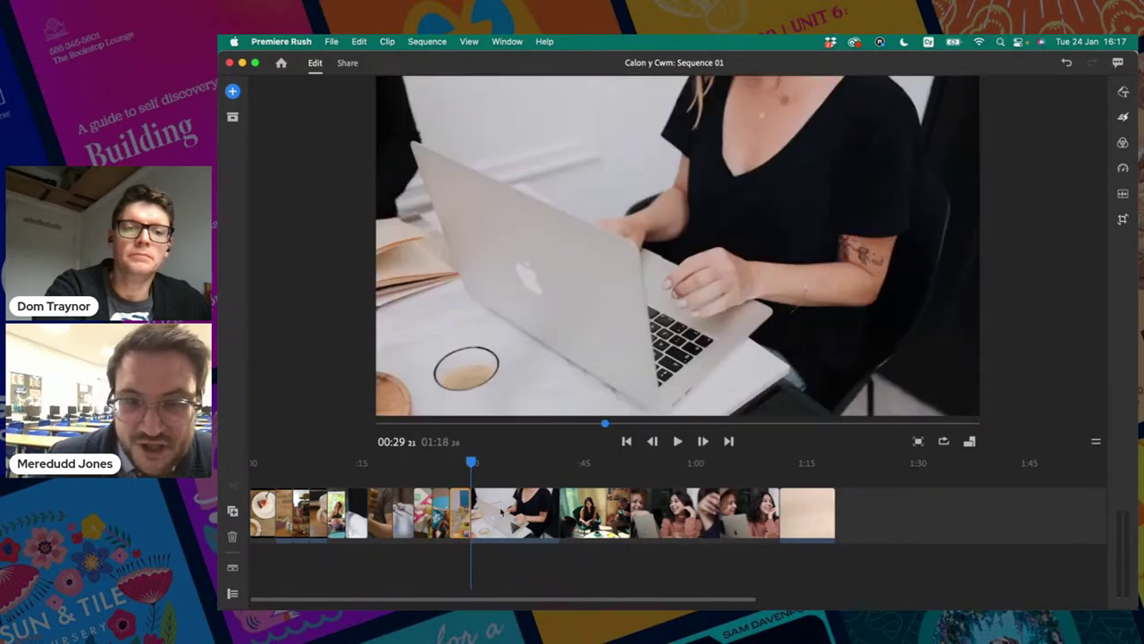
Step: Trim the start of the laptop and cake clip to the playhead at 00:33 18, then shorten its end to 00:32 14
left_click_drag(473, 463, 499, 465)
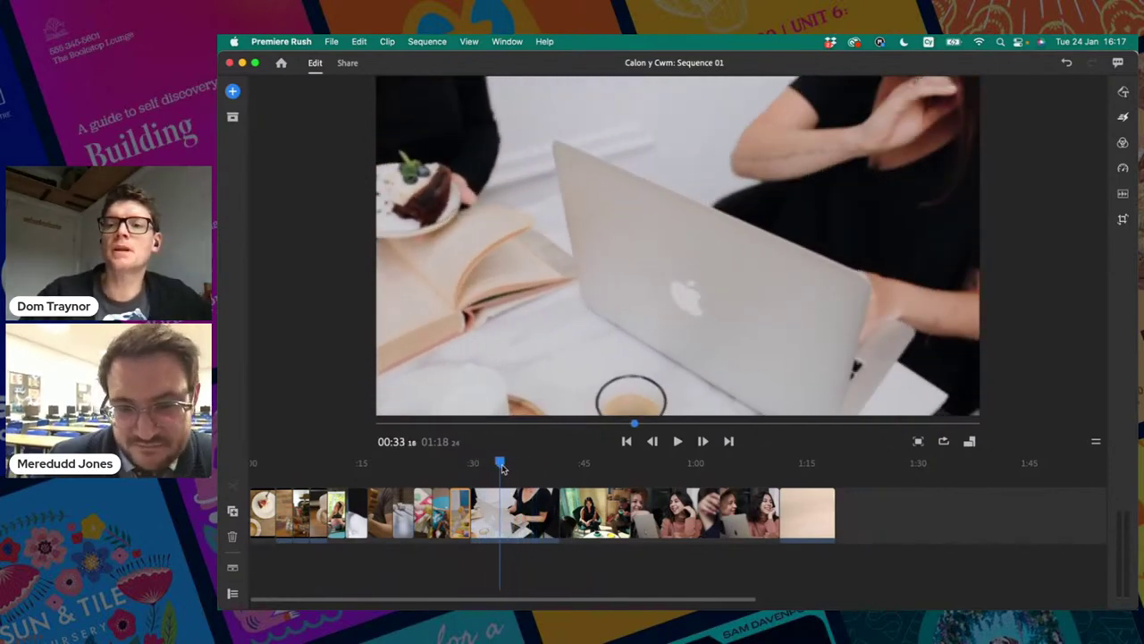
left_click(471, 511)
mouse_move(471, 511)
left_mouse_down()
mouse_move(501, 507)
mouse_move(479, 509)
left_mouse_up()
key("space")
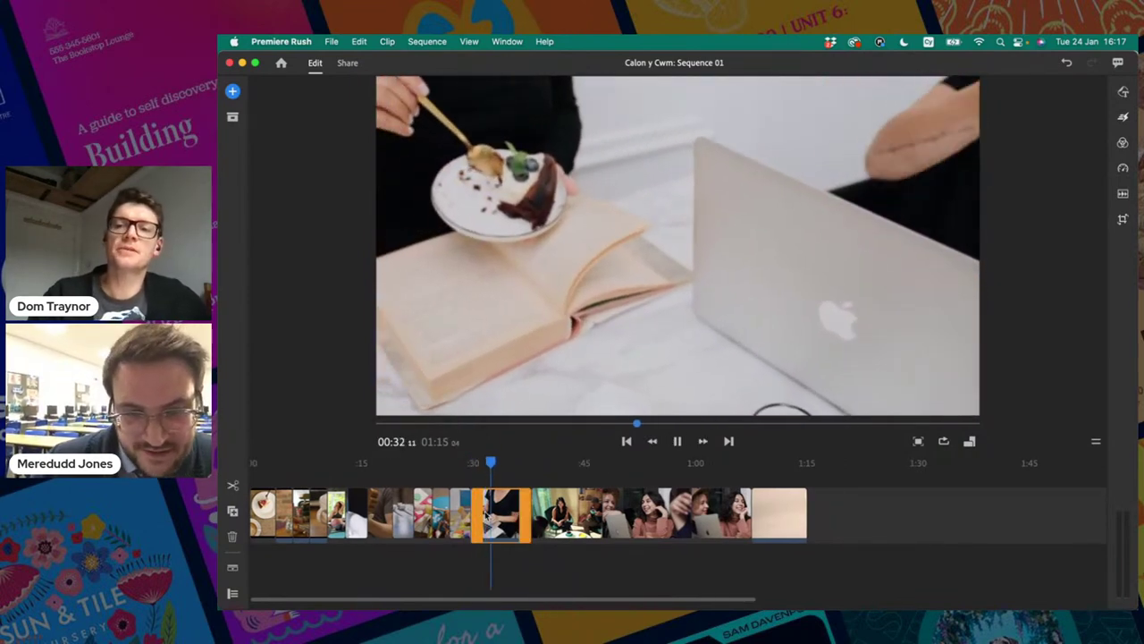
key("space")
left_click_drag(527, 502, 491, 511)
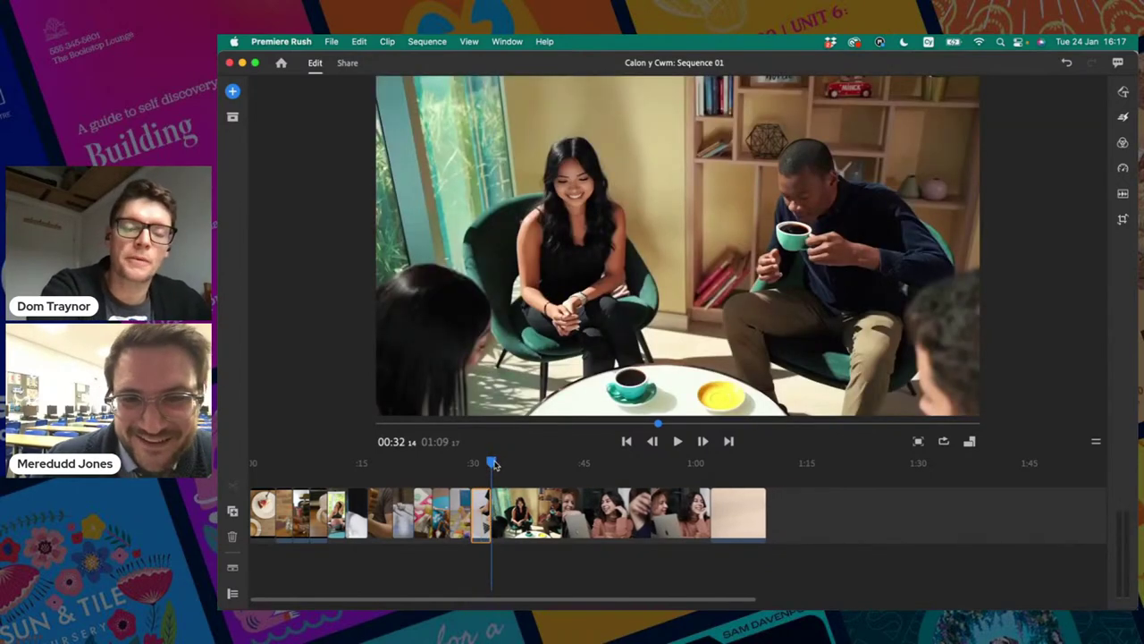
Step: Trim the start of the clip of friends drinking coffee with the playhead at 00:35 03, then shorten its end to 00:35 15
mouse_move(493, 464)
left_mouse_down()
mouse_move(533, 462)
mouse_move(498, 466)
mouse_move(510, 463)
left_mouse_up()
left_click(495, 497)
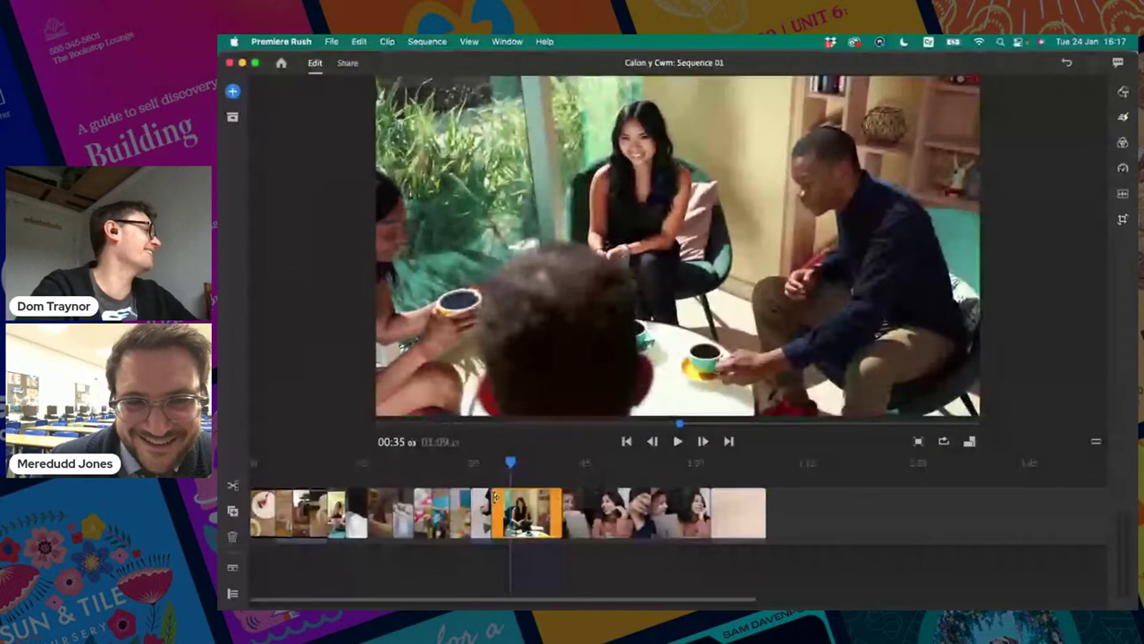
key("space")
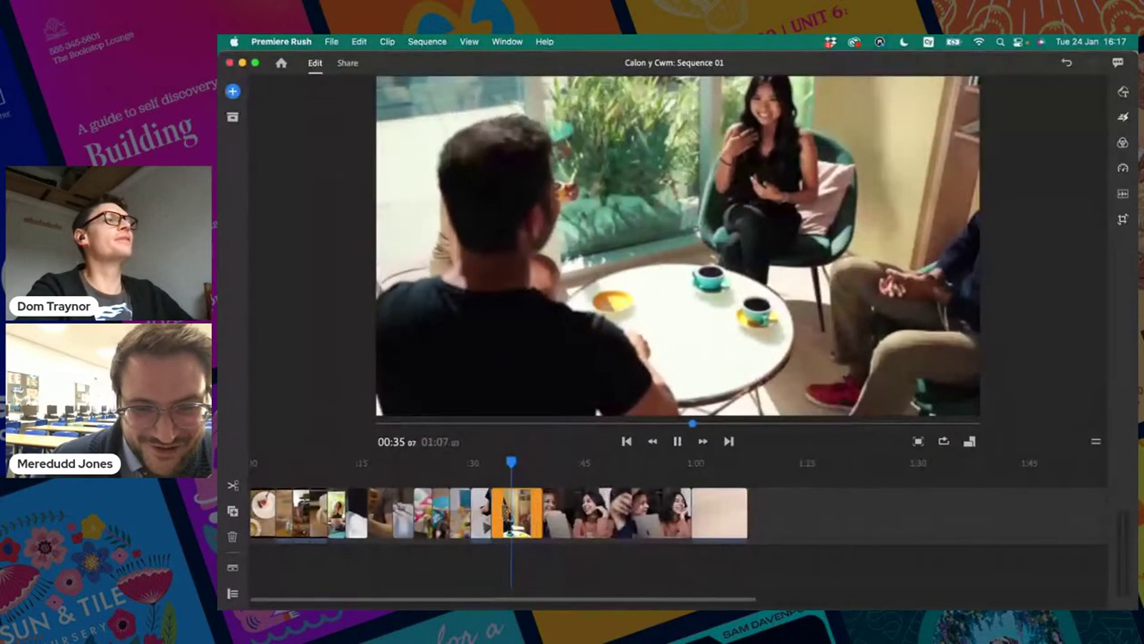
key("space")
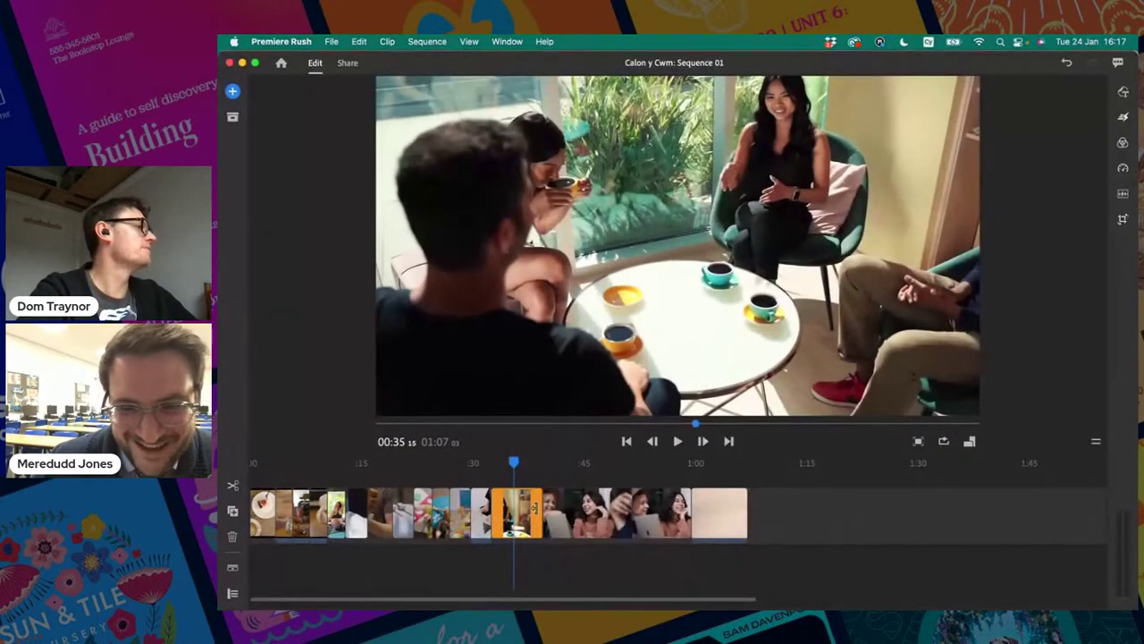
key("Delete")
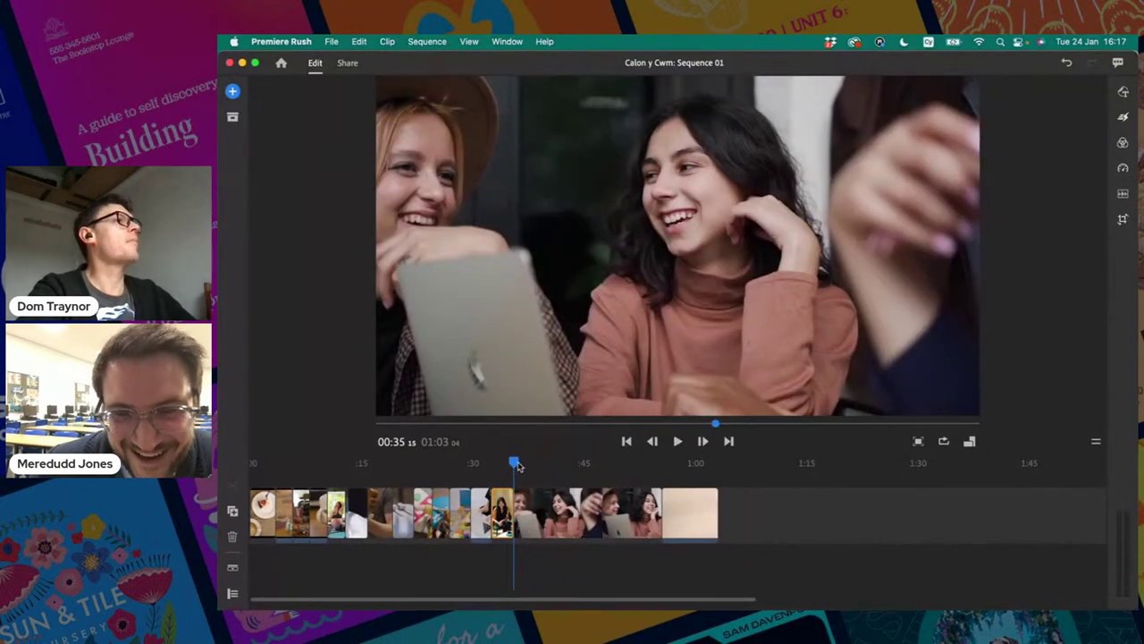
Step: Trim the start of the clip of laughing women to the playhead at 00:42 09, then shorten its end to about 00:38
left_click(549, 463)
left_click(519, 514)
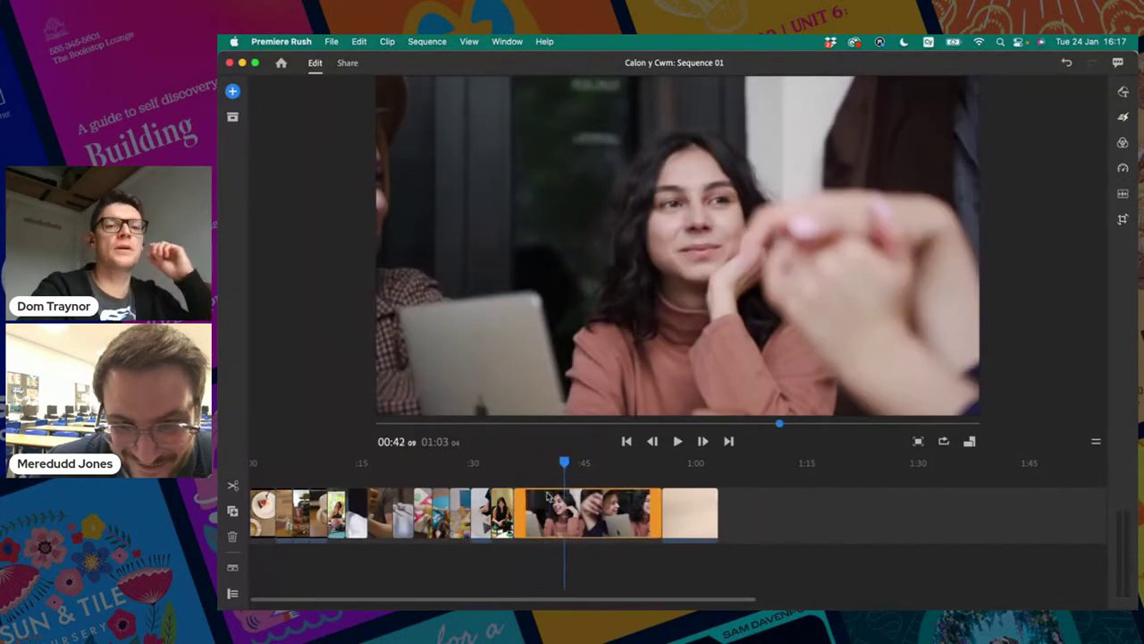
left_click_drag(517, 514, 576, 514)
key("space")
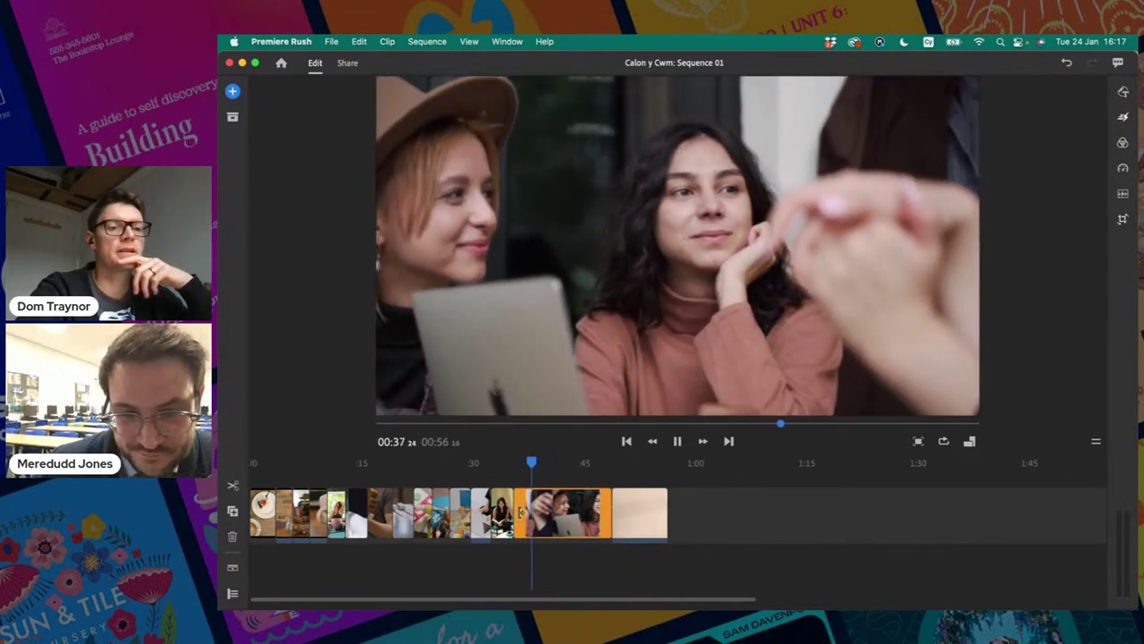
key("space")
left_click_drag(604, 514, 553, 468)
Step: Trim the start of the microphone clip, then shorten its end to the playhead at 00:40 12
left_click_drag(542, 514, 551, 522)
key("space")
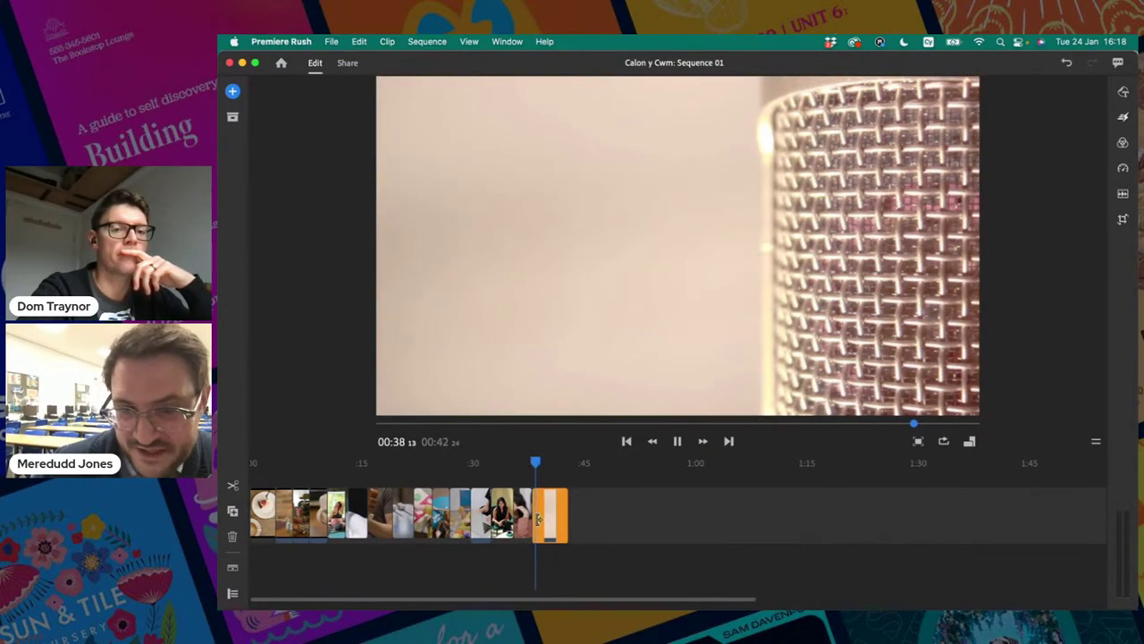
key("space")
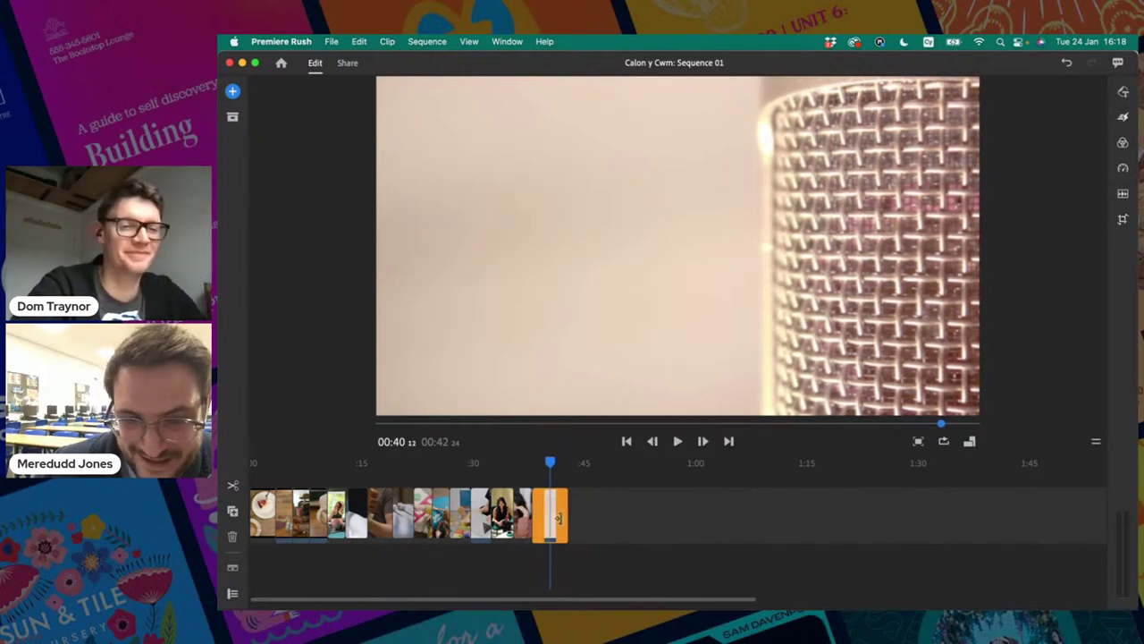
left_click_drag(566, 516, 549, 516)
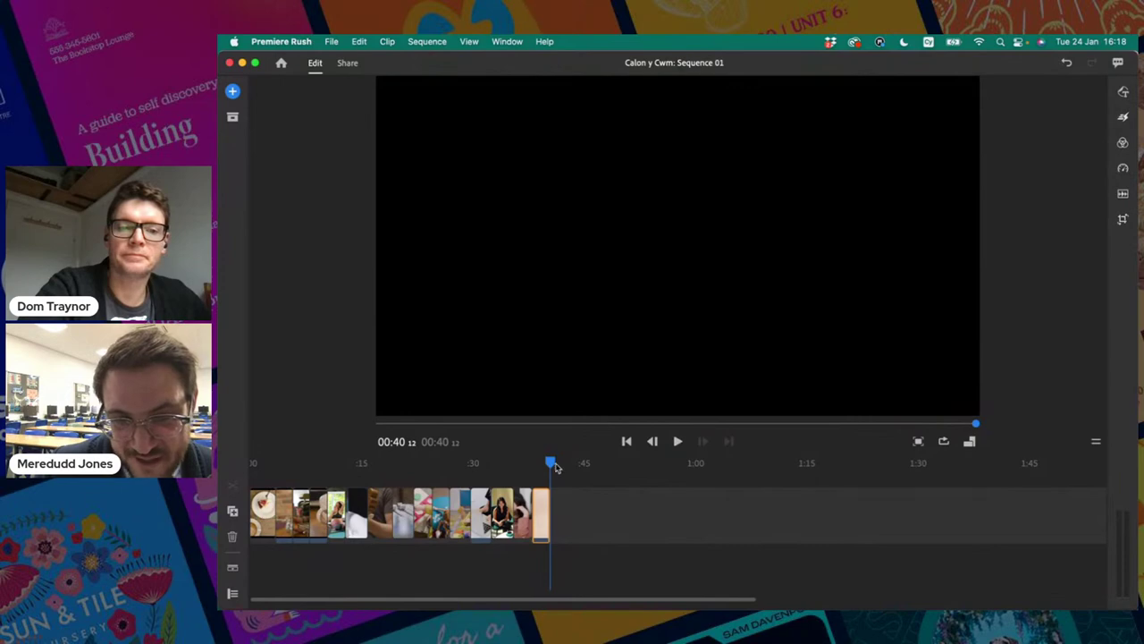
Step: Return the playhead to 00:00 and add the café interior JPG from the local Images and Sound folder to the sequence
left_click_drag(550, 464, 253, 463)
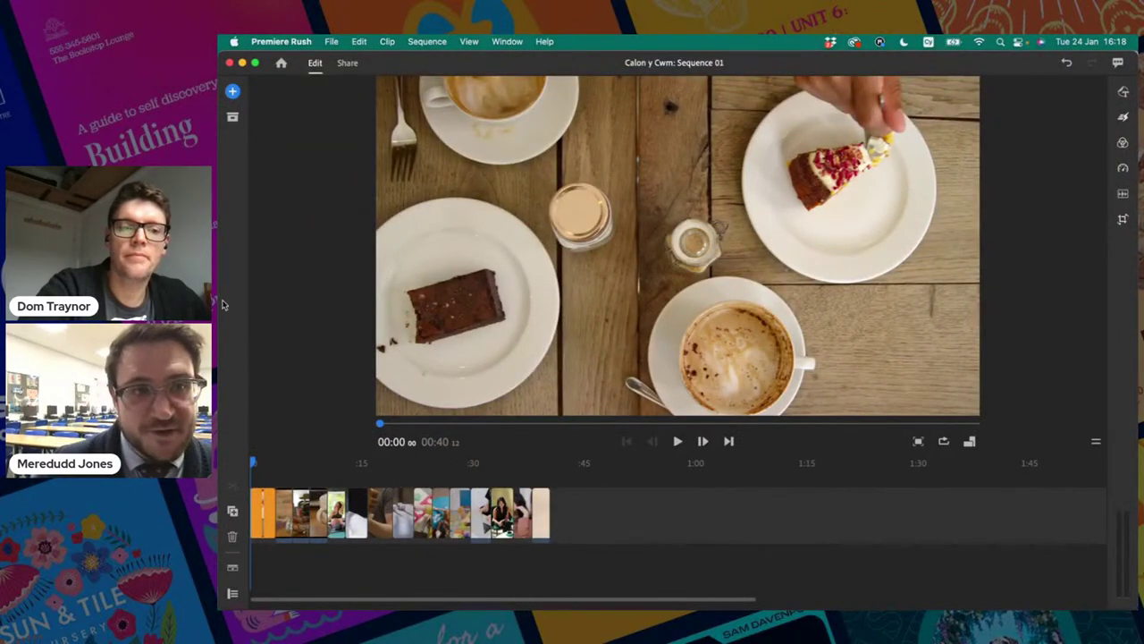
left_click(232, 92)
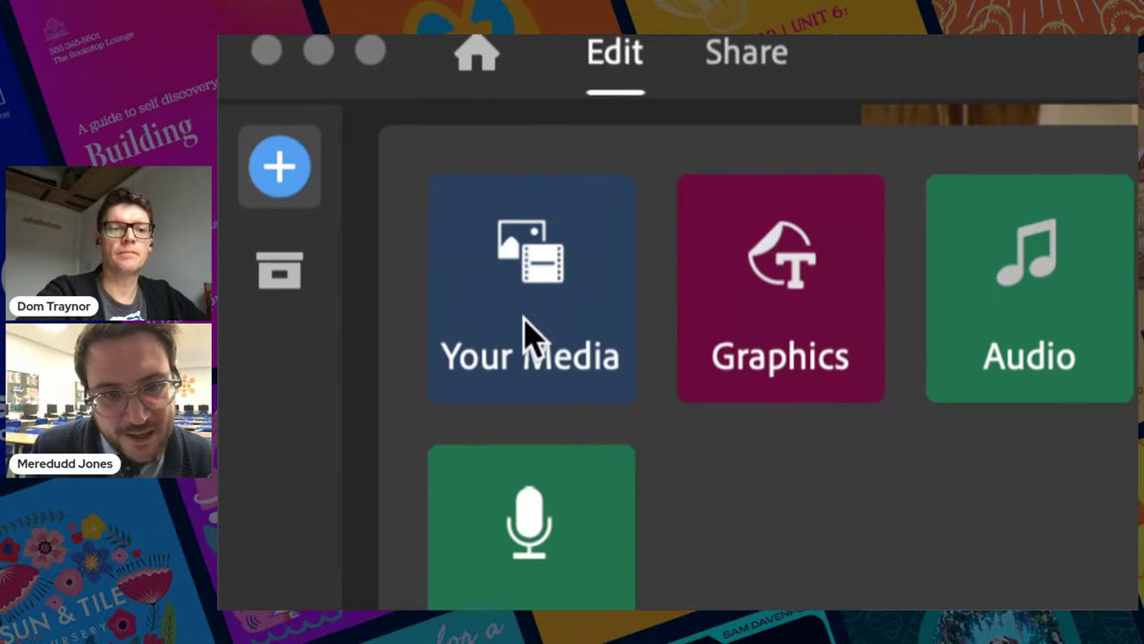
scroll(581, 334, "down", 2)
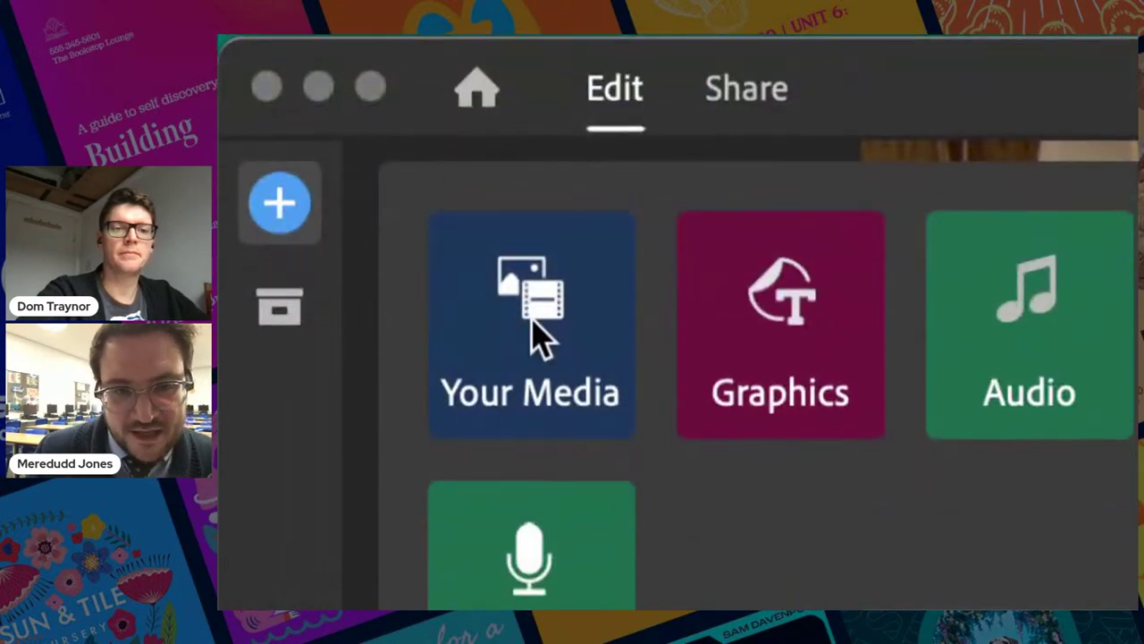
left_click(539, 338)
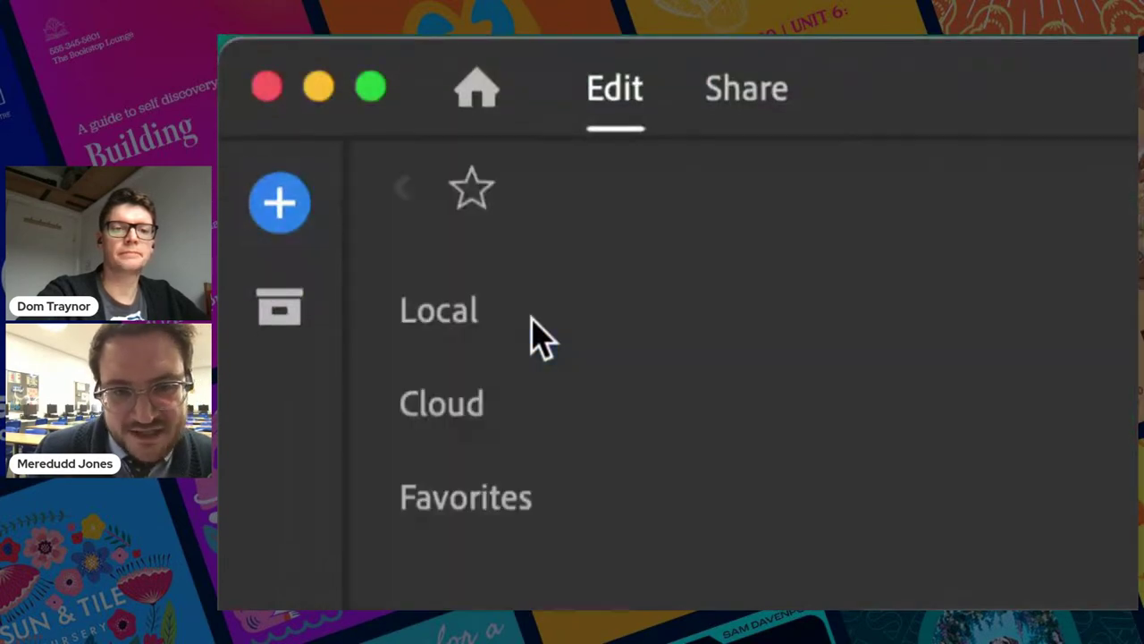
left_click(528, 315)
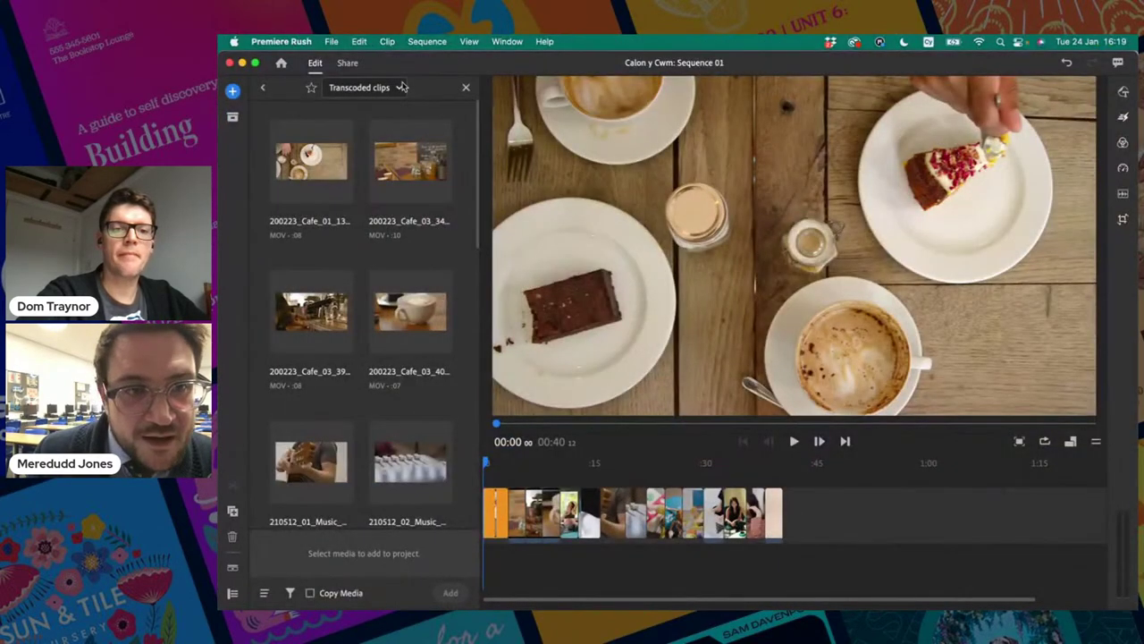
left_click(401, 87)
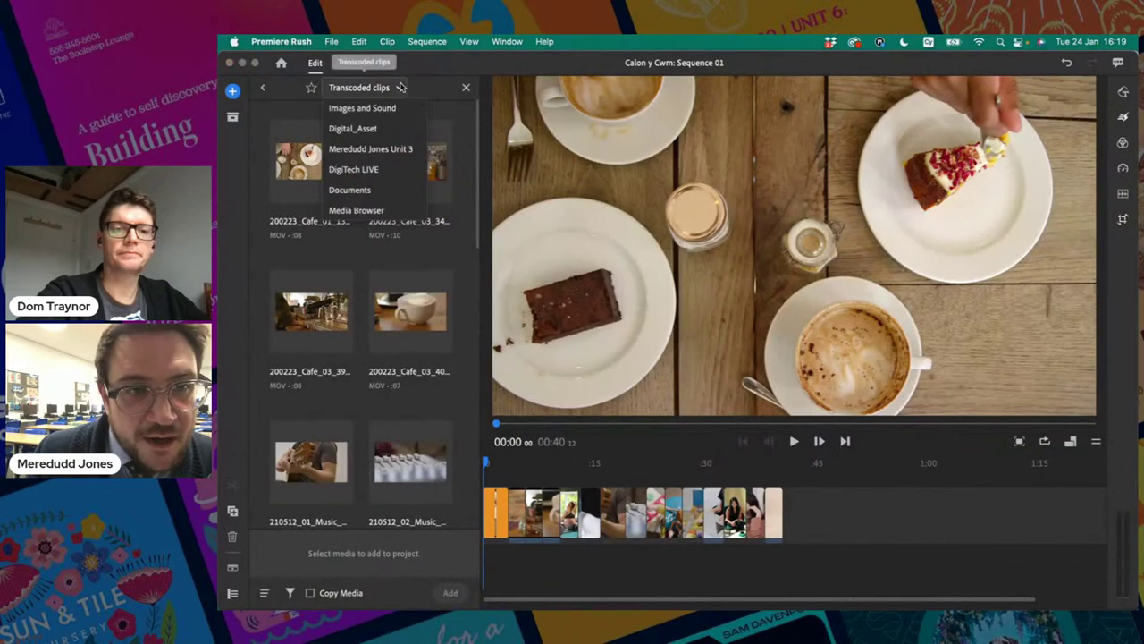
left_click(363, 110)
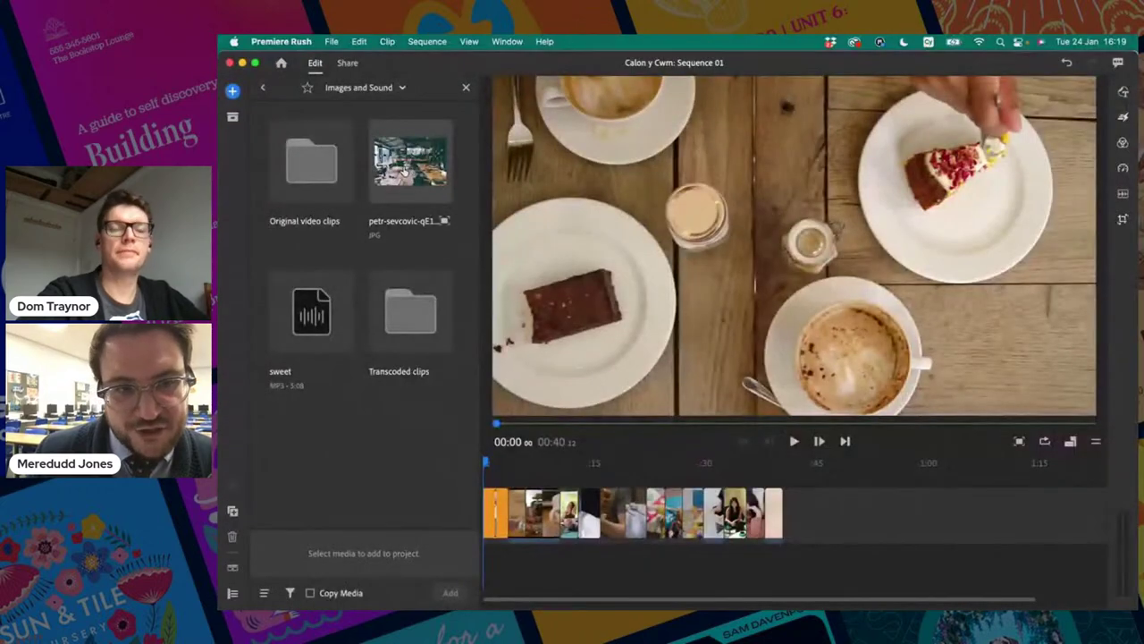
left_click(410, 162)
left_click(452, 593)
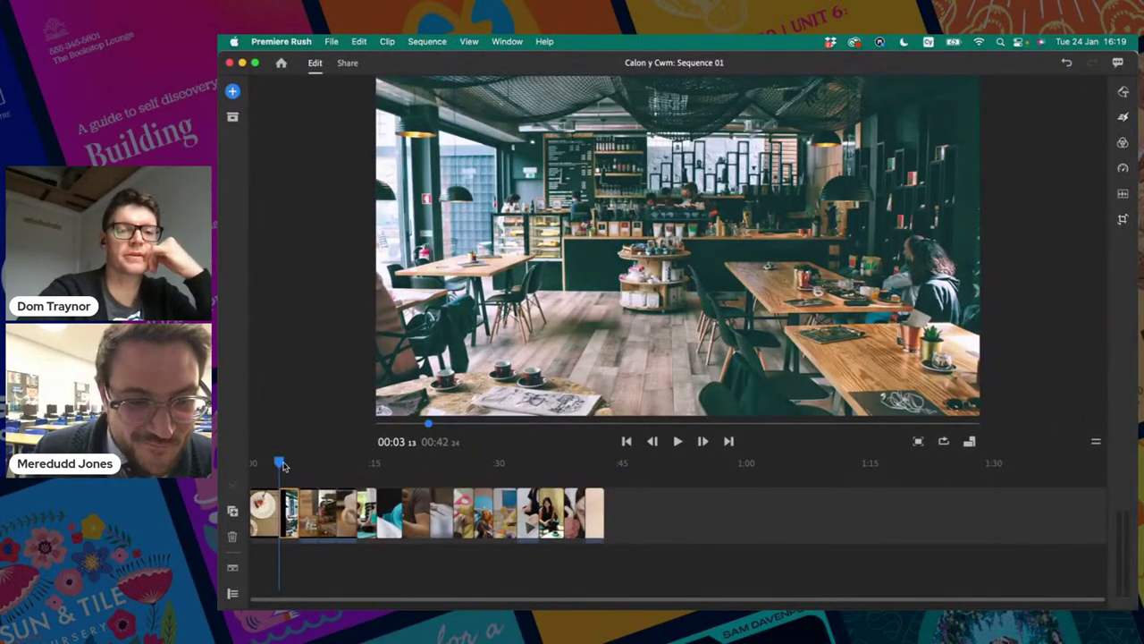
Step: Move the café interior image to the end of the sequence, then select the microphone clip at 00:39 17
left_click_drag(283, 464, 613, 464)
left_click_drag(292, 503, 640, 509)
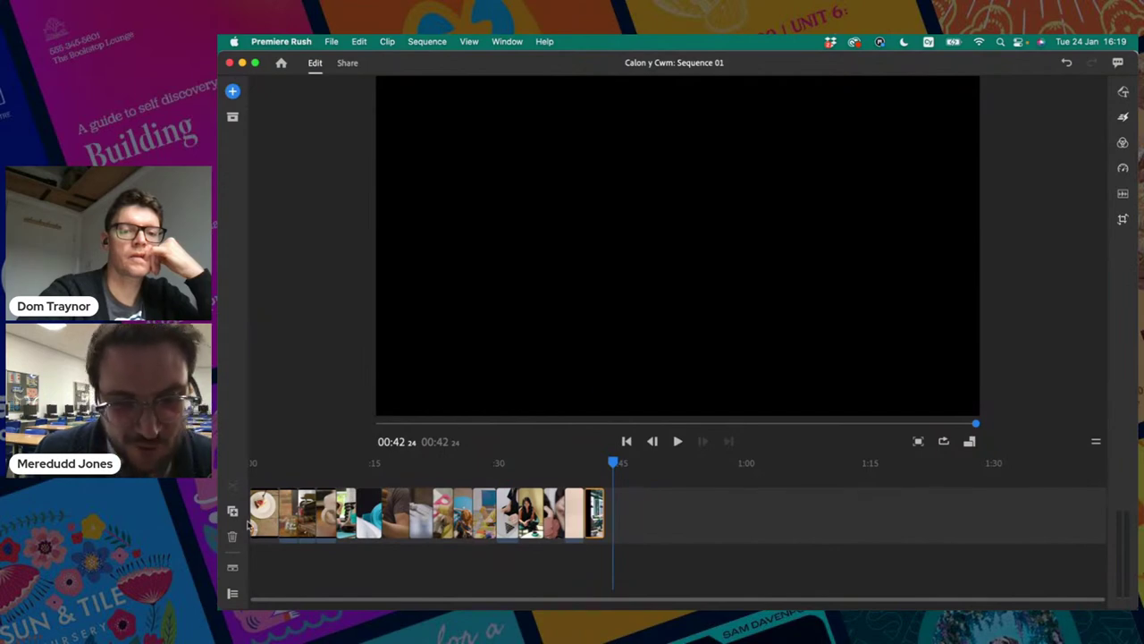
left_click_drag(617, 465, 583, 481)
left_click(574, 509)
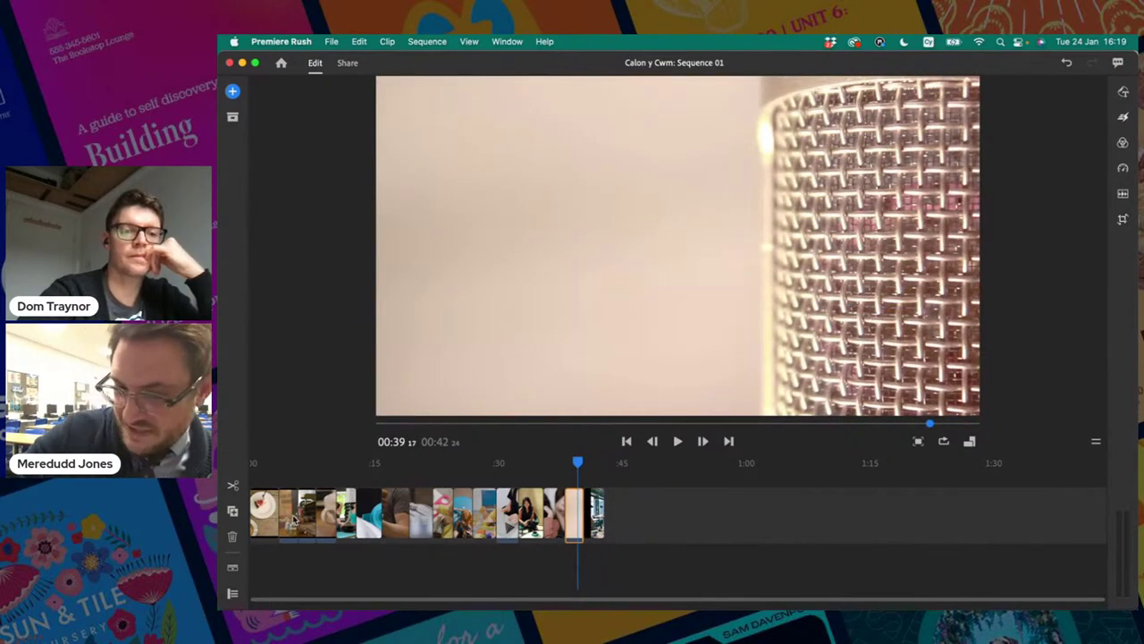
Step: Move the clip of friends drinking coffee ahead of the laptop and cake clip
key("equal")
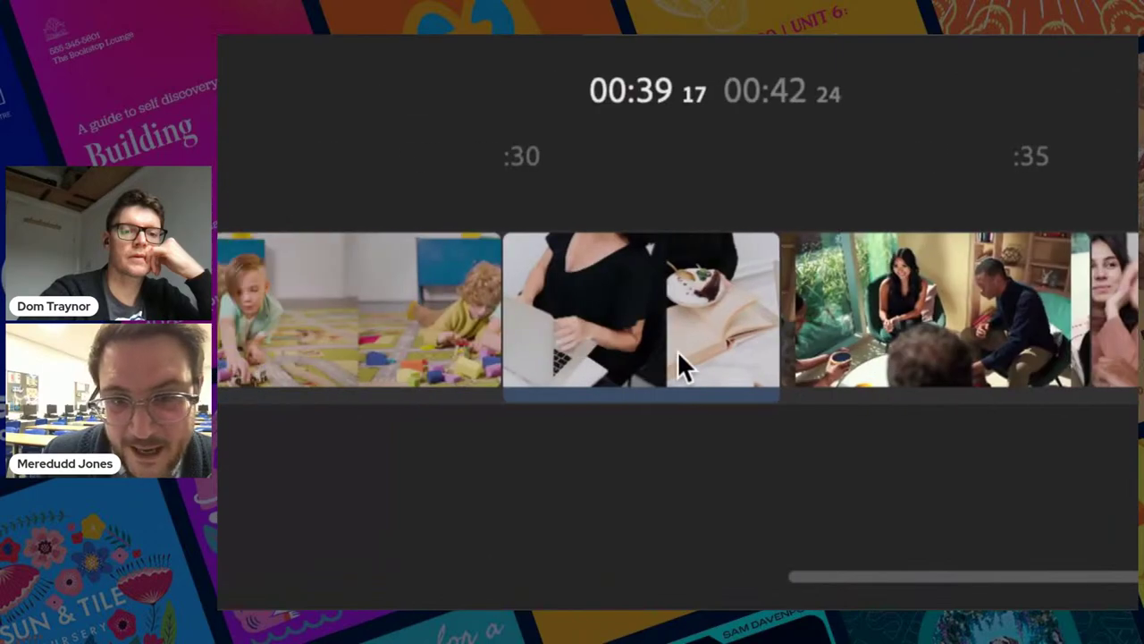
scroll(679, 353, "right", 4)
scroll(676, 344, "left", 4)
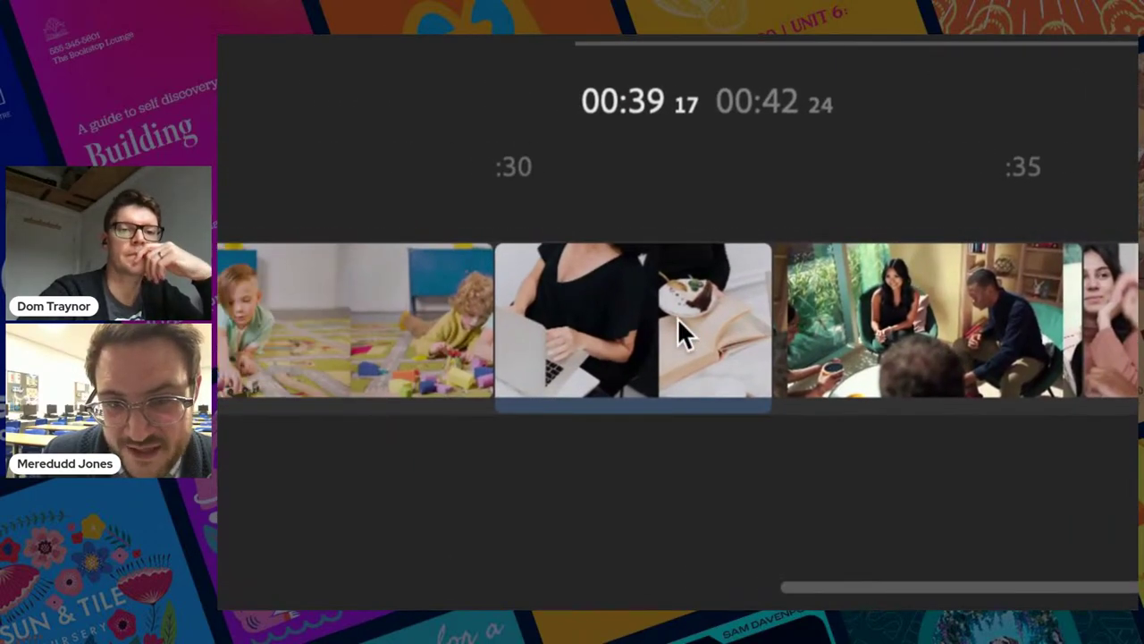
left_click(678, 322)
left_click(891, 322)
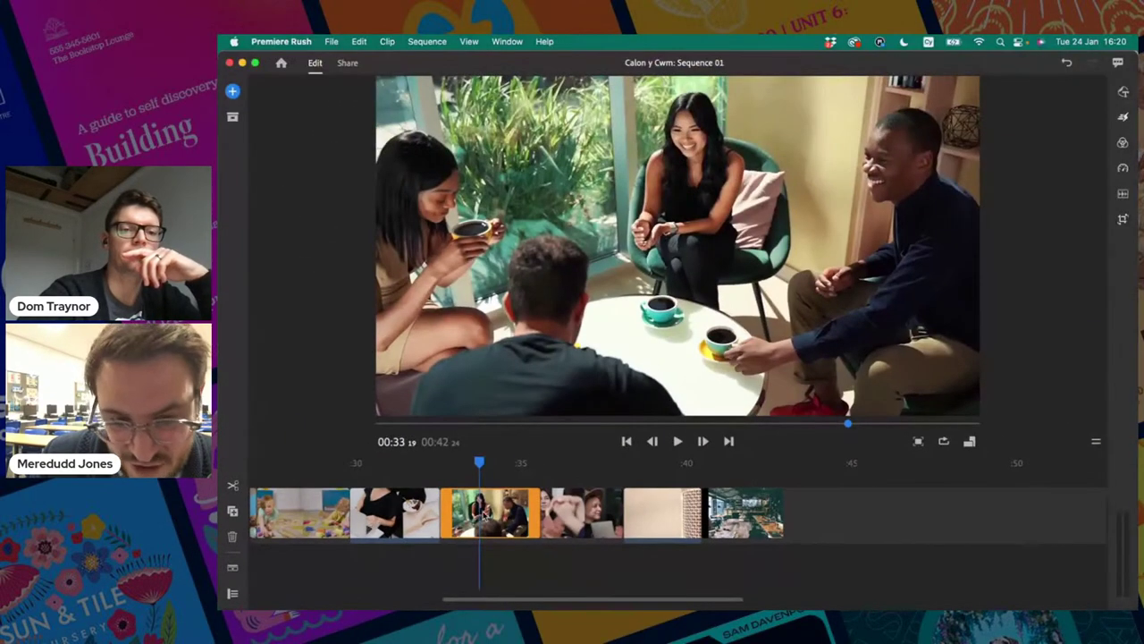
left_click_drag(490, 514, 388, 518)
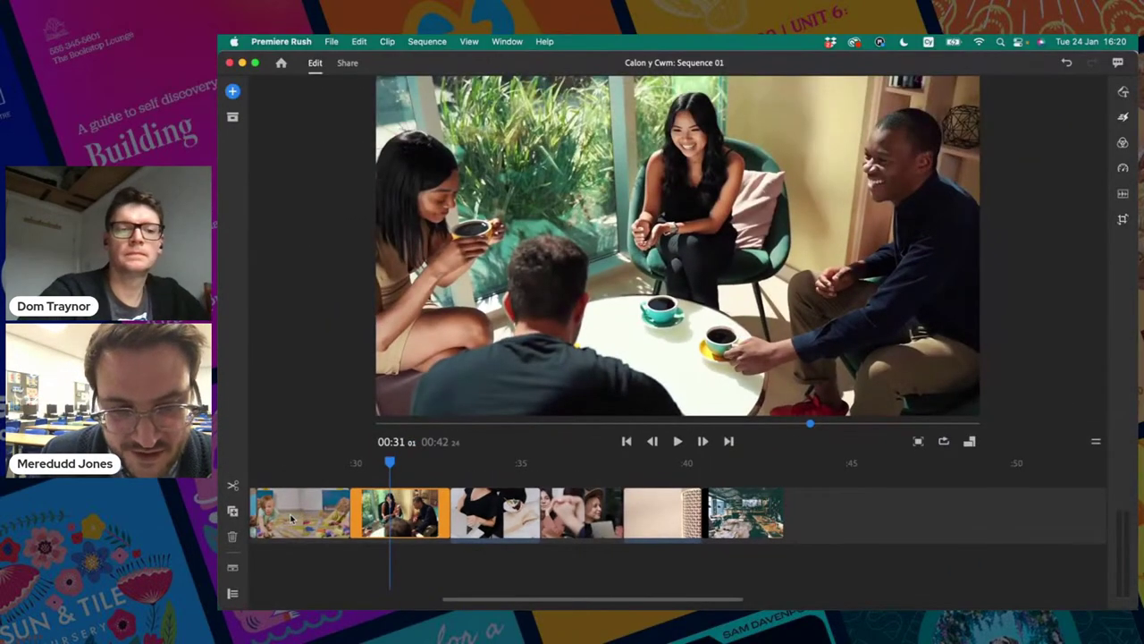
scroll(294, 517, "up", 3)
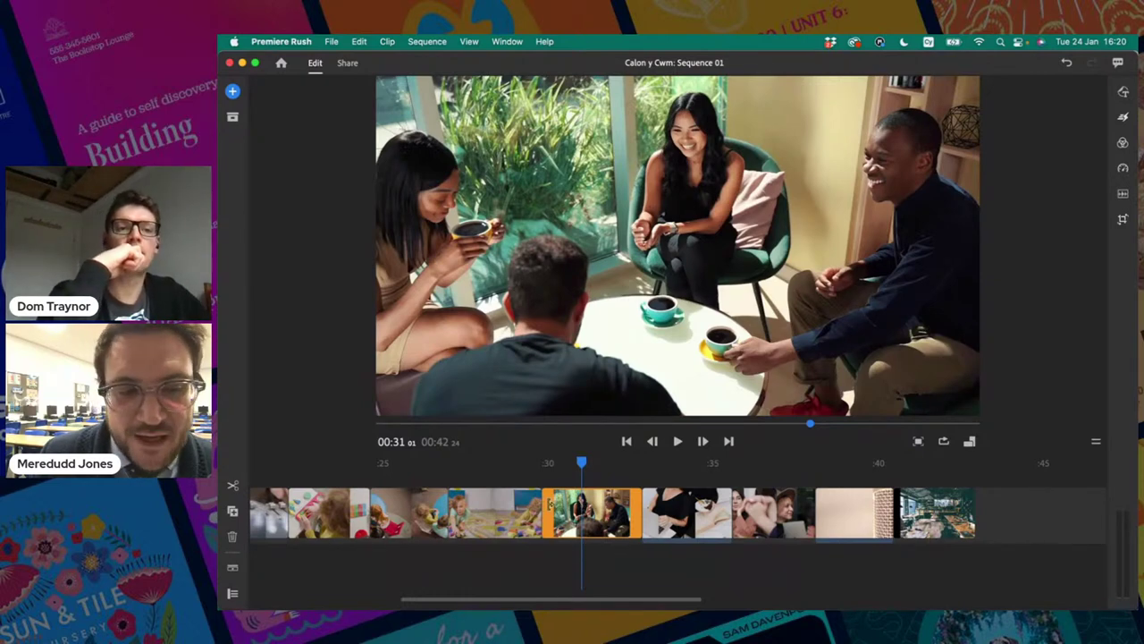
Step: Turn on the Pan and Zoom effect for the café interior image at the end of the sequence
scroll(561, 514, "right", 10)
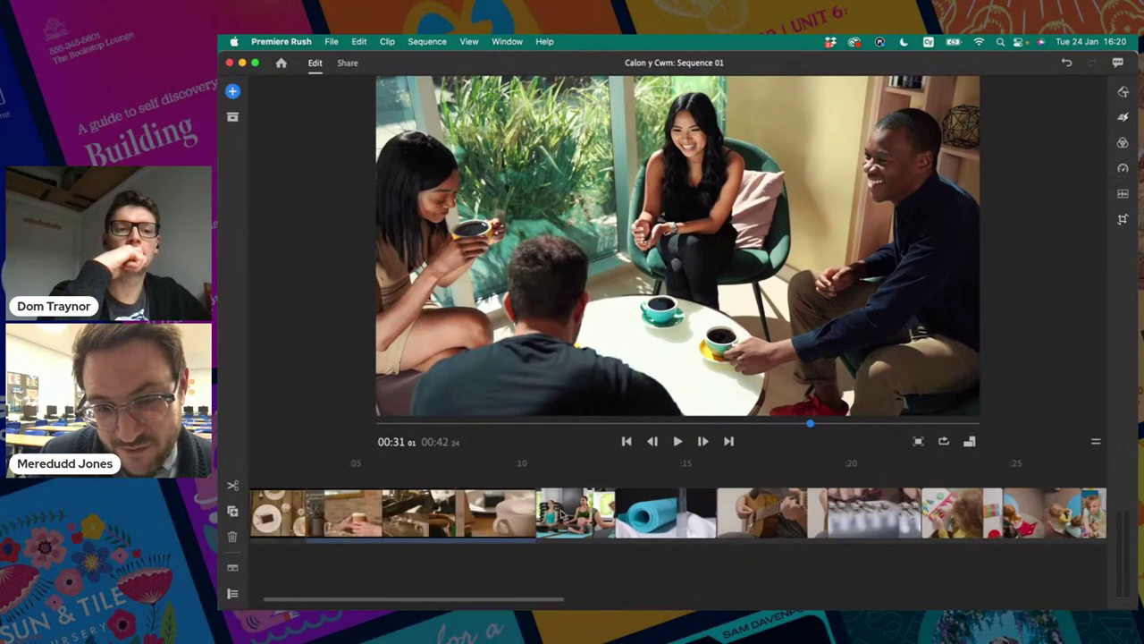
scroll(561, 514, "left", 12)
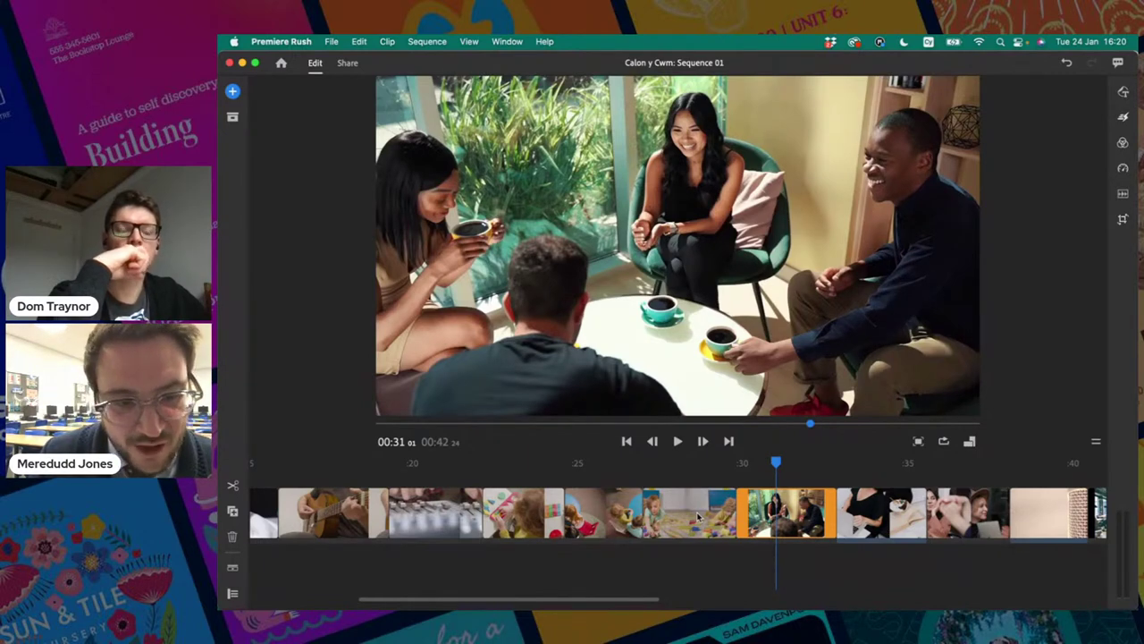
scroll(699, 517, "right", 5)
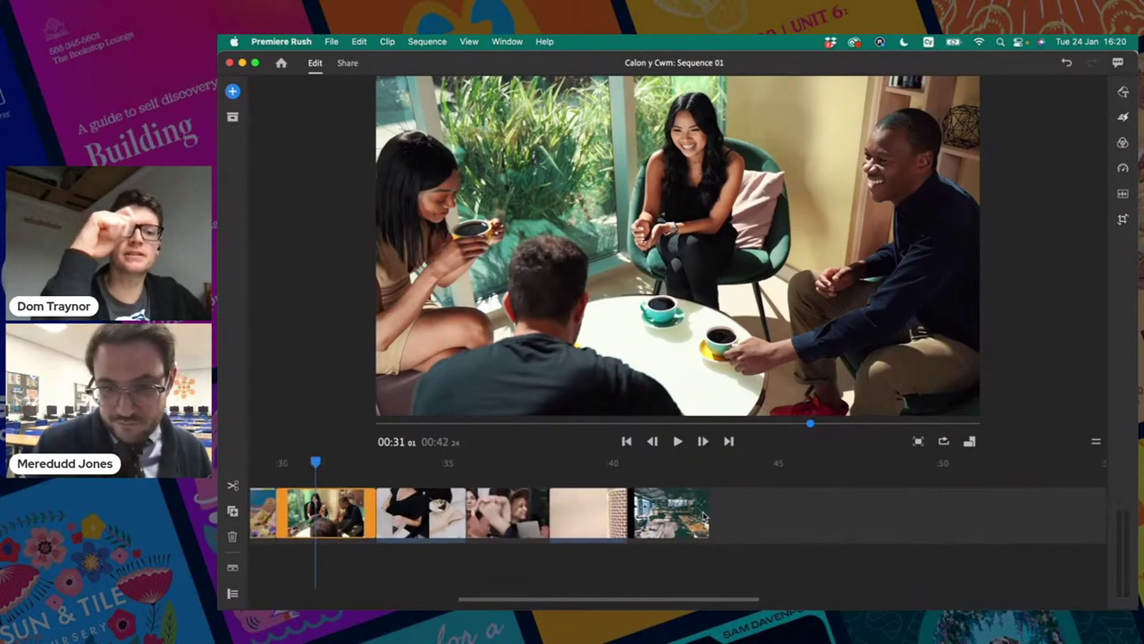
scroll(703, 515, "down", 5)
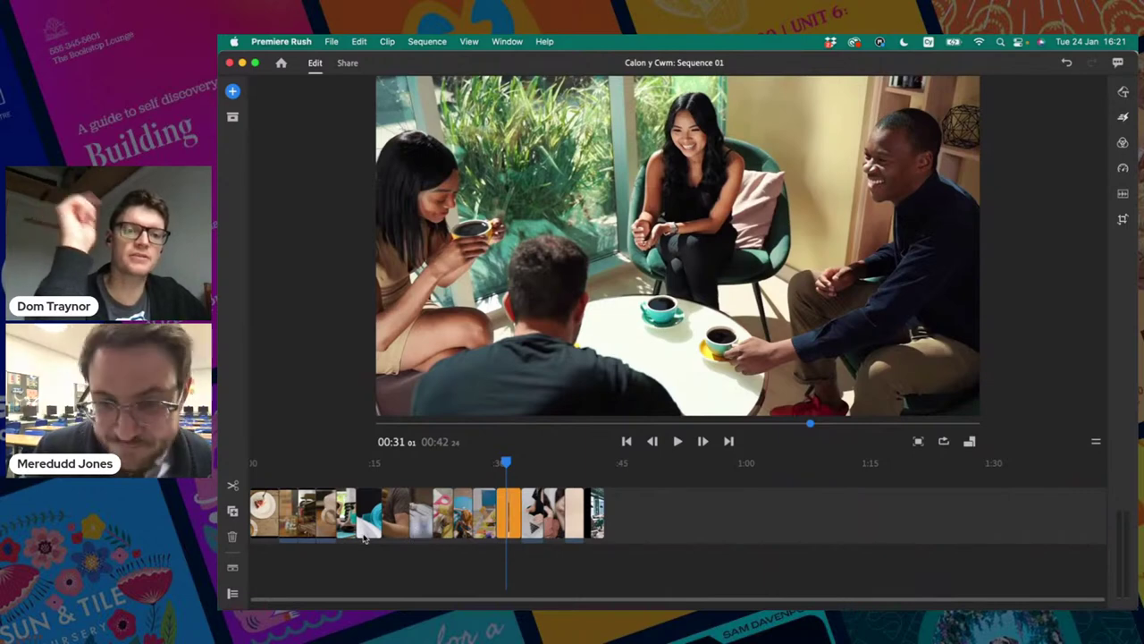
scroll(367, 533, "up", 5)
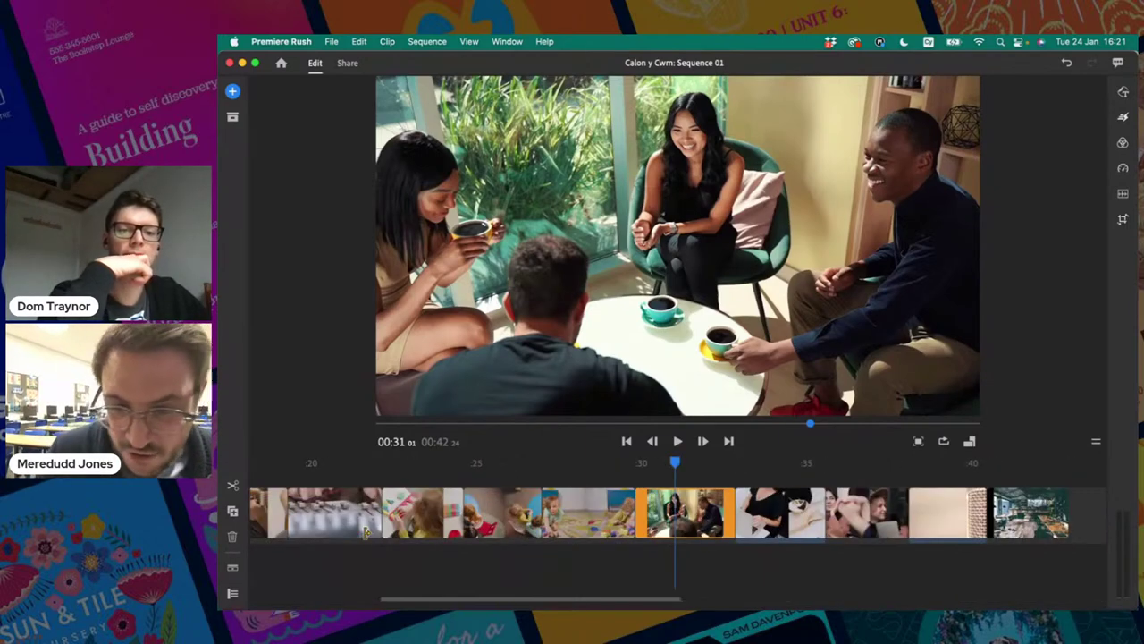
left_click(1028, 515)
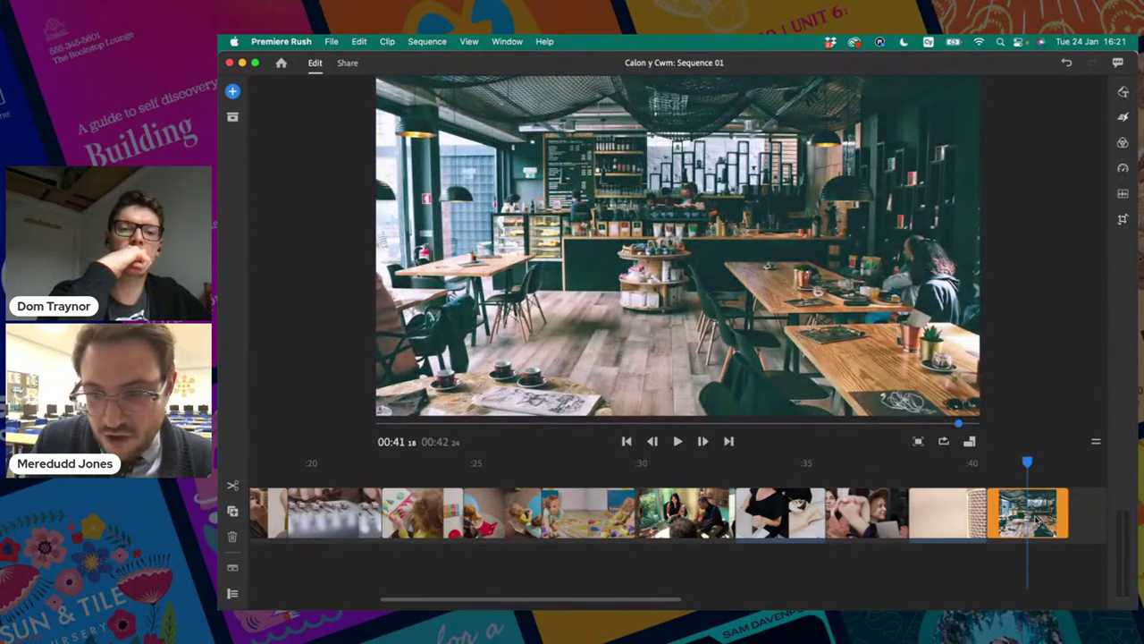
scroll(1008, 499, "right", 5)
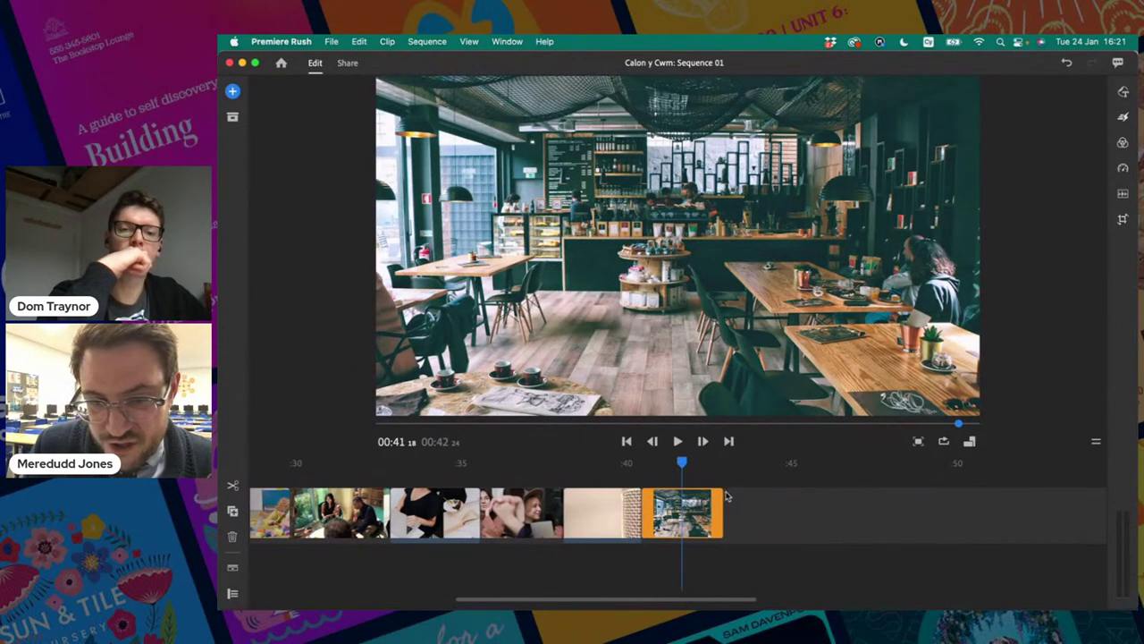
mouse_move(683, 466)
left_mouse_down()
mouse_move(654, 468)
mouse_move(702, 476)
mouse_move(688, 483)
left_mouse_up()
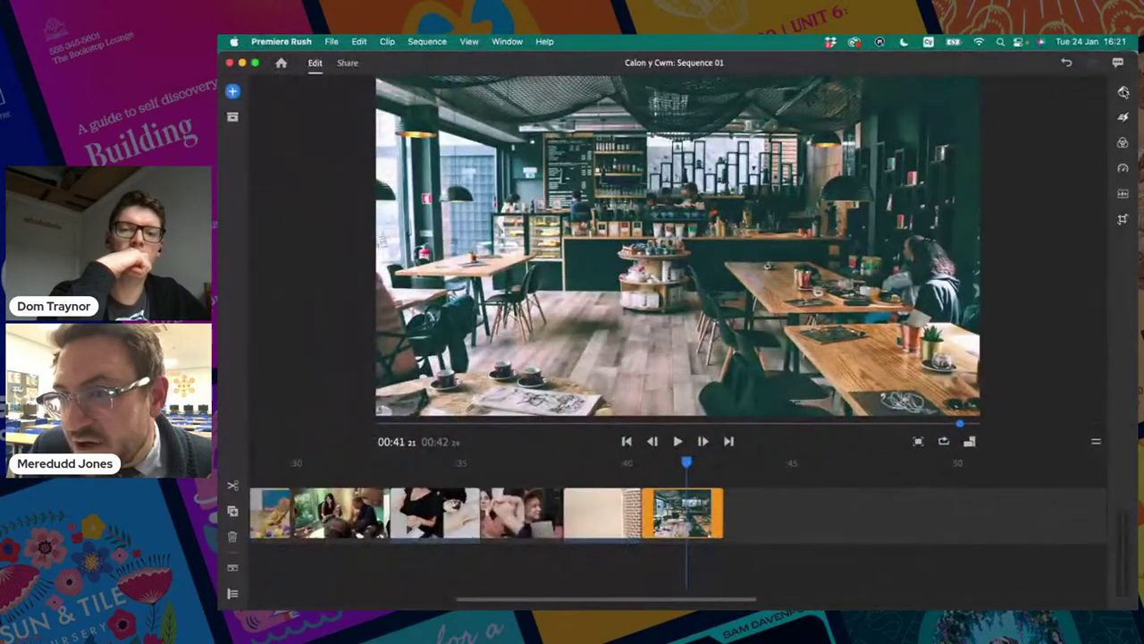
left_click(1123, 118)
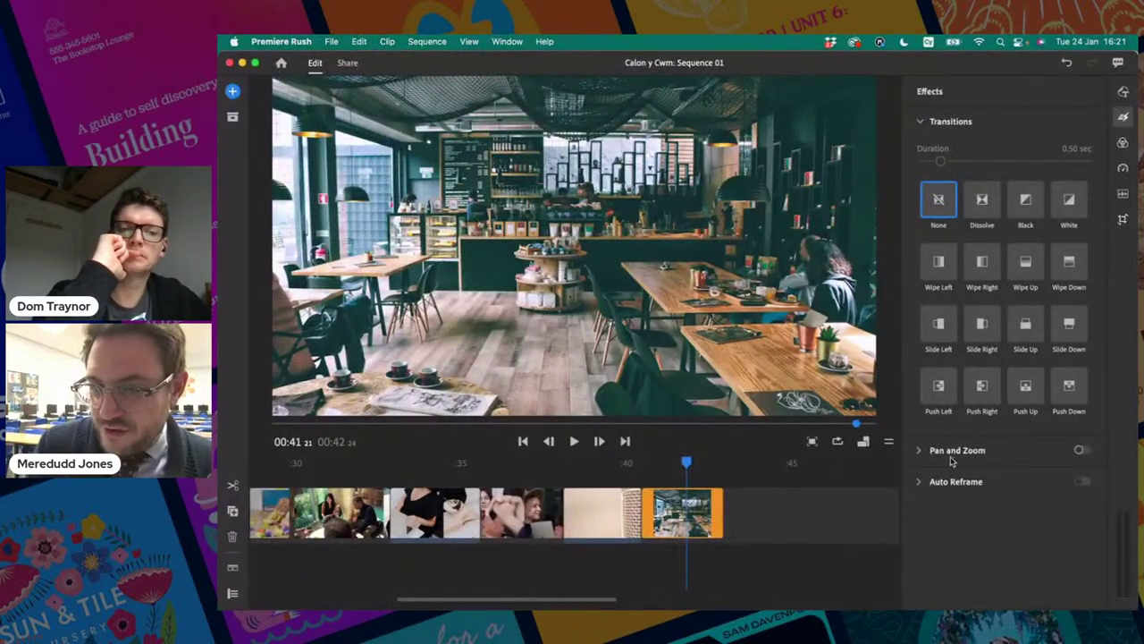
left_click(1080, 450)
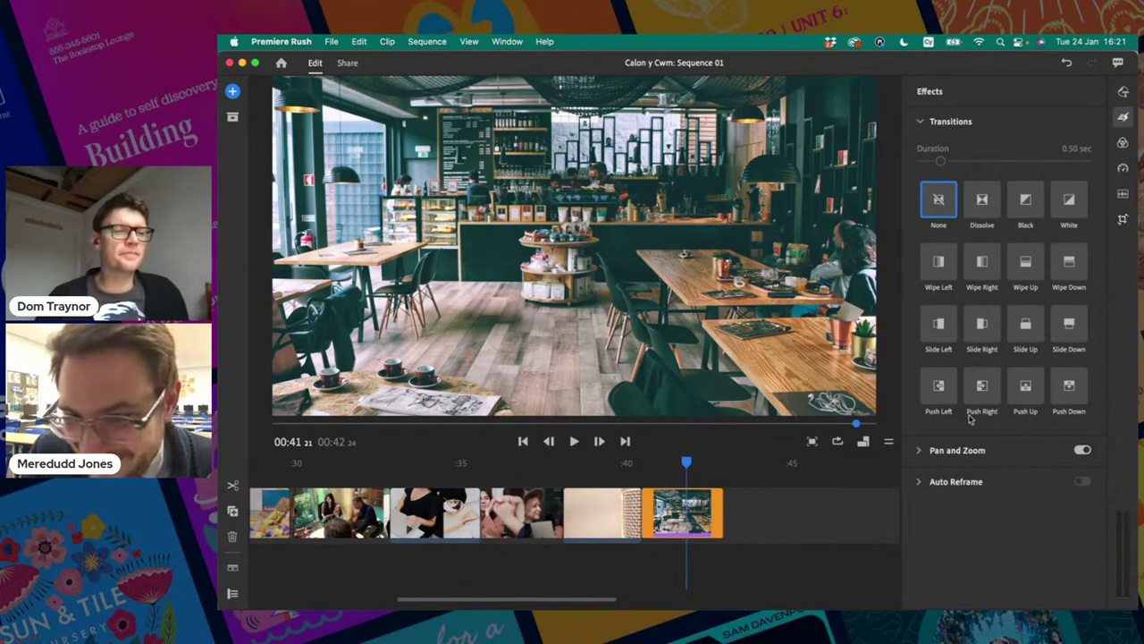
Step: Shrink the Pan and Zoom start frame to about half the image's width and position it over the café counter
left_click(925, 451)
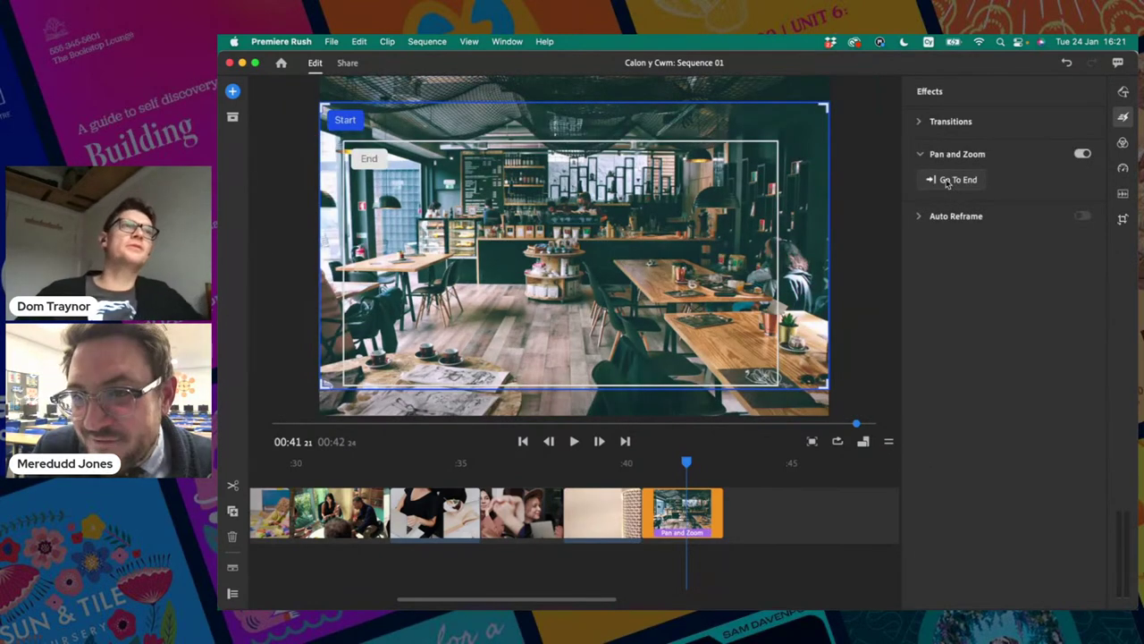
left_click(922, 155)
left_click(921, 156)
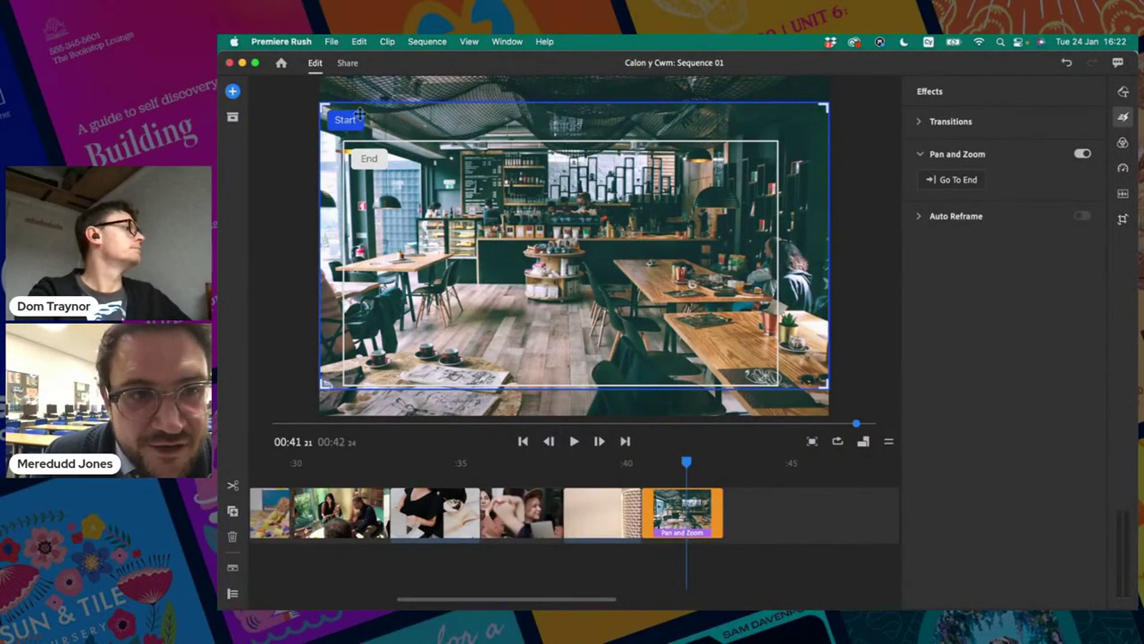
left_click_drag(358, 112, 594, 245)
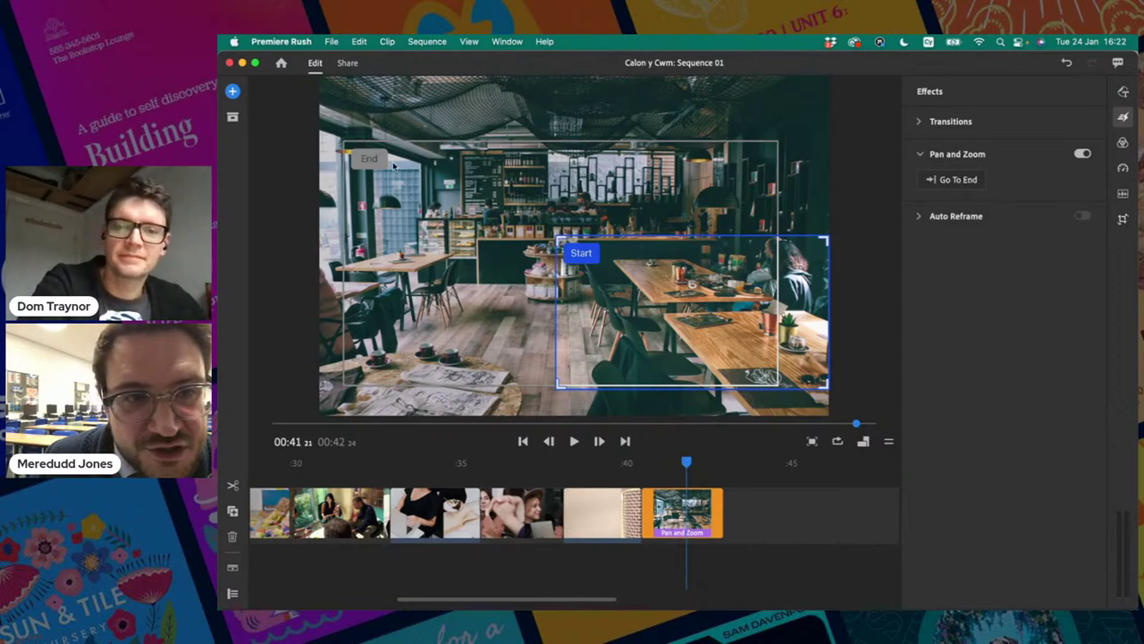
left_click_drag(734, 300, 610, 213)
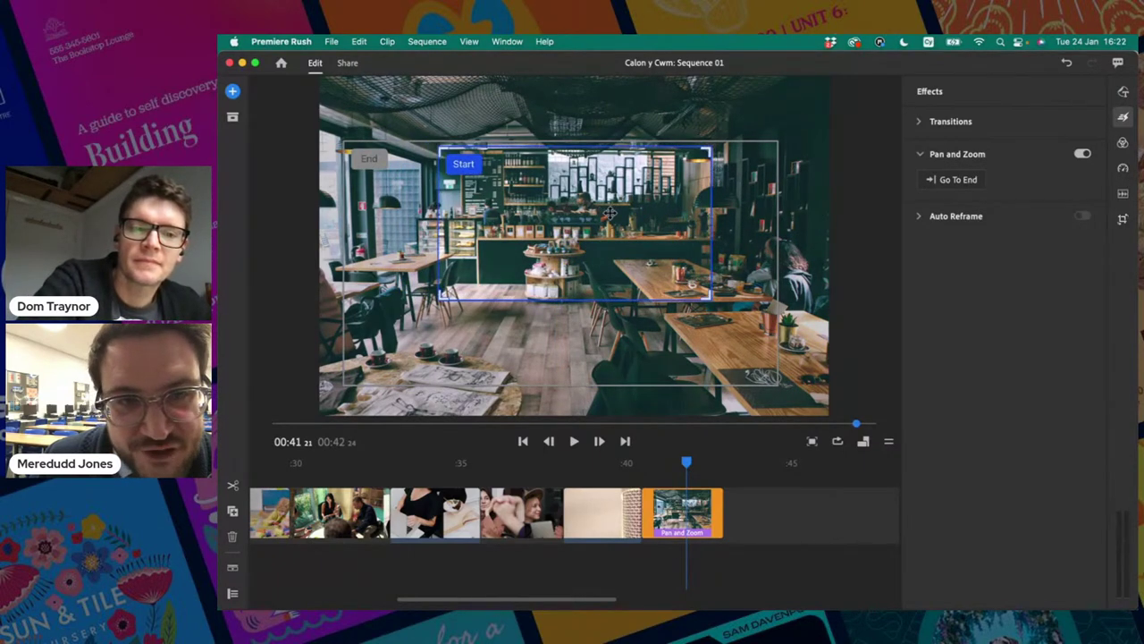
Step: Enlarge the Pan and Zoom end frame to span the full width of the café image
left_click(364, 161)
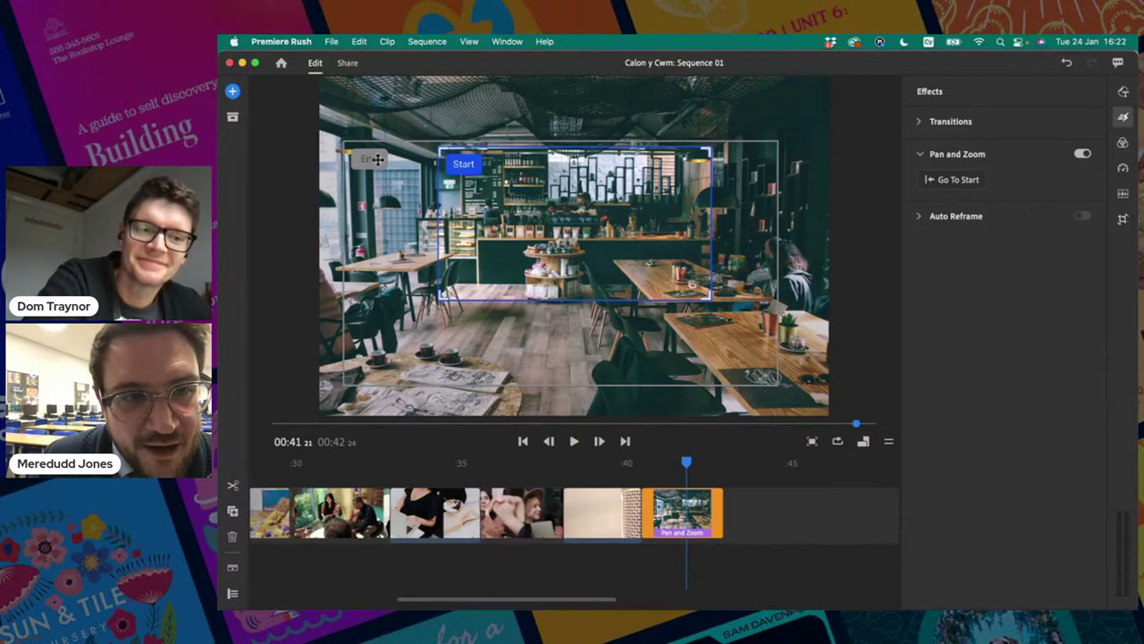
left_click(366, 159)
left_click_drag(347, 145, 315, 109)
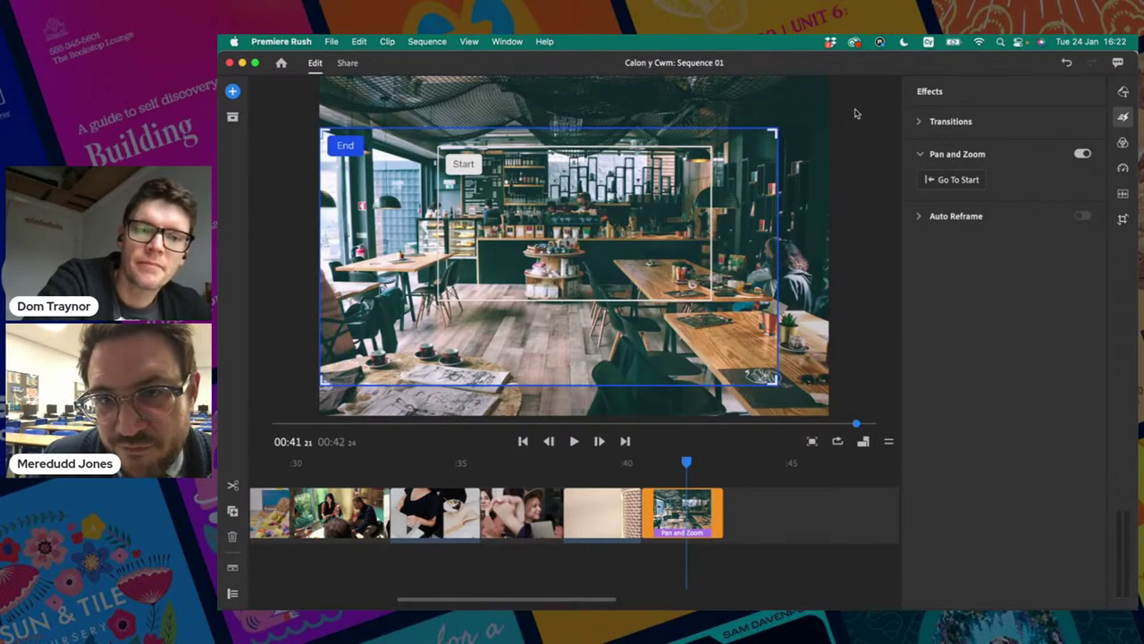
left_click_drag(779, 134, 827, 100)
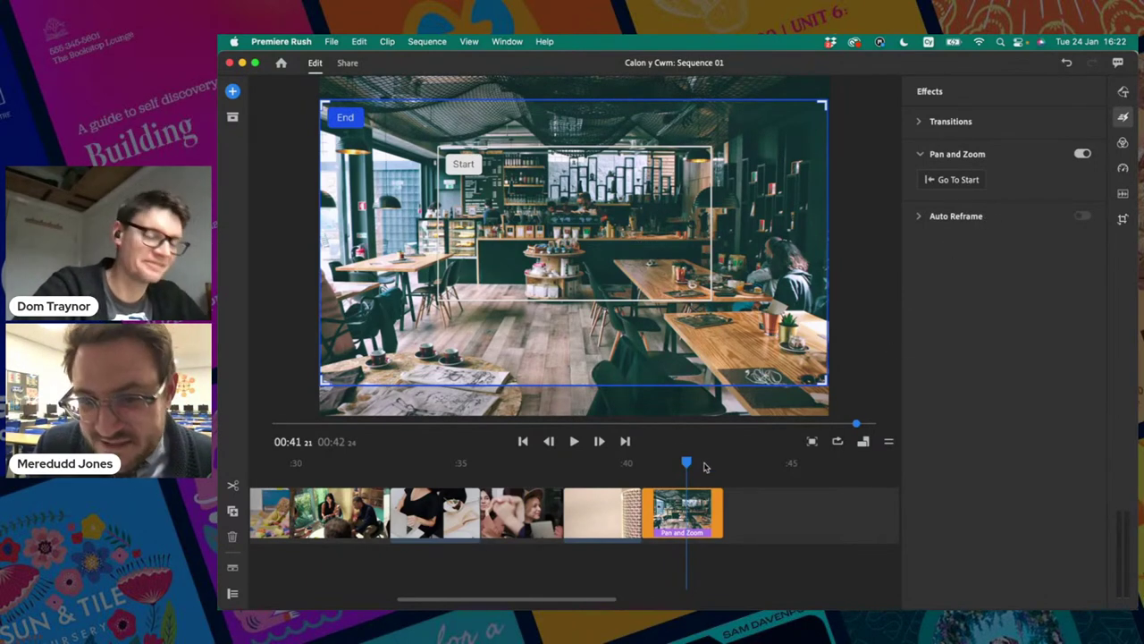
Step: Play the sequence from the microphone clip to its end to preview the café image's pan and zoom, then close the effects settings
left_click(601, 467)
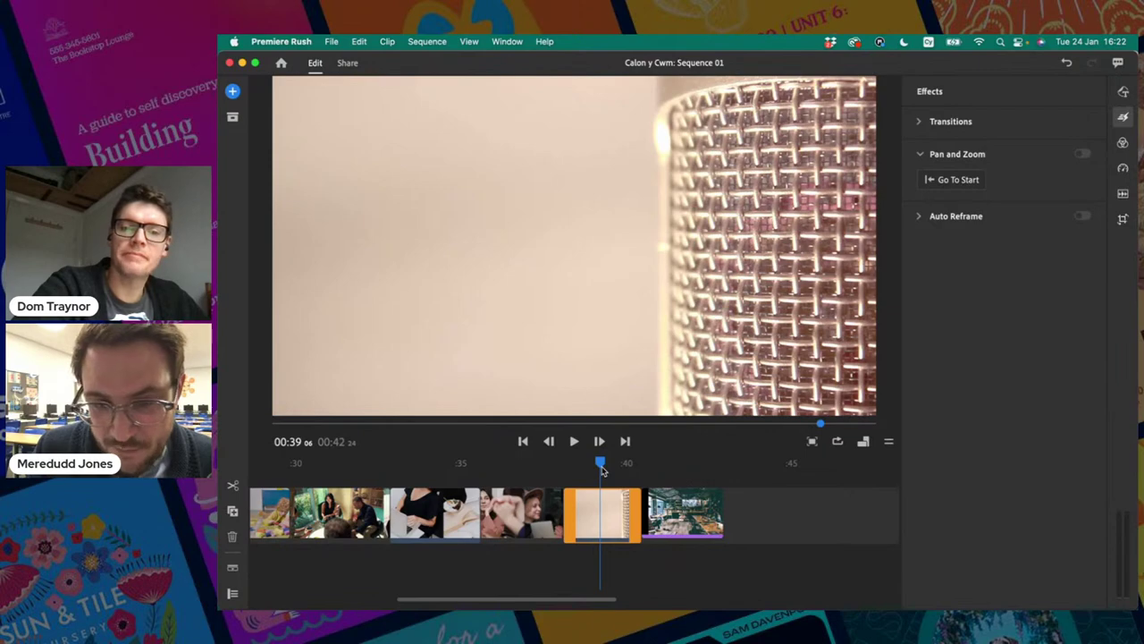
key("space")
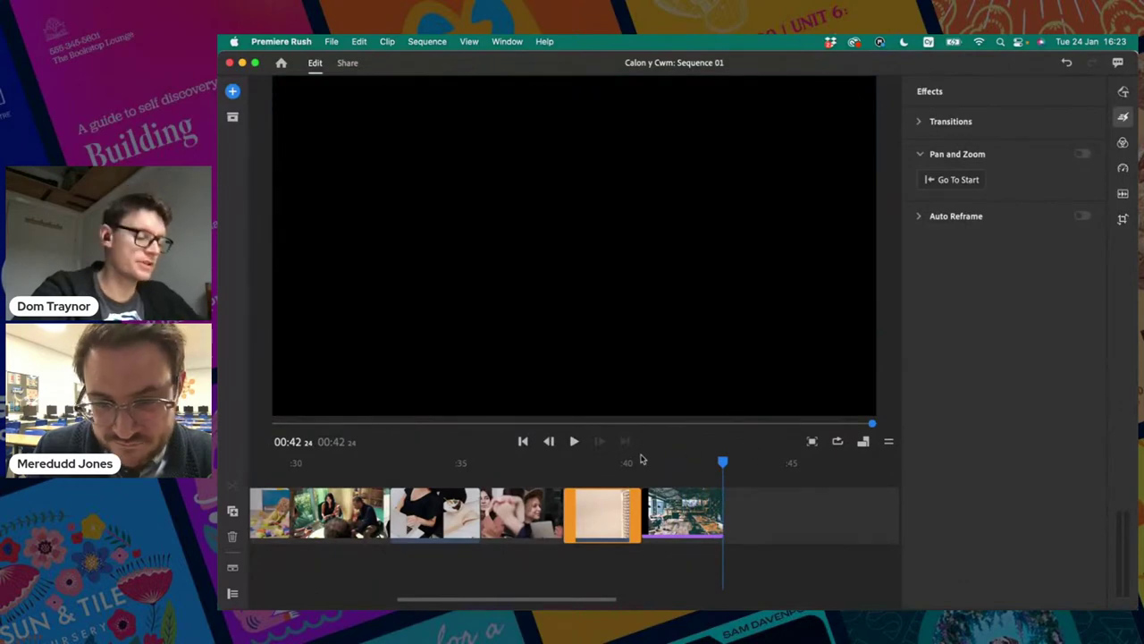
left_click(616, 464)
key("space")
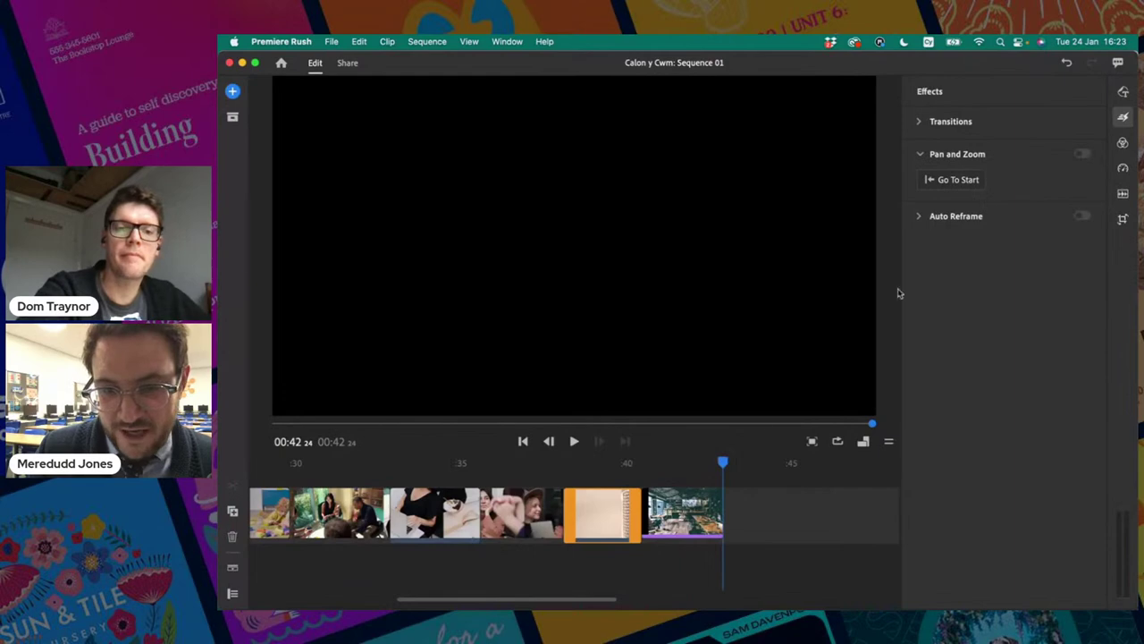
left_click(1126, 119)
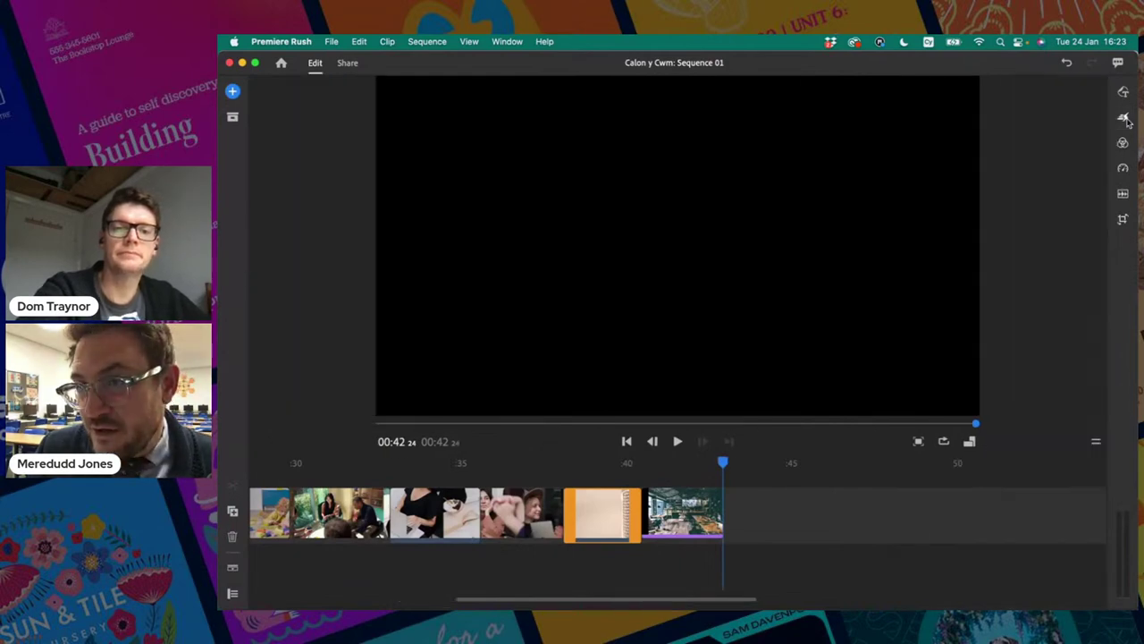
scroll(590, 507, "left", 15)
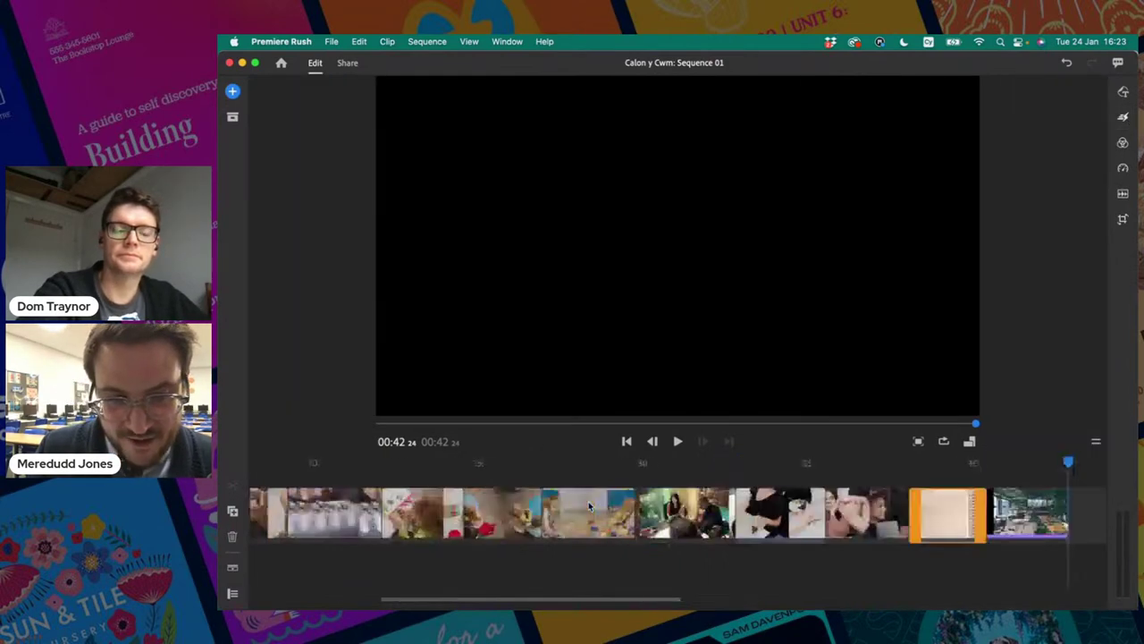
scroll(588, 505, "down", 5)
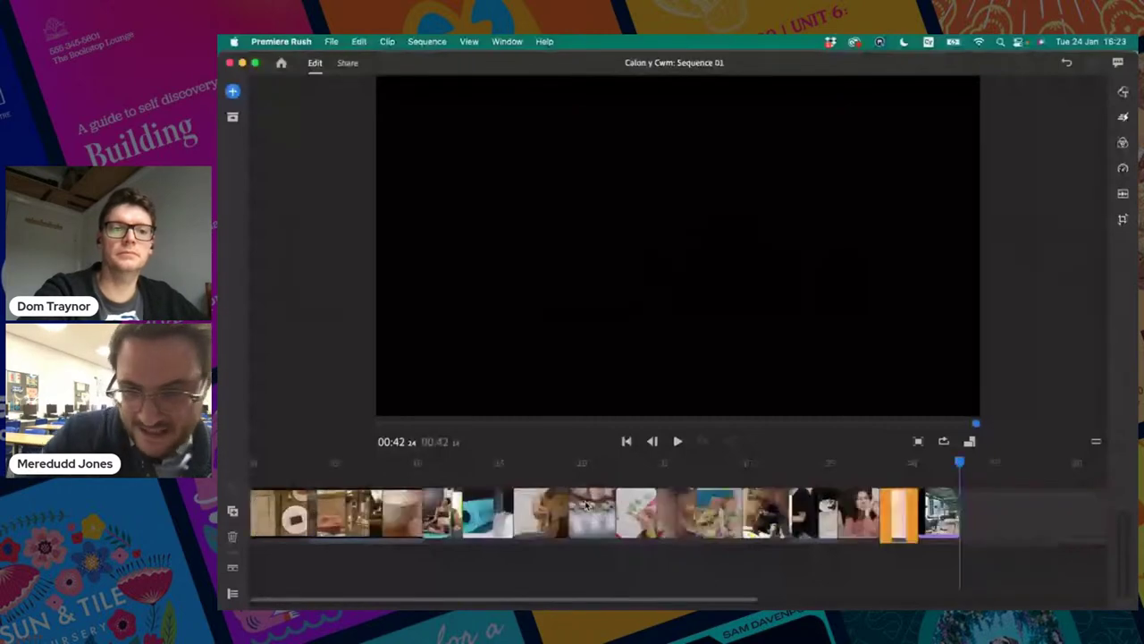
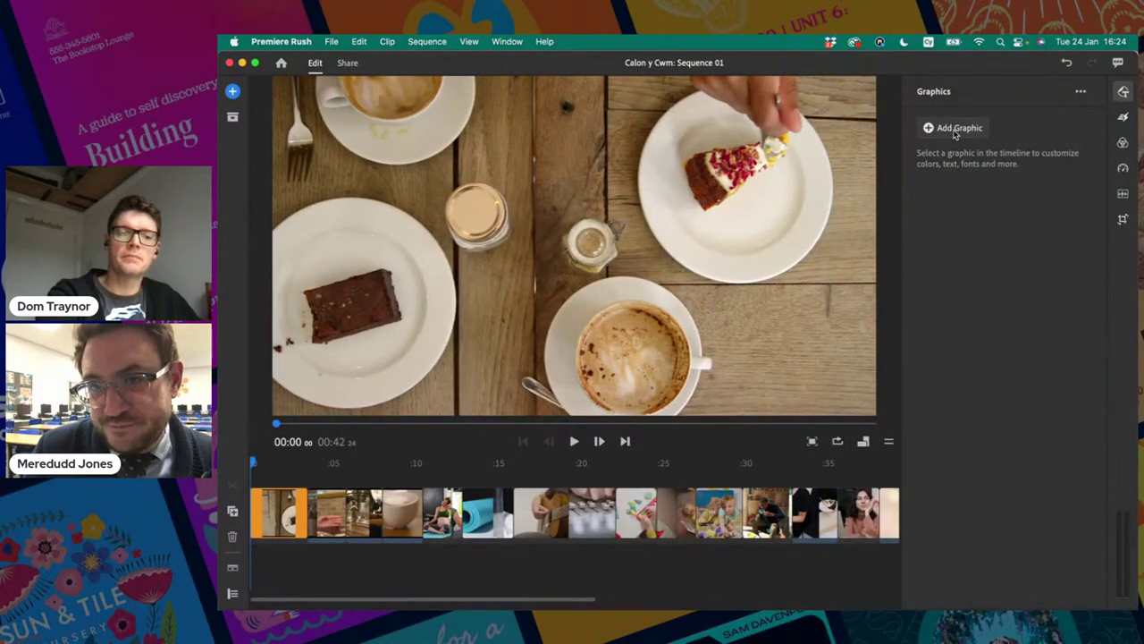
left_click(955, 130)
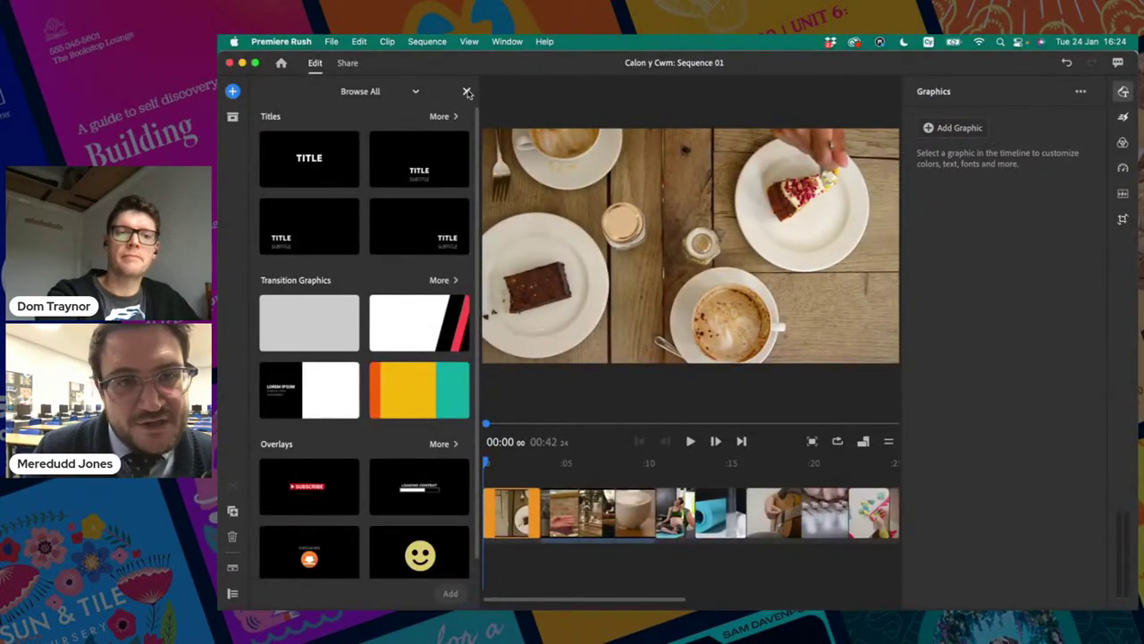
left_click(466, 93)
left_click(1124, 92)
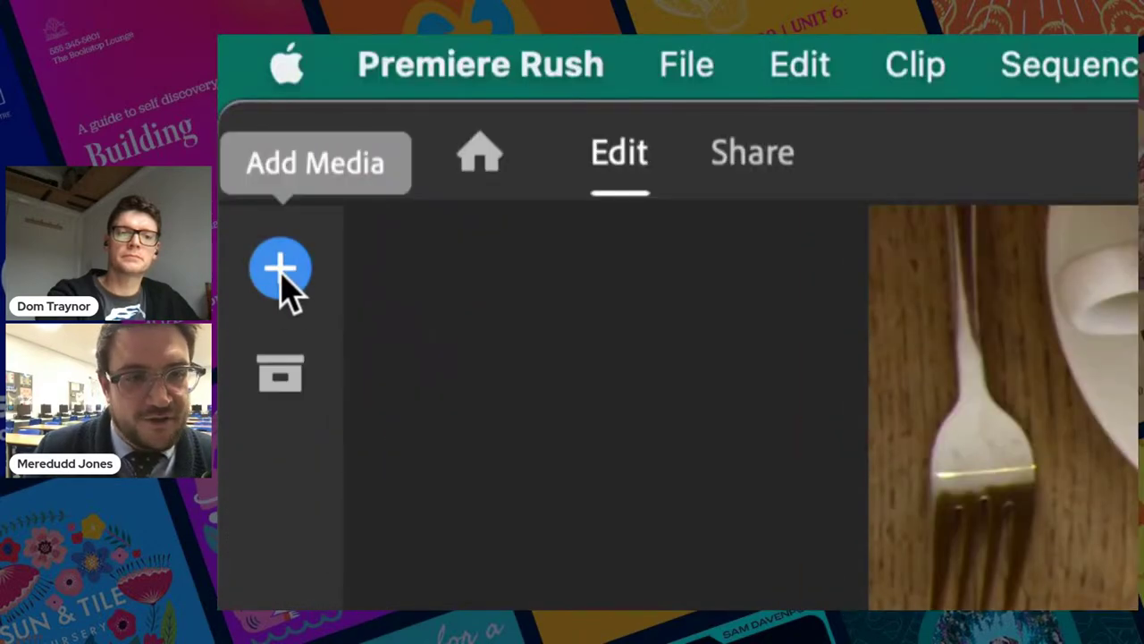
Step: Open the complete collection of Titles templates from the graphics that can be added as media
left_click(283, 271)
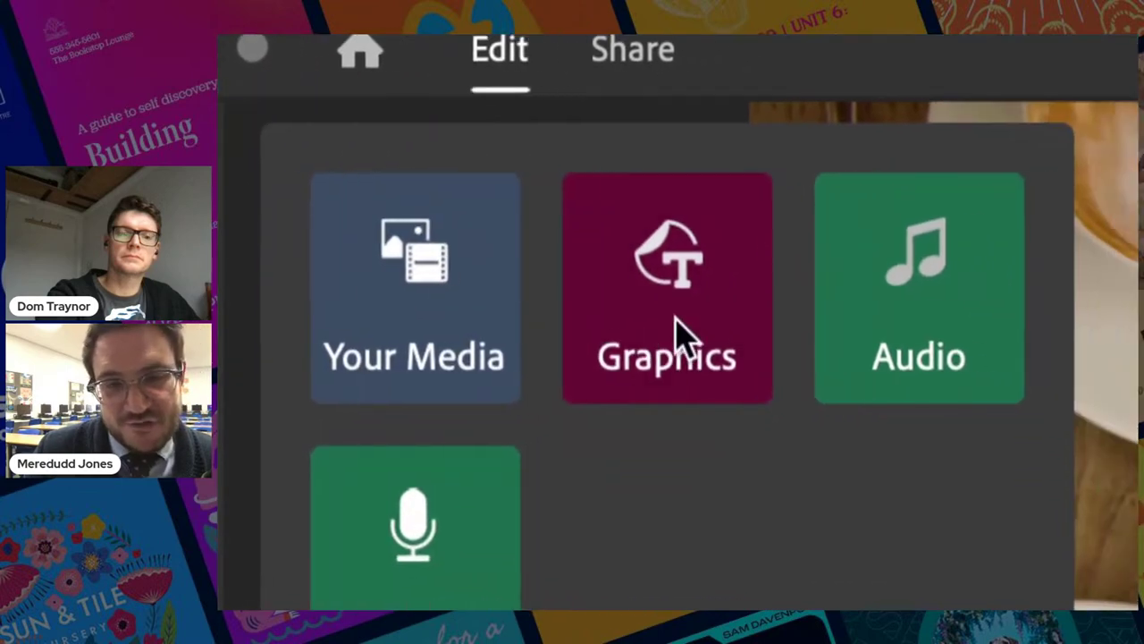
left_click(676, 335)
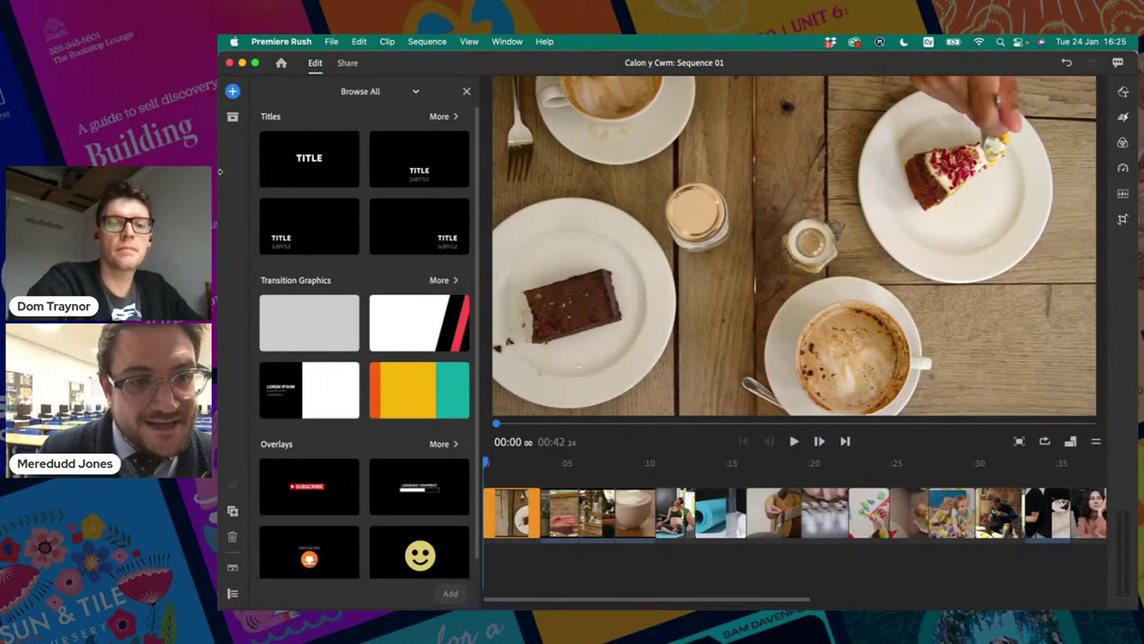
scroll(298, 240, "down", 1)
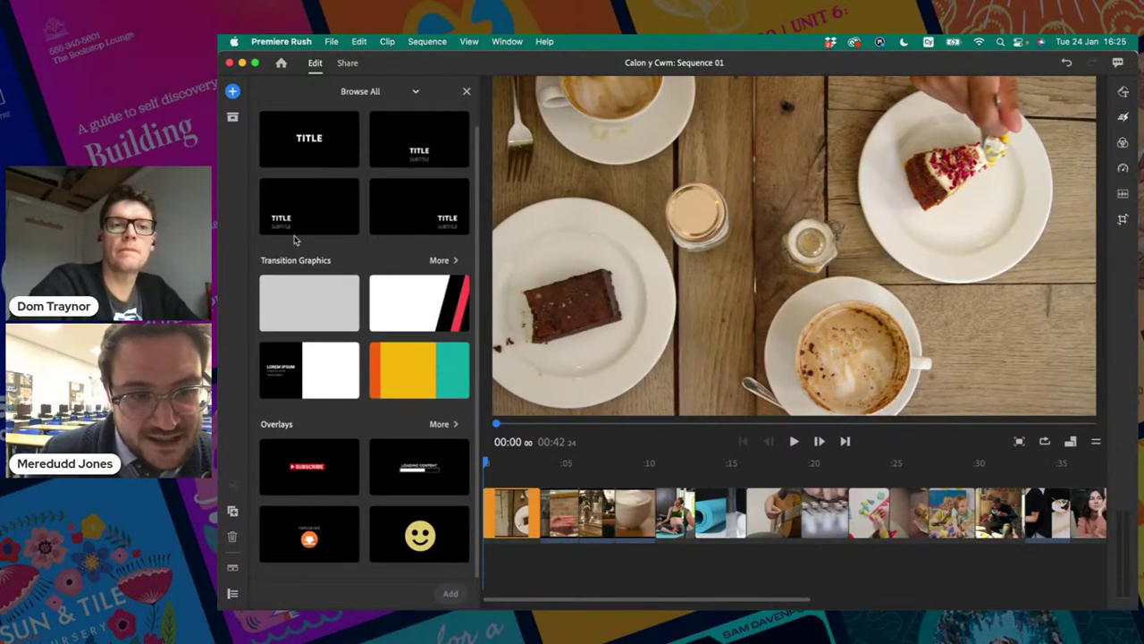
scroll(304, 268, "up", 1)
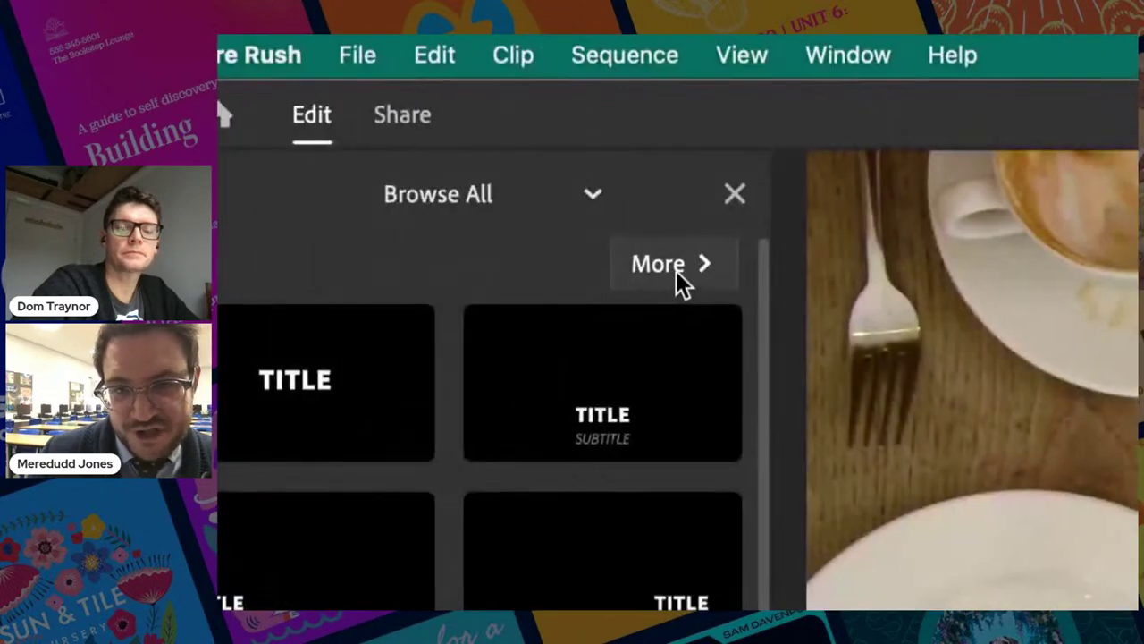
left_click(764, 53)
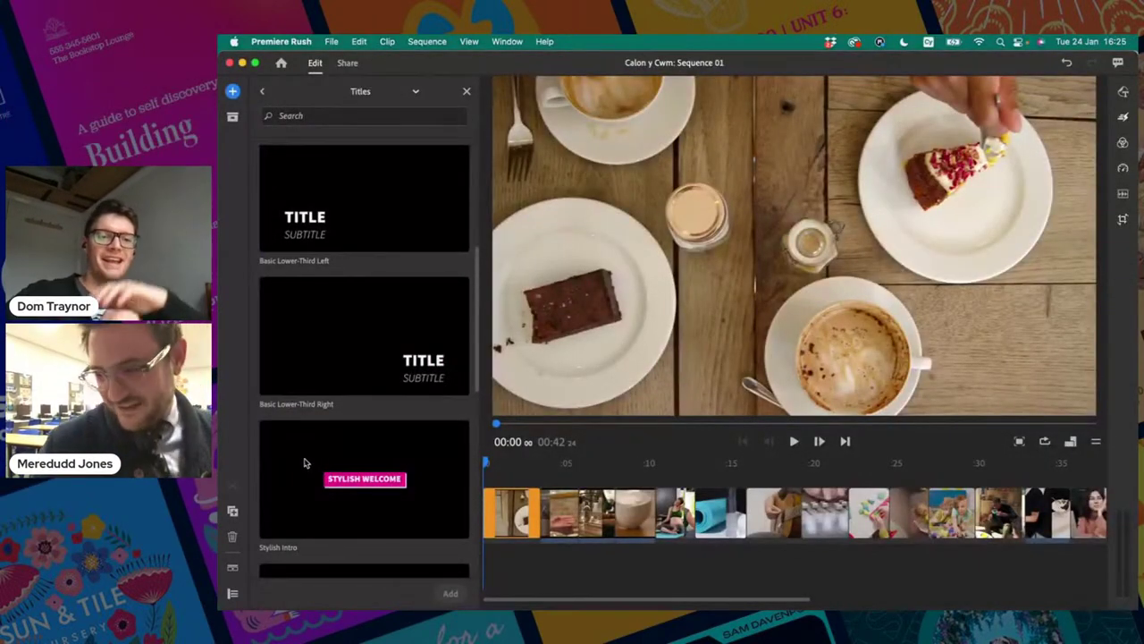
Step: Add the Stylish Intro title above the first clip at 00:00 and close the template browser
scroll(312, 459, "down", 2)
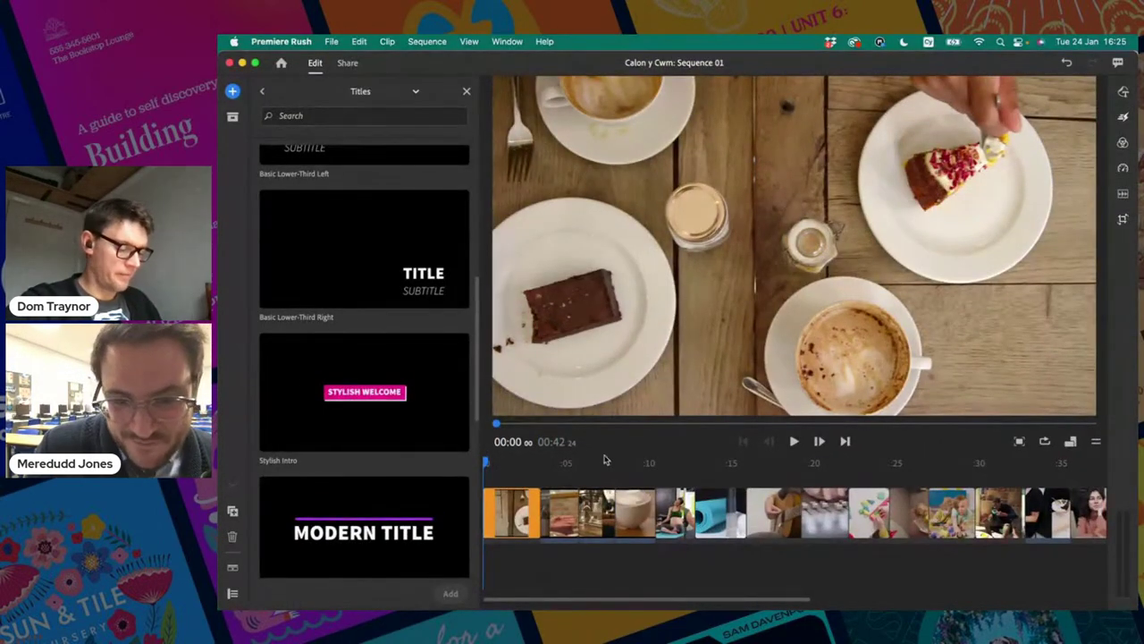
left_click_drag(536, 463, 452, 470)
left_click(429, 443)
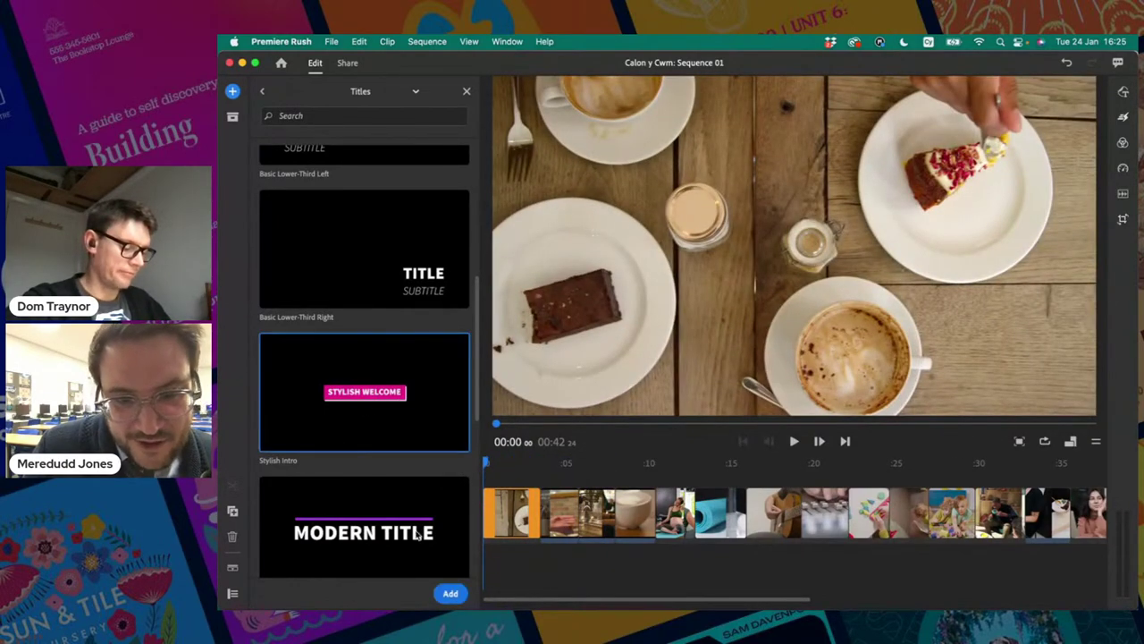
left_click(451, 593)
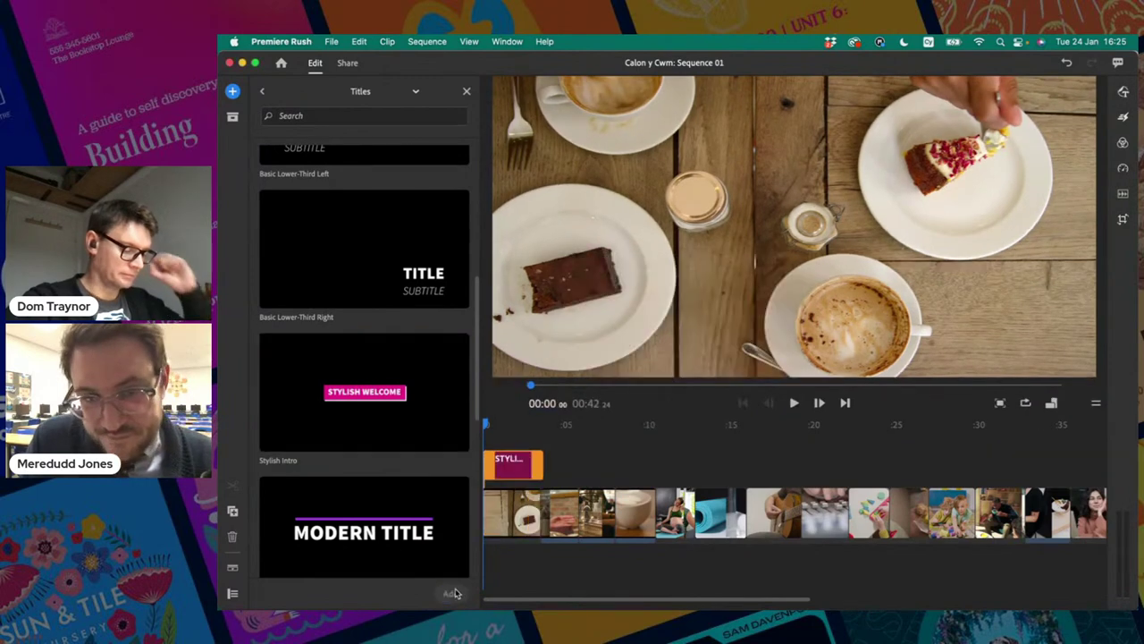
left_click(467, 92)
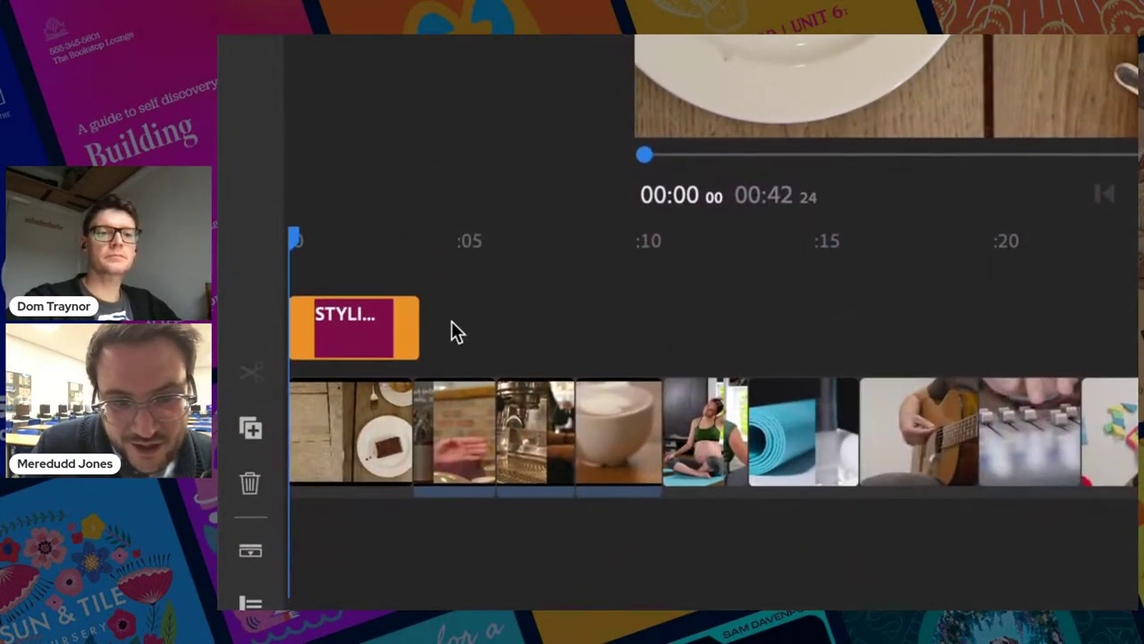
Step: Extend the Stylish Intro title to the end of the second clip and move the playhead to 00:02:22
left_click_drag(417, 322, 755, 332)
left_click_drag(672, 322, 400, 330)
mouse_move(482, 322)
left_mouse_down()
mouse_move(435, 319)
mouse_move(493, 320)
left_mouse_up()
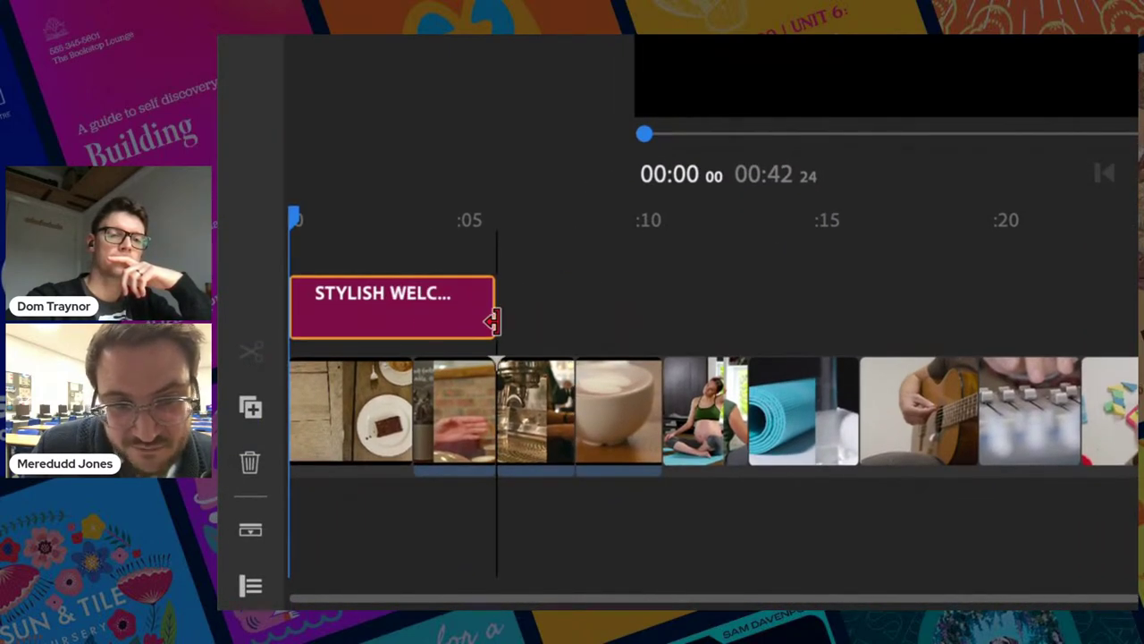
scroll(375, 328, "up", 2)
left_click(375, 328)
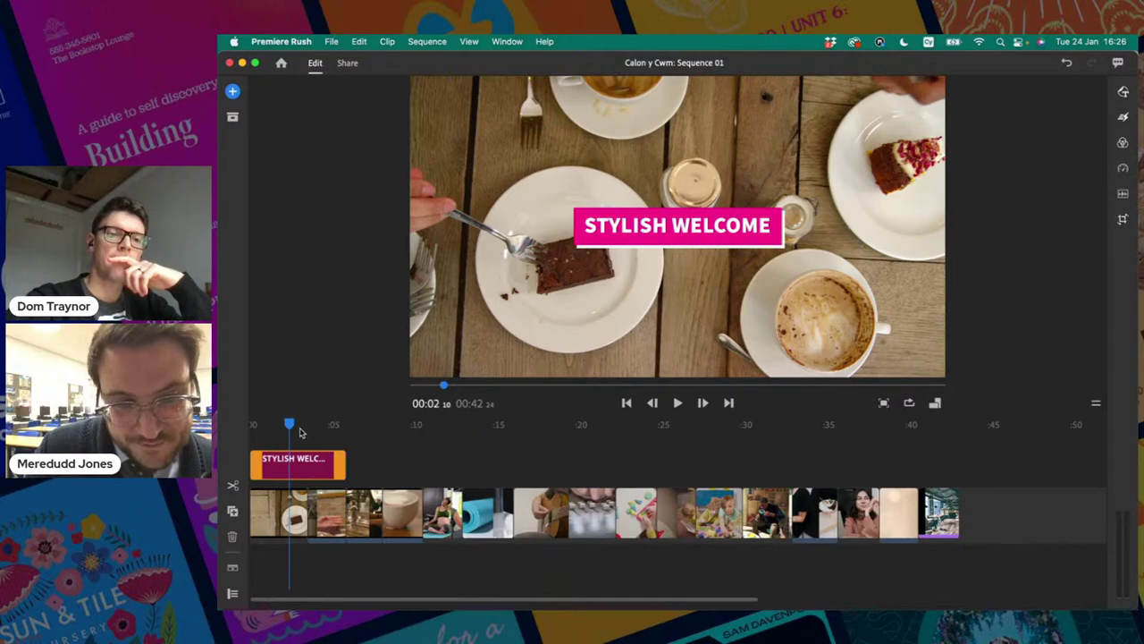
mouse_move(290, 428)
left_mouse_down()
mouse_move(268, 427)
mouse_move(358, 434)
mouse_move(255, 435)
mouse_move(339, 436)
mouse_move(297, 432)
left_mouse_up()
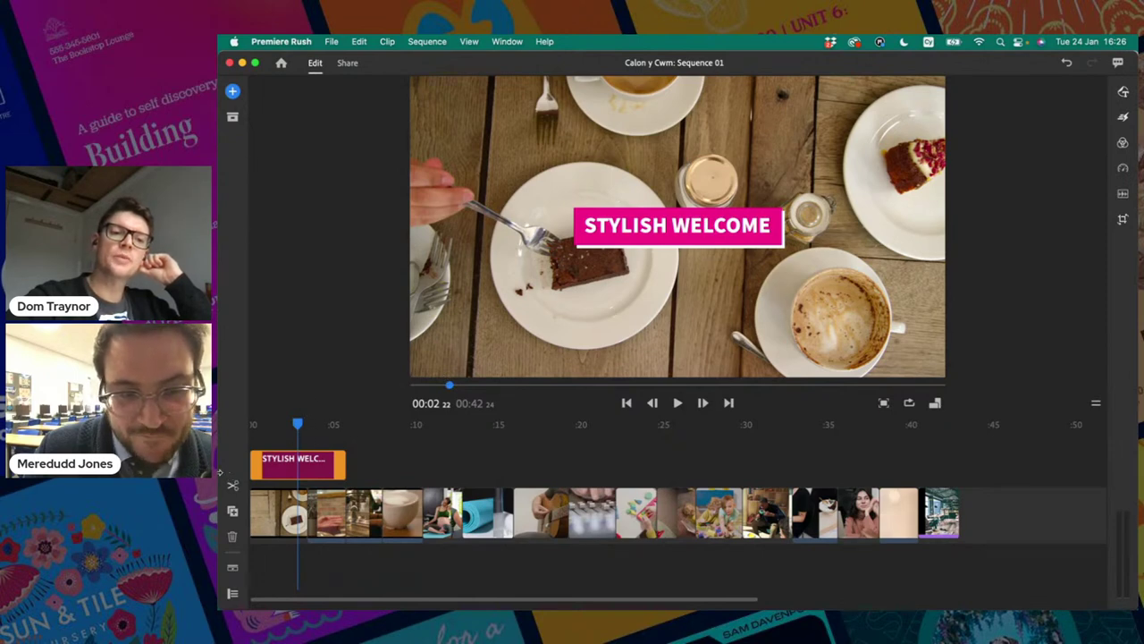
Step: Expand the audio tracks and show the track controls beside the timeline, then hide the controls again
left_click(232, 568)
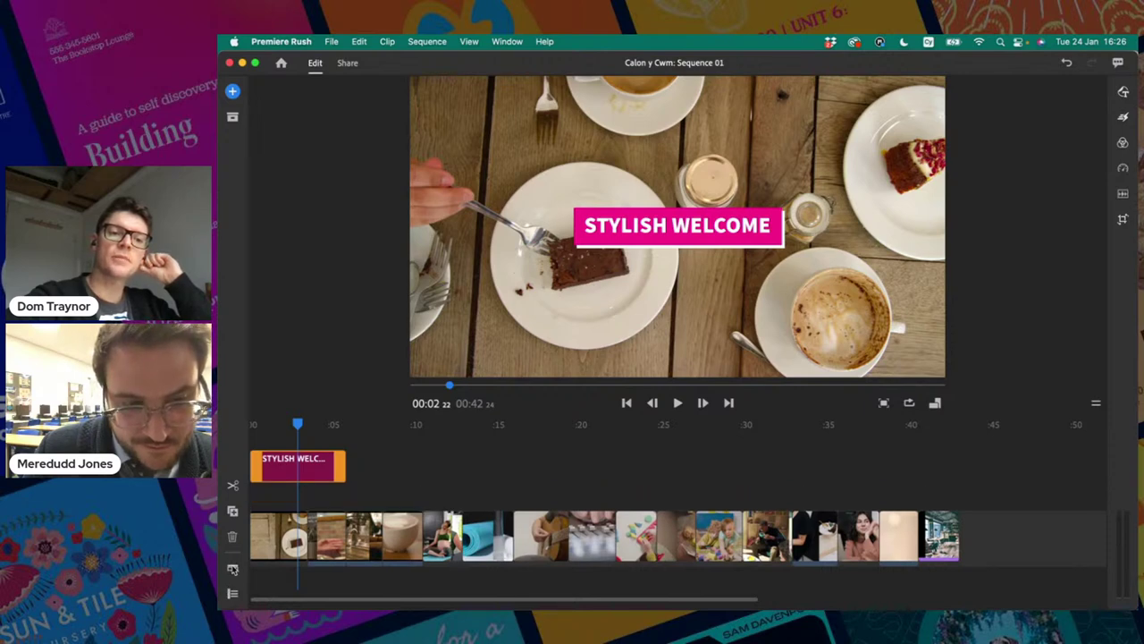
left_click(233, 593)
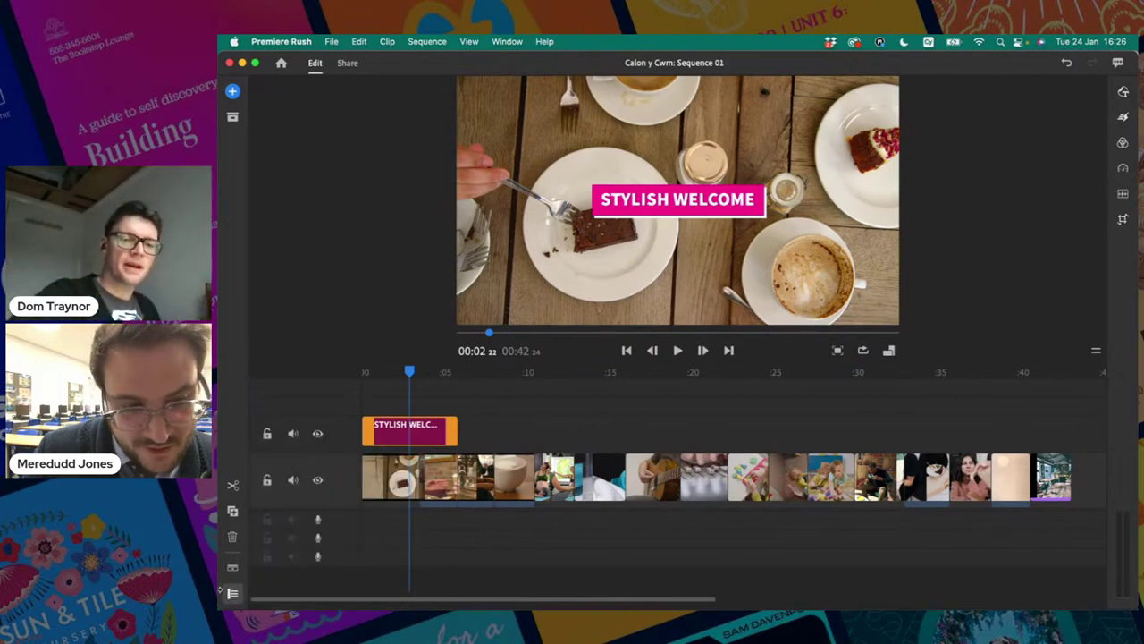
left_click(233, 596)
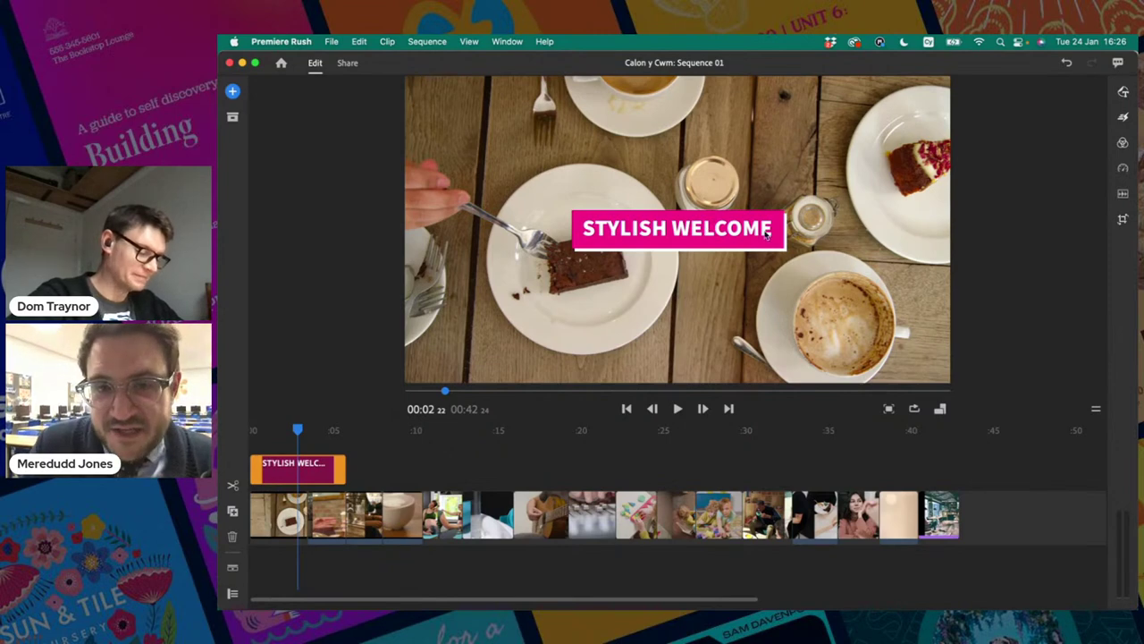
Step: Enlarge the STYLISH WELCOME title and reposition it in the upper-left corner of the video frame
left_click(725, 243)
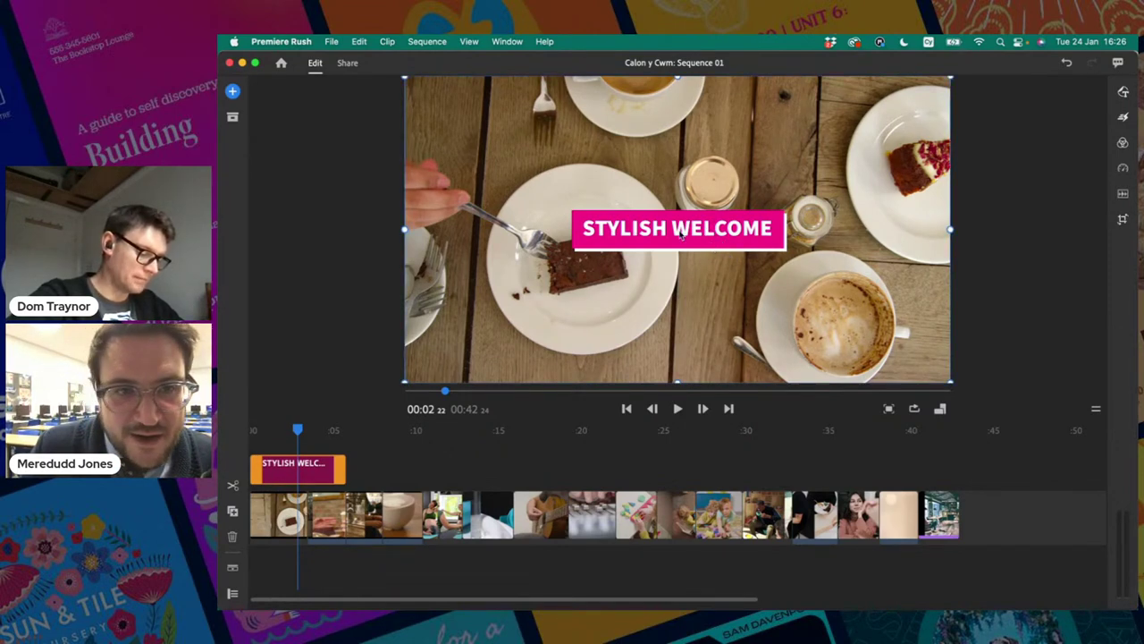
left_click_drag(570, 166, 546, 122)
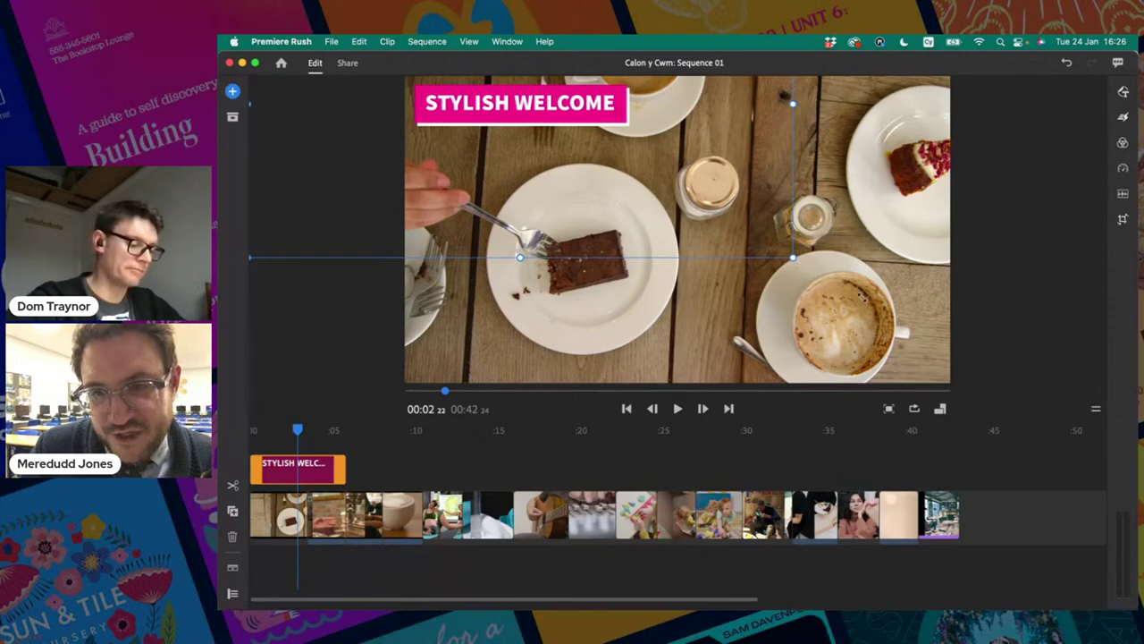
left_click_drag(792, 258, 888, 311)
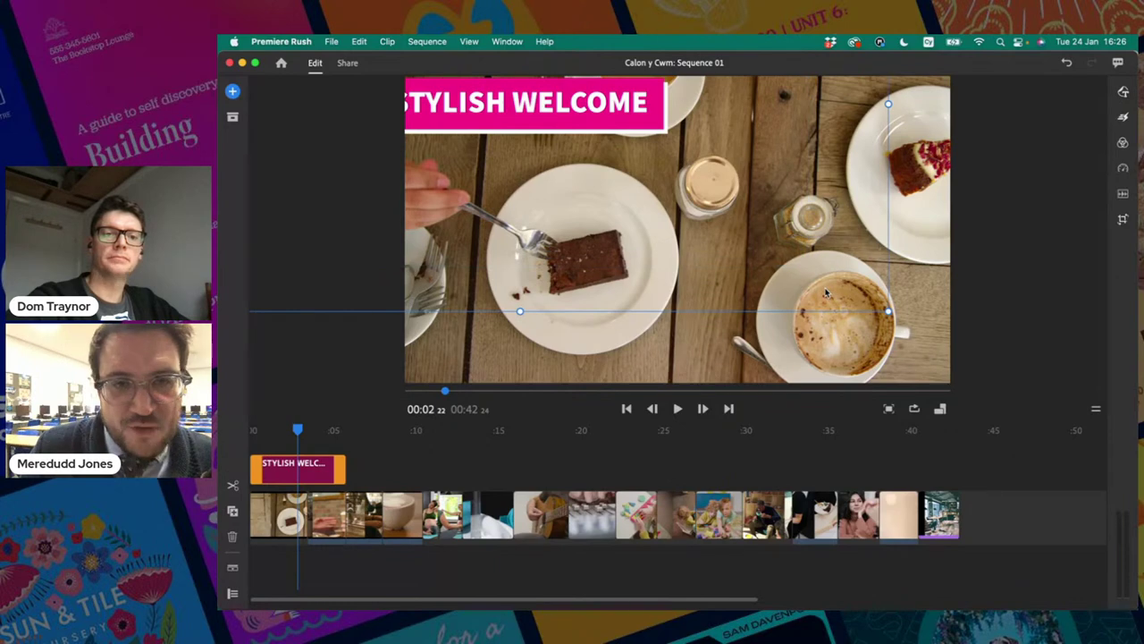
left_click_drag(498, 124, 579, 257)
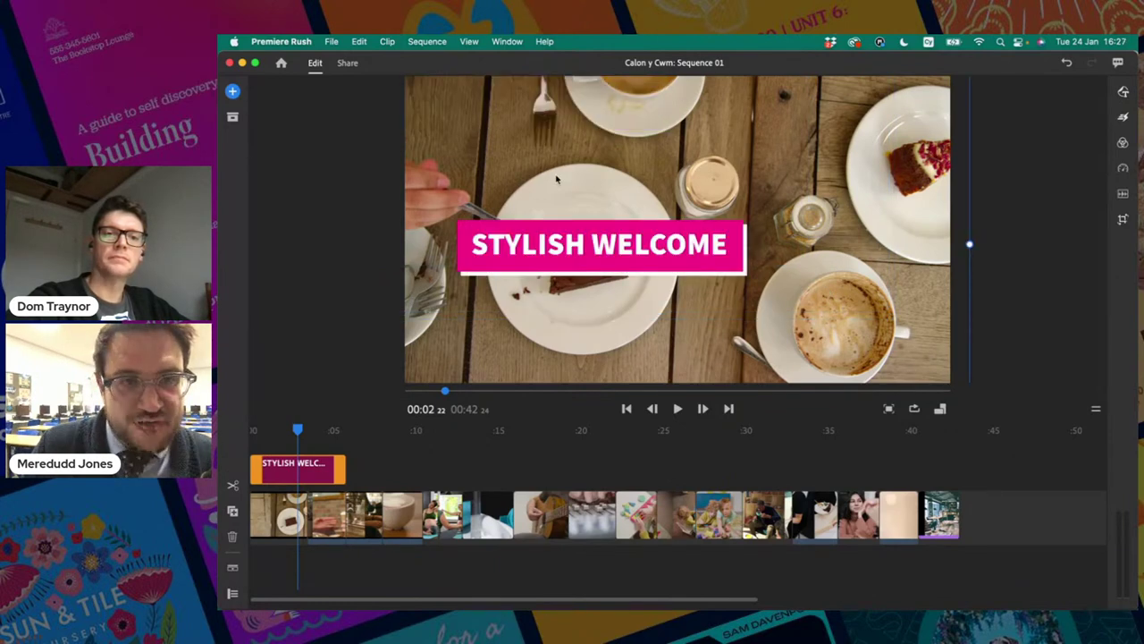
left_click_drag(556, 180, 533, 132)
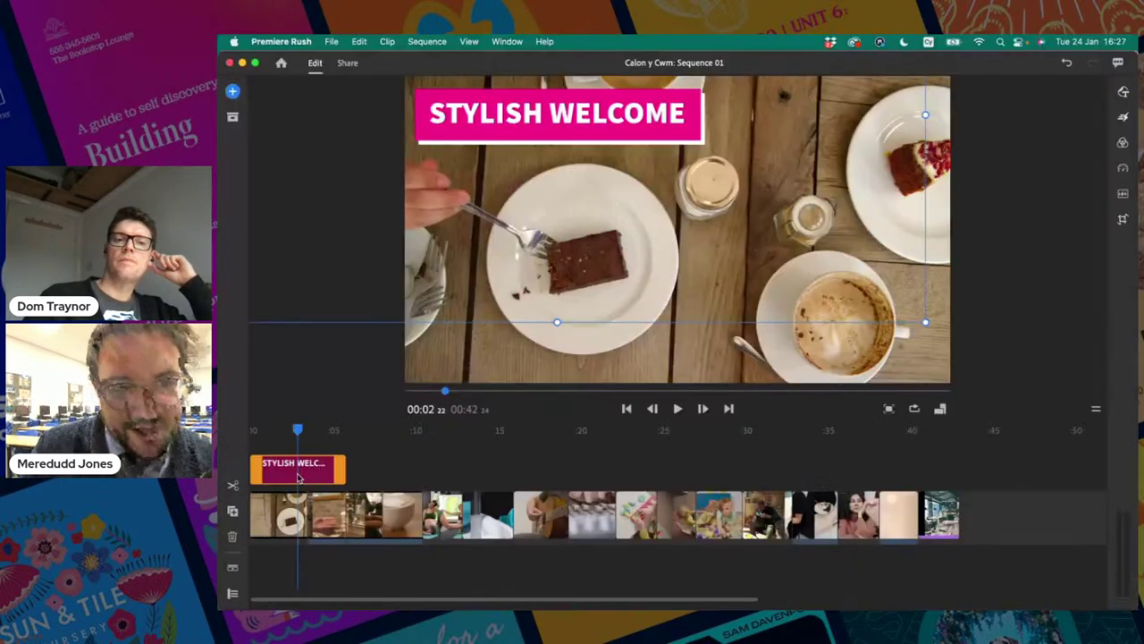
Step: Replace the STYLISH WELCOME title's text with "Calon y Cwm"
left_click(297, 476)
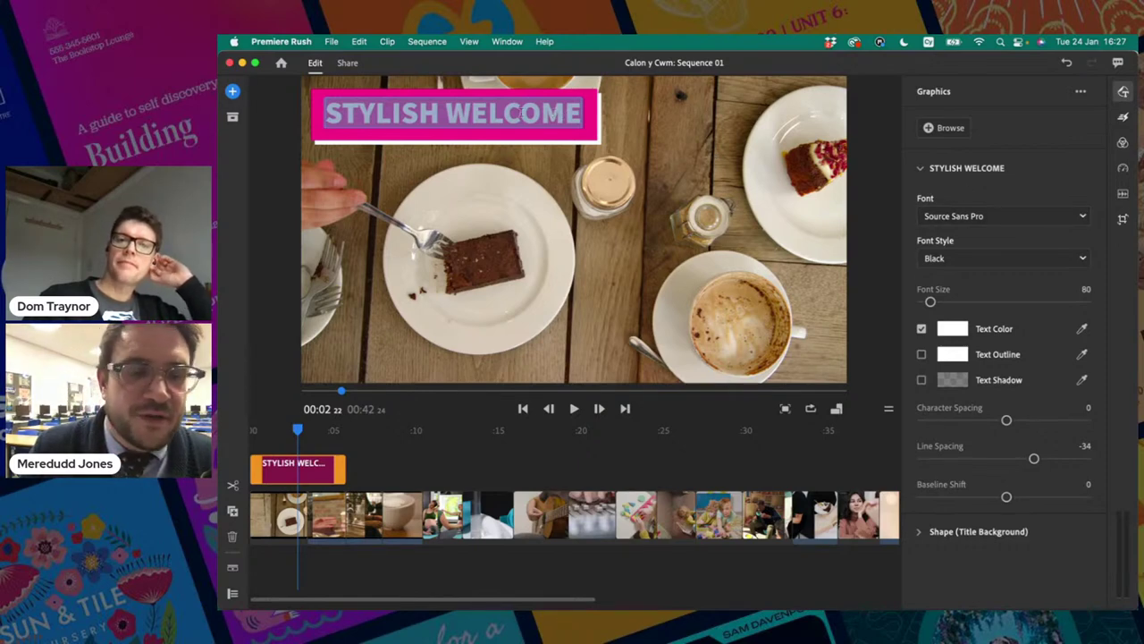
left_click(453, 113)
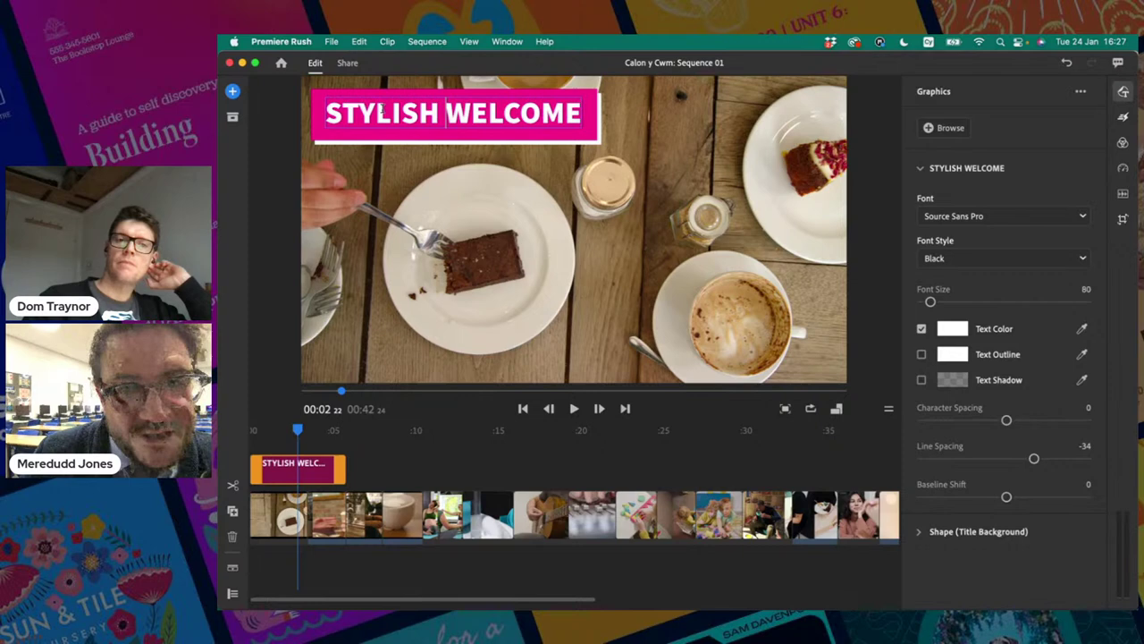
left_click(572, 110, "shift")
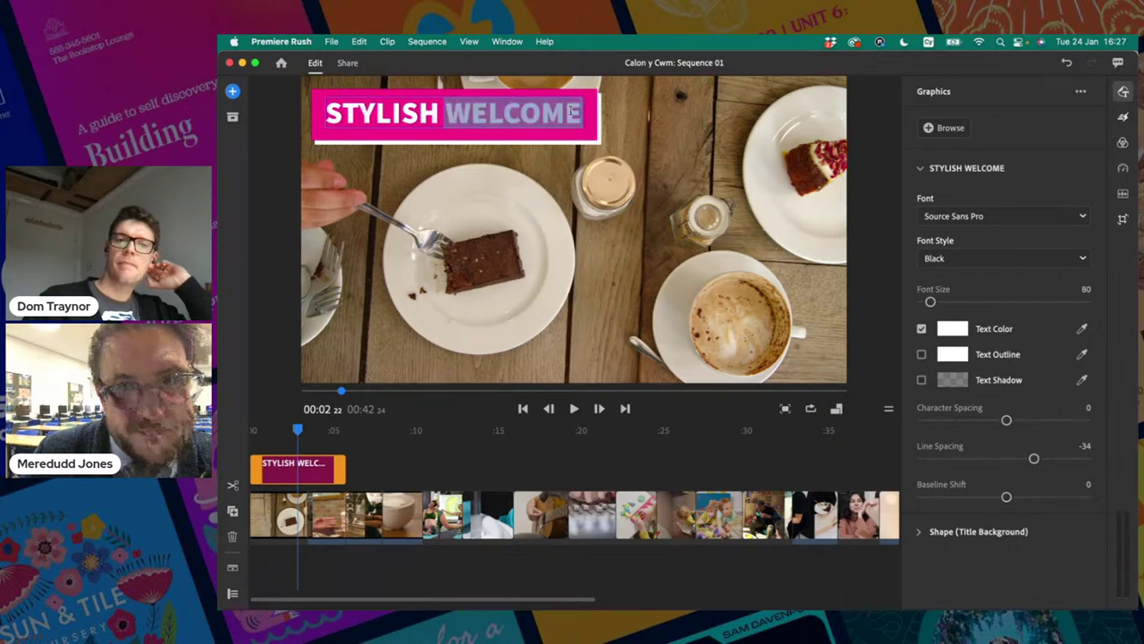
left_click(577, 113)
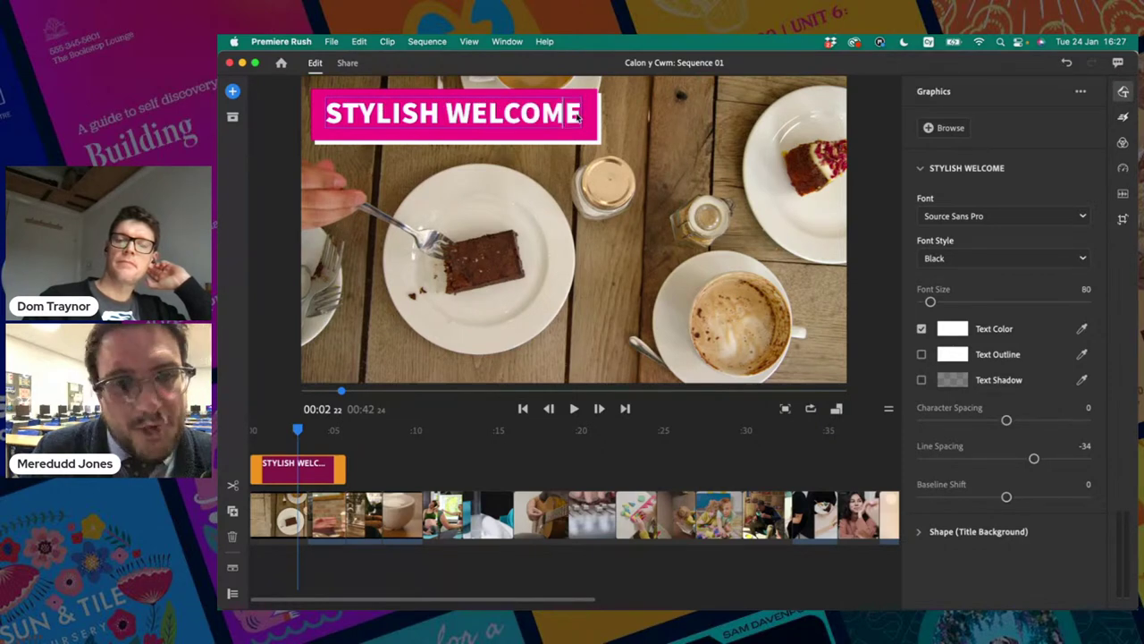
left_click_drag(464, 118, 327, 114)
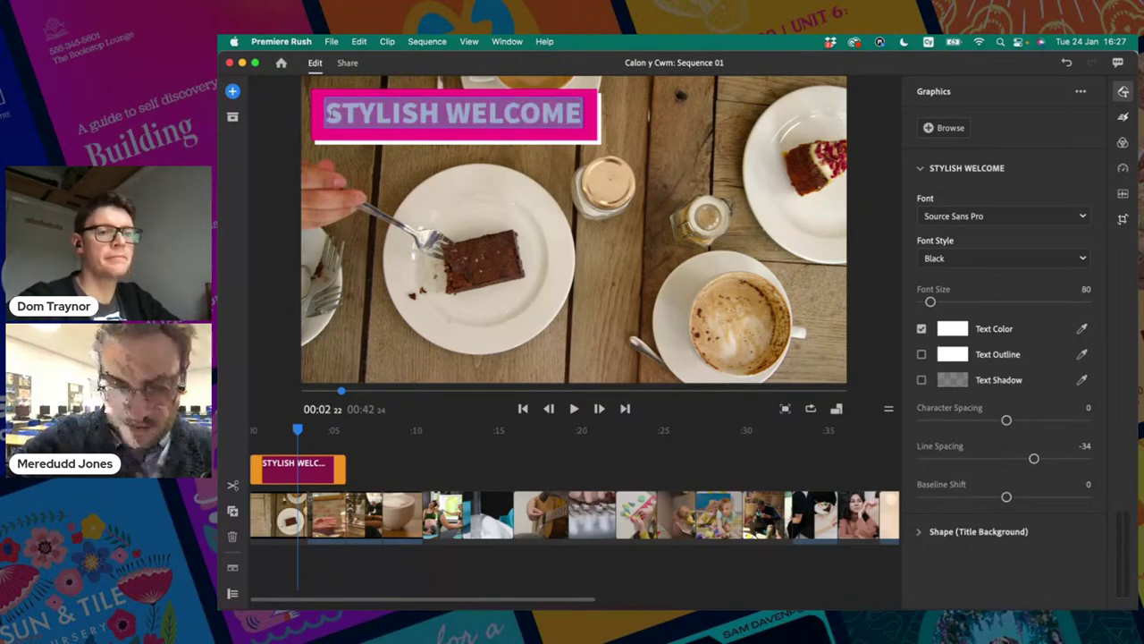
type("Calon")
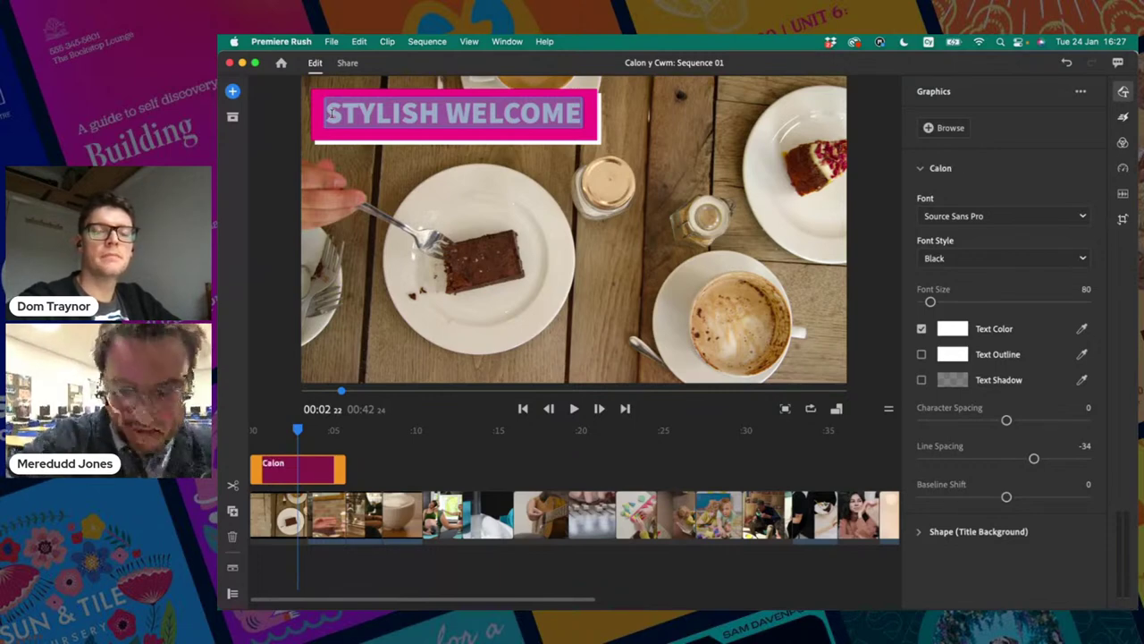
type(" y C")
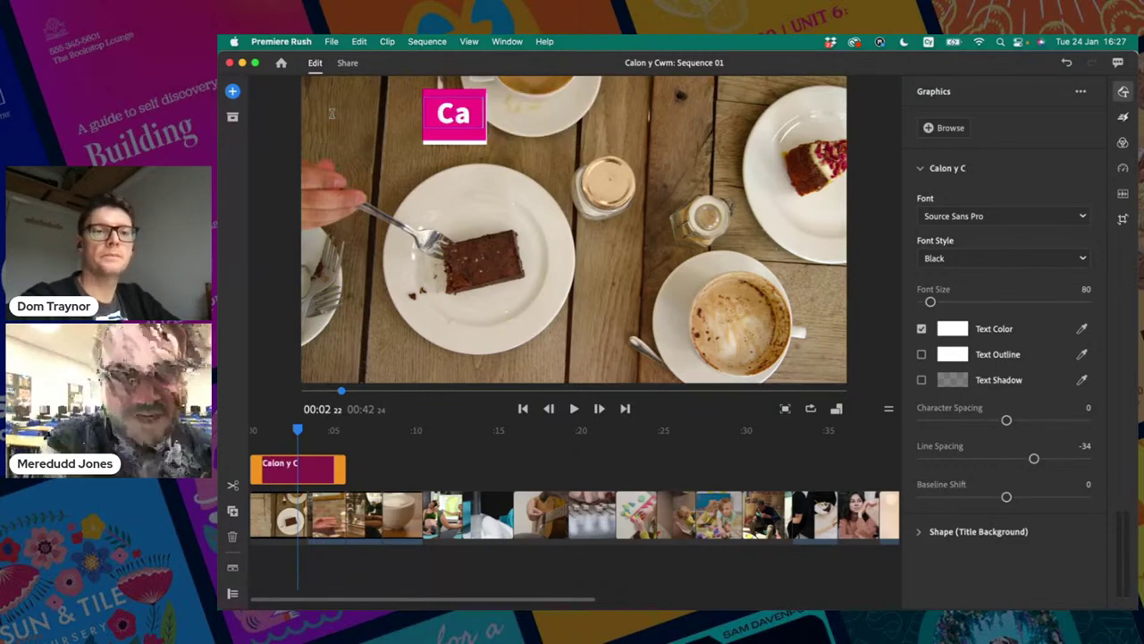
type("wm")
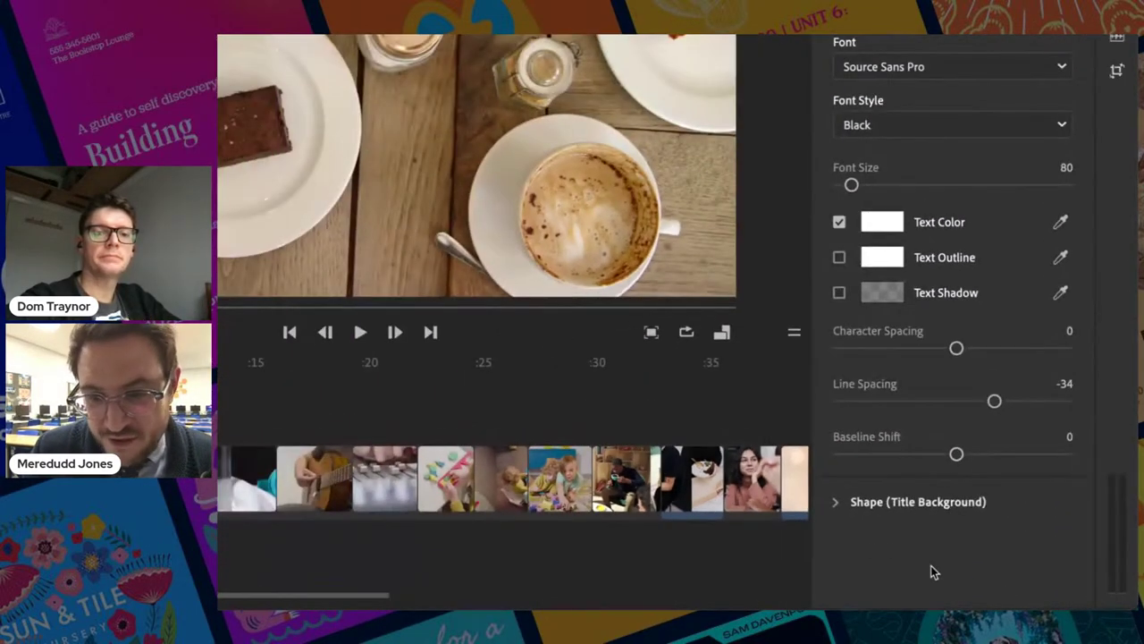
Step: Look up teal hex code 006d77 in the Video Search Log sheet in Chrome and apply it in Premiere Rush as the title's background shape colour
left_click(837, 504)
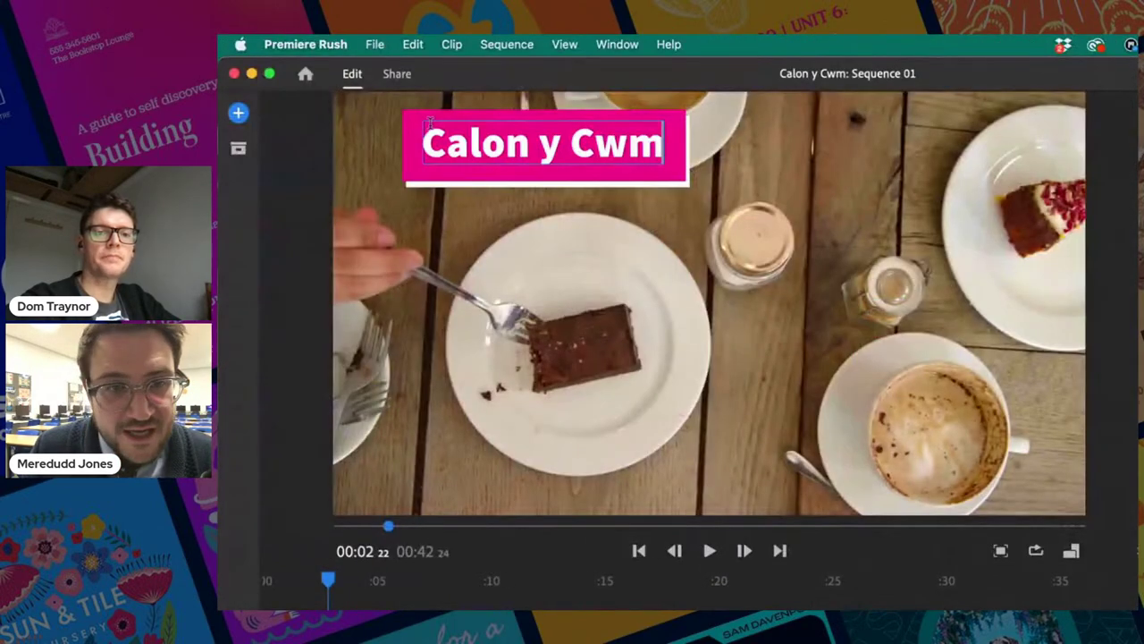
key("super+Tab")
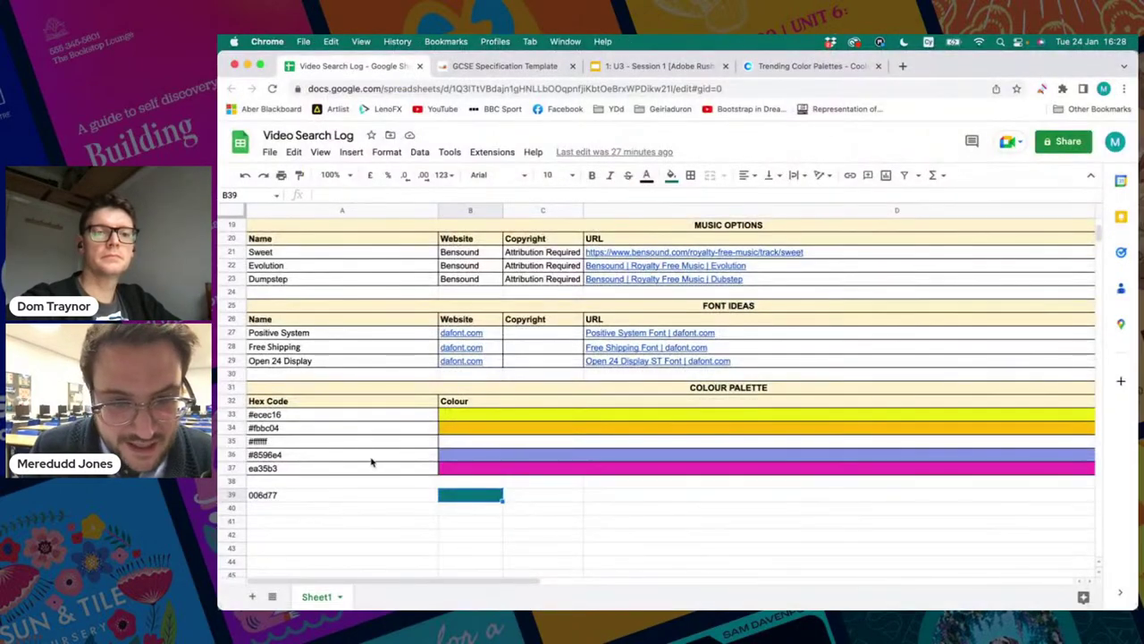
left_click(282, 501)
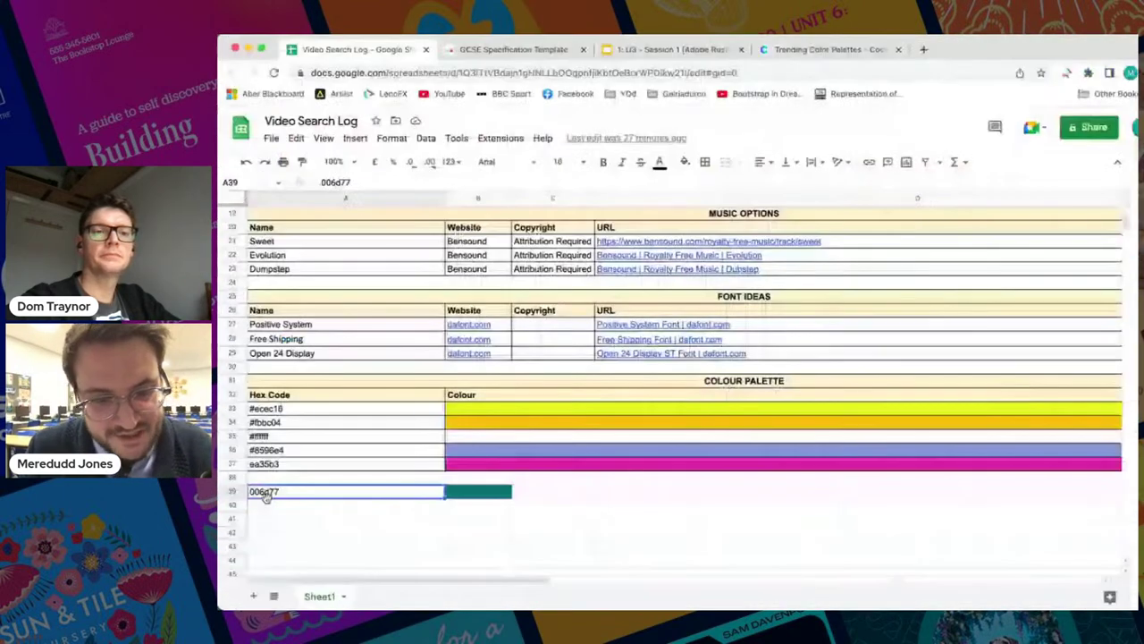
key("super+Tab")
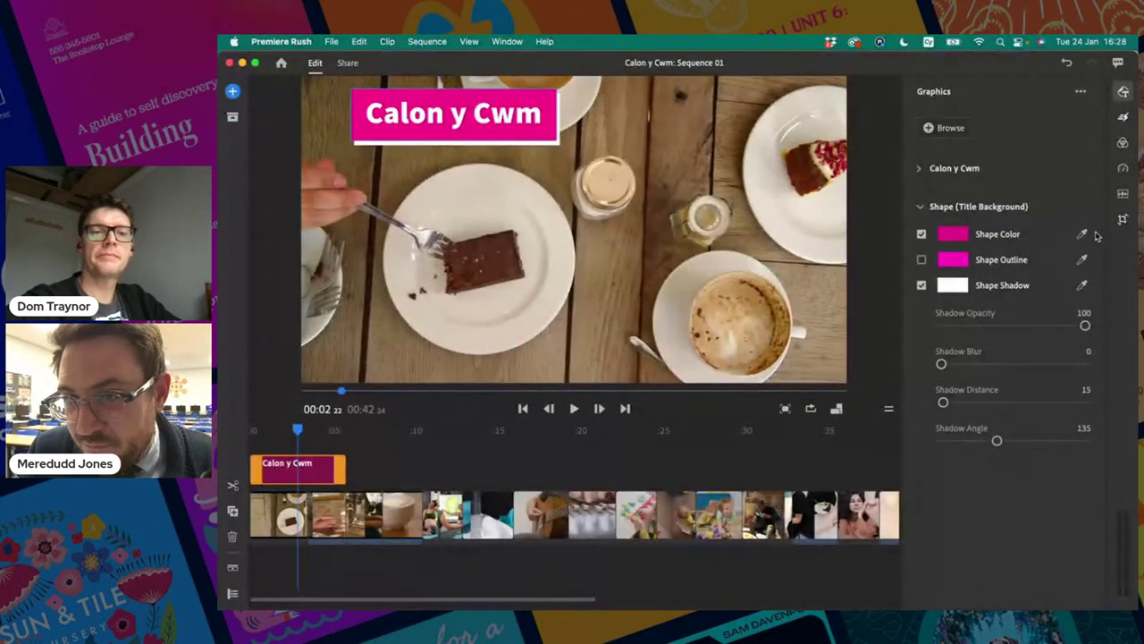
left_click(953, 234)
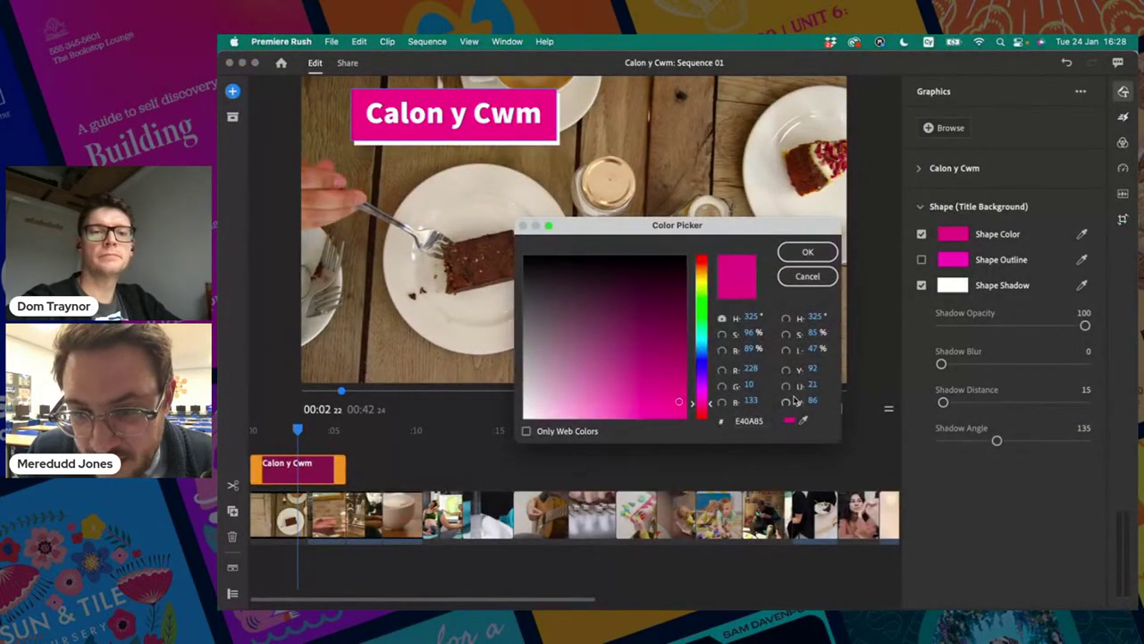
left_click(747, 421)
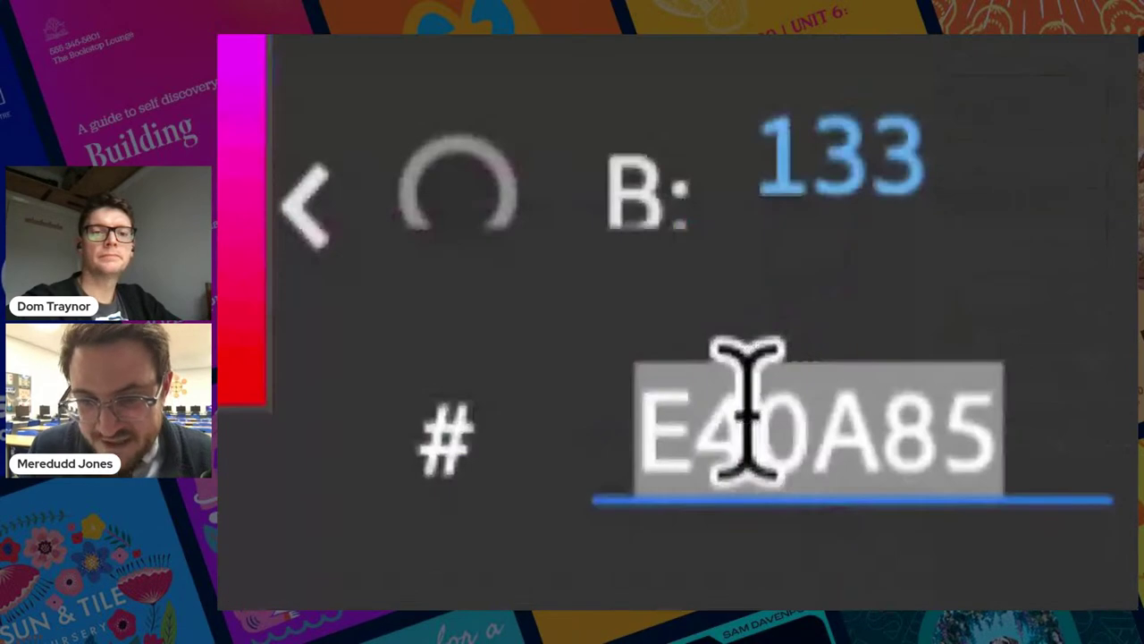
type("006d77")
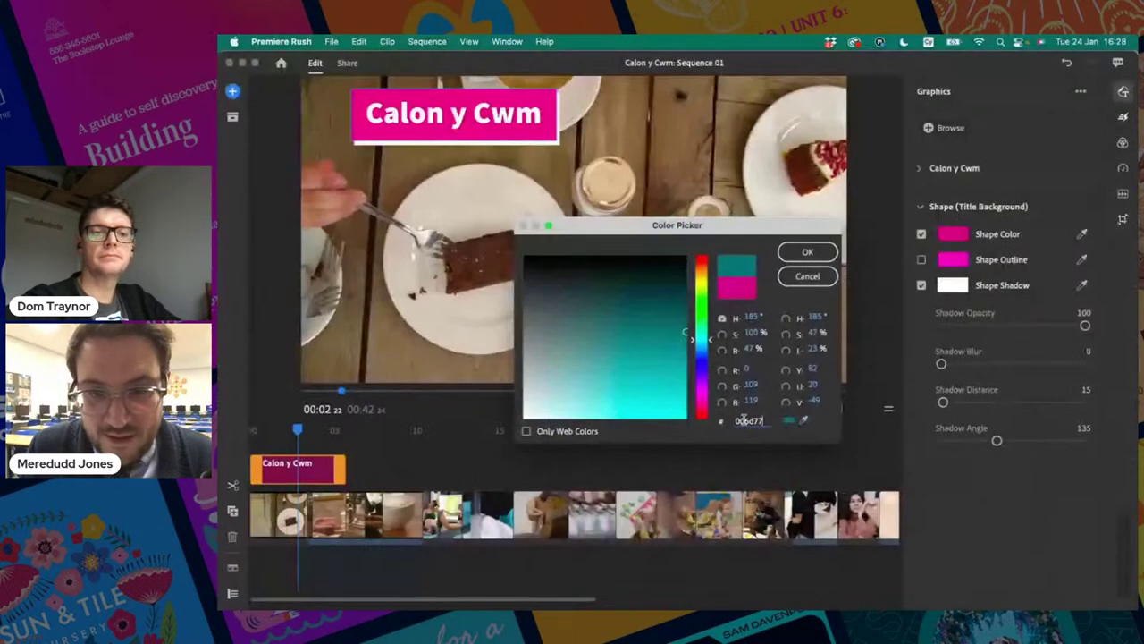
left_click(808, 253)
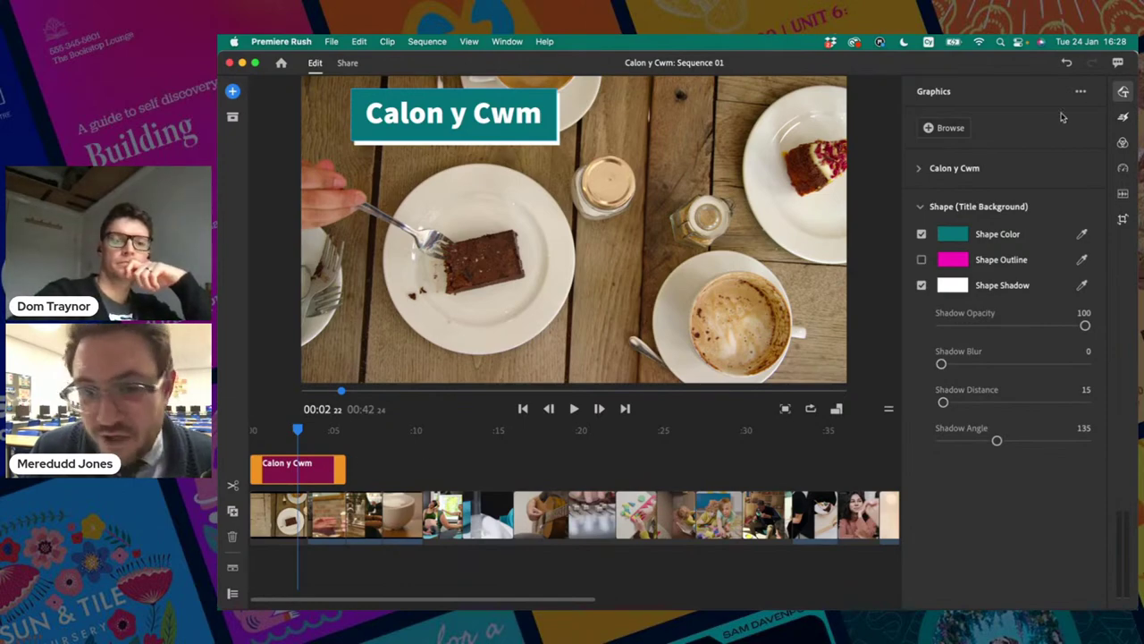
Step: Close the title's graphics settings and return the playhead to 00:02:16 within the title
left_click(429, 461)
left_click(430, 514)
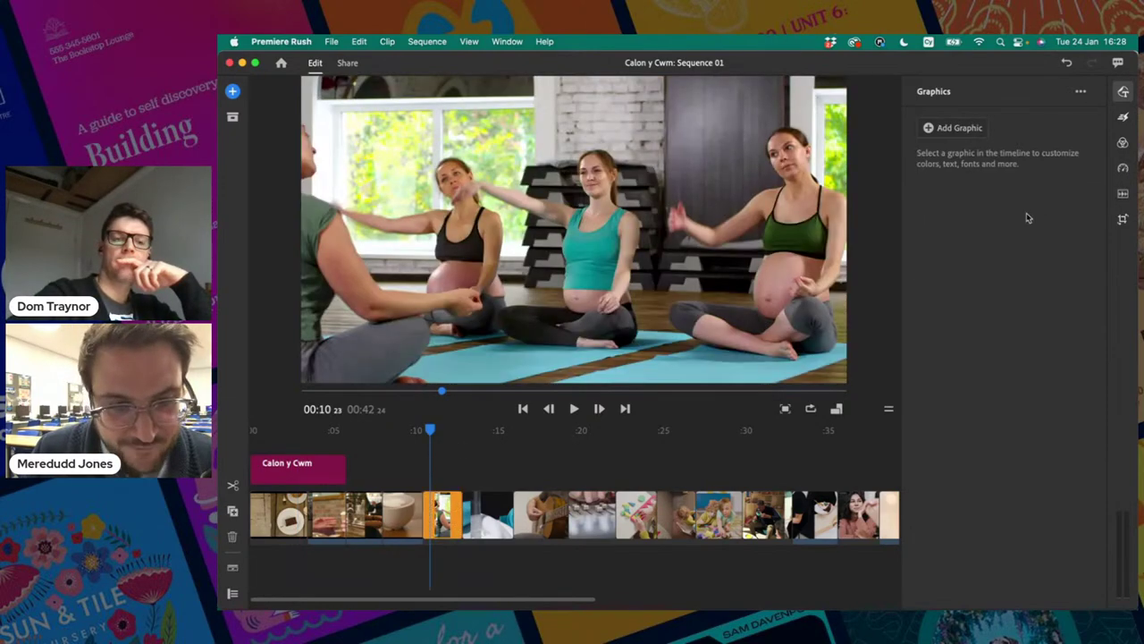
left_click(1125, 92)
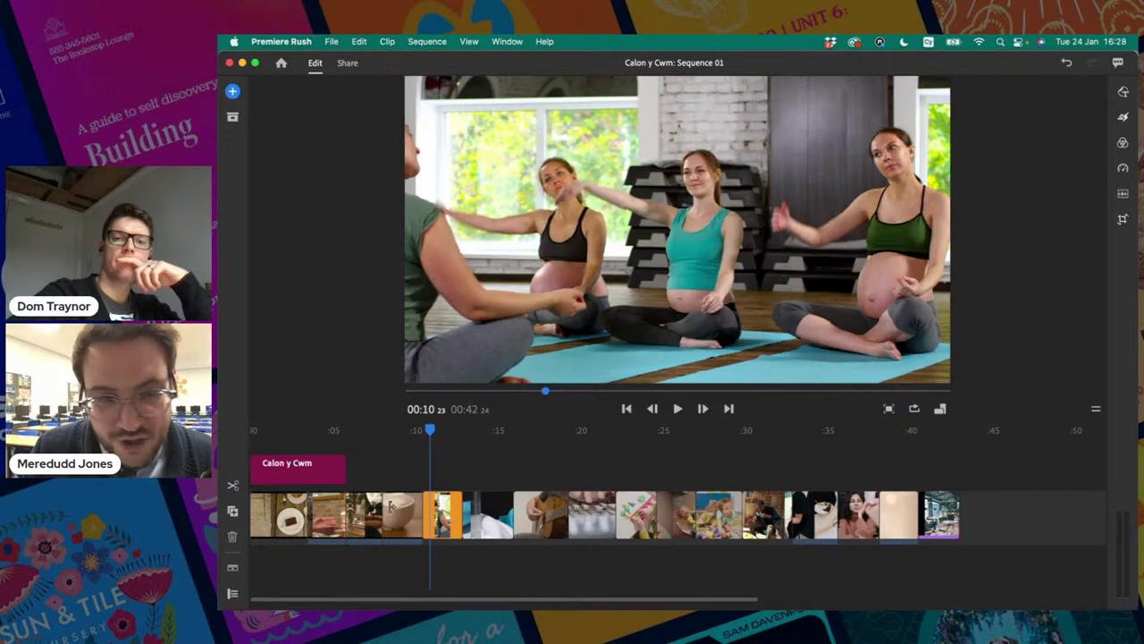
left_click(295, 434)
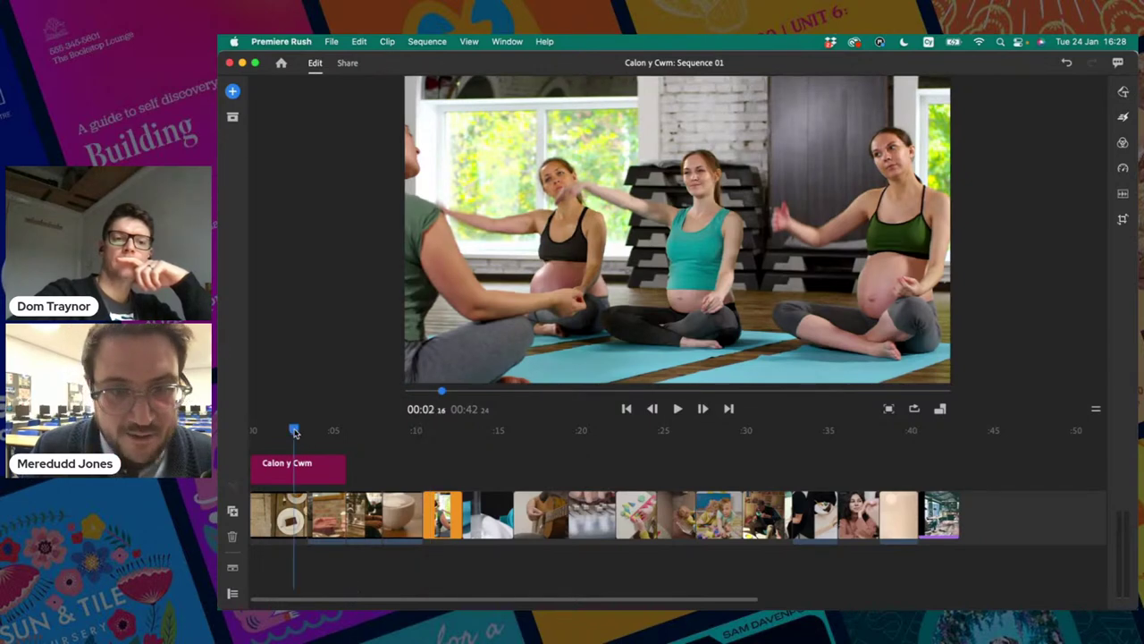
Step: Duplicate the Calon y Cwm title and place the copy shortly after the original, starting at about 00:06
left_click(324, 479)
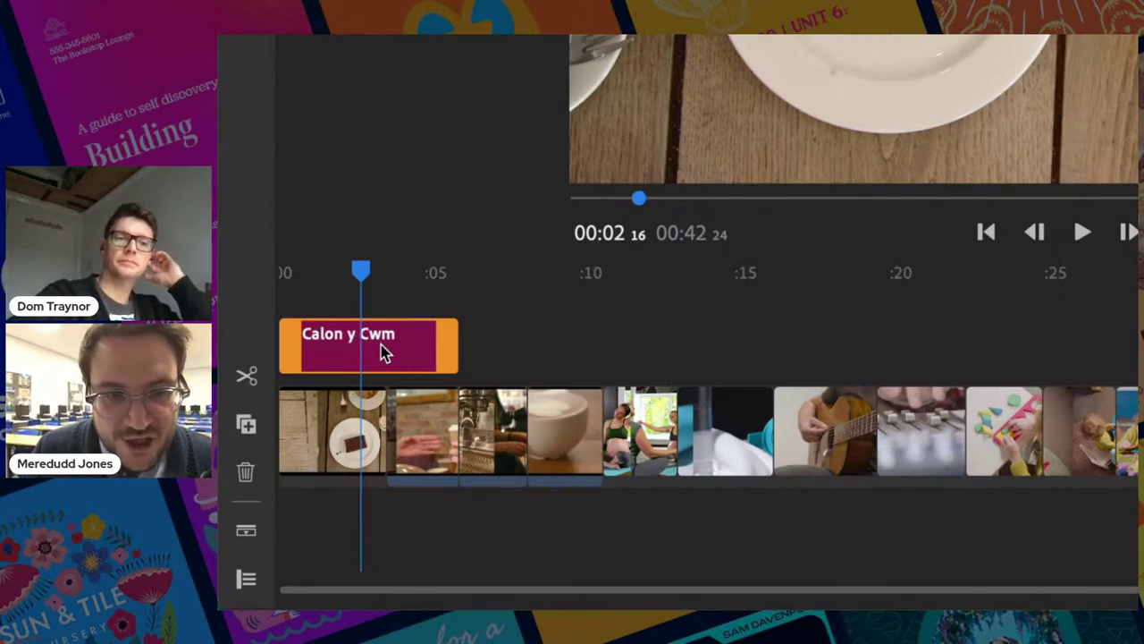
right_click(401, 352)
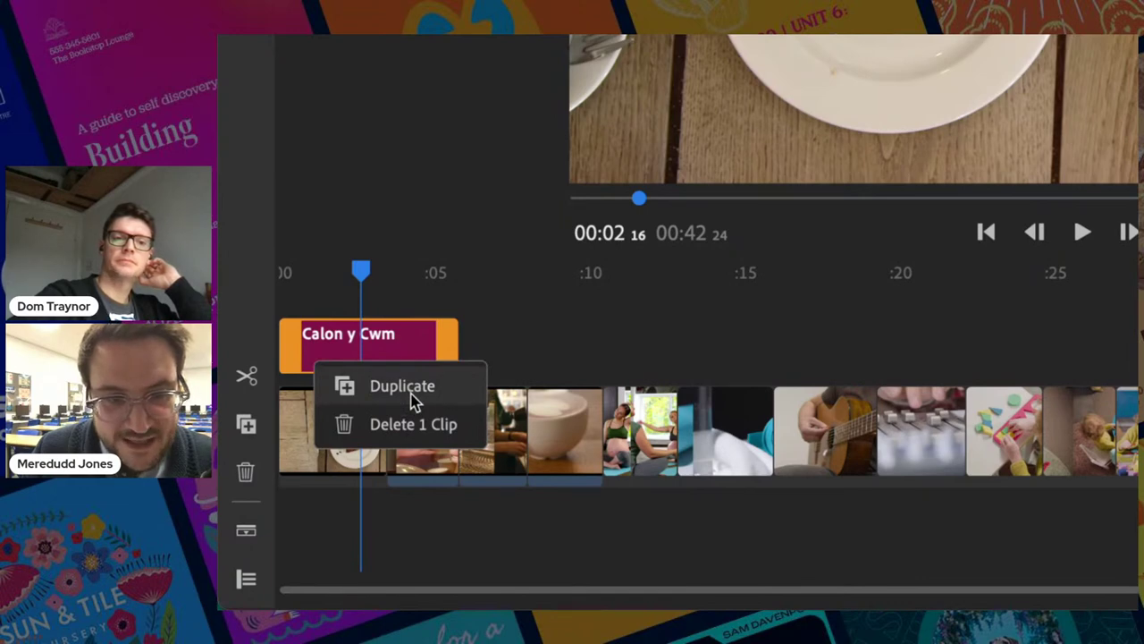
left_click(403, 386)
left_click_drag(371, 260, 571, 332)
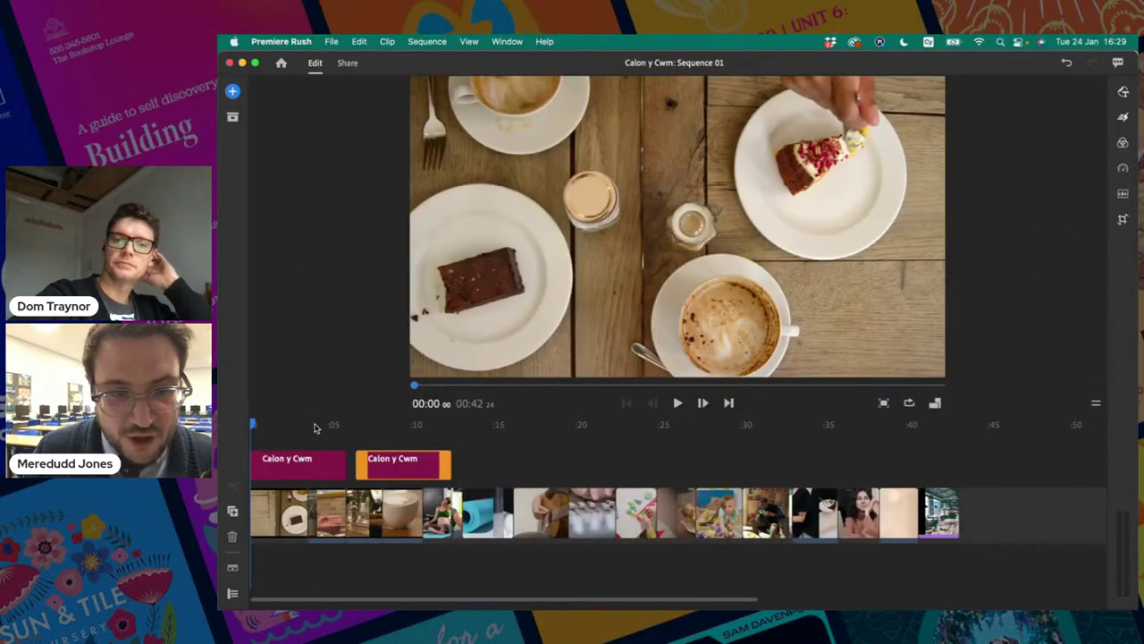
Step: Play the sequence from the start through both Calon y Cwm titles to check how they appear over the clips
left_click_drag(314, 428, 226, 431)
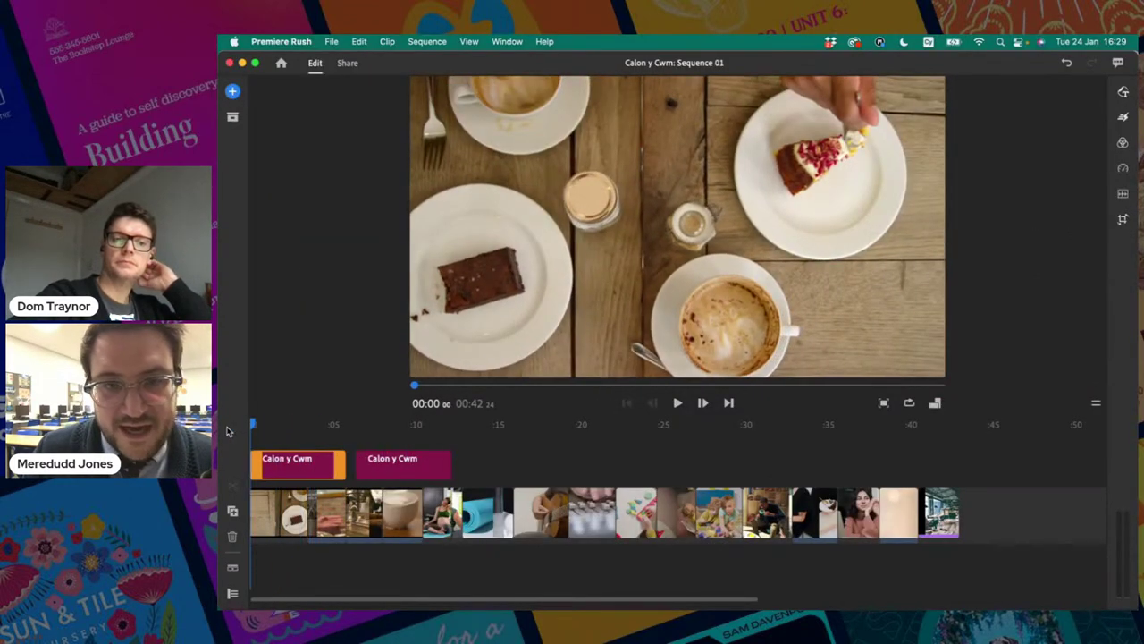
key("space")
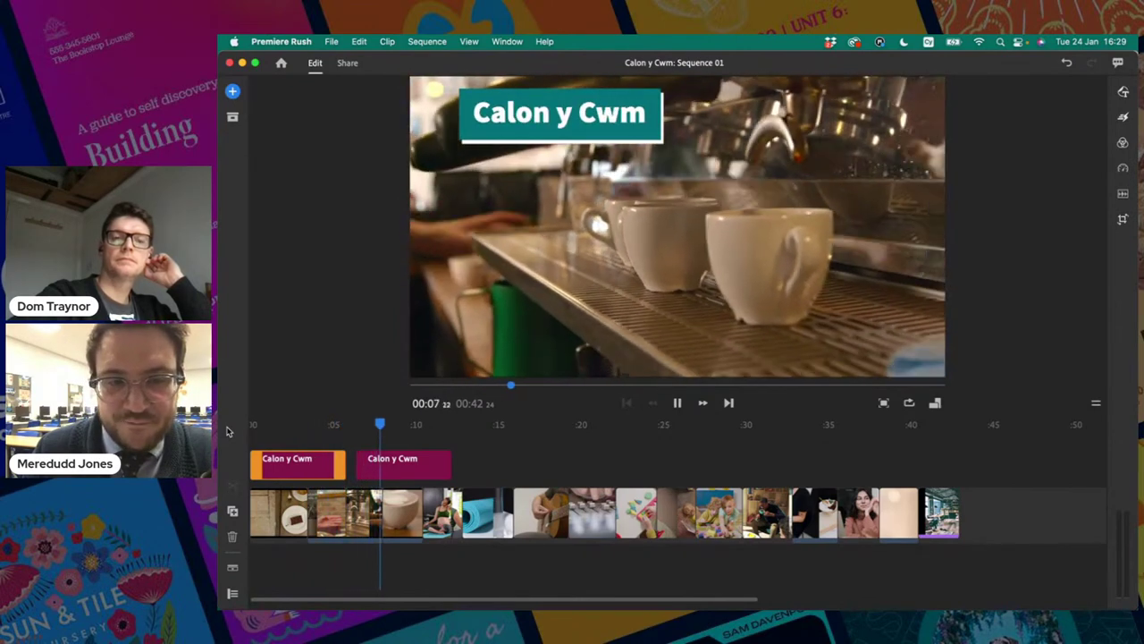
key("space")
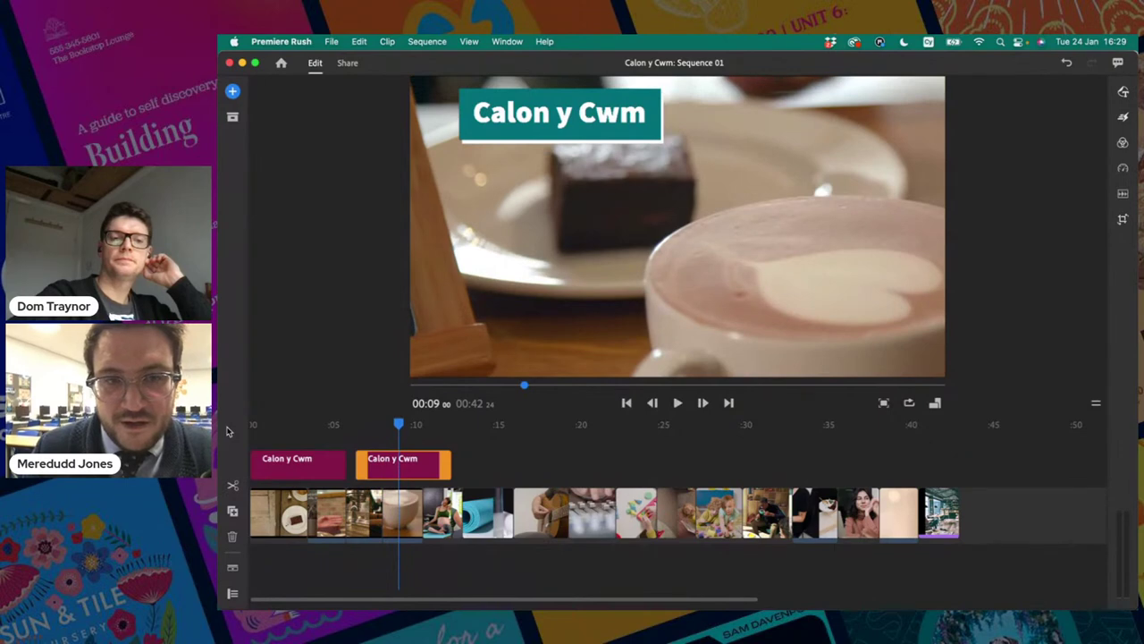
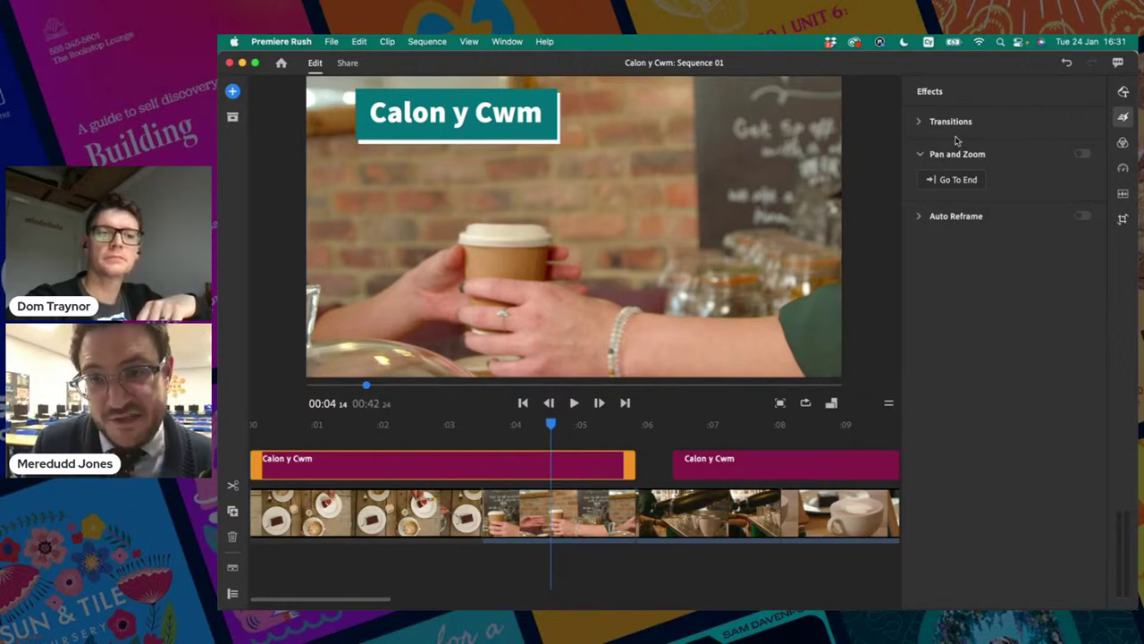
Step: Add a Wipe Left transition at the cut between the cake table clip and the takeaway cup clip
left_click(920, 125)
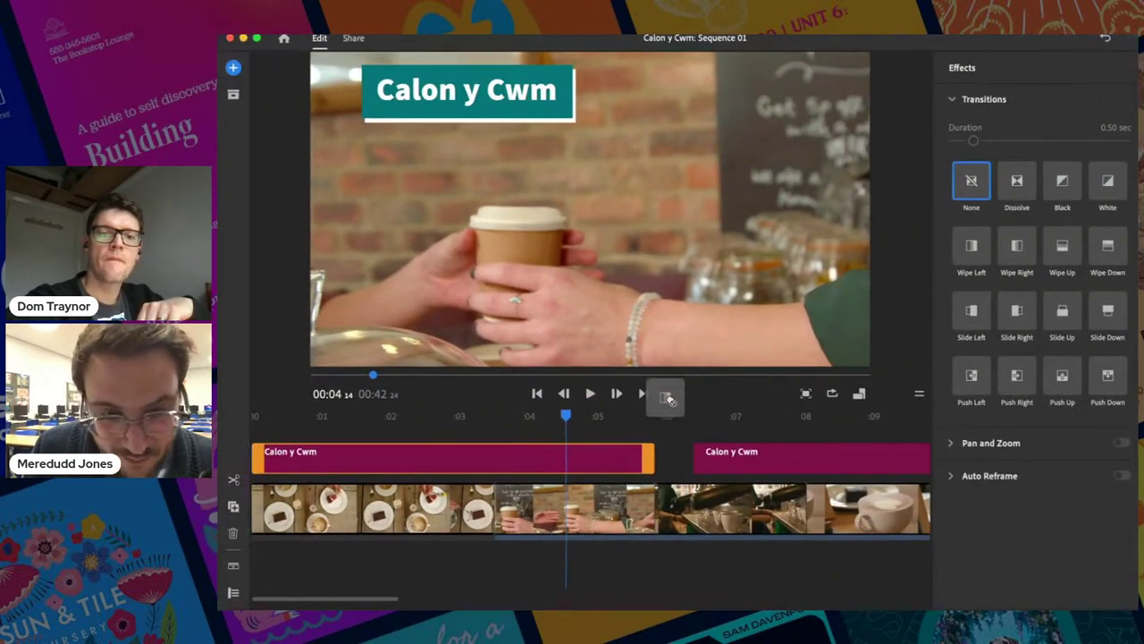
left_click_drag(668, 400, 506, 518)
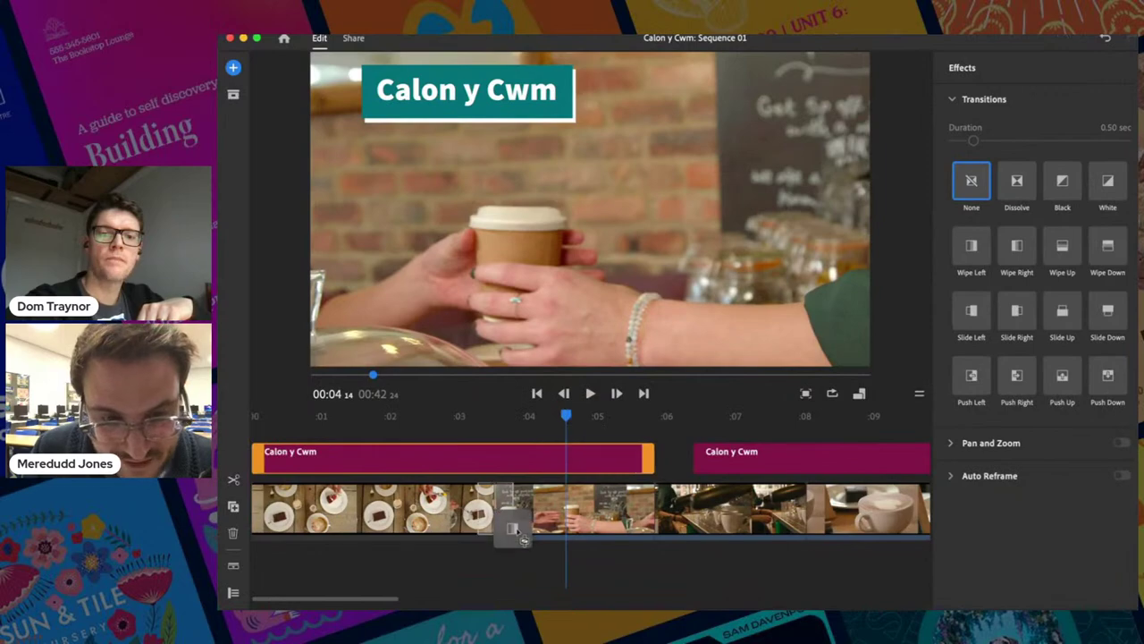
left_click(508, 522)
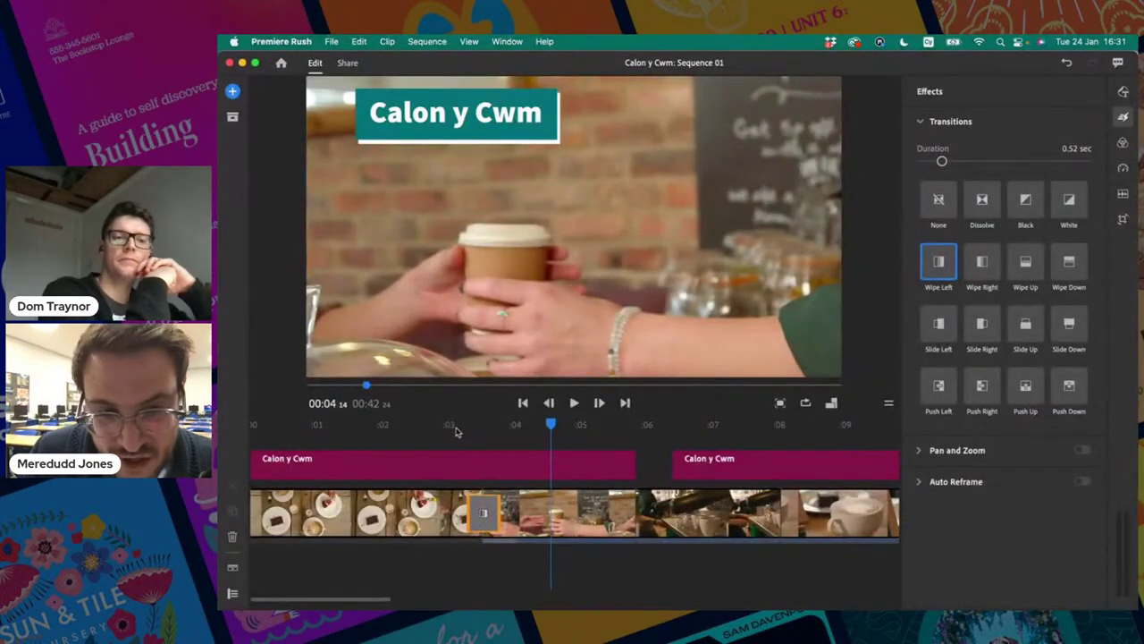
Step: Play back the Wipe Left transition twice, starting shortly before the first cut
left_click(451, 427)
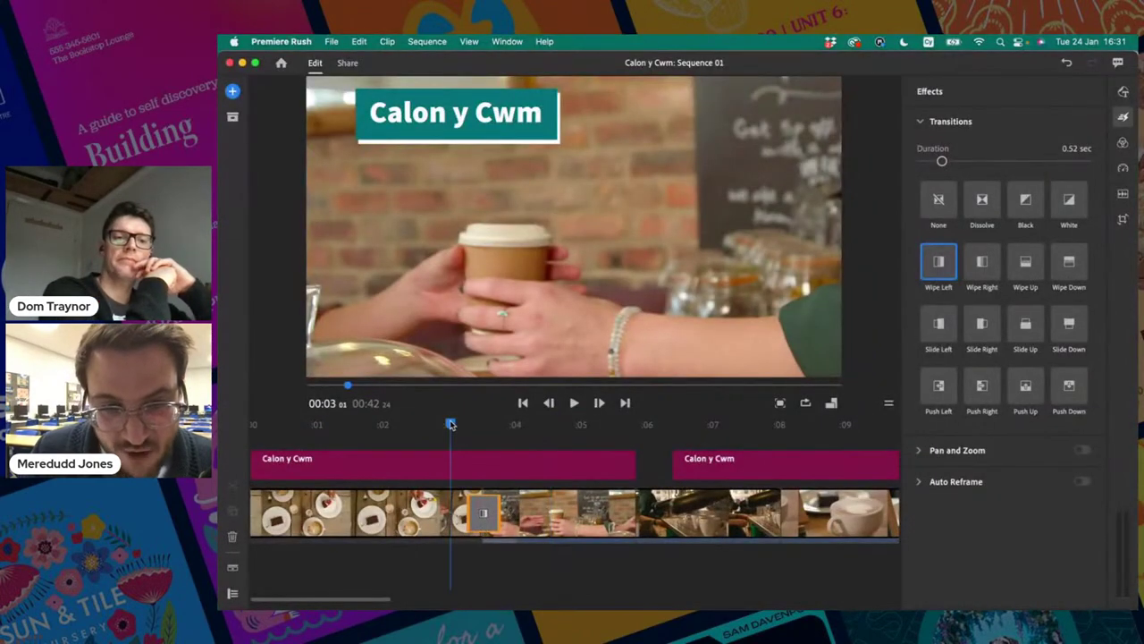
key("space")
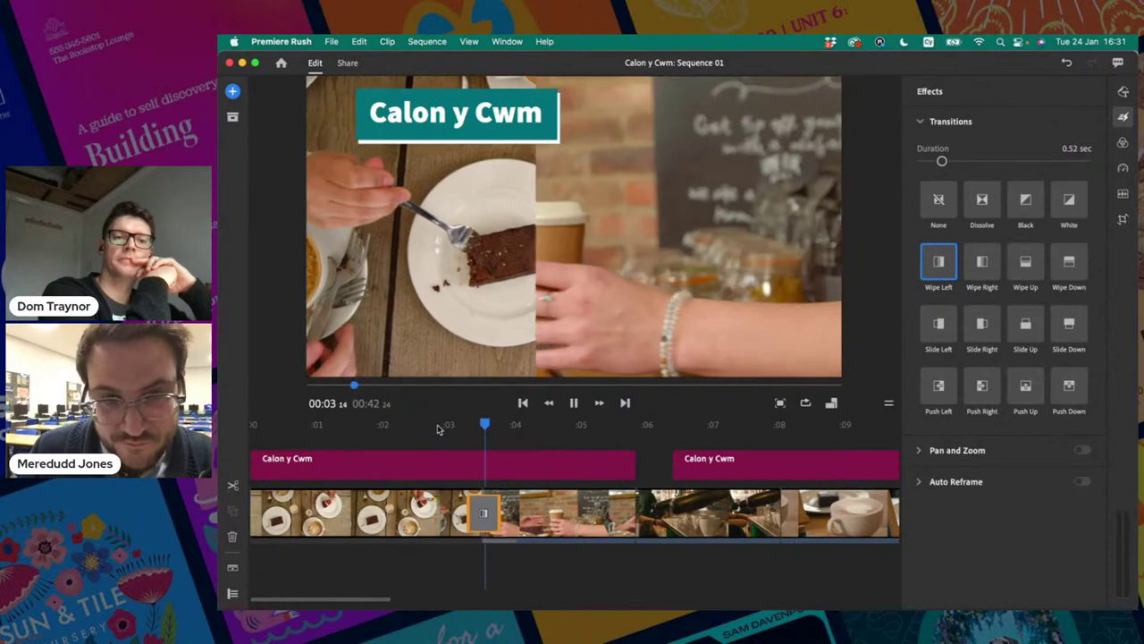
key("space")
left_click(393, 426)
key("space")
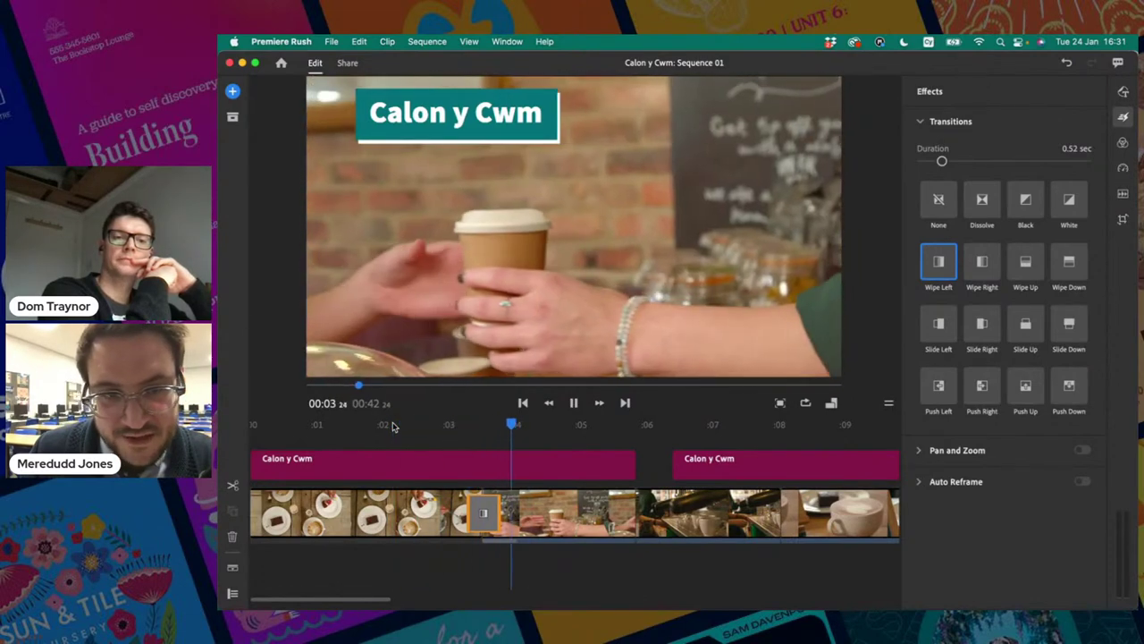
key("space")
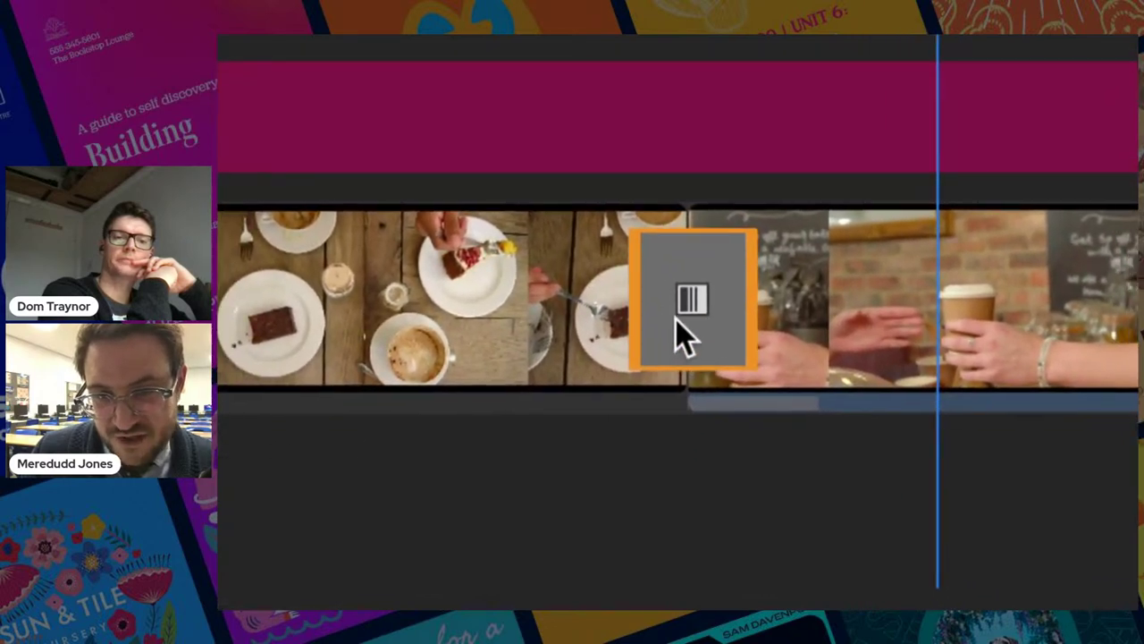
Step: Lengthen the Wipe Left transition to 2.04 sec on the timeline and play it back from 00:01:14
left_click(676, 319)
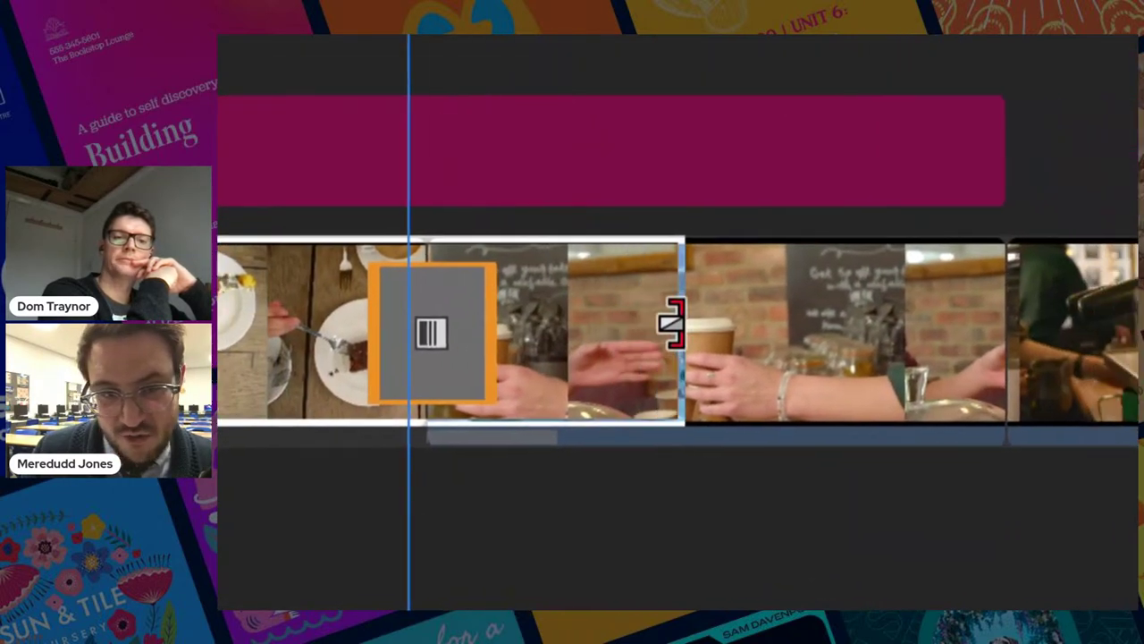
left_click(672, 322)
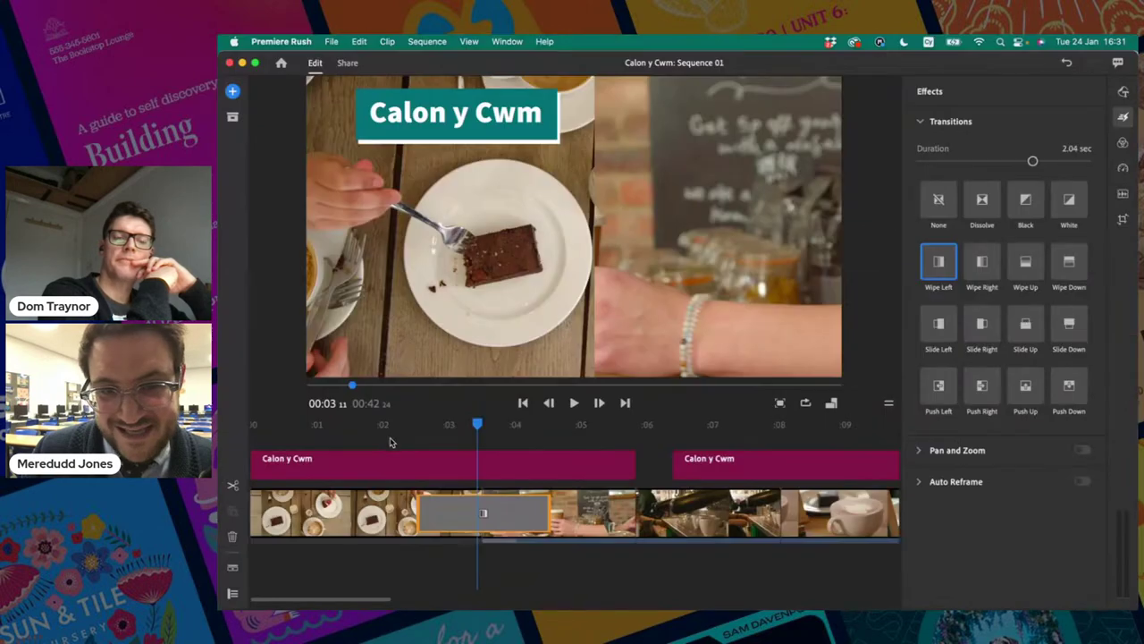
left_click(353, 426)
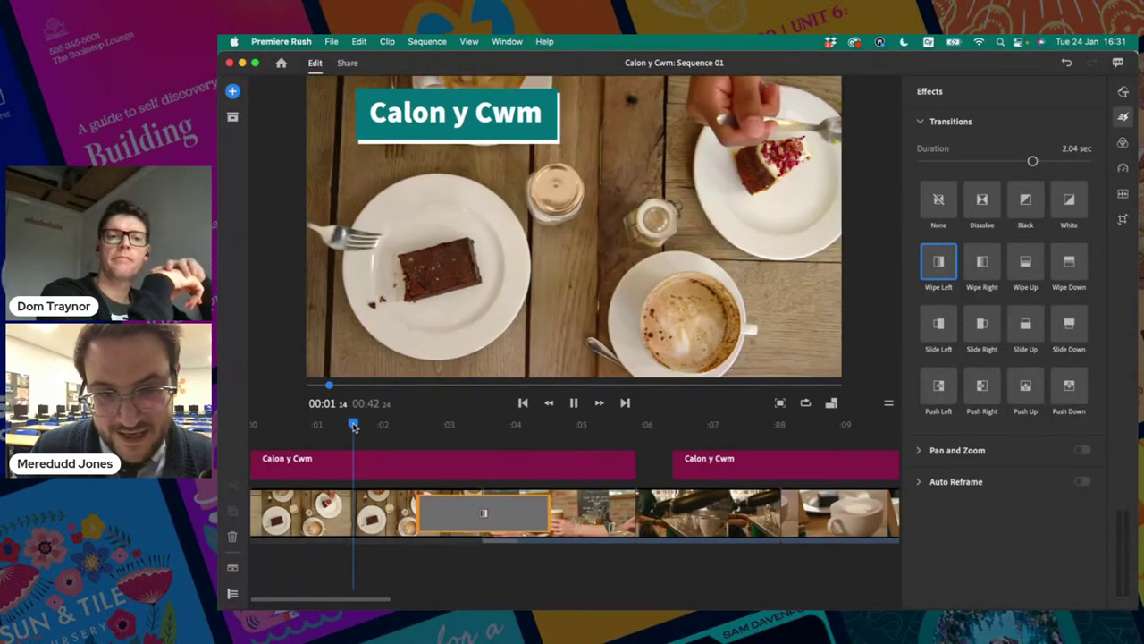
key("space")
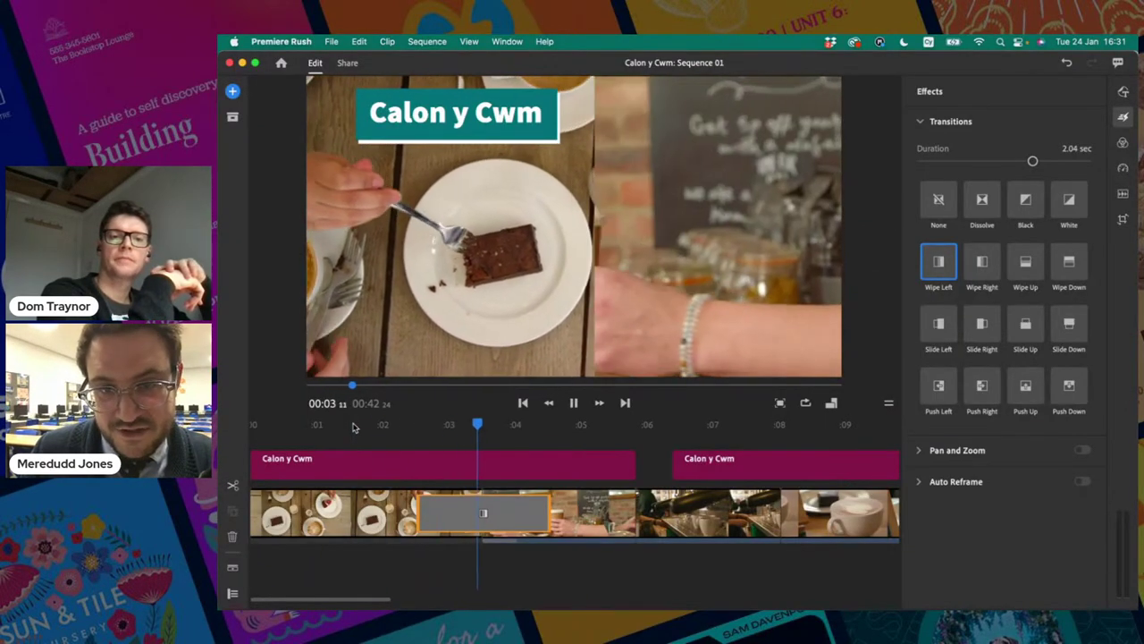
key("space")
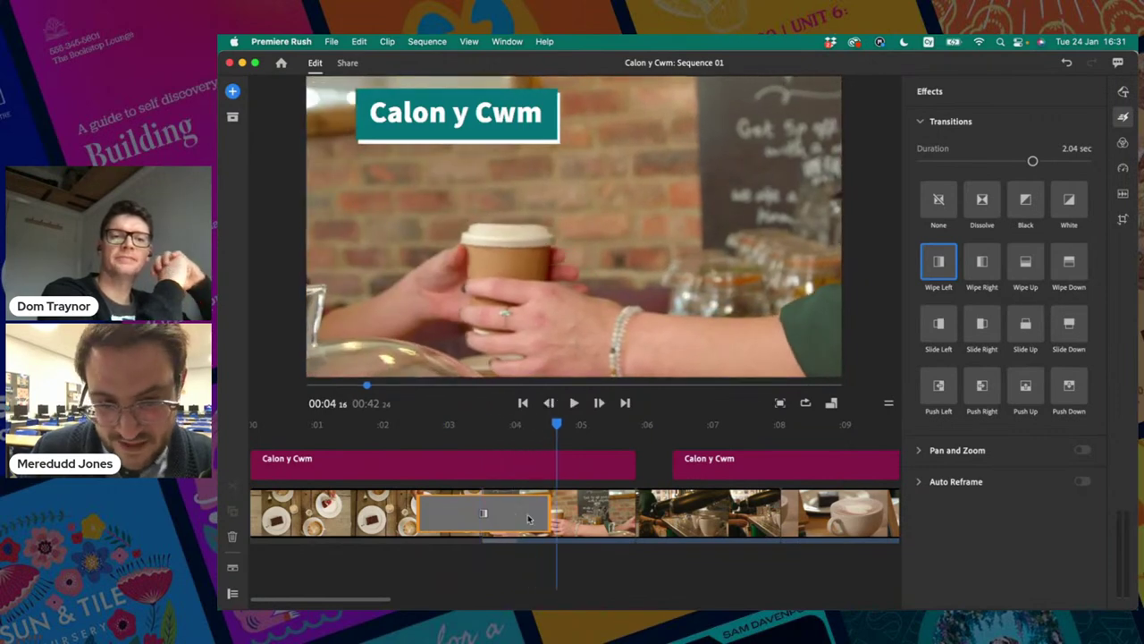
Step: Shorten the Wipe Left transition to 1.48 sec and play it back from 00:02:02
left_click_drag(544, 505, 530, 506)
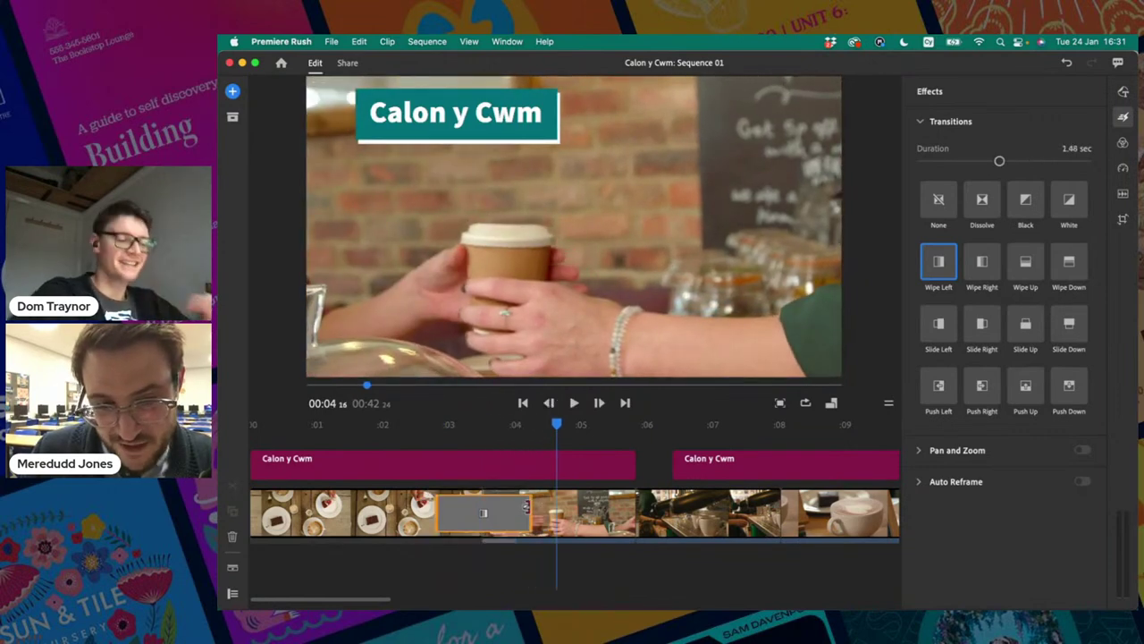
left_click(388, 429)
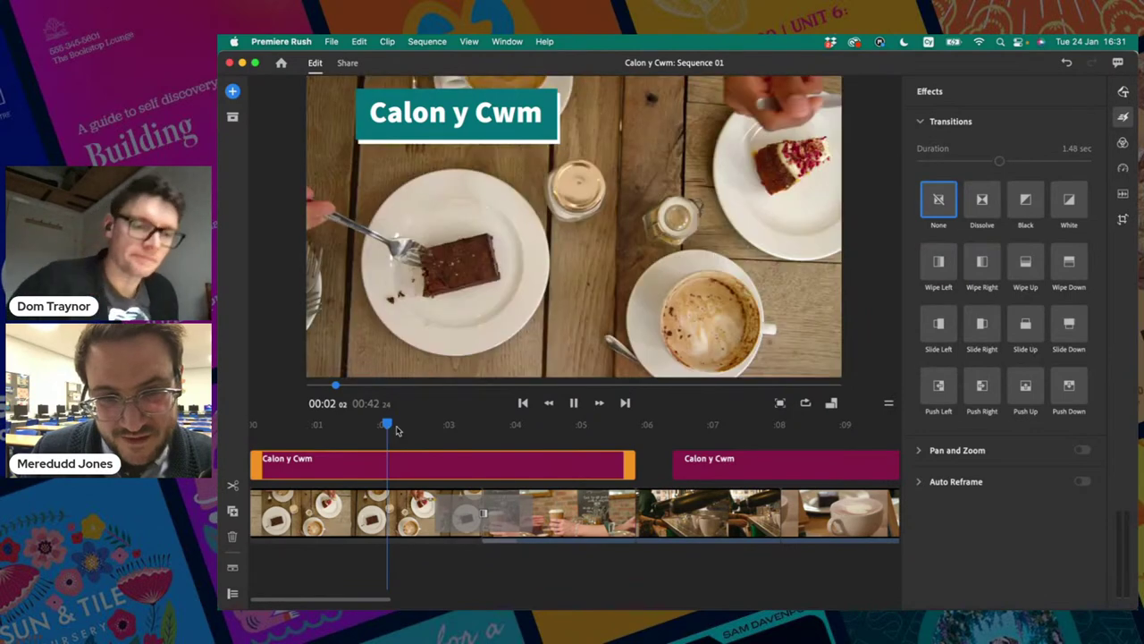
key("space")
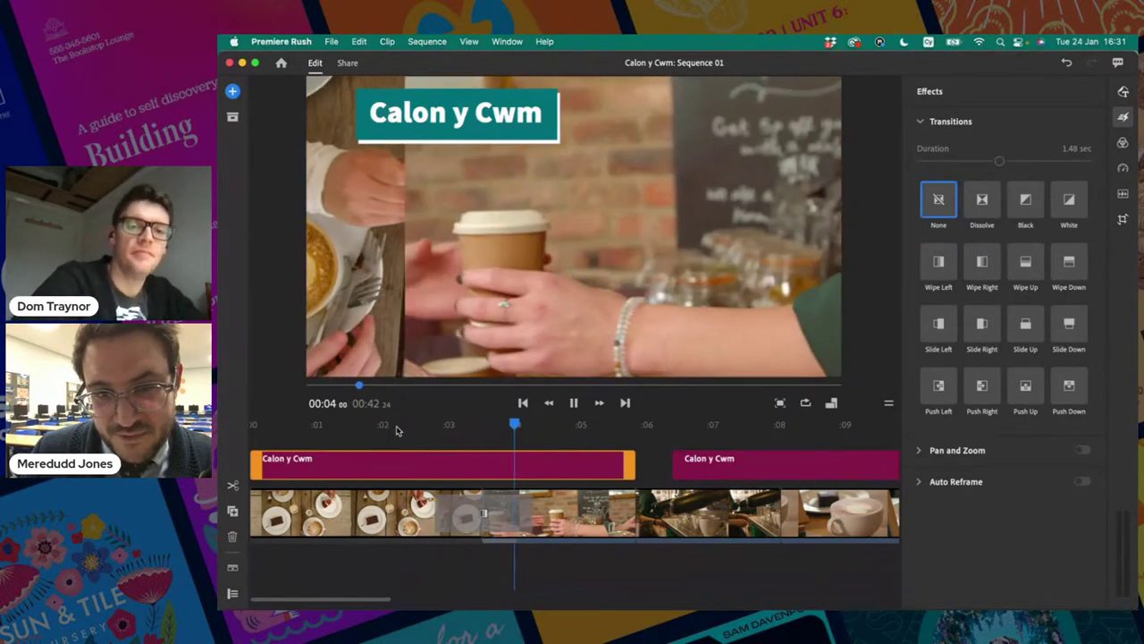
key("space")
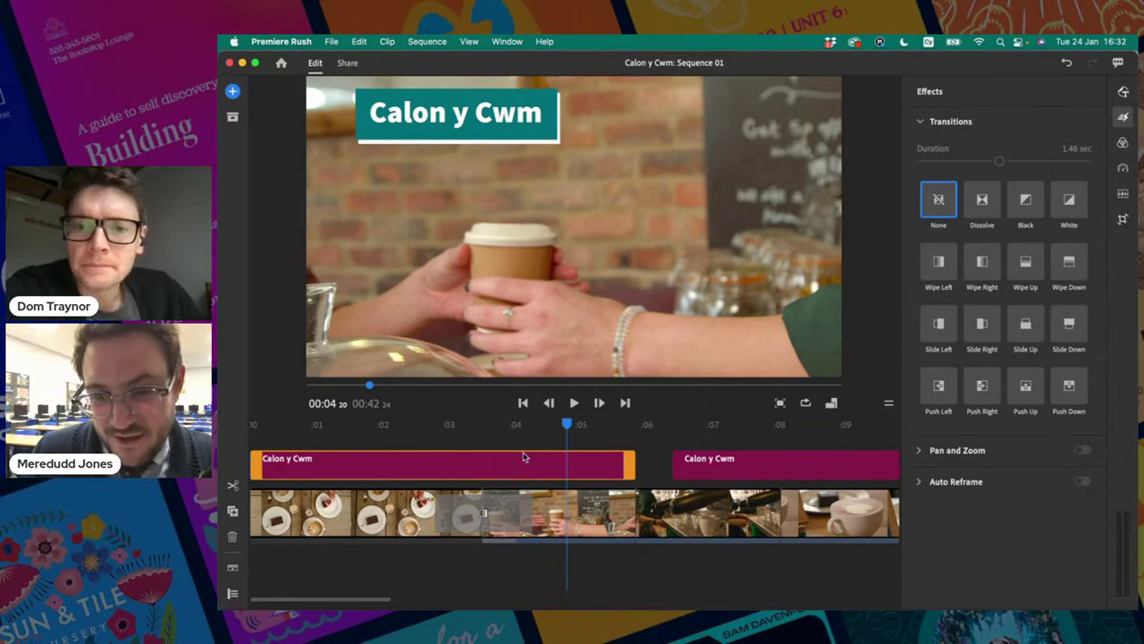
Step: Shorten the Wipe Left transition to 0.92 sec and place the playhead before it at 00:02:16
left_click(516, 518)
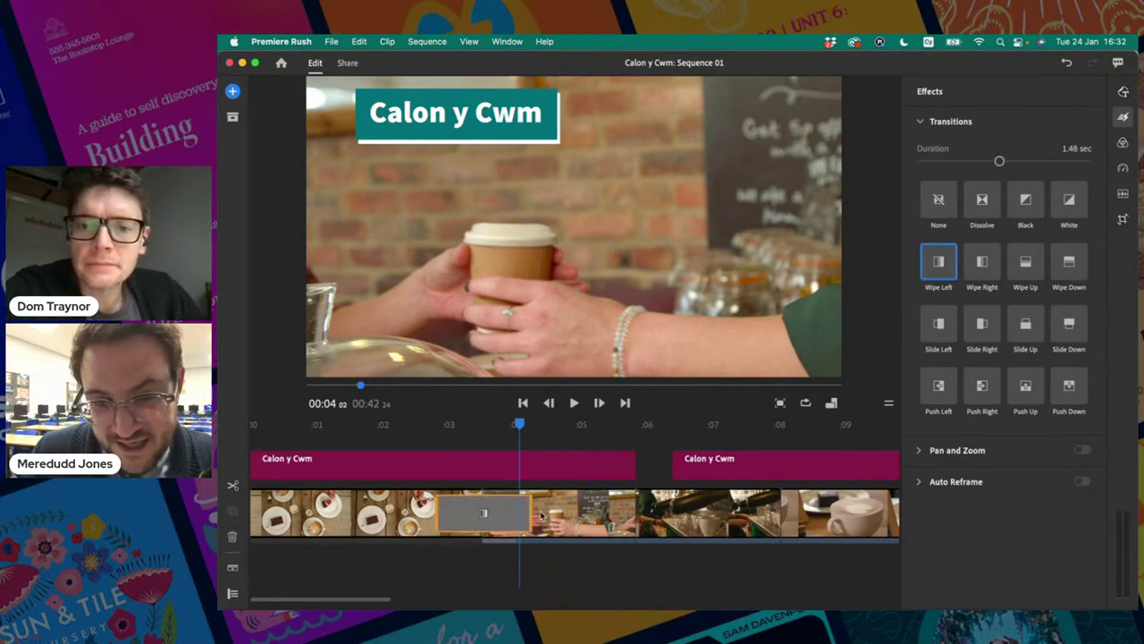
left_click_drag(508, 516, 482, 516)
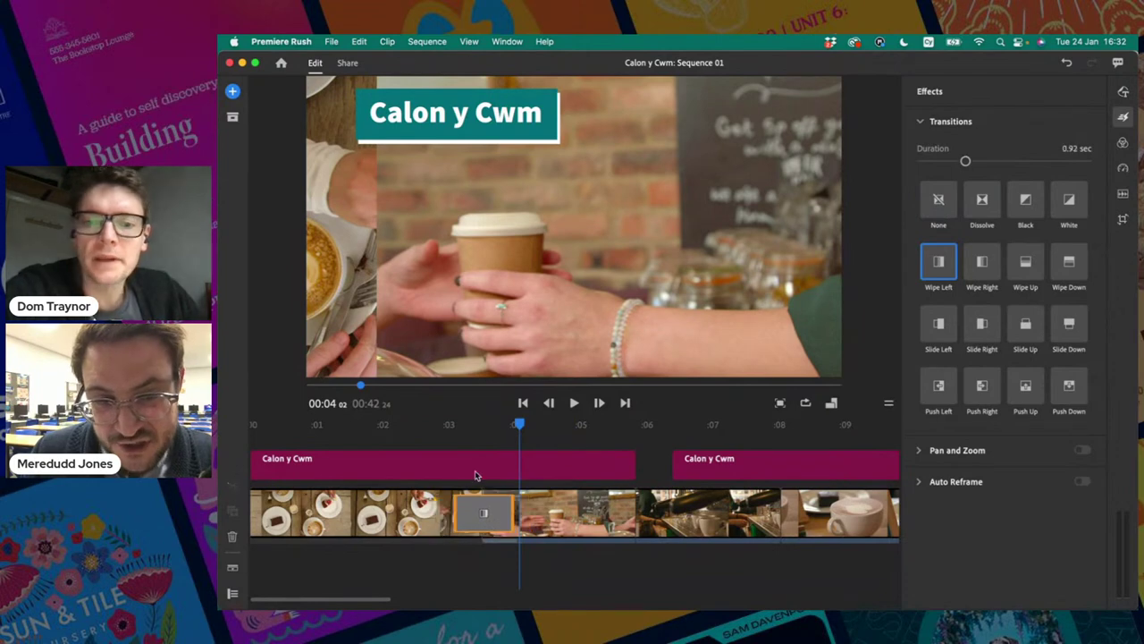
left_click(423, 425)
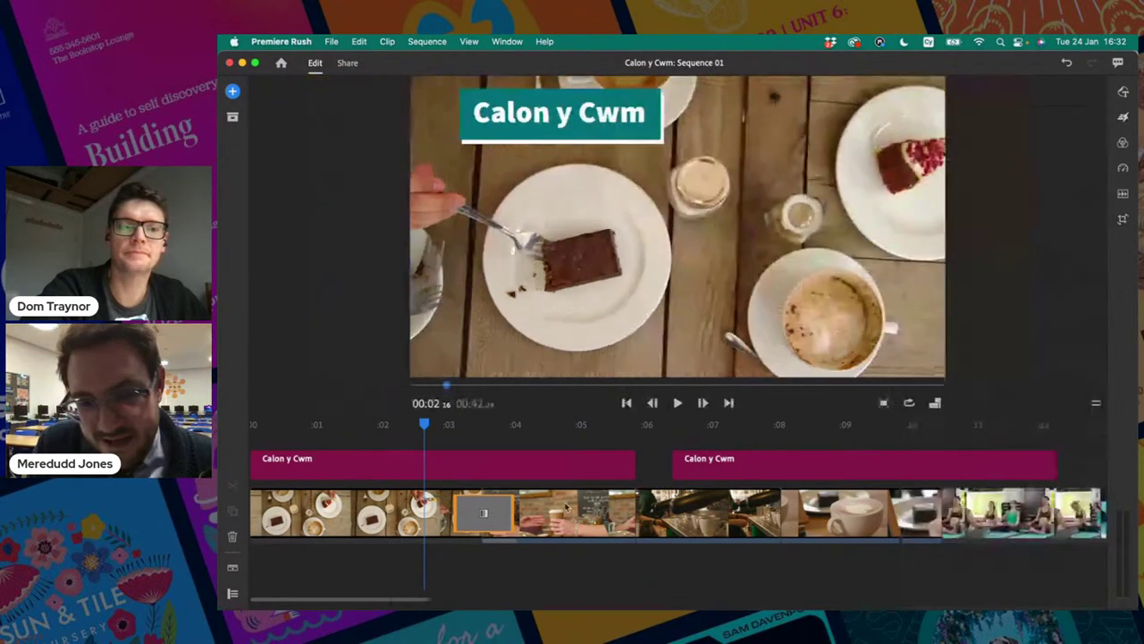
Step: Examine the cuts at the ends of the coffee machine, coffee cup and yoga class clips along the timeline
left_click(1122, 116)
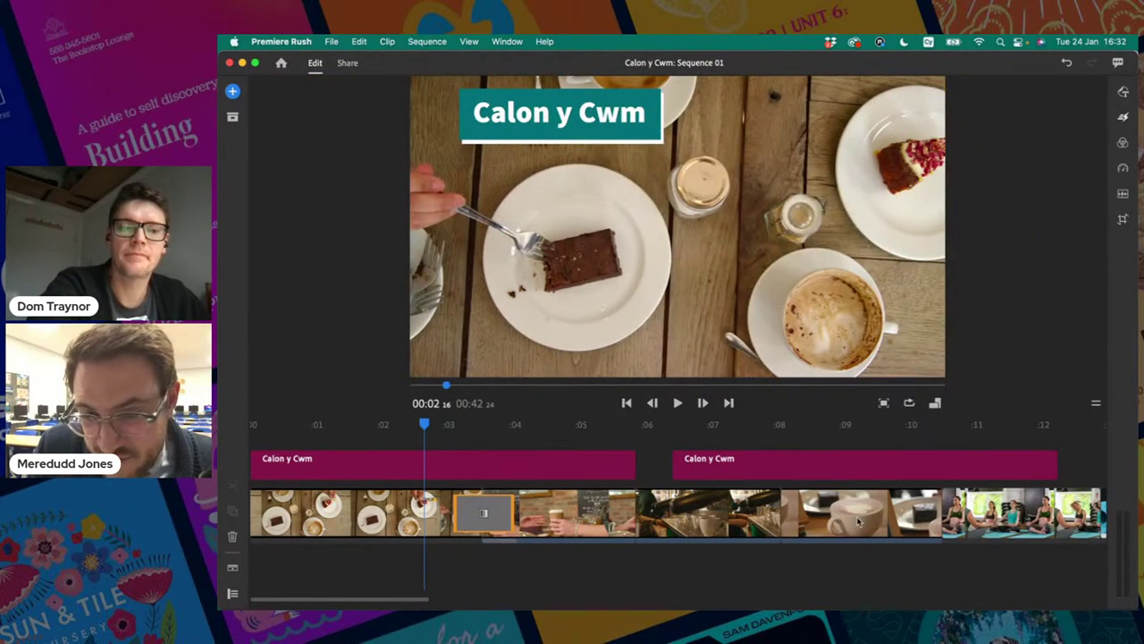
scroll(858, 520, "right", 5)
left_click(488, 512)
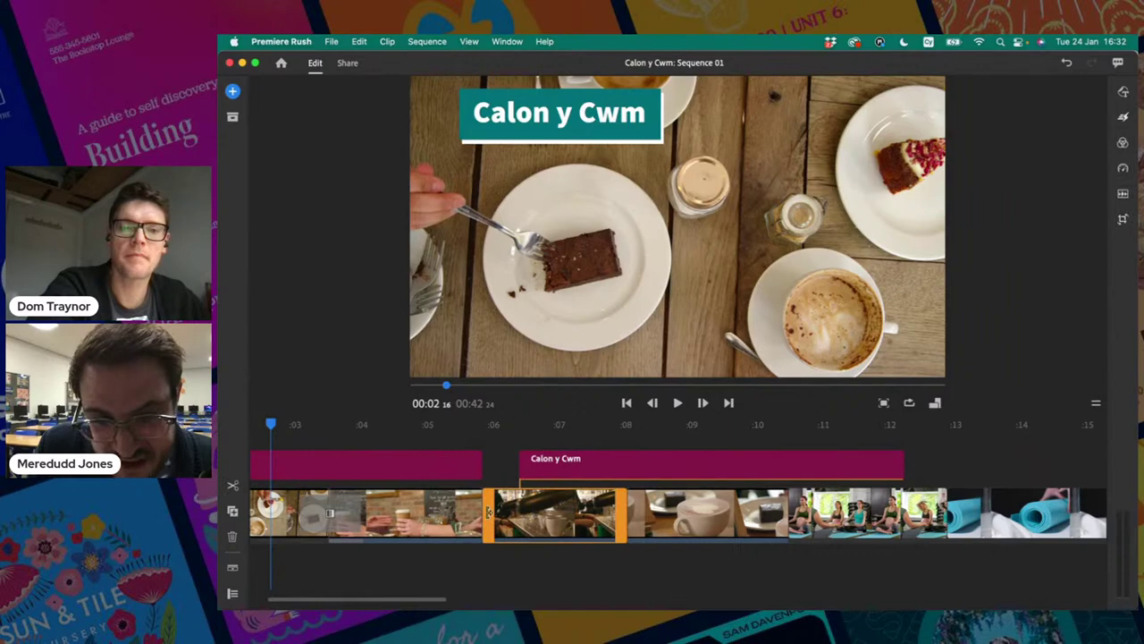
left_click(626, 511)
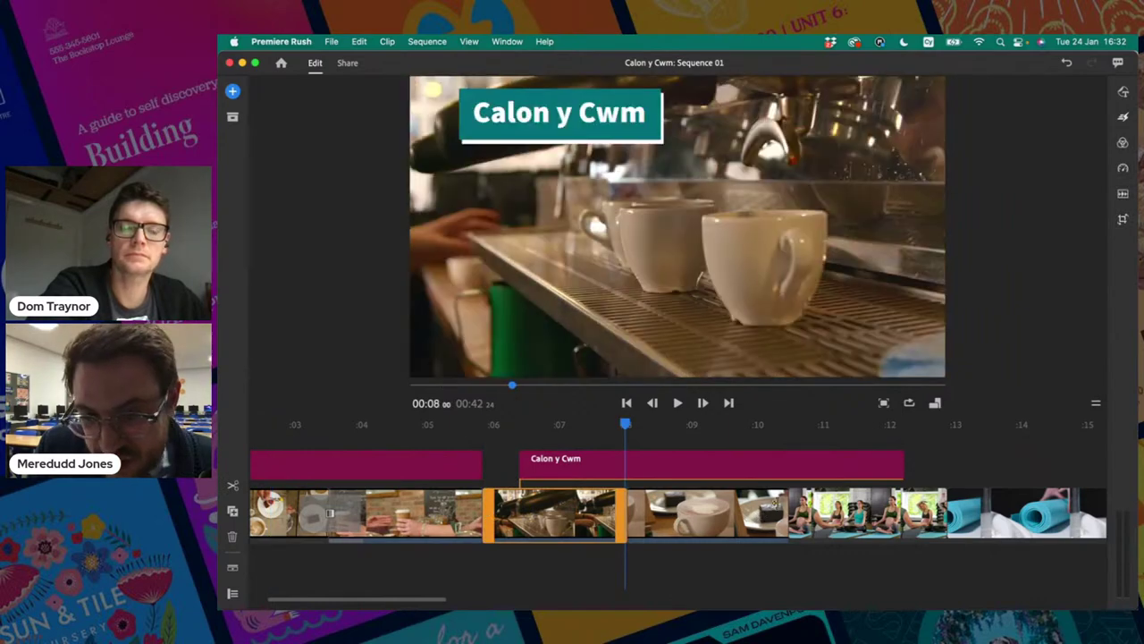
left_click(778, 509)
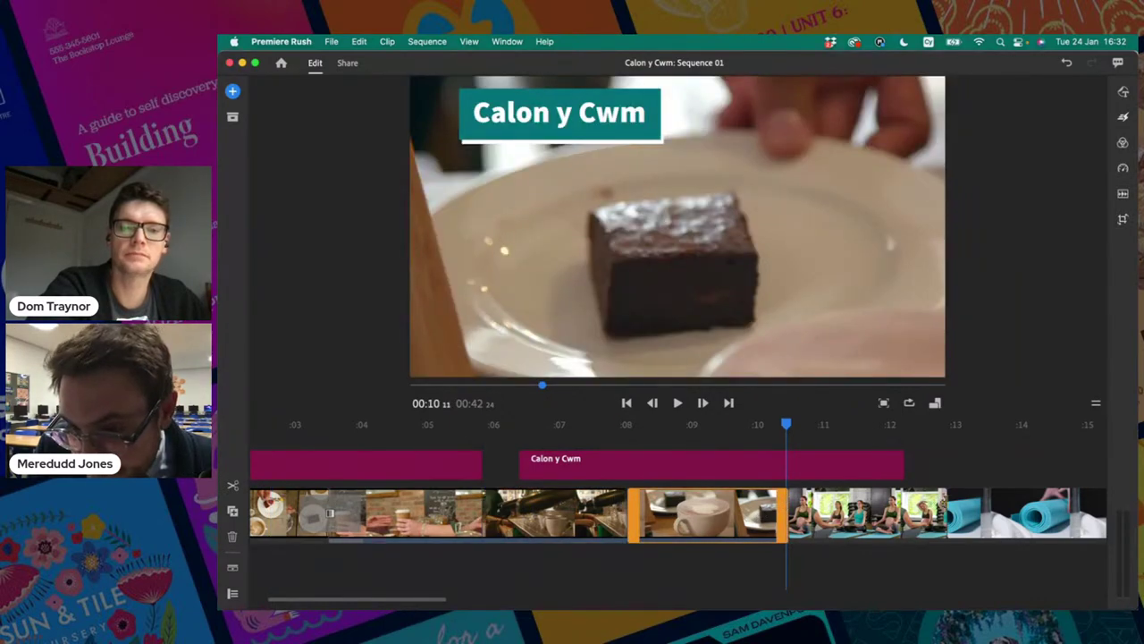
left_click(943, 501)
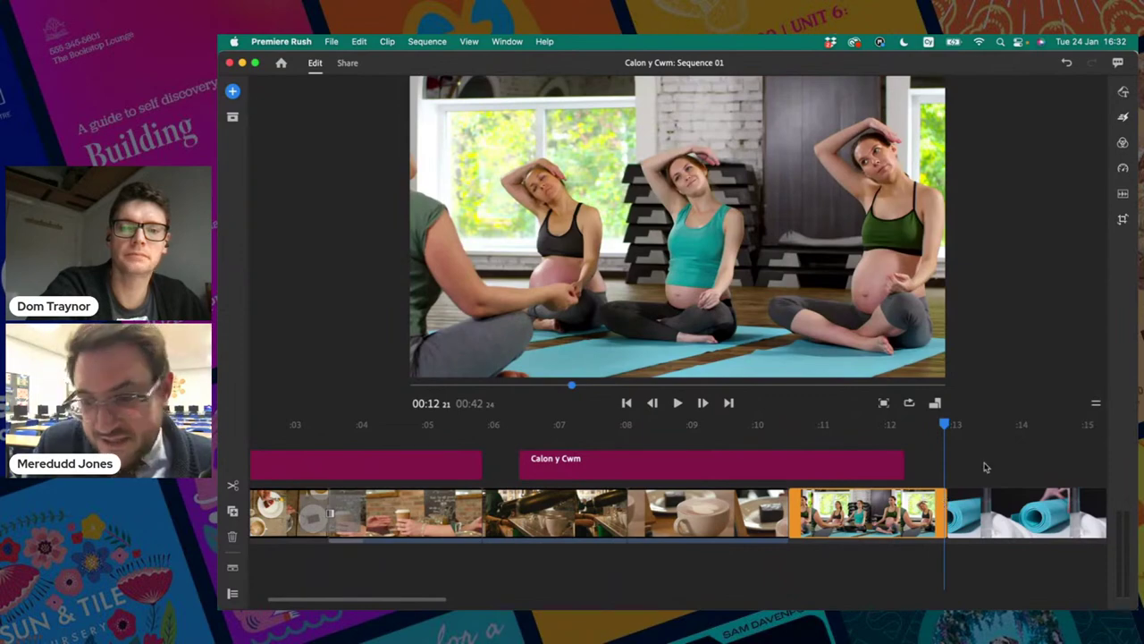
left_click(931, 427)
scroll(932, 426, "down", 6)
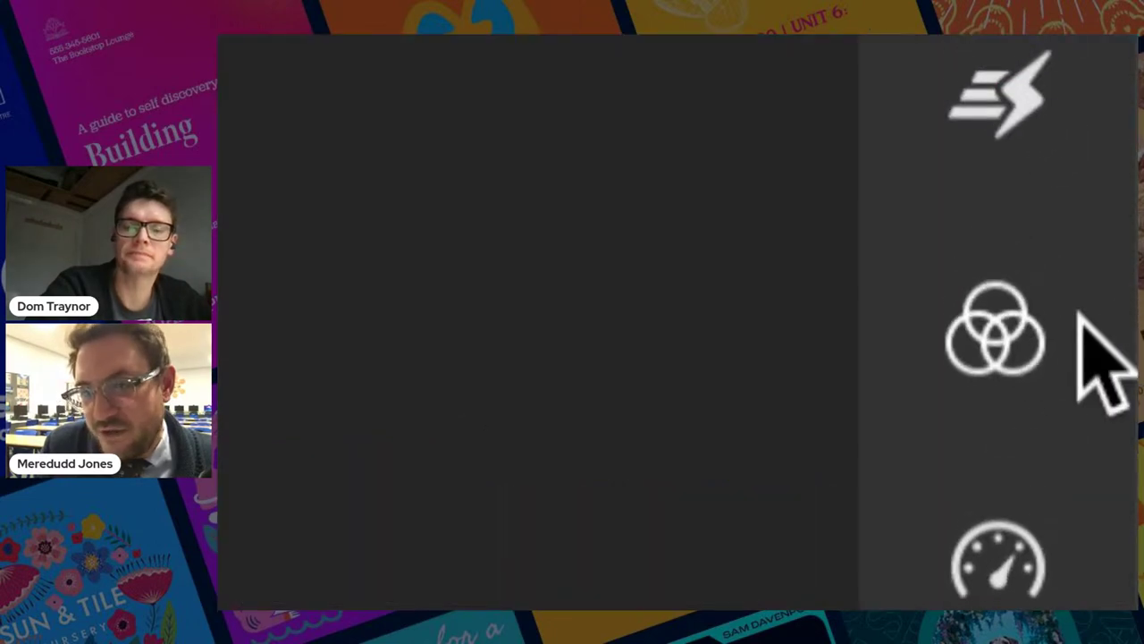
Step: Apply the Mono colour preset to the microphone close-up clip near the sequence's end and view it at 00:39:04
left_click(1127, 142)
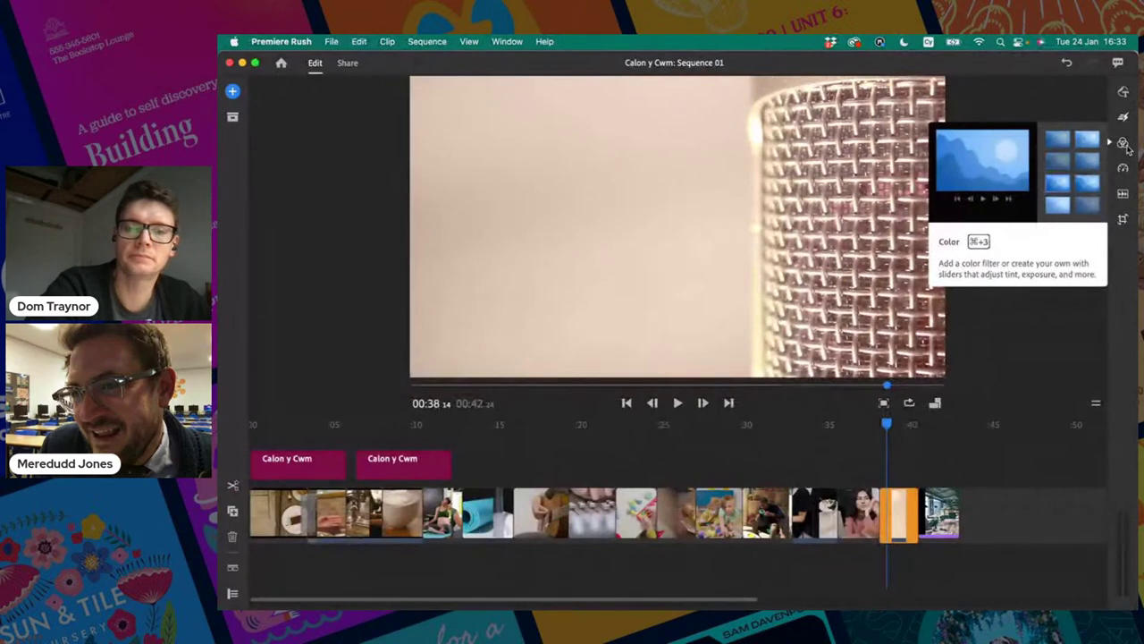
left_click(1124, 145)
scroll(1064, 350, "down", 3)
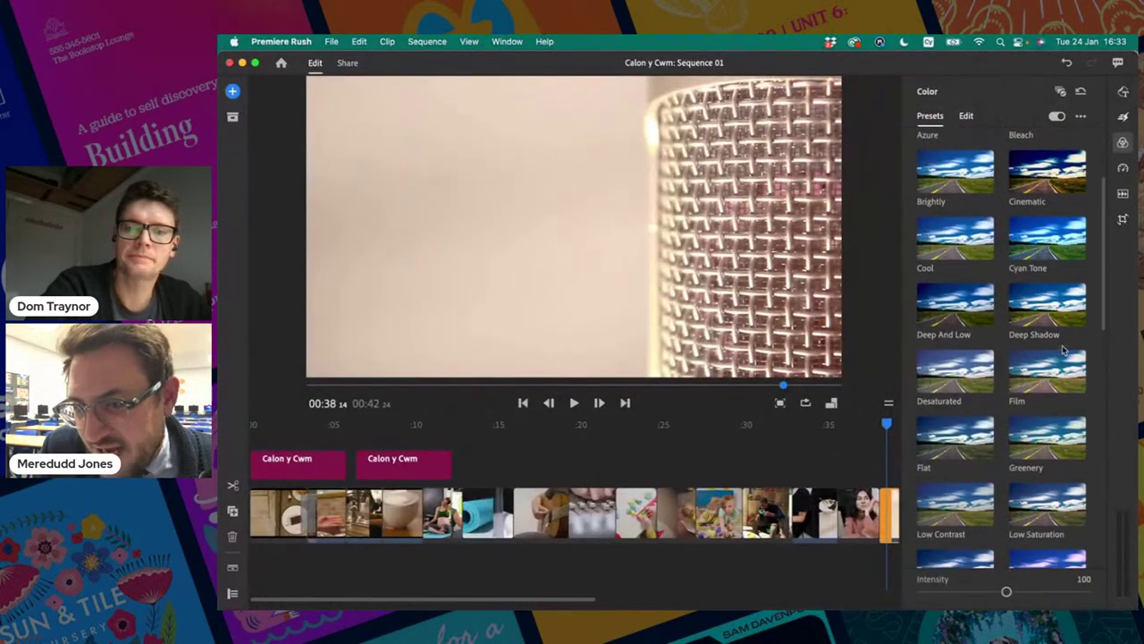
scroll(1064, 350, "down", 6)
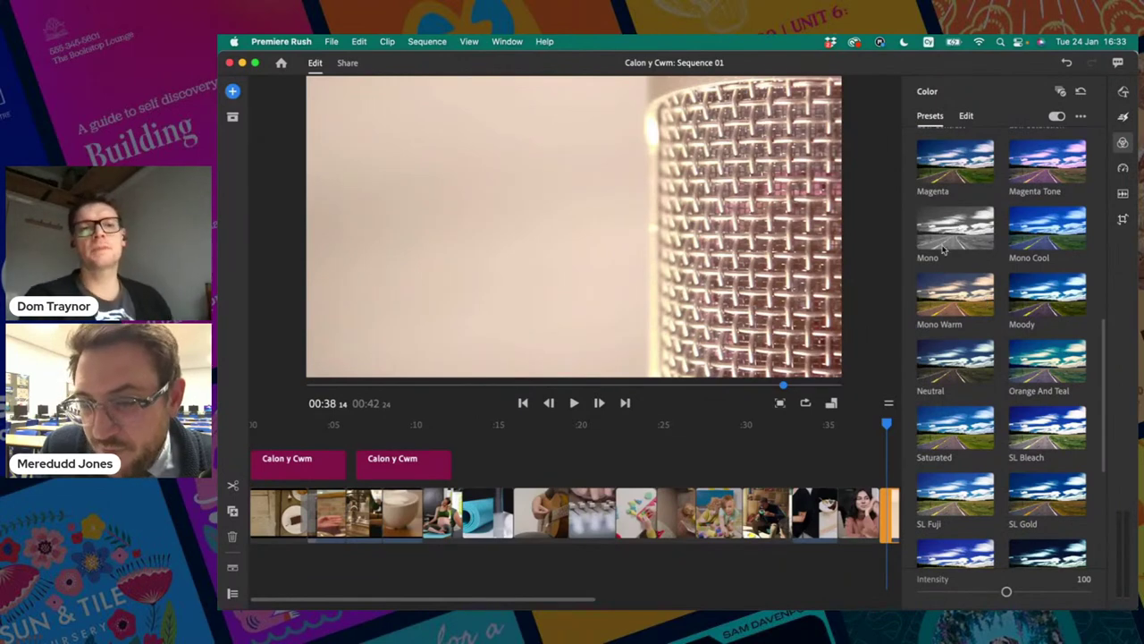
scroll(825, 447, "right", 5)
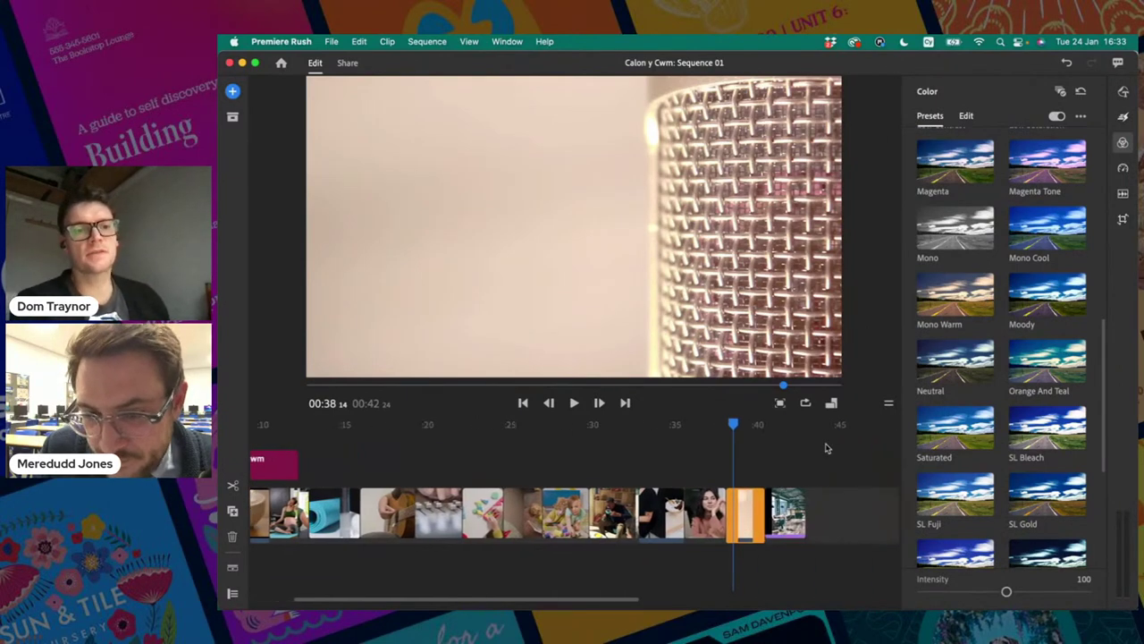
left_click(966, 231)
key("End")
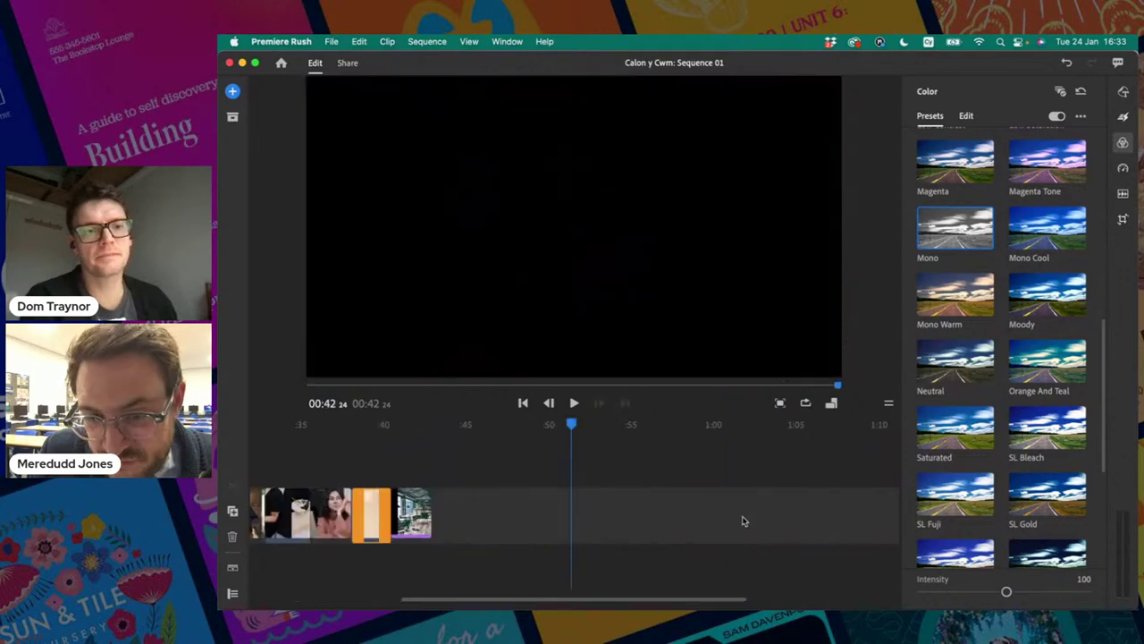
left_click(369, 426)
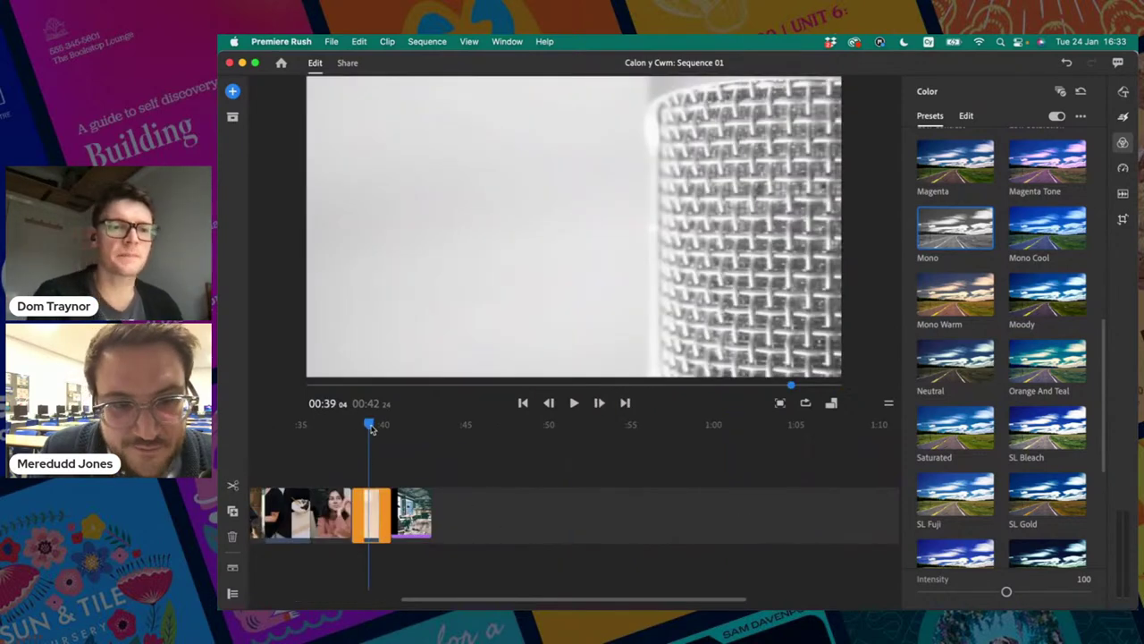
Step: Examine the Speed settings of the microphone close-up clip and scrub between it and the preceding clip, ending at 00:39:00
left_click(1126, 169)
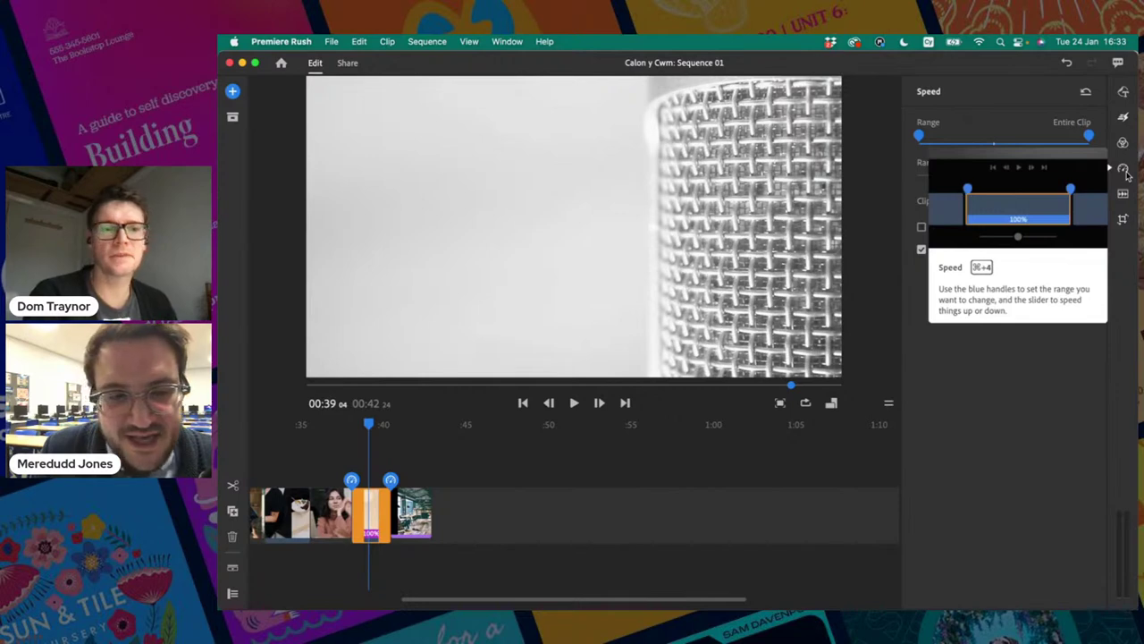
left_click(359, 426)
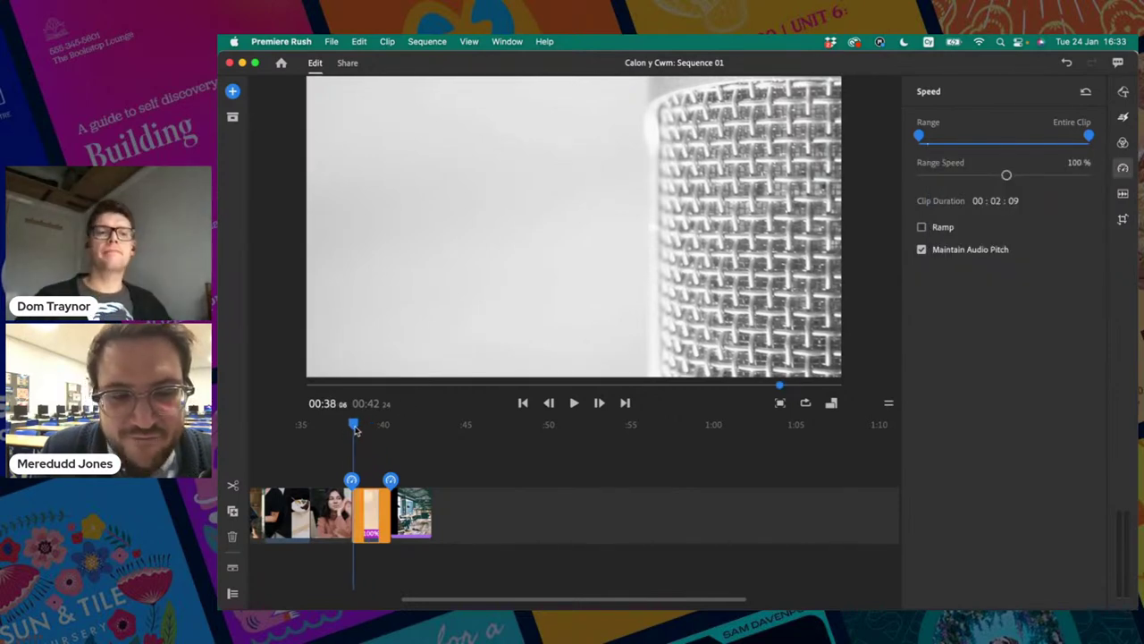
left_click(343, 428)
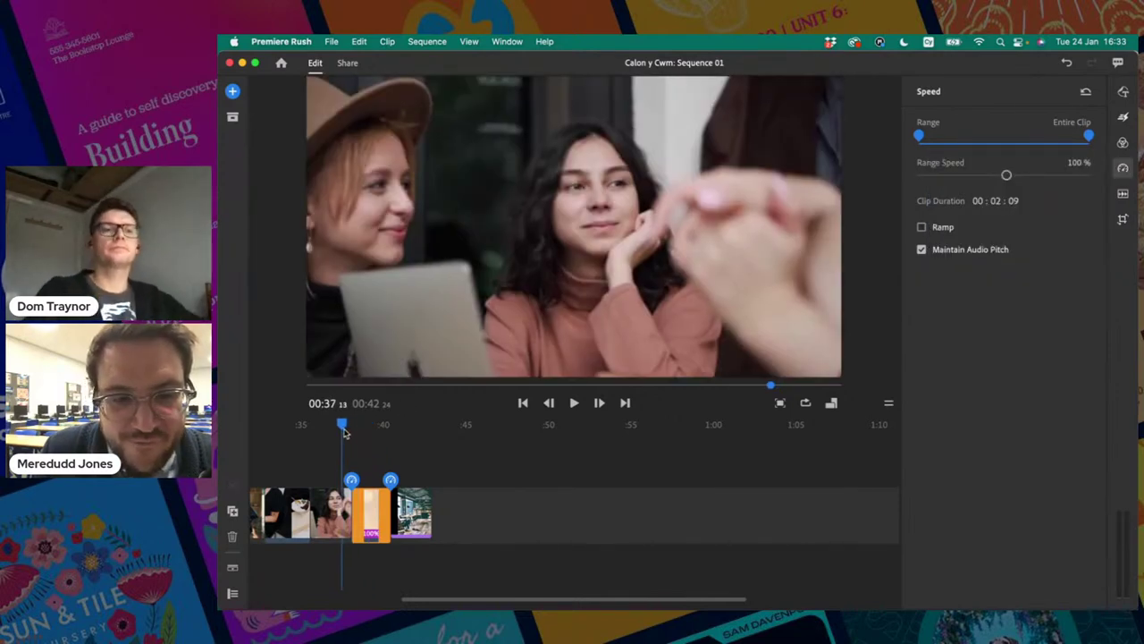
left_click(1124, 168)
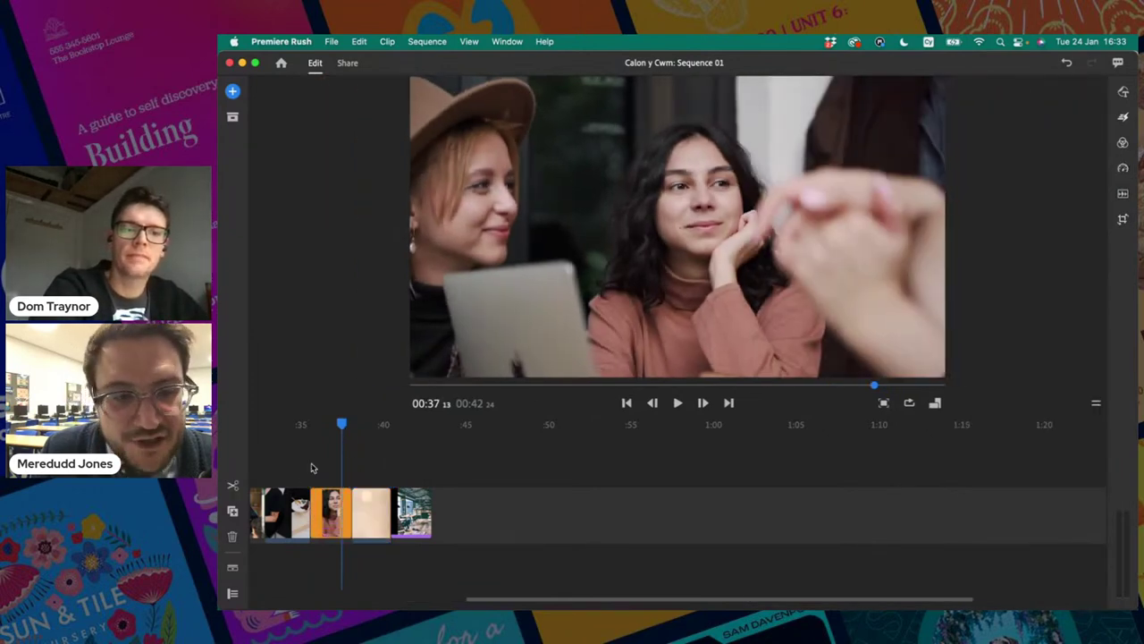
scroll(343, 457, "left", 5)
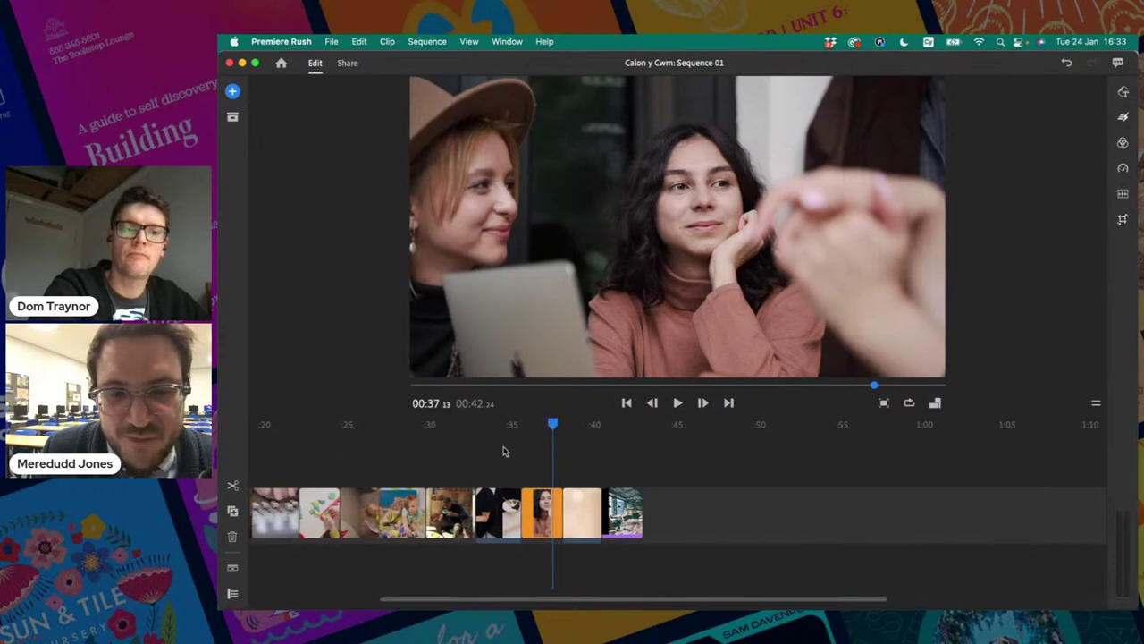
left_click_drag(552, 427, 579, 428)
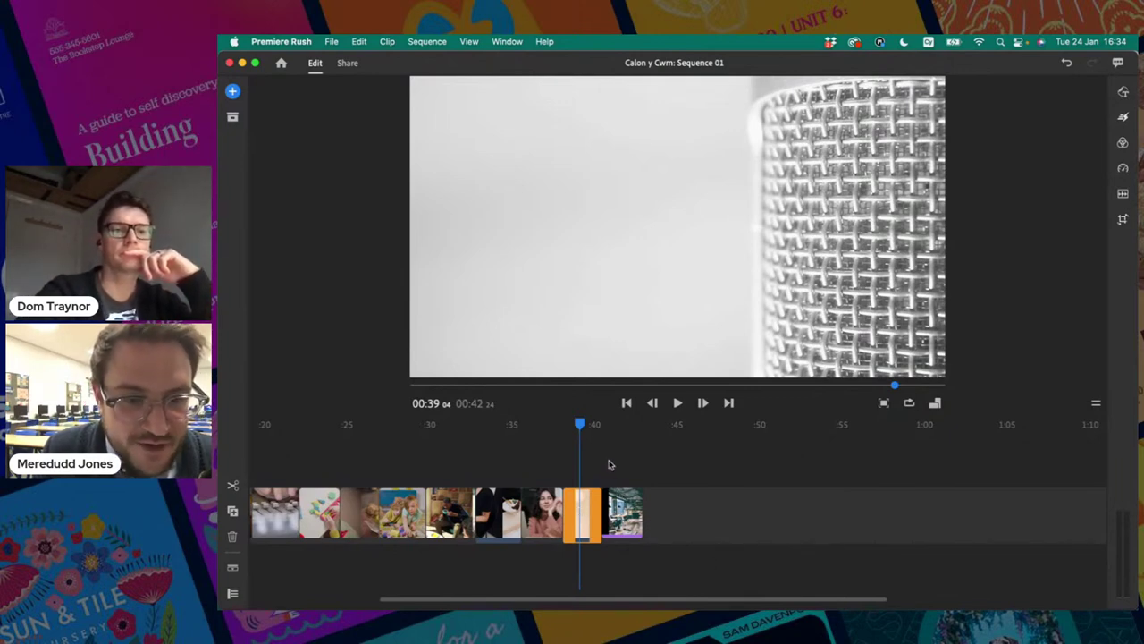
scroll(608, 463, "down", 3)
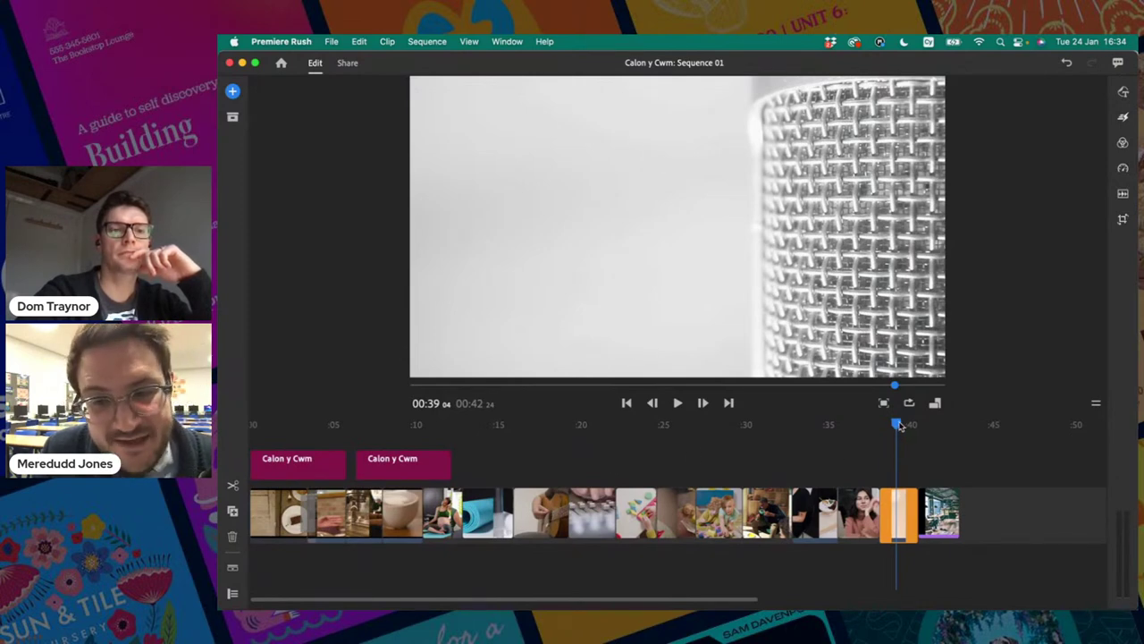
left_click_drag(900, 427, 894, 425)
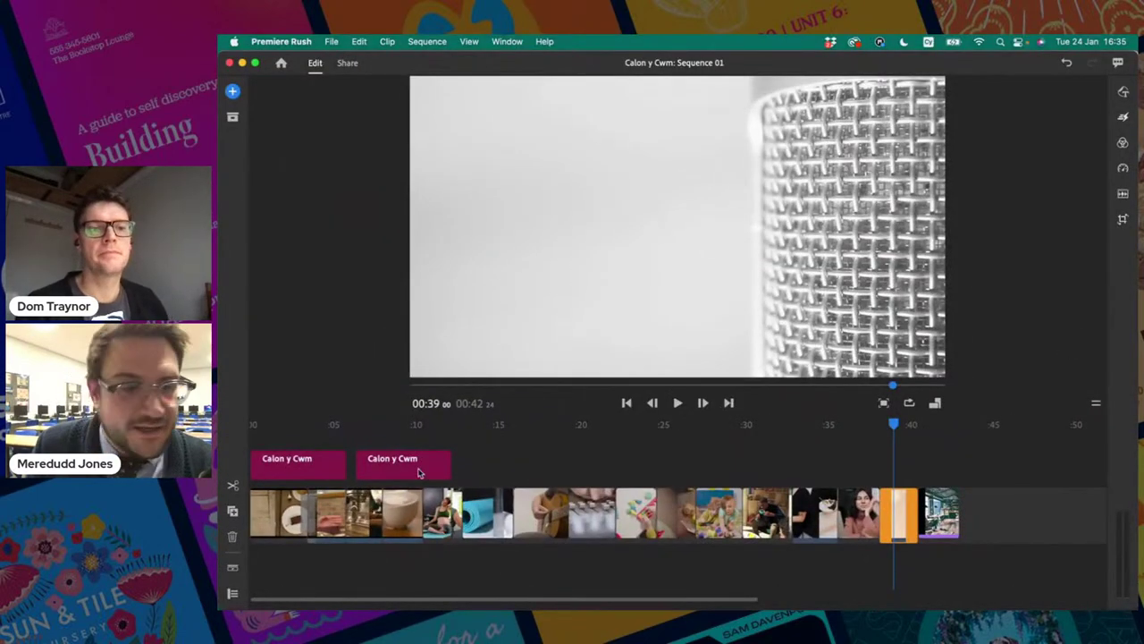
Step: Select the first Calon y Cwm title, browse the built-in Soundtracks library and close it without adding a track
left_click(289, 470)
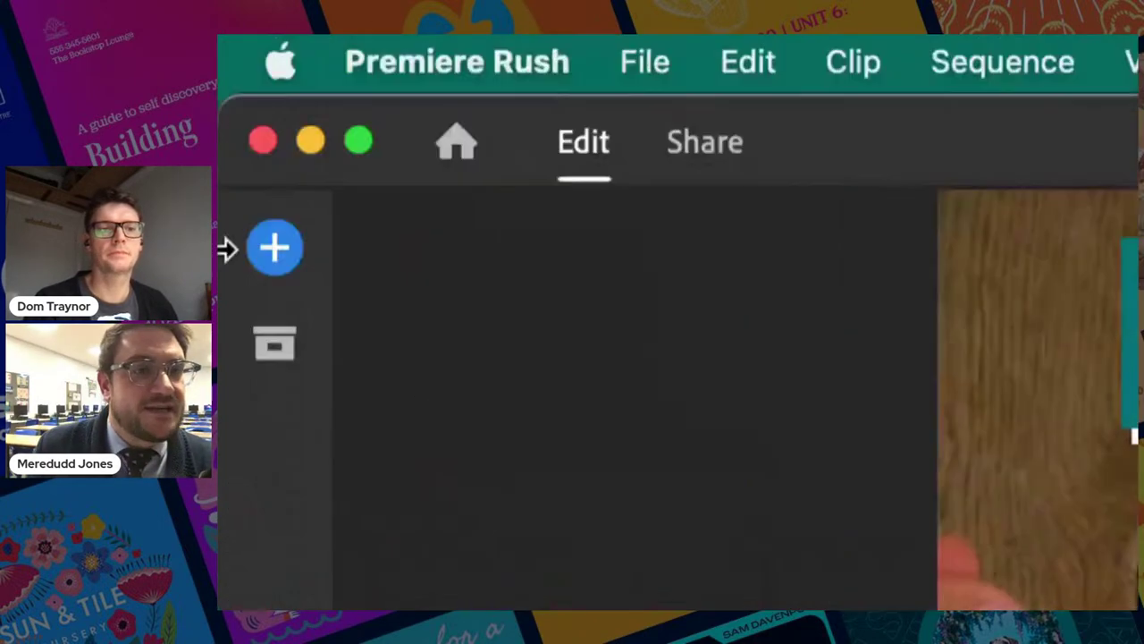
left_click(284, 302)
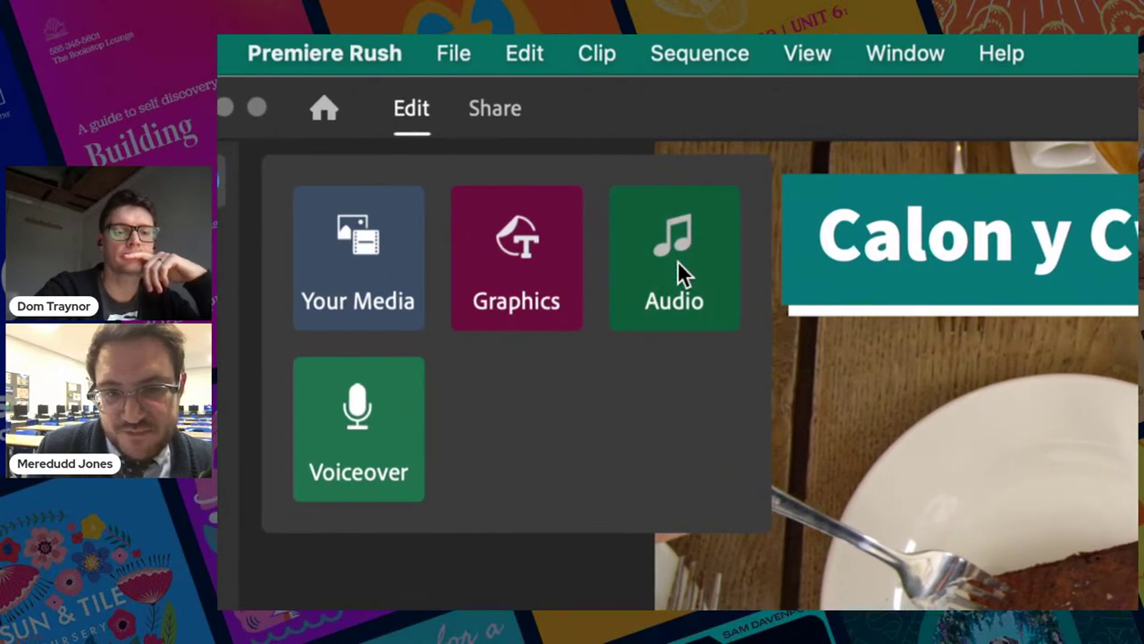
left_click(678, 261)
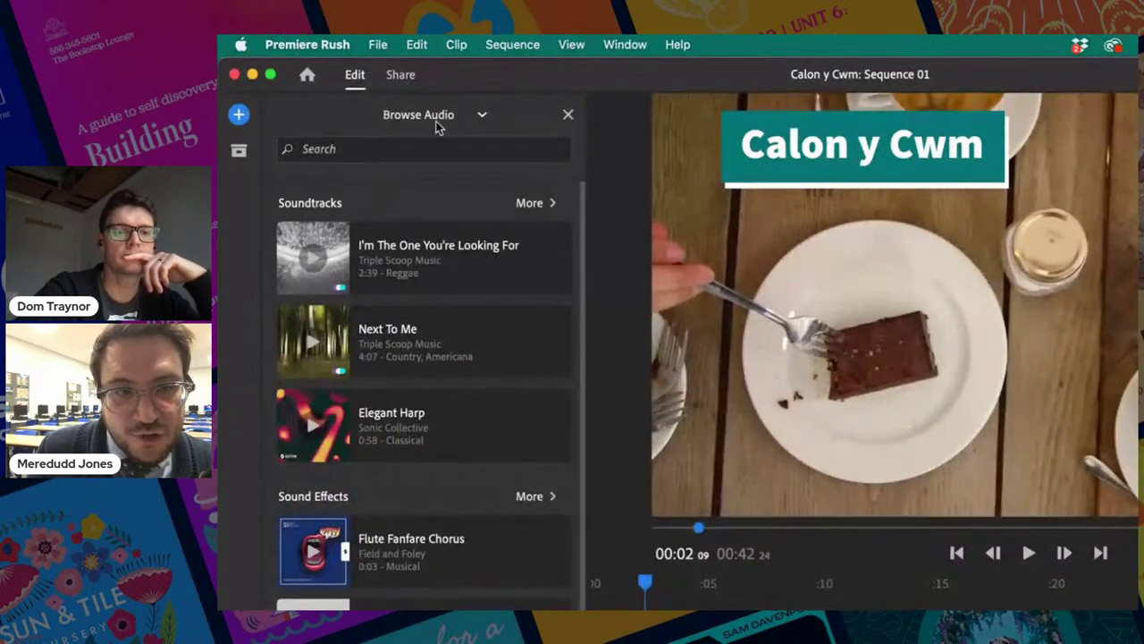
left_click(400, 117)
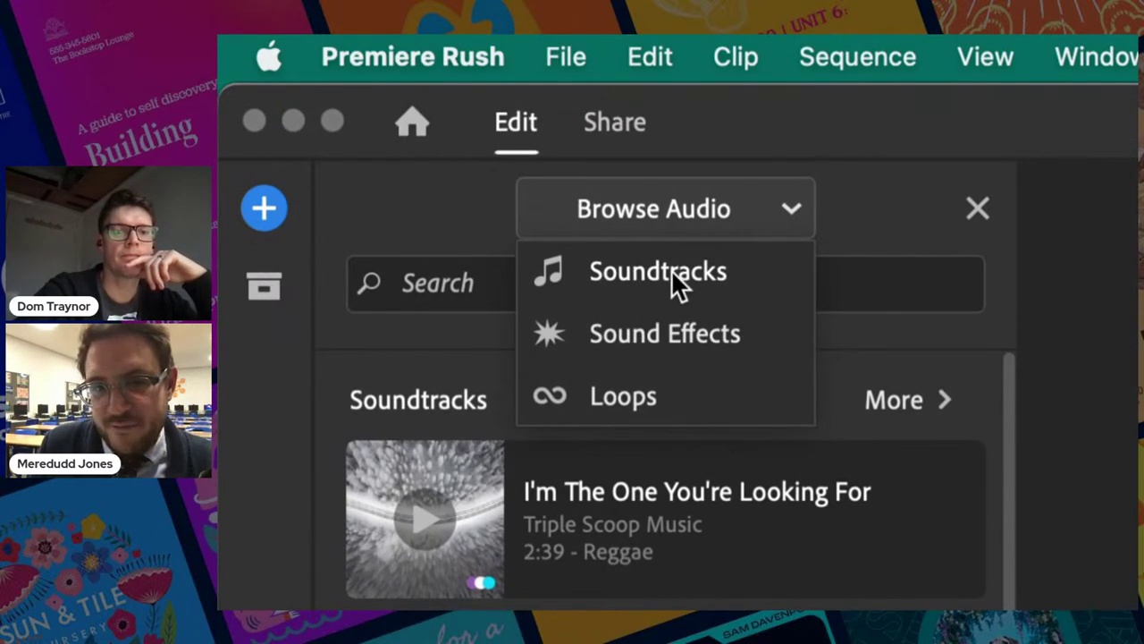
left_click(670, 272)
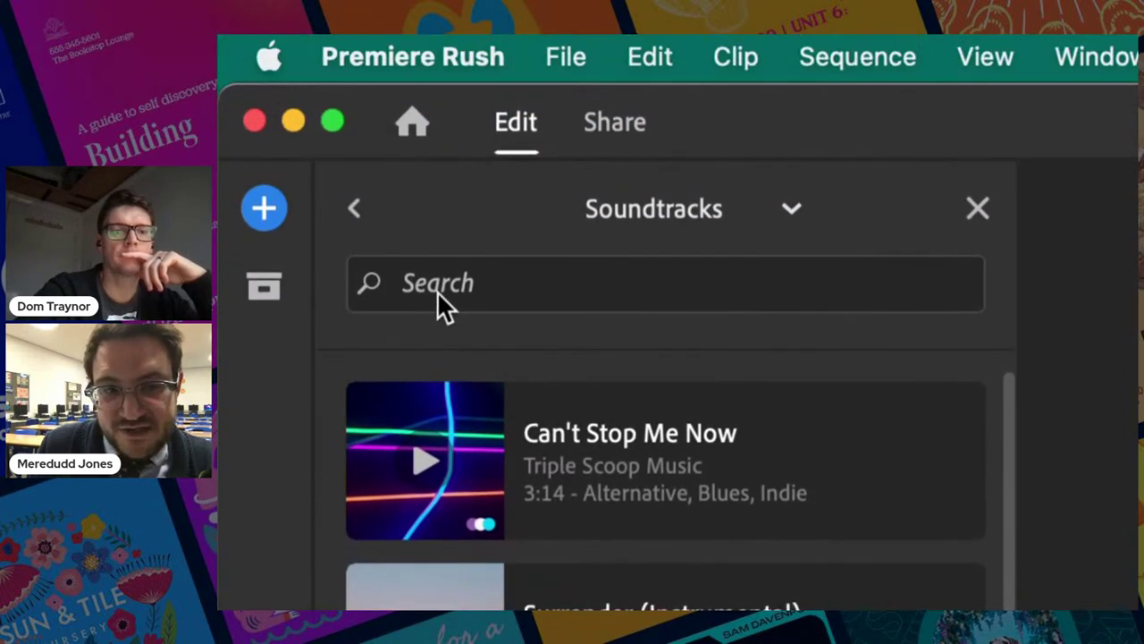
left_click(437, 291)
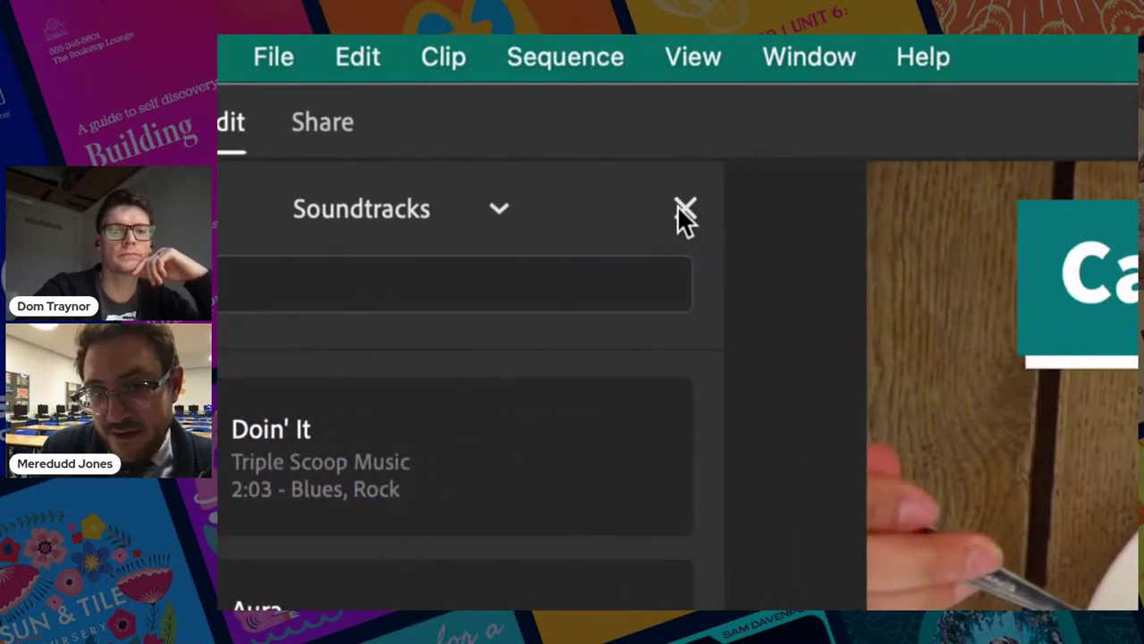
left_click(978, 210)
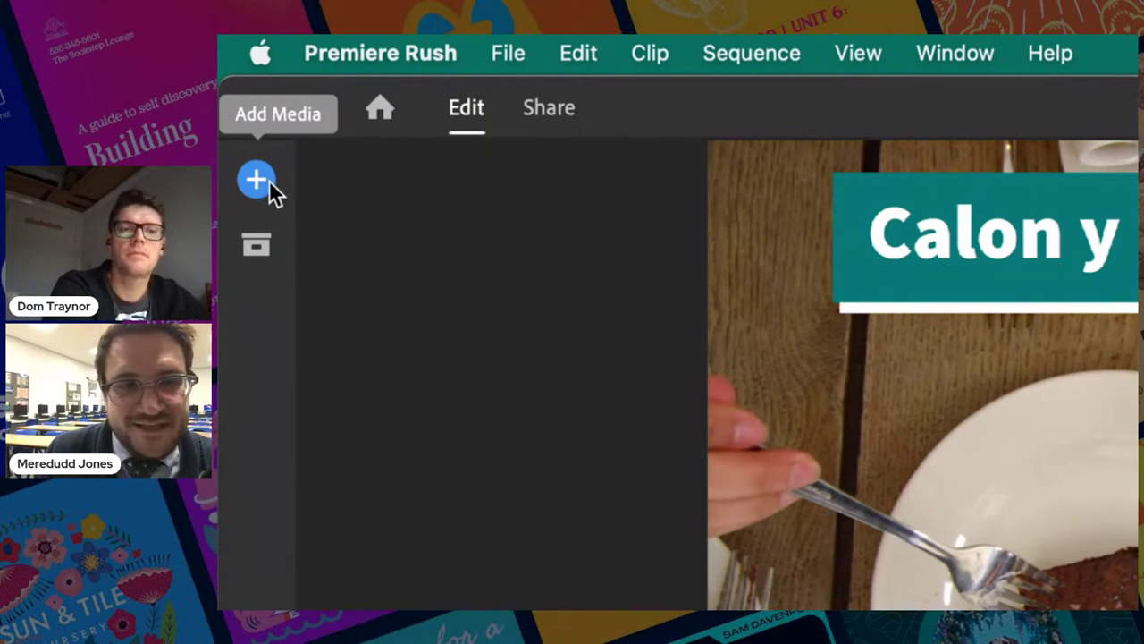
Step: Add the sweet MP3 from the Images and Sound folder to the sequence and align it with the sequence's start
left_click(258, 181)
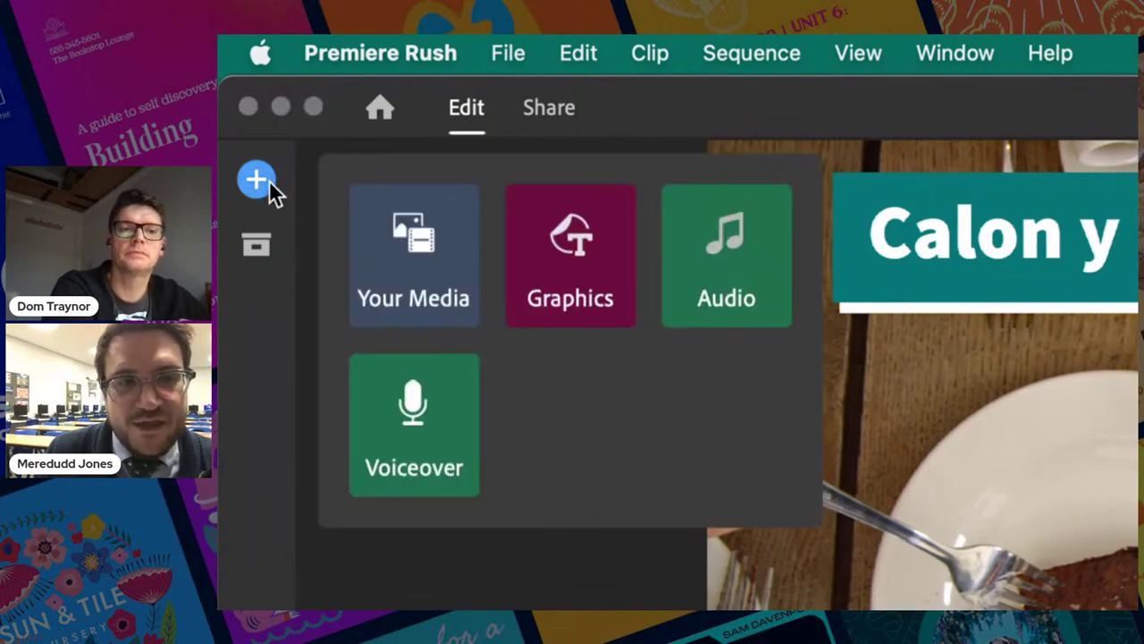
left_click(458, 284)
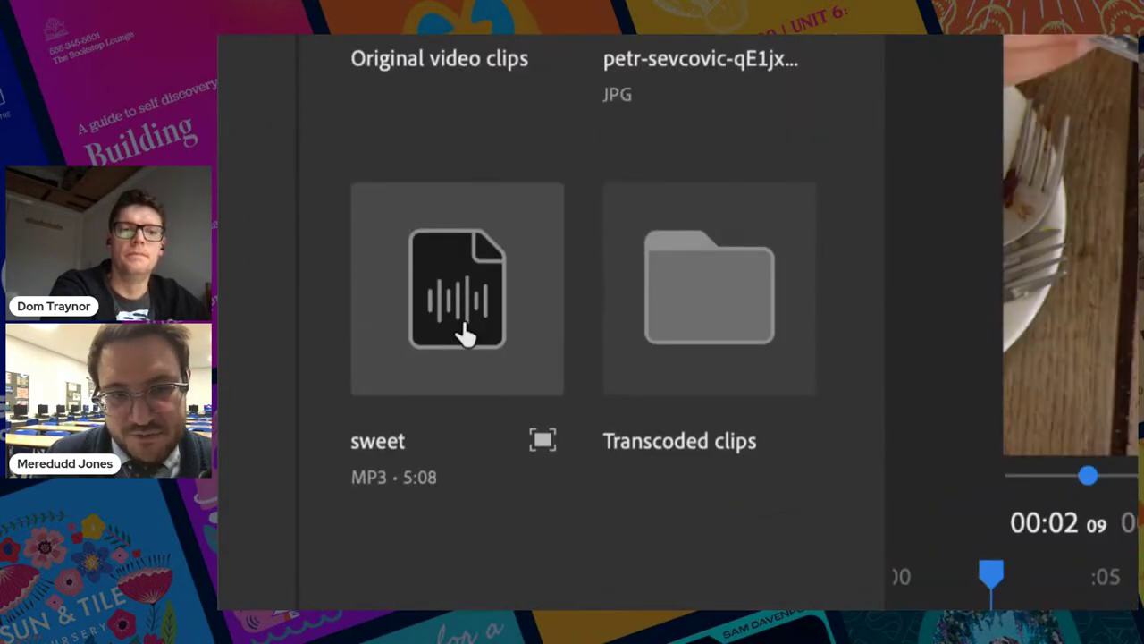
left_click(457, 159)
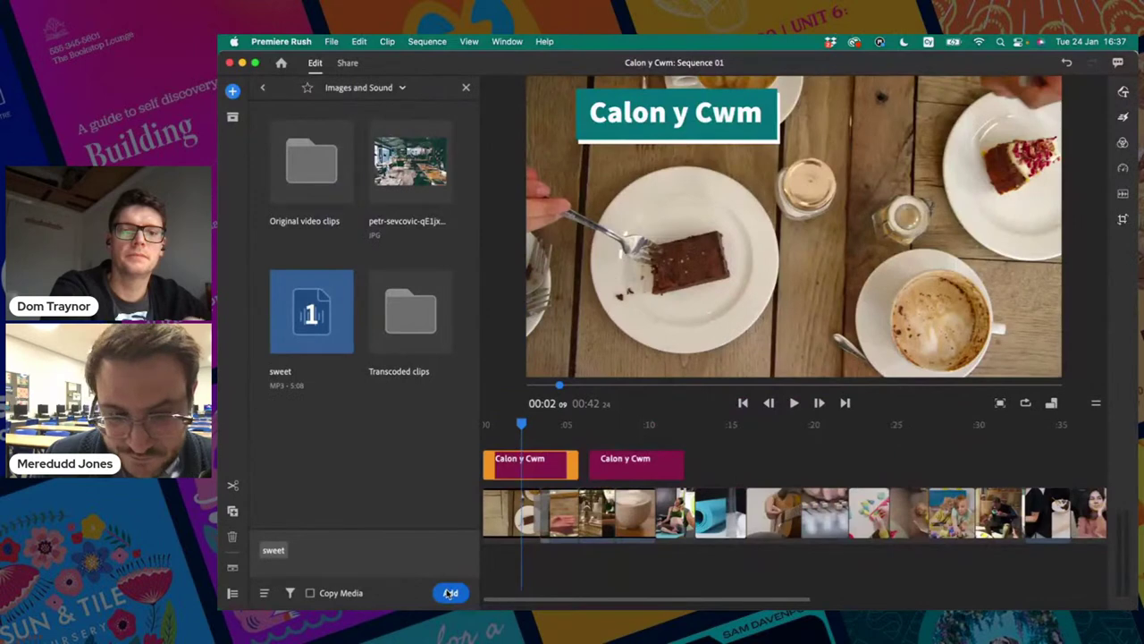
left_click(449, 593)
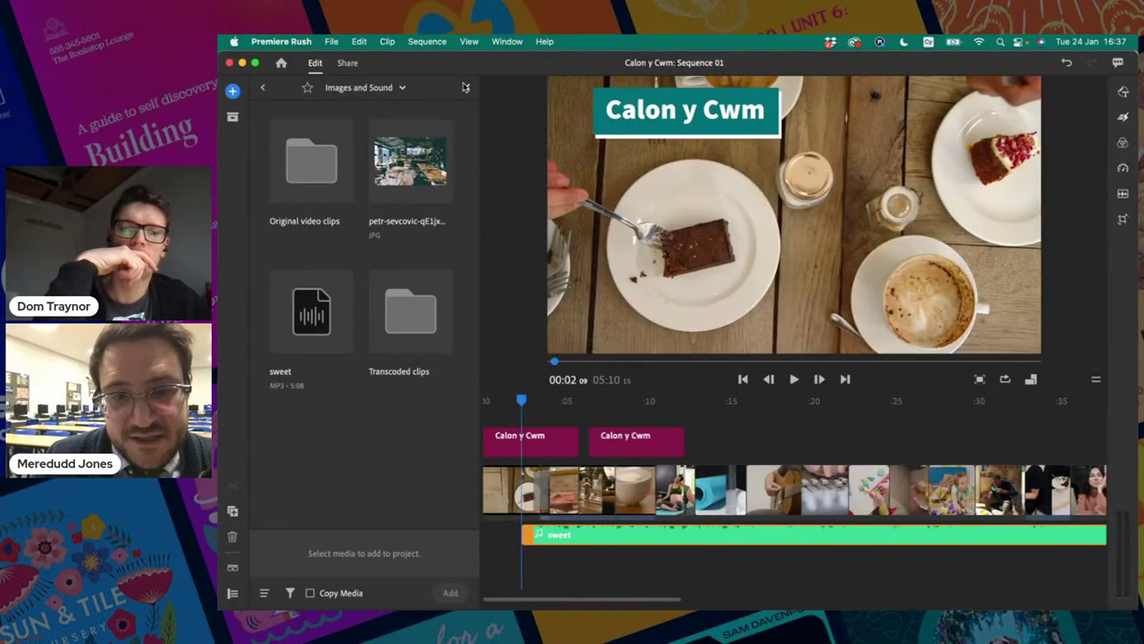
left_click(464, 88)
left_click_drag(500, 536, 424, 540)
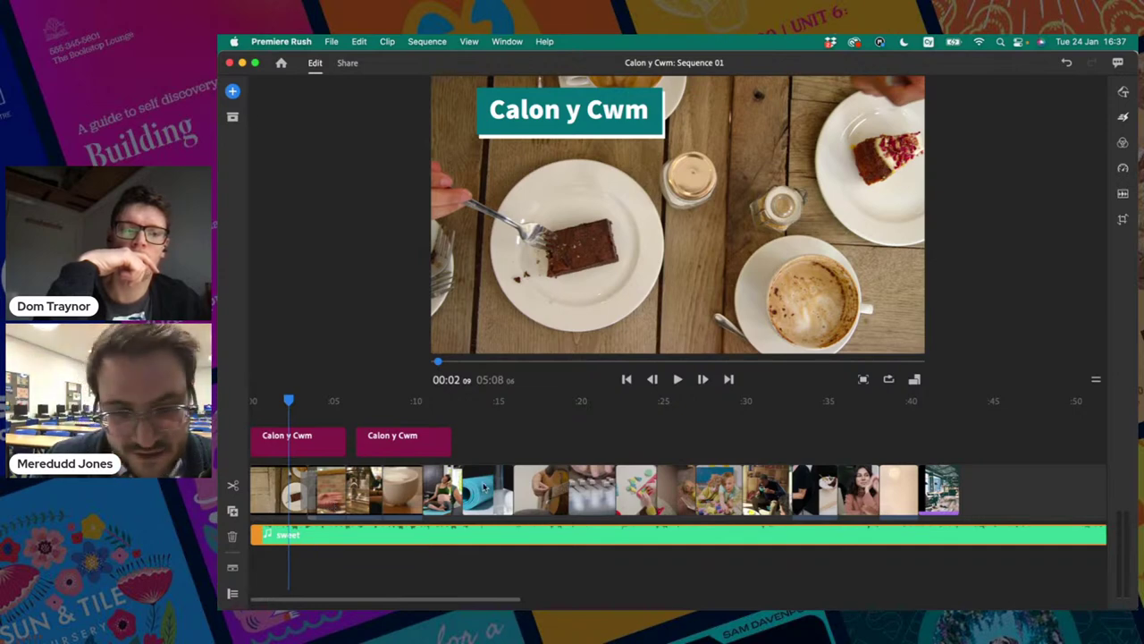
Step: Play the sequence from 00:00:00 with the sweet music track and pause at 00:08:08
scroll(482, 486, "right", 10)
scroll(483, 486, "left", 10)
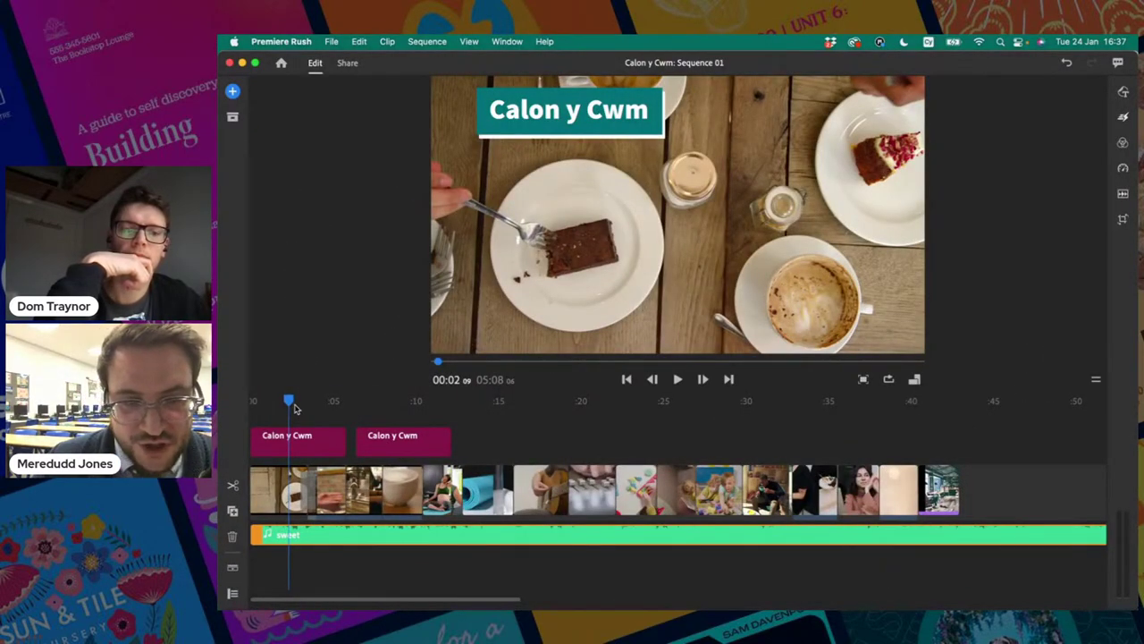
left_click_drag(295, 409, 246, 409)
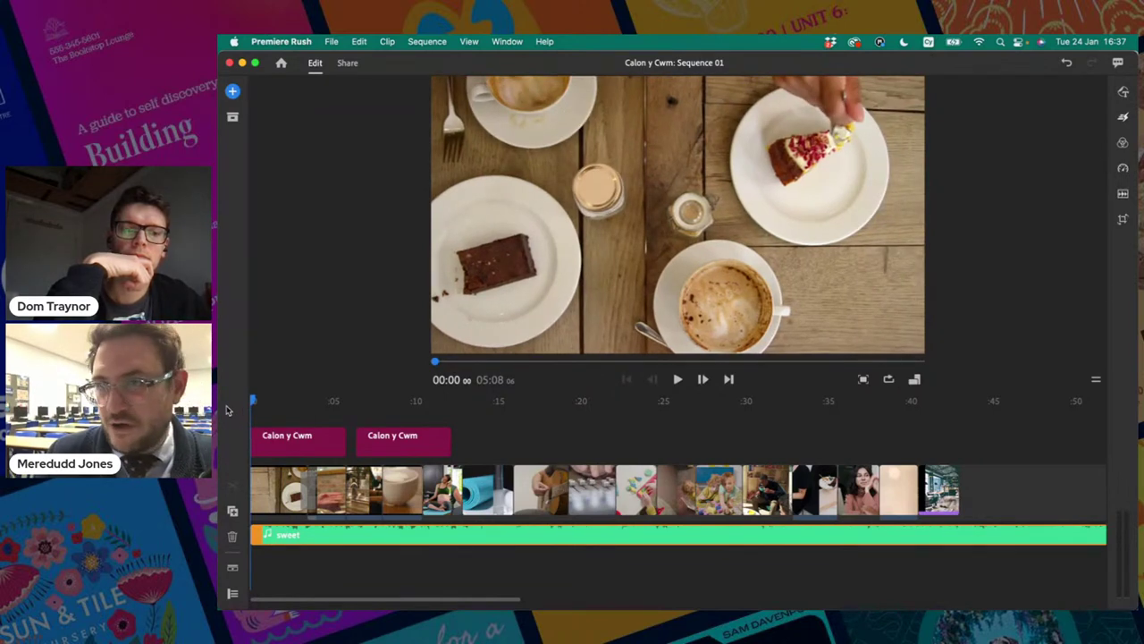
key("space")
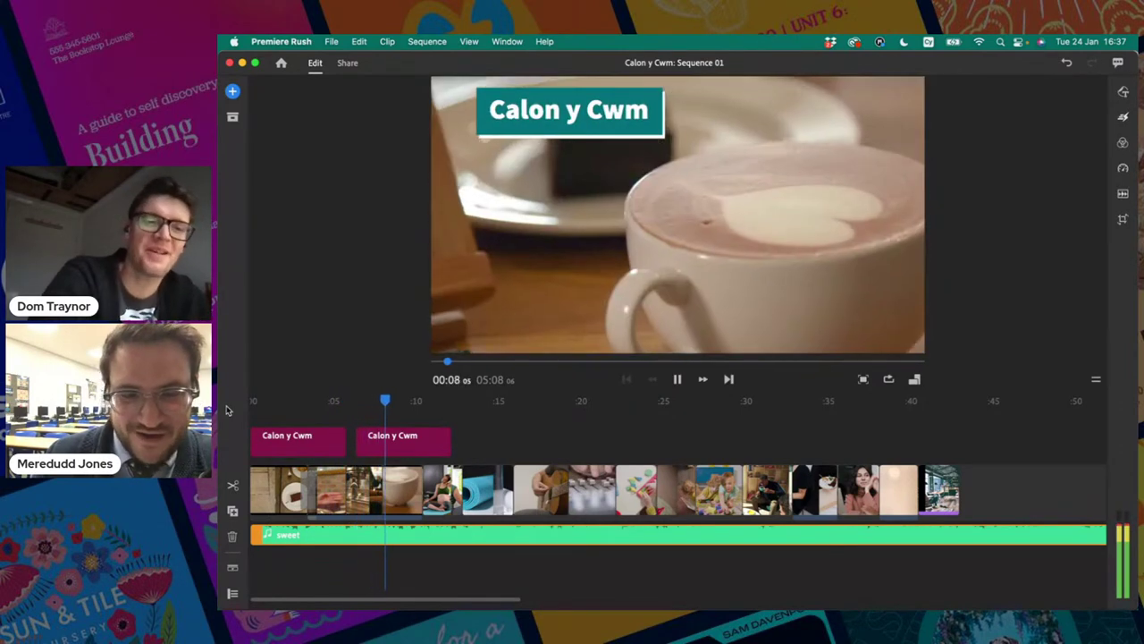
key("space")
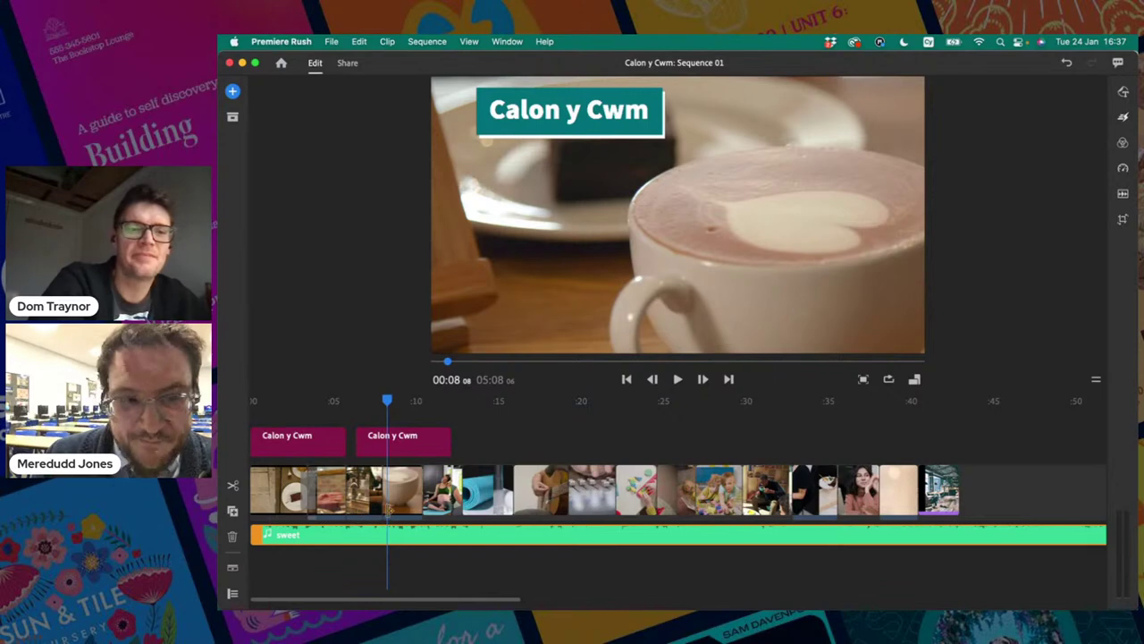
Step: Split the sweet music track at 00:43:00, where the last clip ends, delete the remainder and play back the ending
scroll(428, 552, "right", 5)
scroll(536, 554, "right", 2)
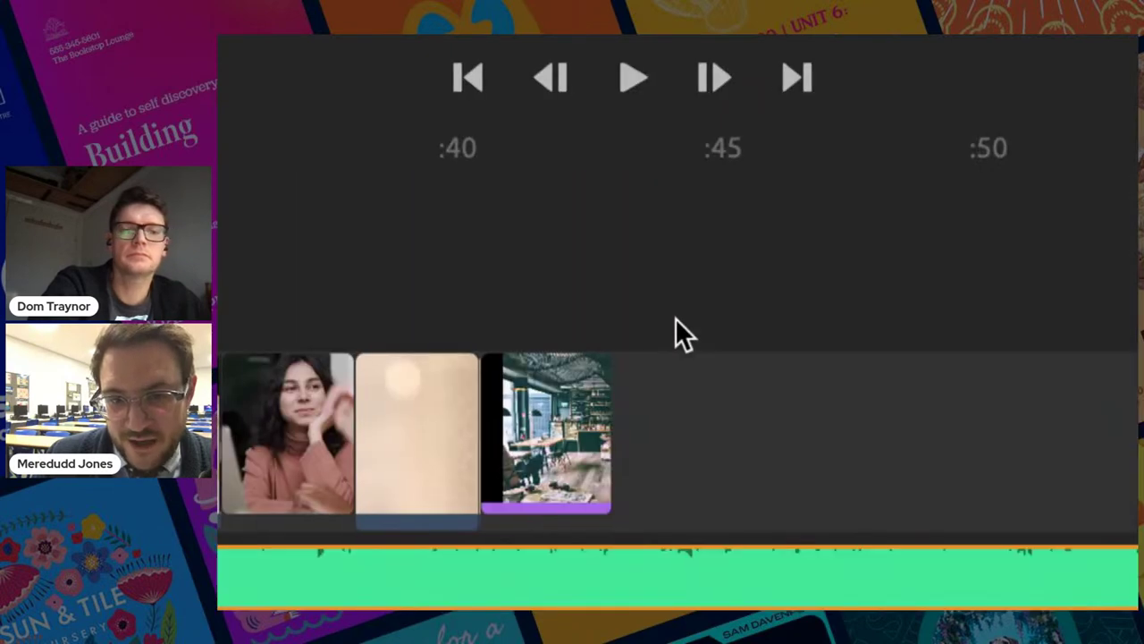
left_click(675, 320)
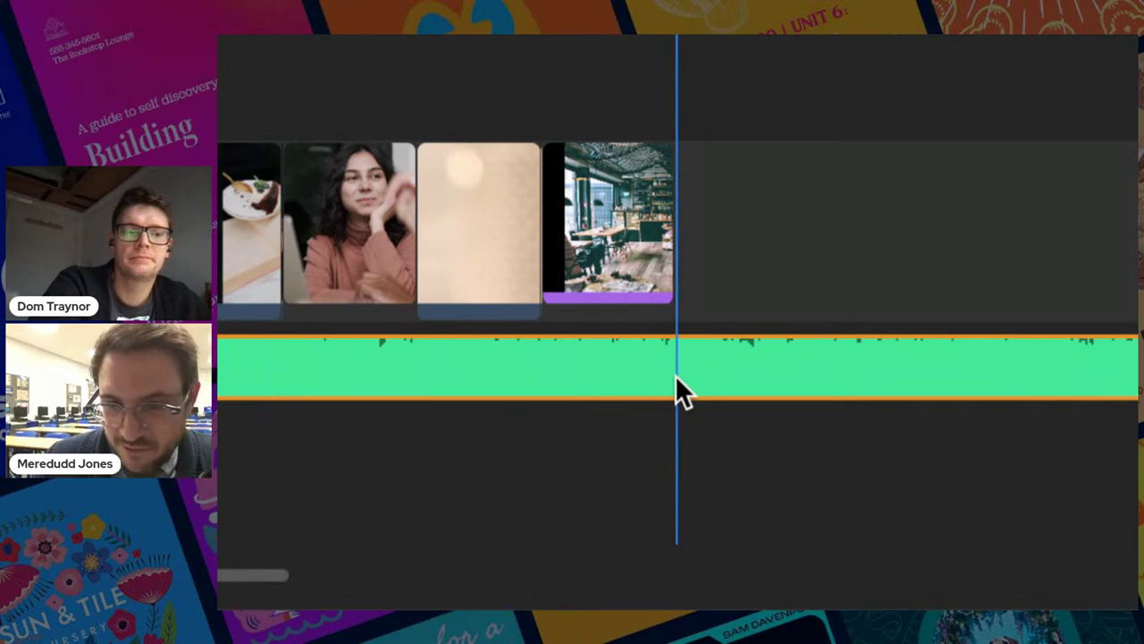
key("s")
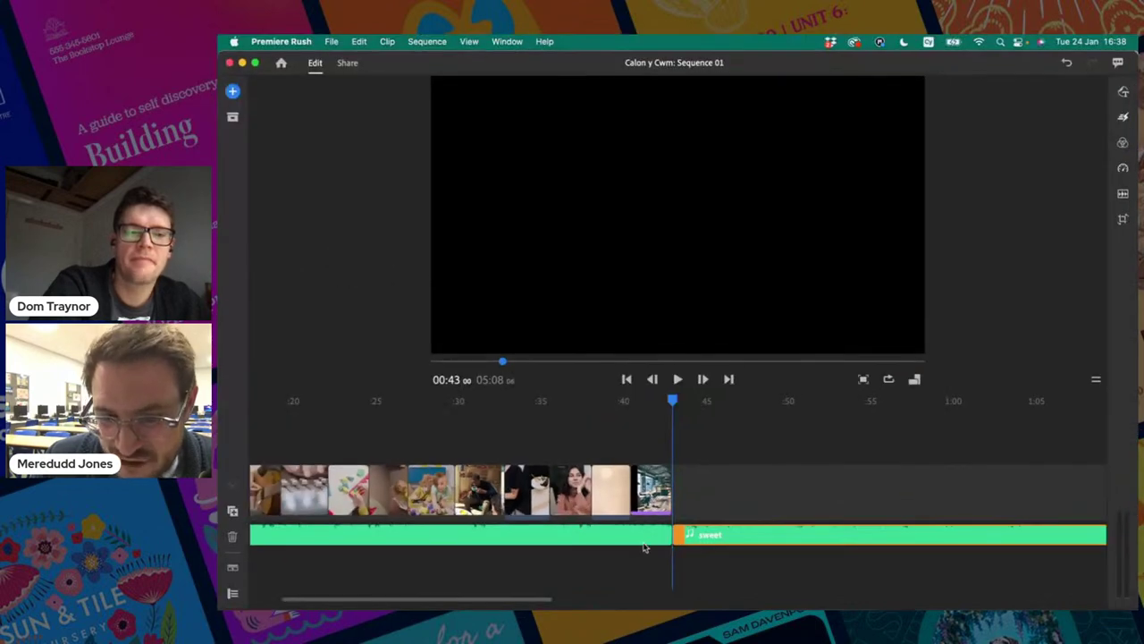
left_click_drag(643, 547, 729, 540)
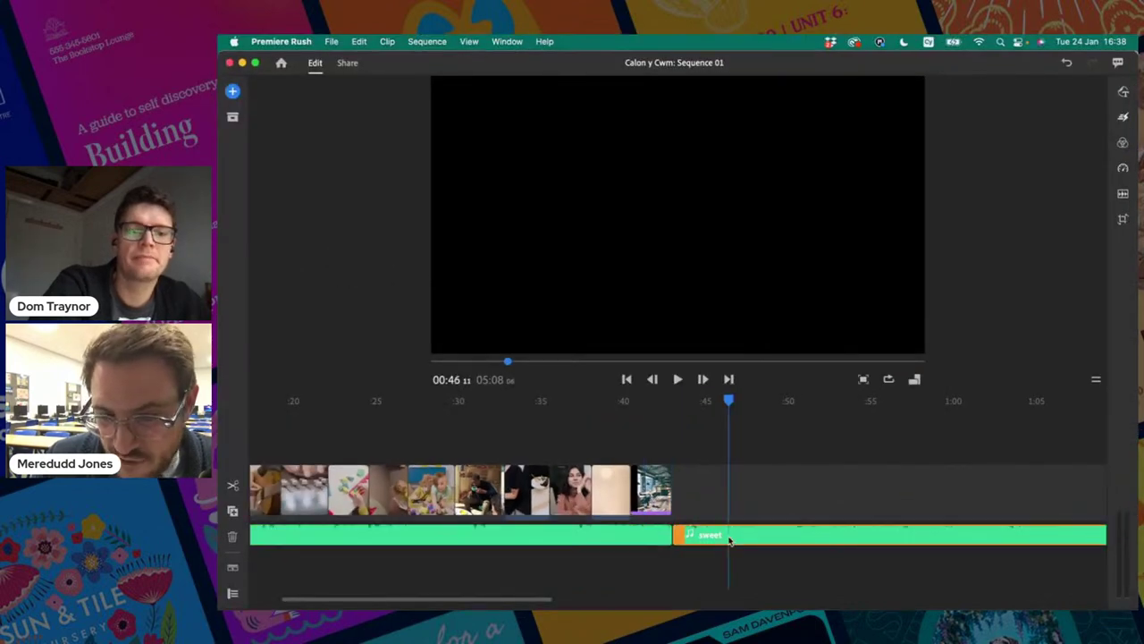
key("Delete")
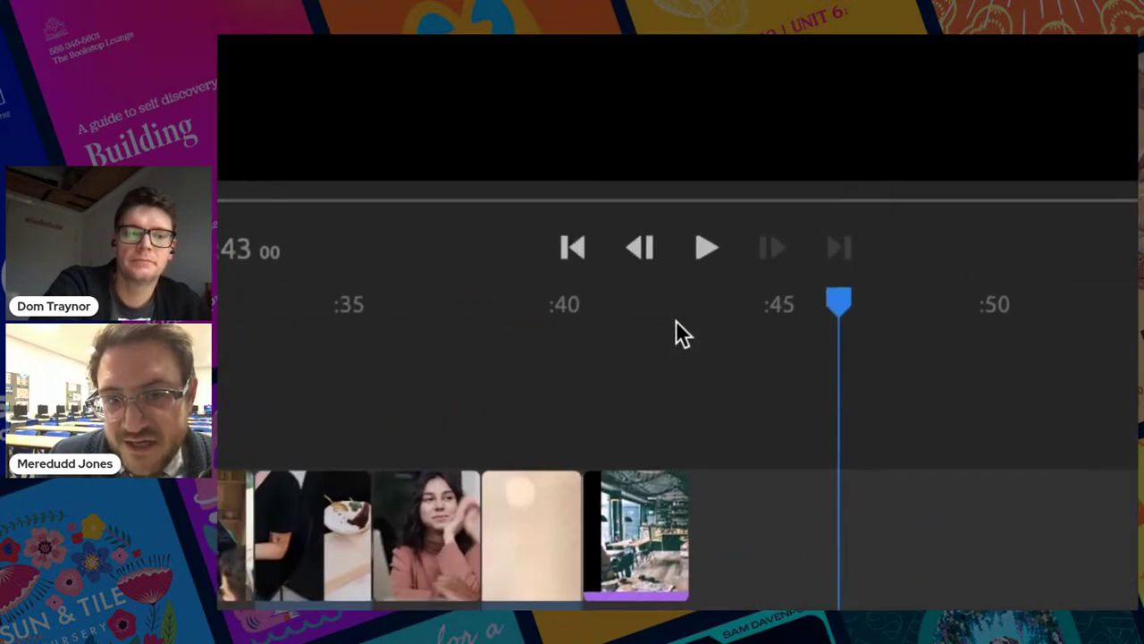
left_click(641, 536)
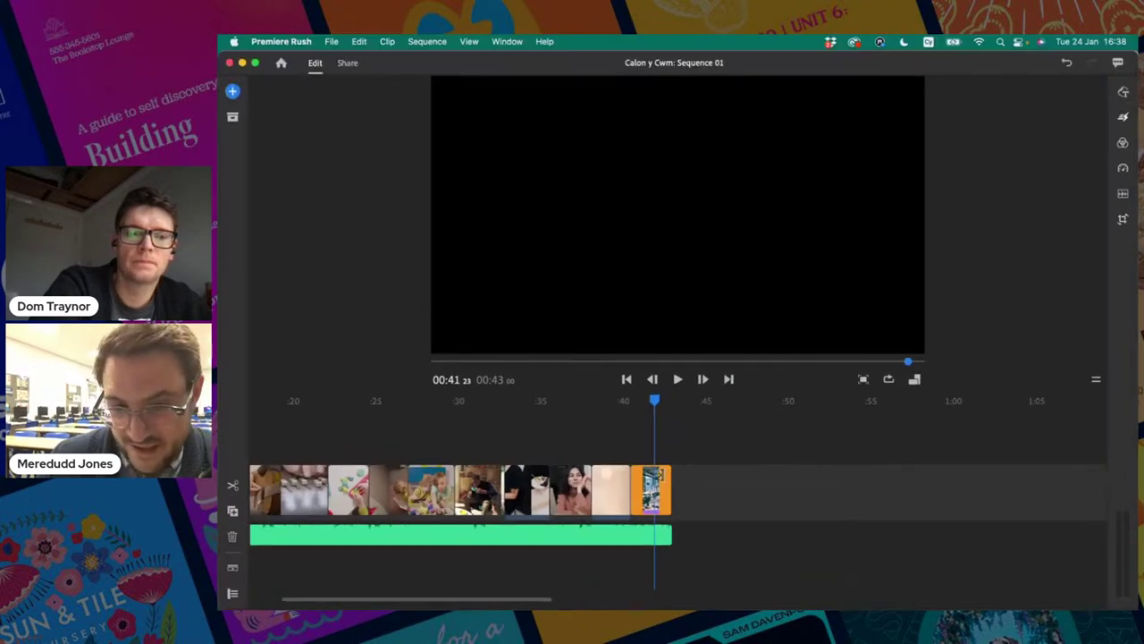
key("space")
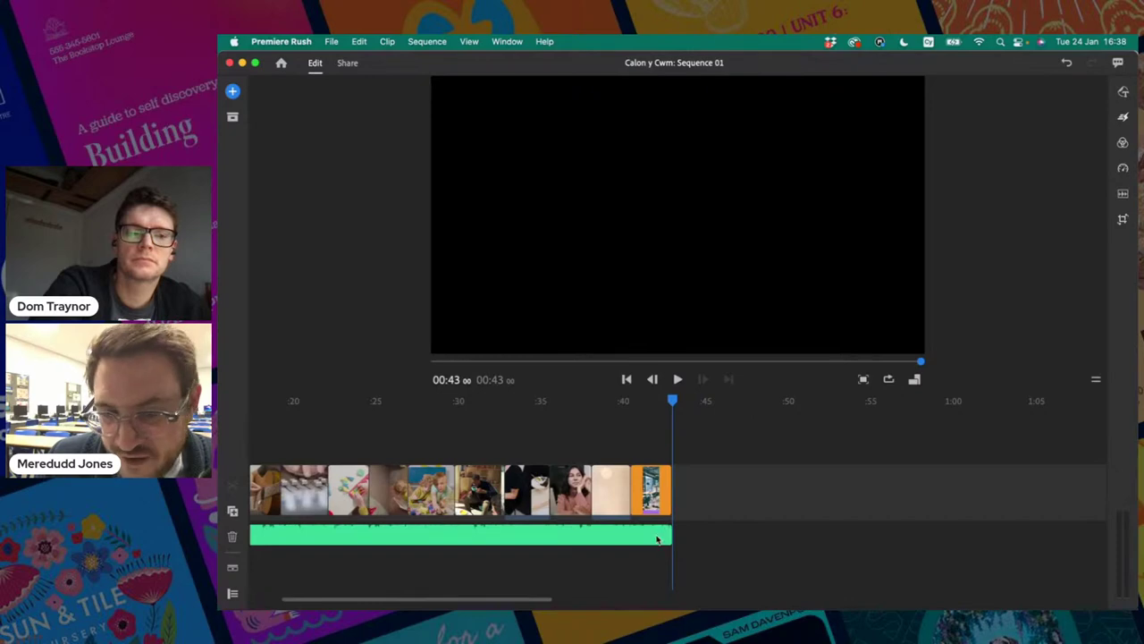
Step: Apply a Dissolve transition to the end of the trimmed sweet music track
left_click_drag(653, 539, 657, 538)
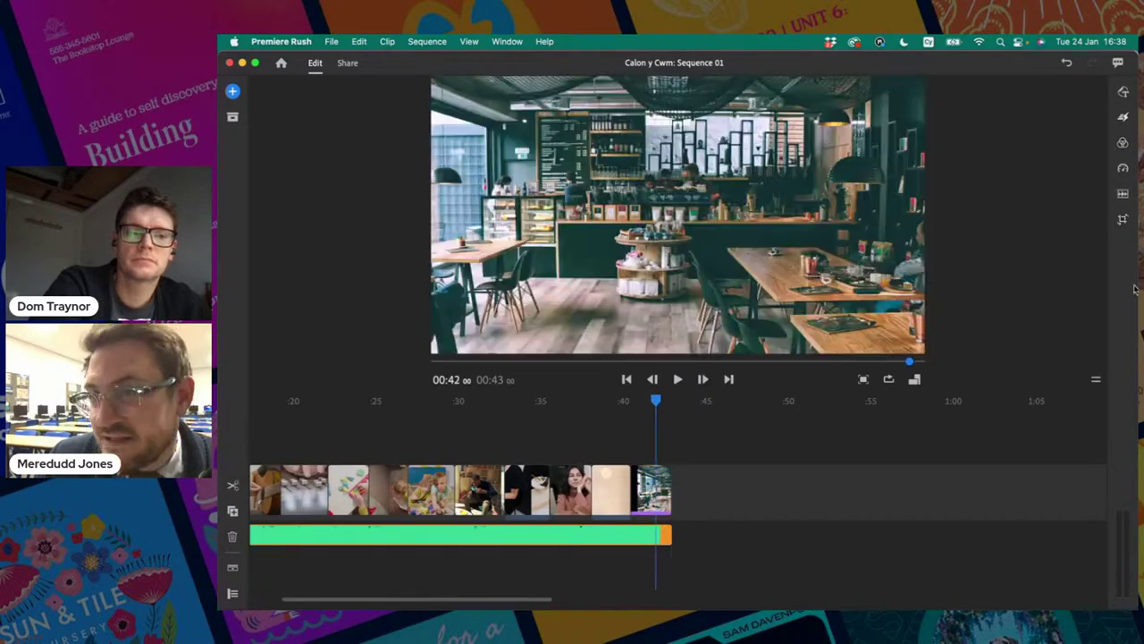
left_click(1126, 119)
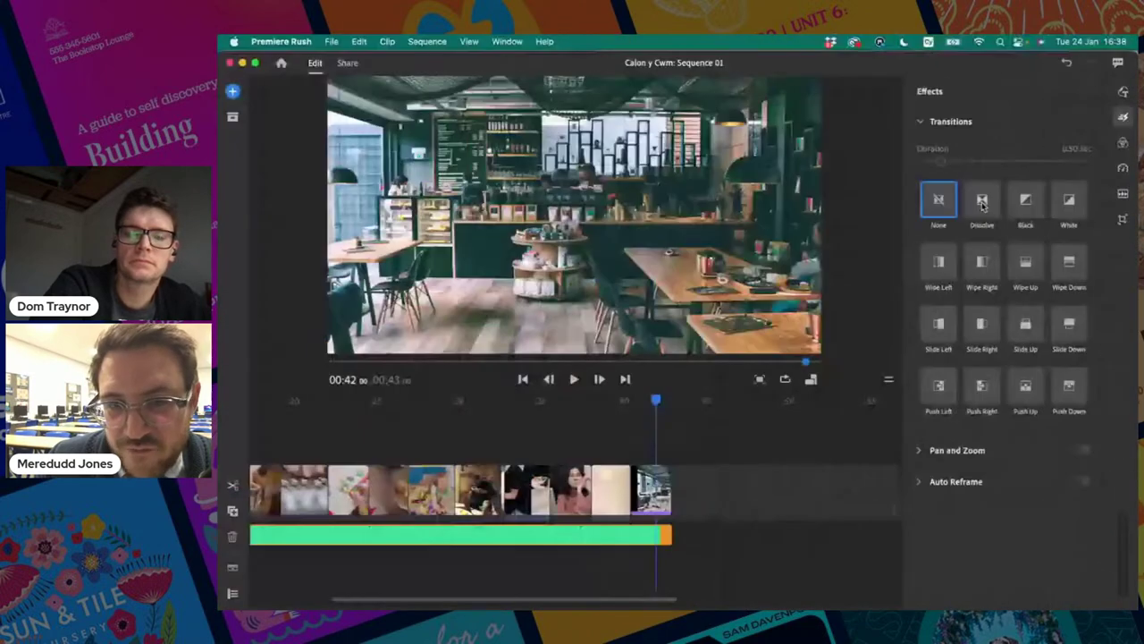
mouse_move(981, 205)
left_mouse_down()
mouse_move(796, 483)
mouse_move(673, 549)
mouse_move(655, 535)
mouse_move(660, 550)
left_mouse_up()
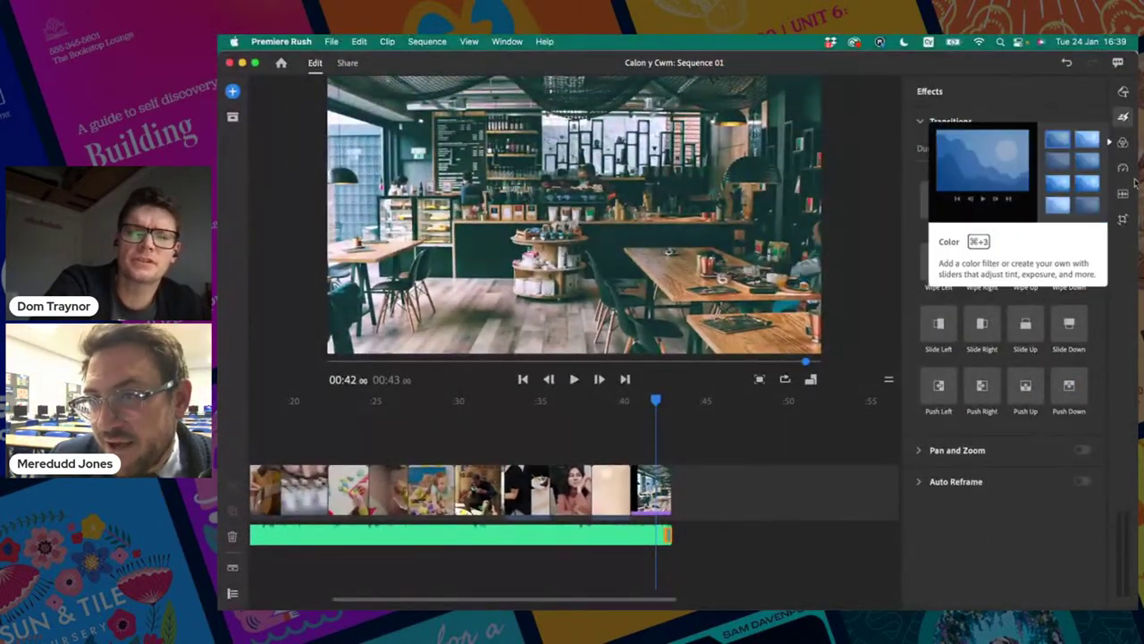
left_click(1122, 117)
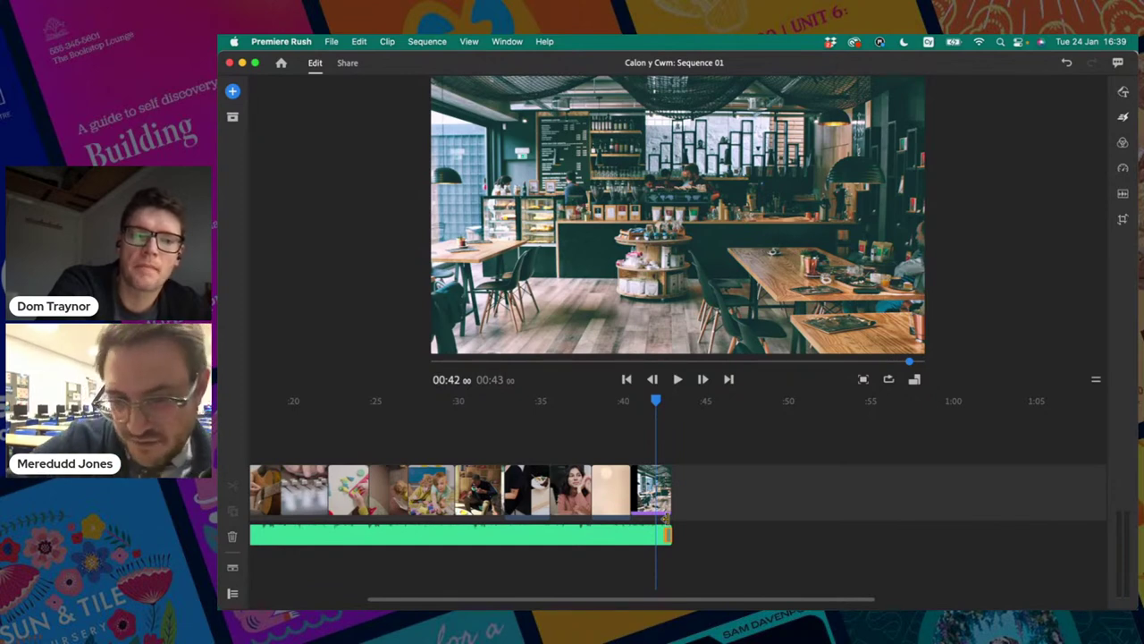
Step: Lengthen the Dissolve at the end of the sweet music track so it starts at about 38.5 seconds
scroll(665, 517, "up", 5)
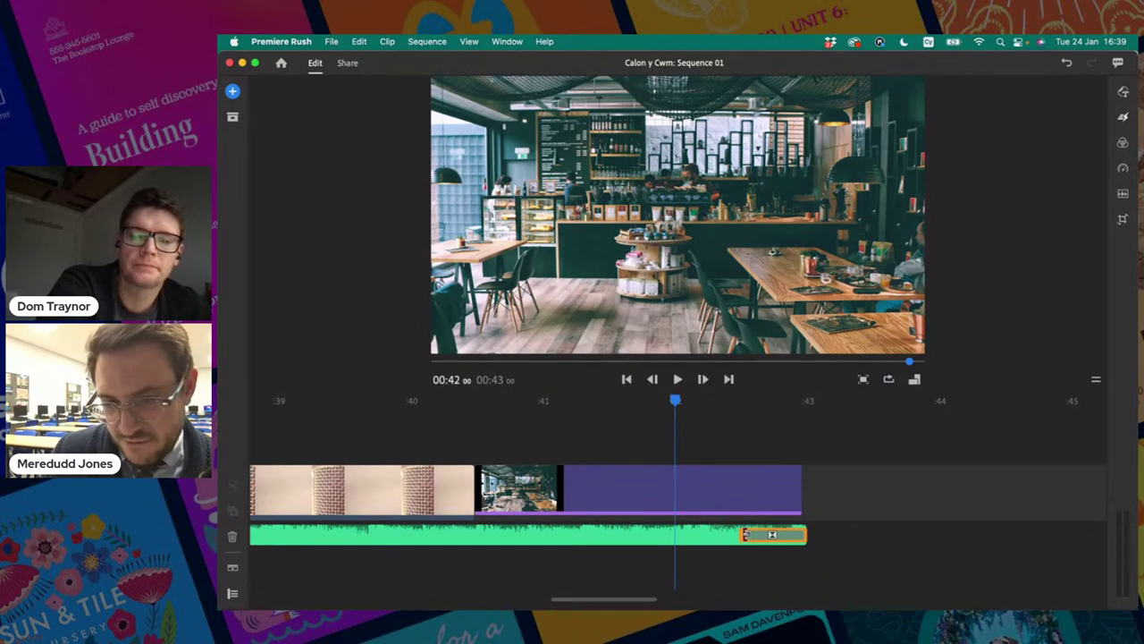
left_click_drag(745, 535, 391, 548)
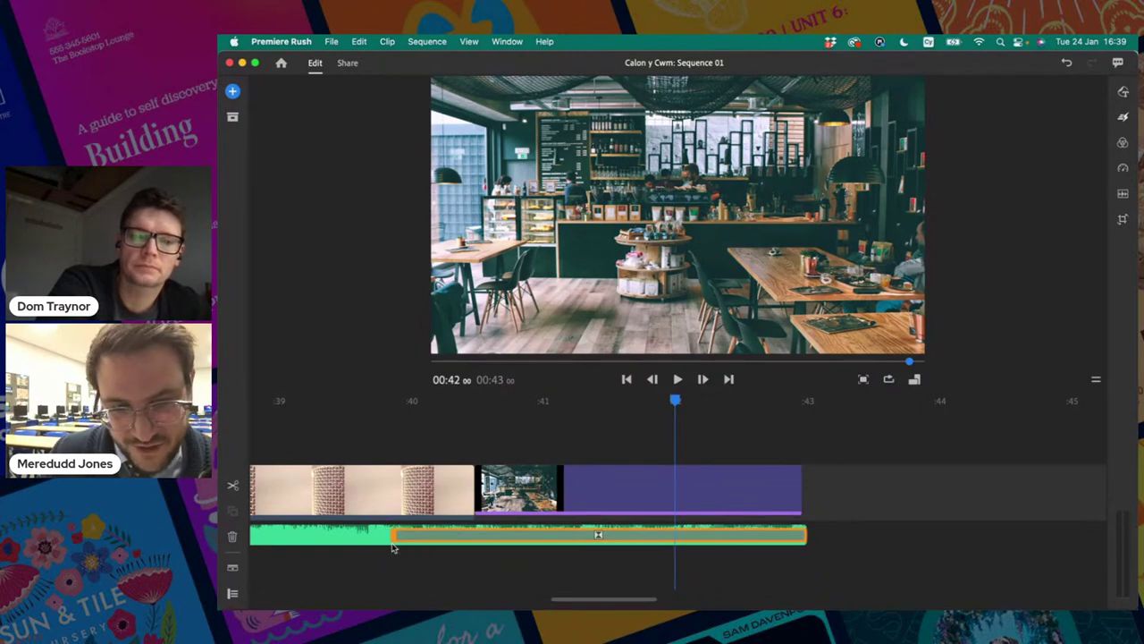
scroll(400, 548, "left", 5)
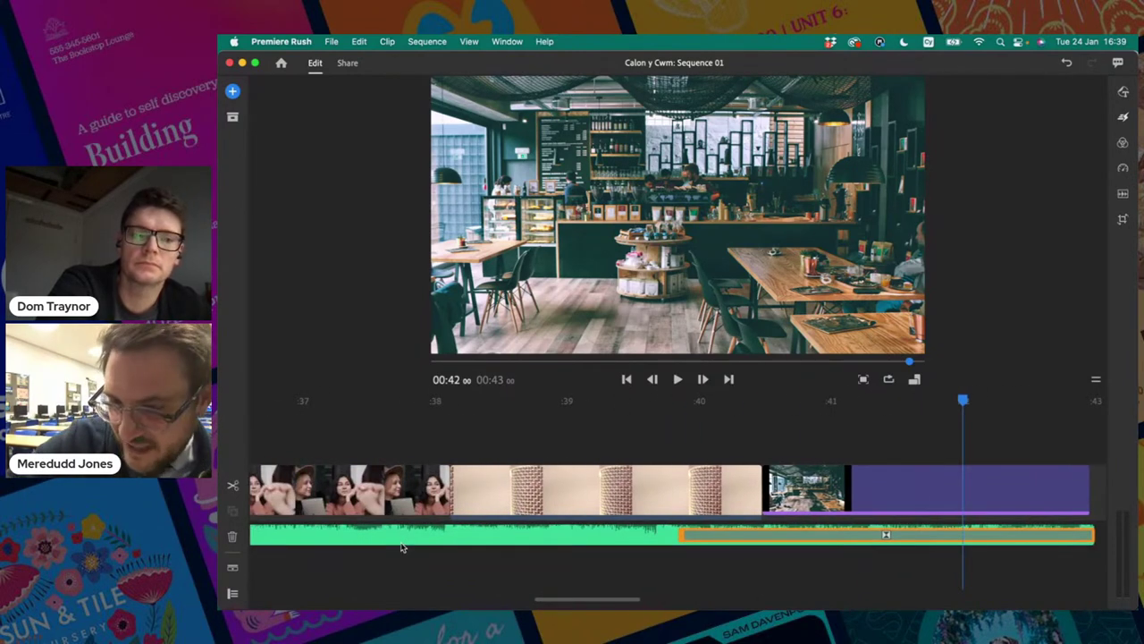
key("minus")
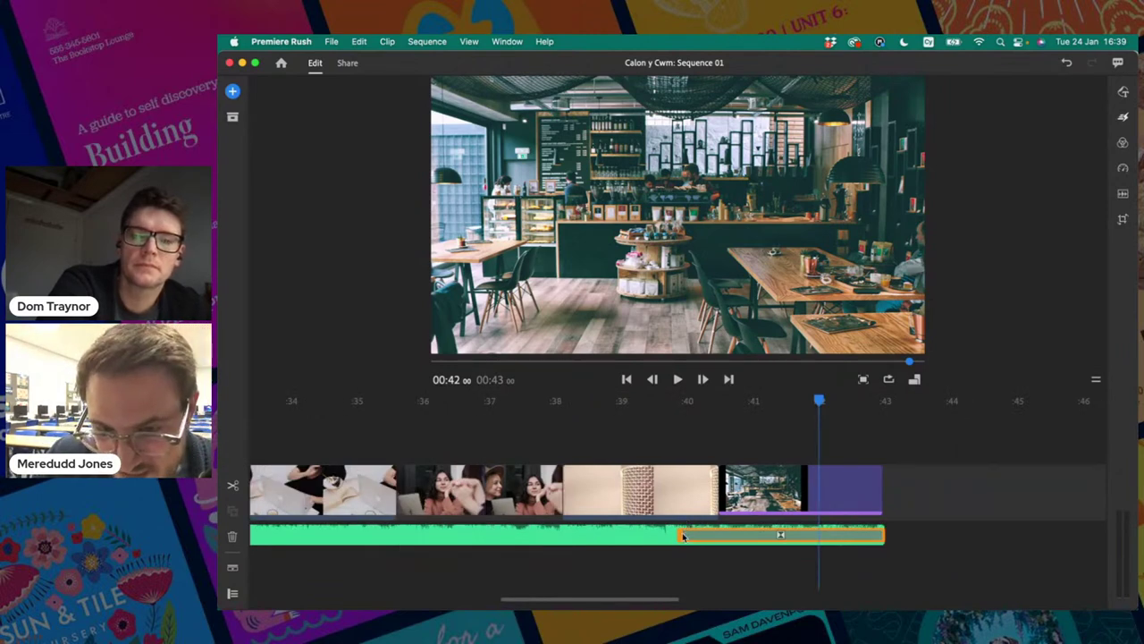
left_click_drag(679, 534, 590, 535)
Step: Play the ending from 00:36:17 and extend the music Dissolve's start back to about 38 seconds
left_click(469, 402)
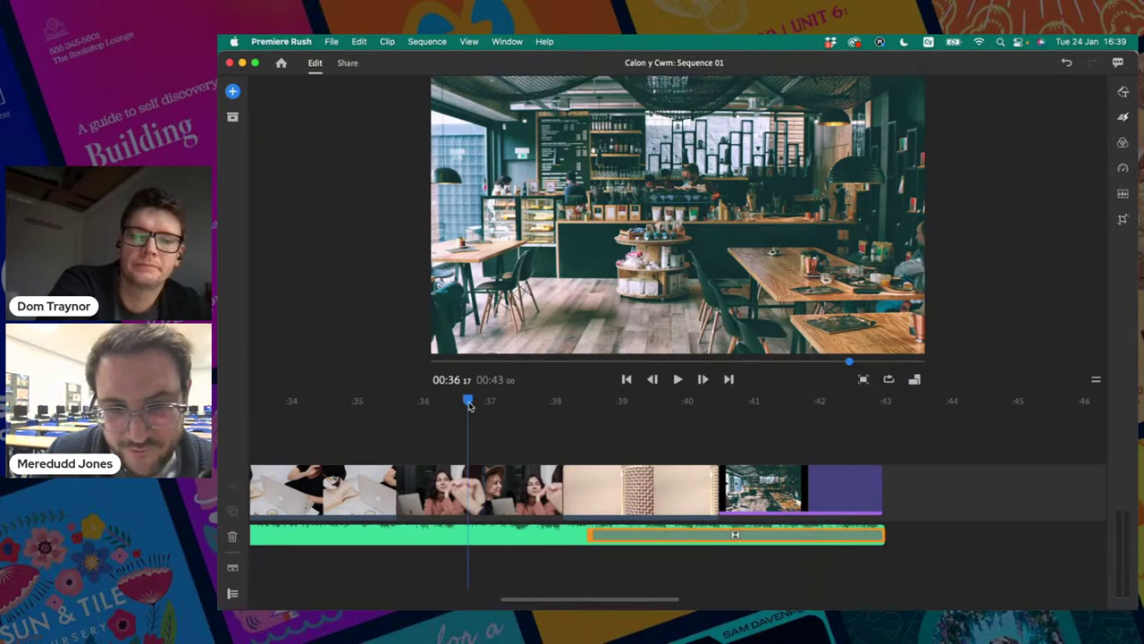
key("space")
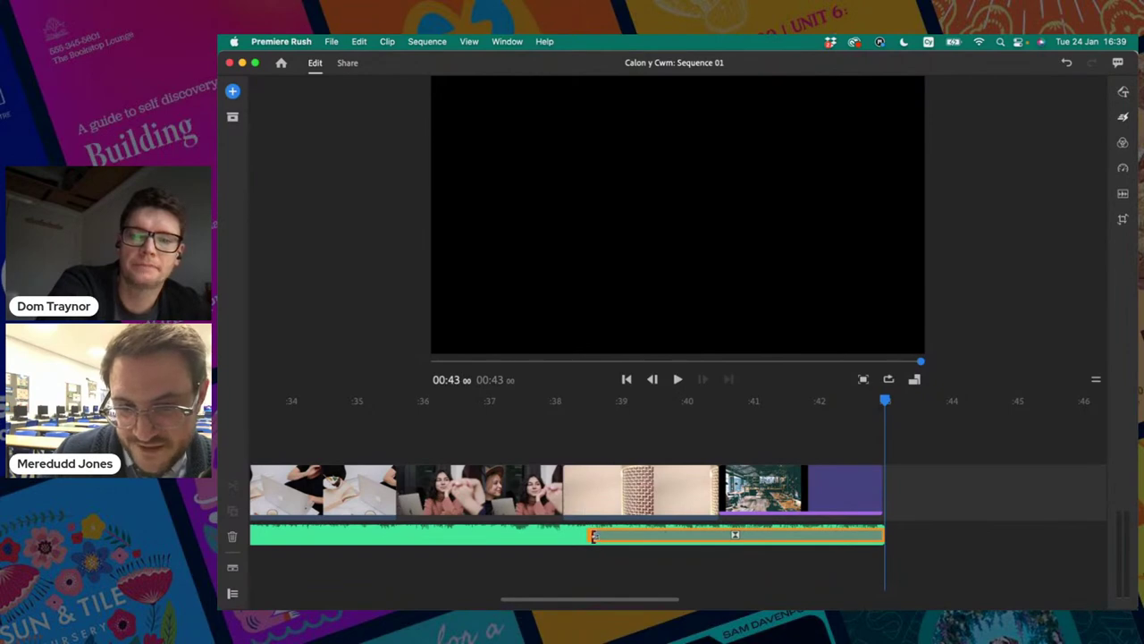
left_click_drag(592, 535, 545, 534)
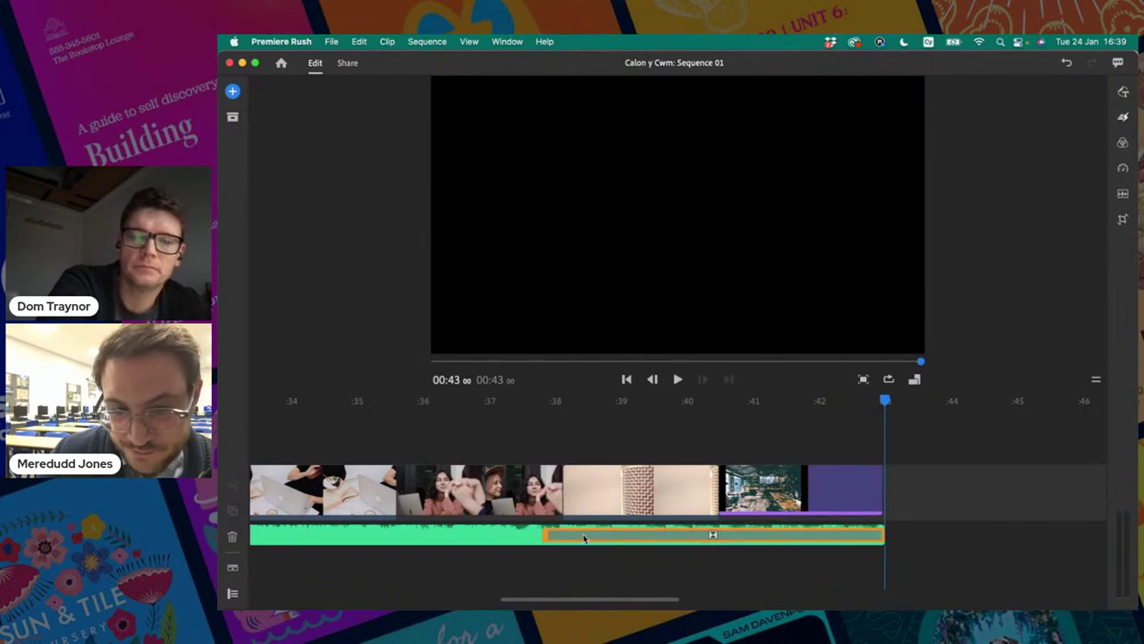
Step: Show the whole sequence in the timeline and return the playhead to 00:00:00
scroll(583, 536, "down", 5)
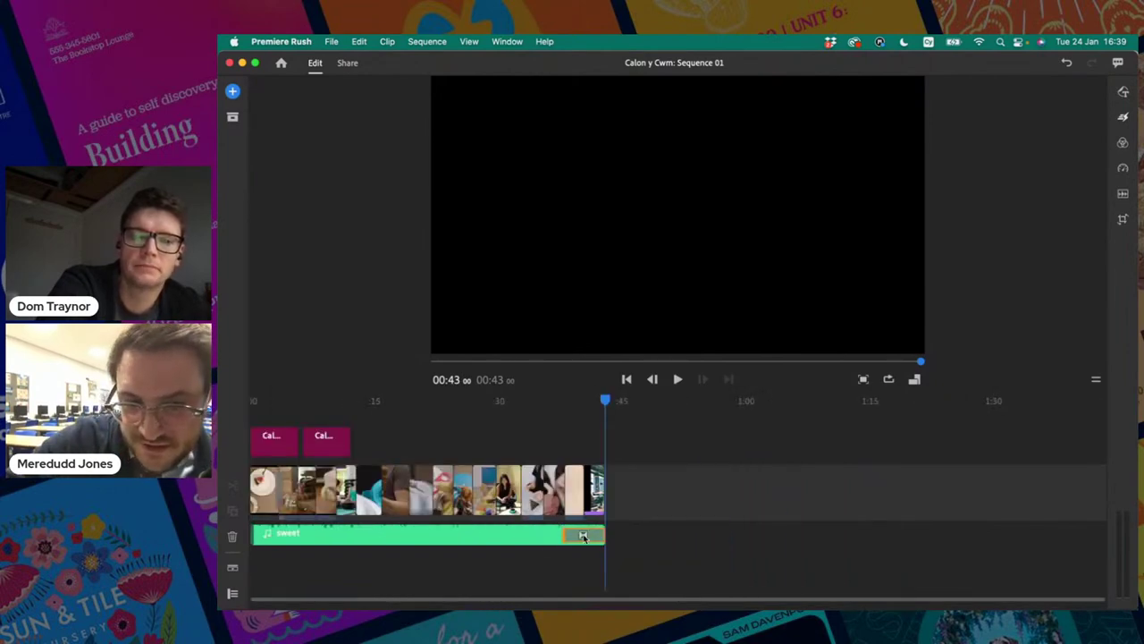
left_click(434, 404)
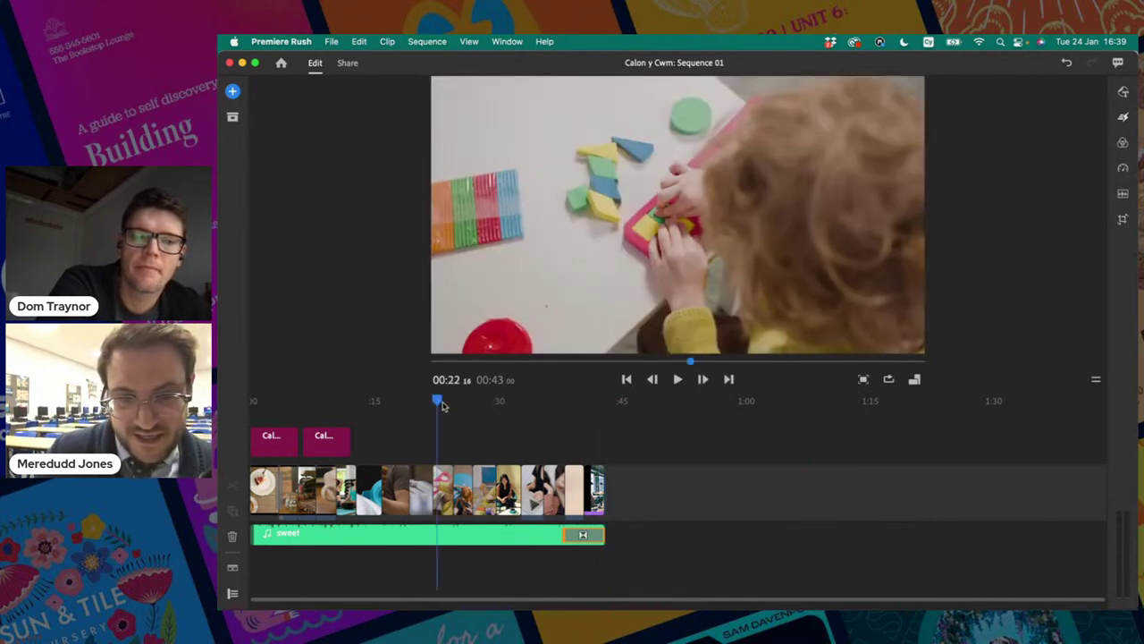
left_click(373, 407)
left_click_drag(374, 407, 238, 420)
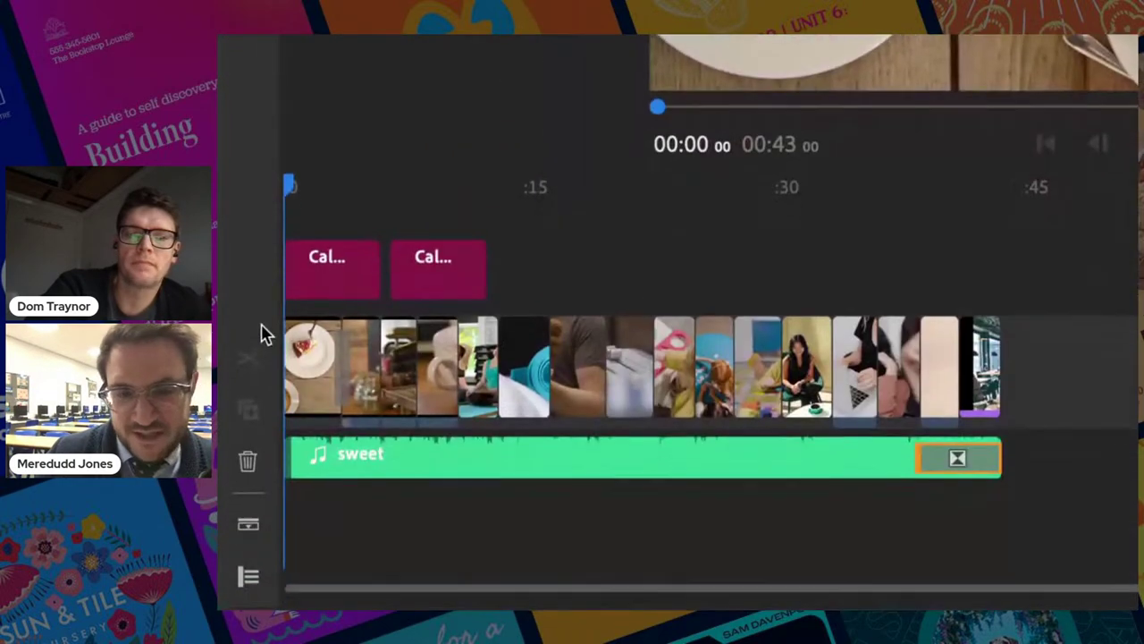
scroll(420, 326, "down", 2)
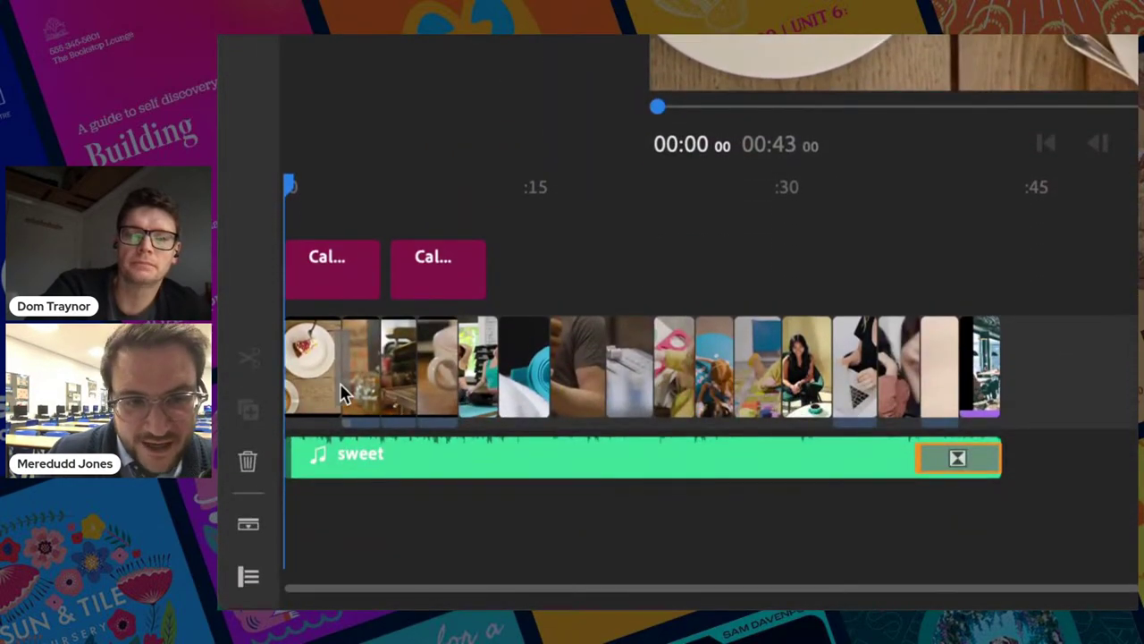
Step: Review the assembled timeline, examining the transition after the first clip, the two title clips and the remaining clips through to the end
left_click(337, 374)
scroll(626, 385, "right", 5)
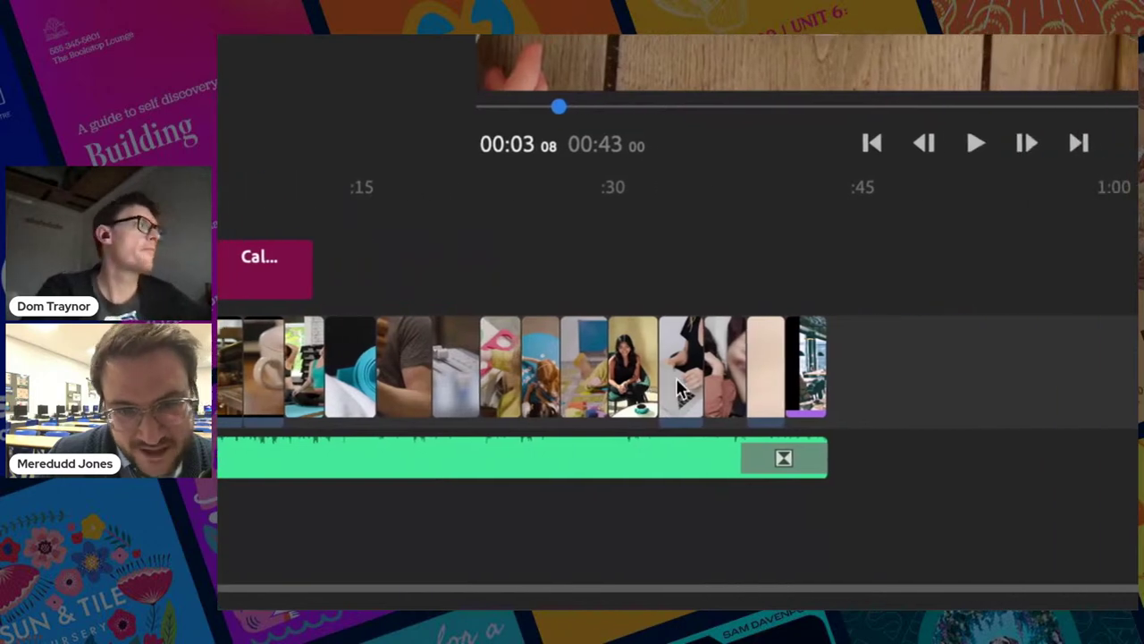
scroll(679, 389, "left", 5)
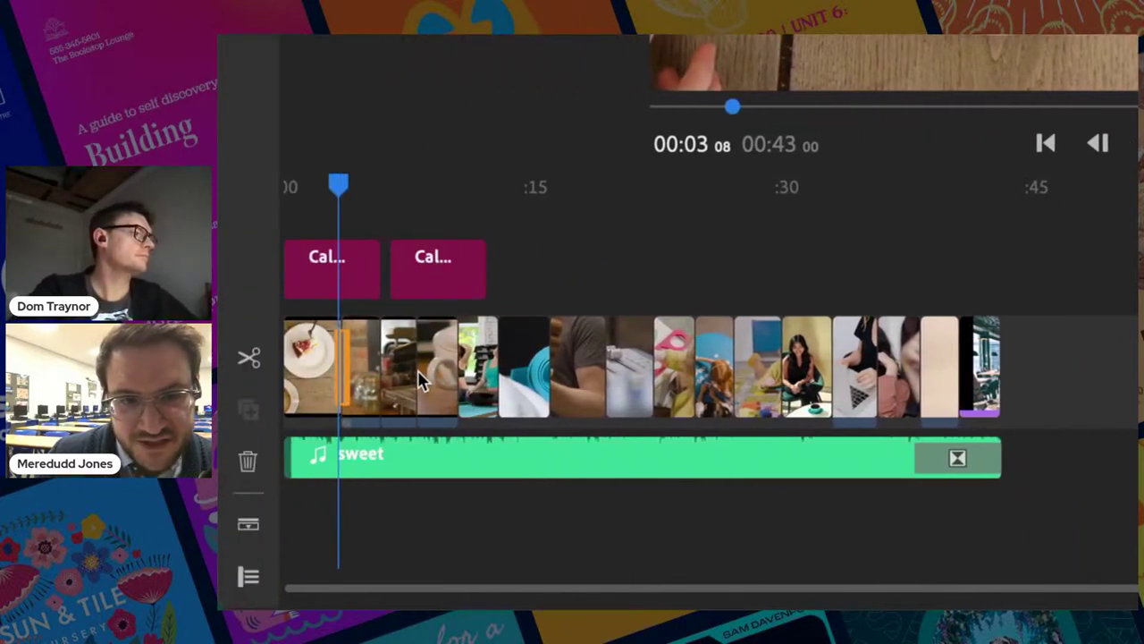
scroll(393, 349, "up", 1)
left_click(362, 322)
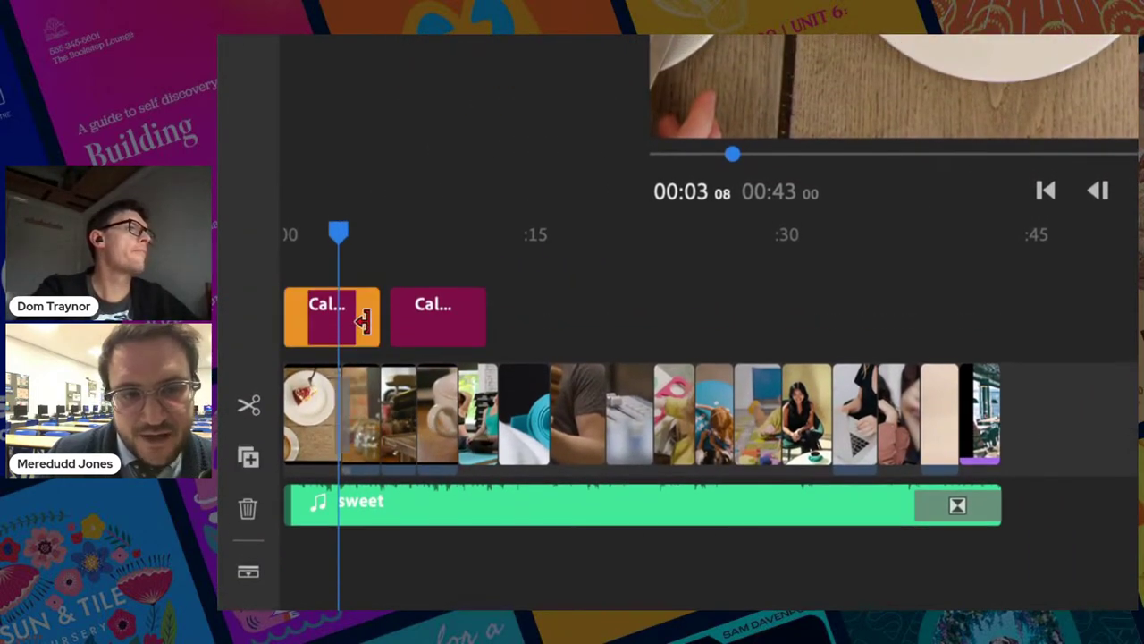
left_click_drag(362, 322, 459, 328)
scroll(682, 329, "right", 5)
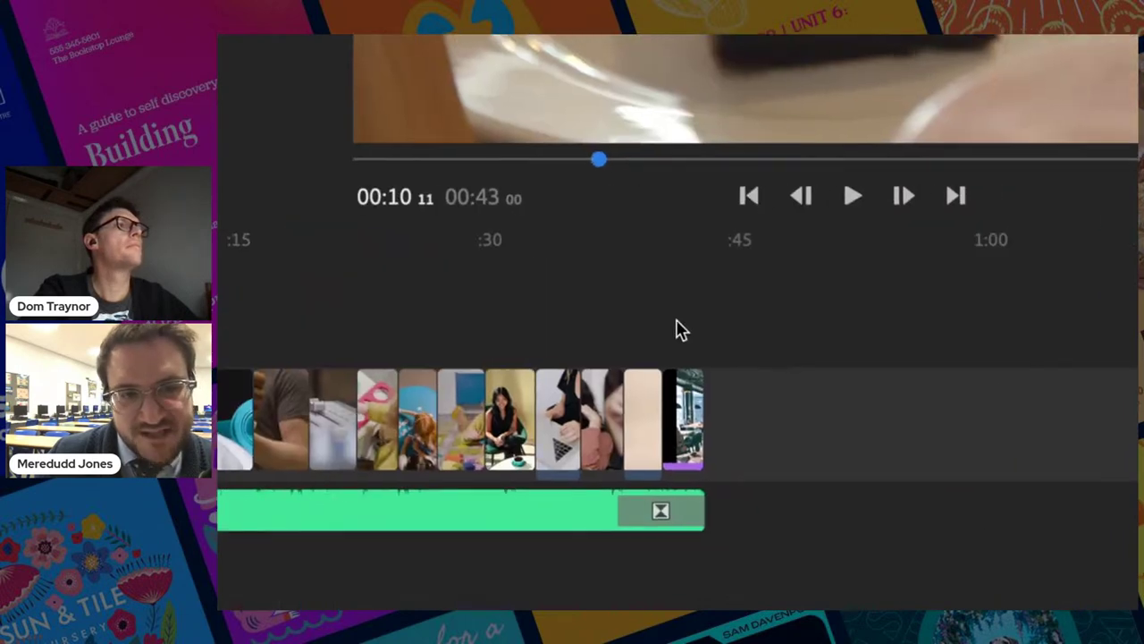
scroll(677, 329, "left", 3)
scroll(677, 329, "left", 2)
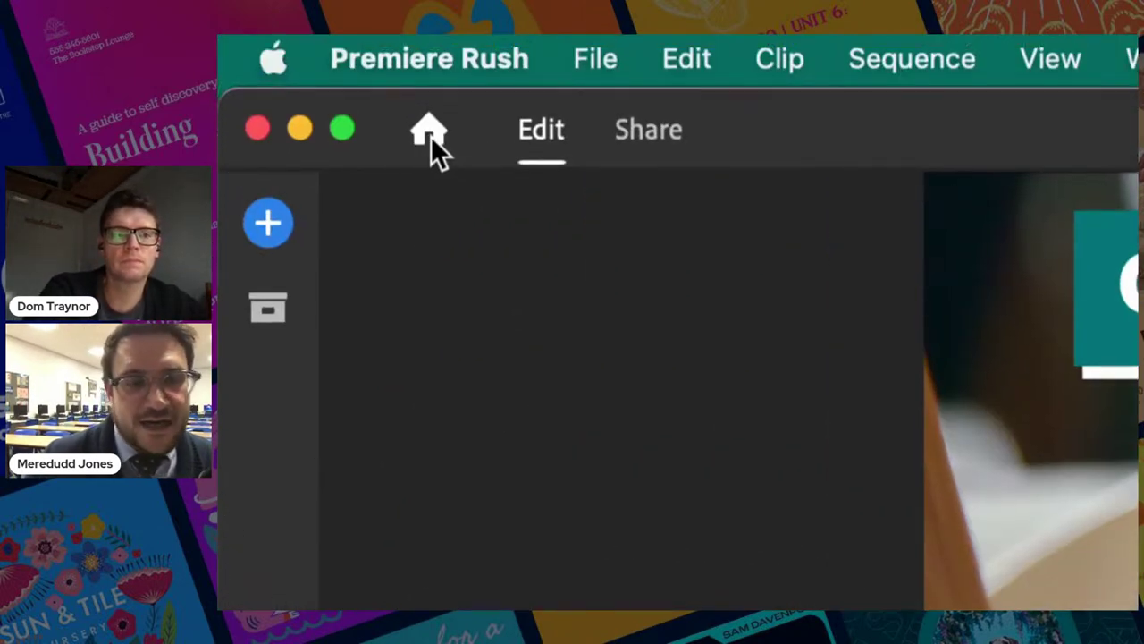
Step: Return to the projects overview and look at the management options for the Calon y Cwm project
left_click(434, 137)
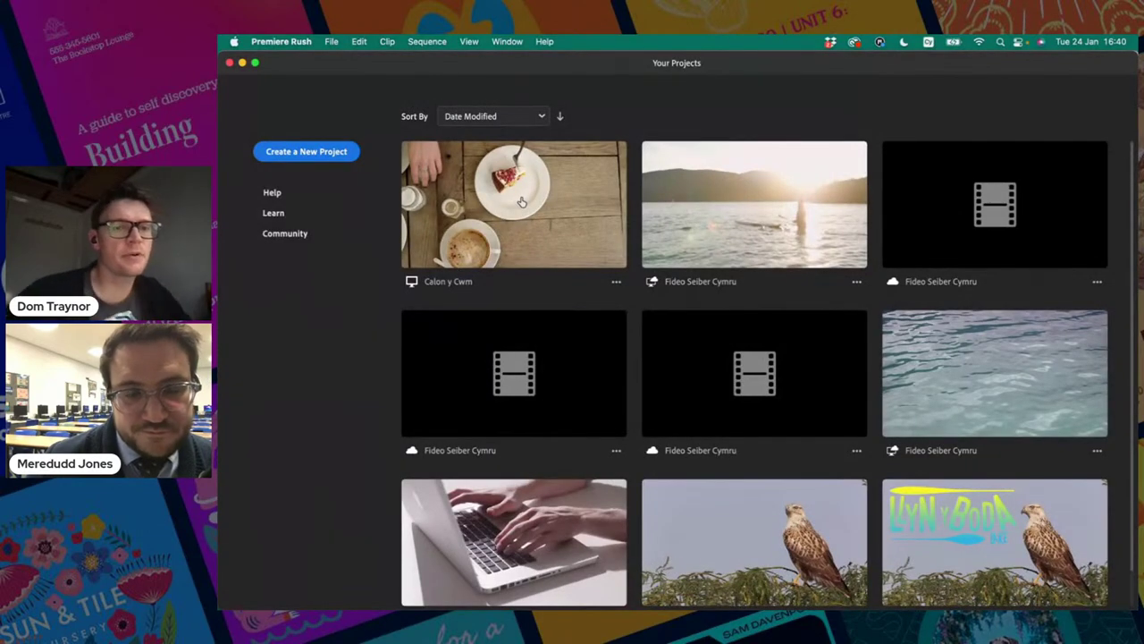
left_click(616, 282)
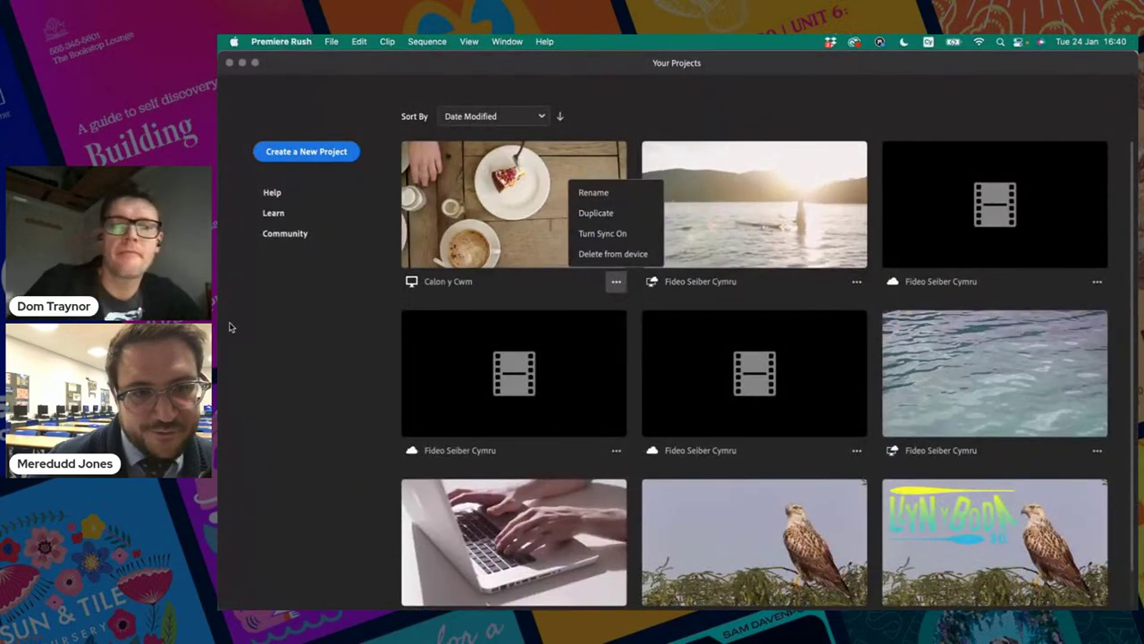
left_click(253, 328)
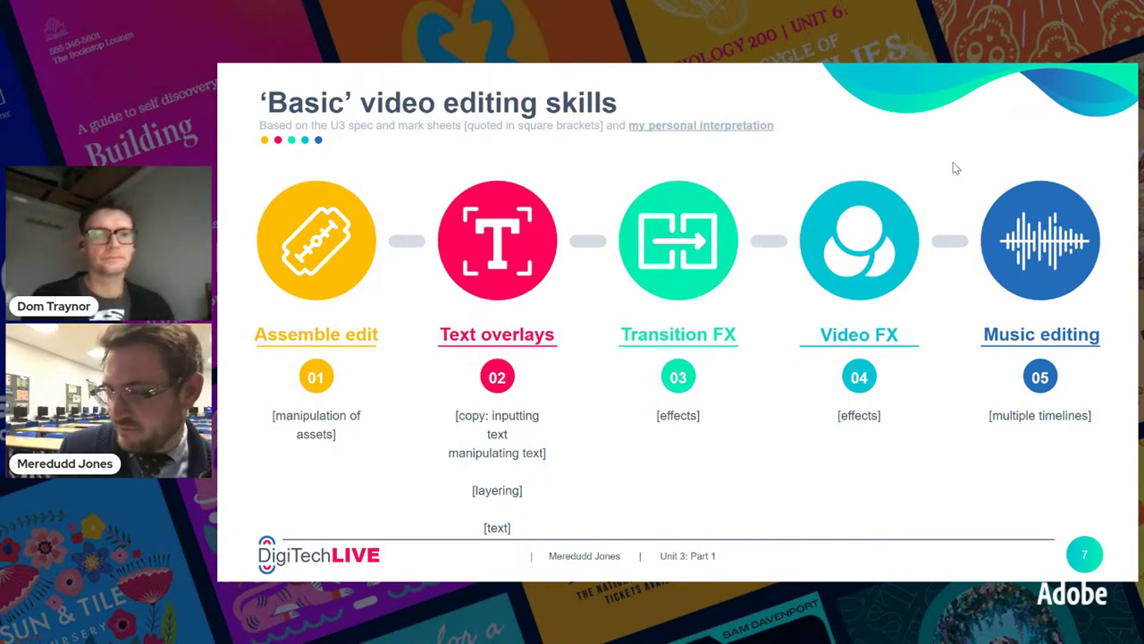
key("Right")
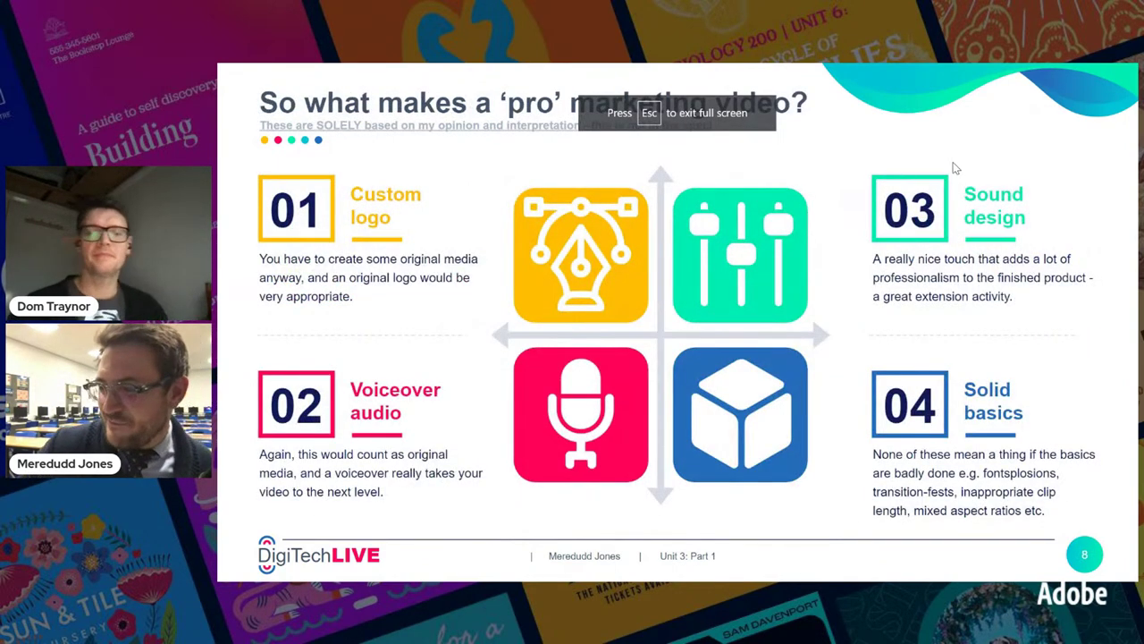